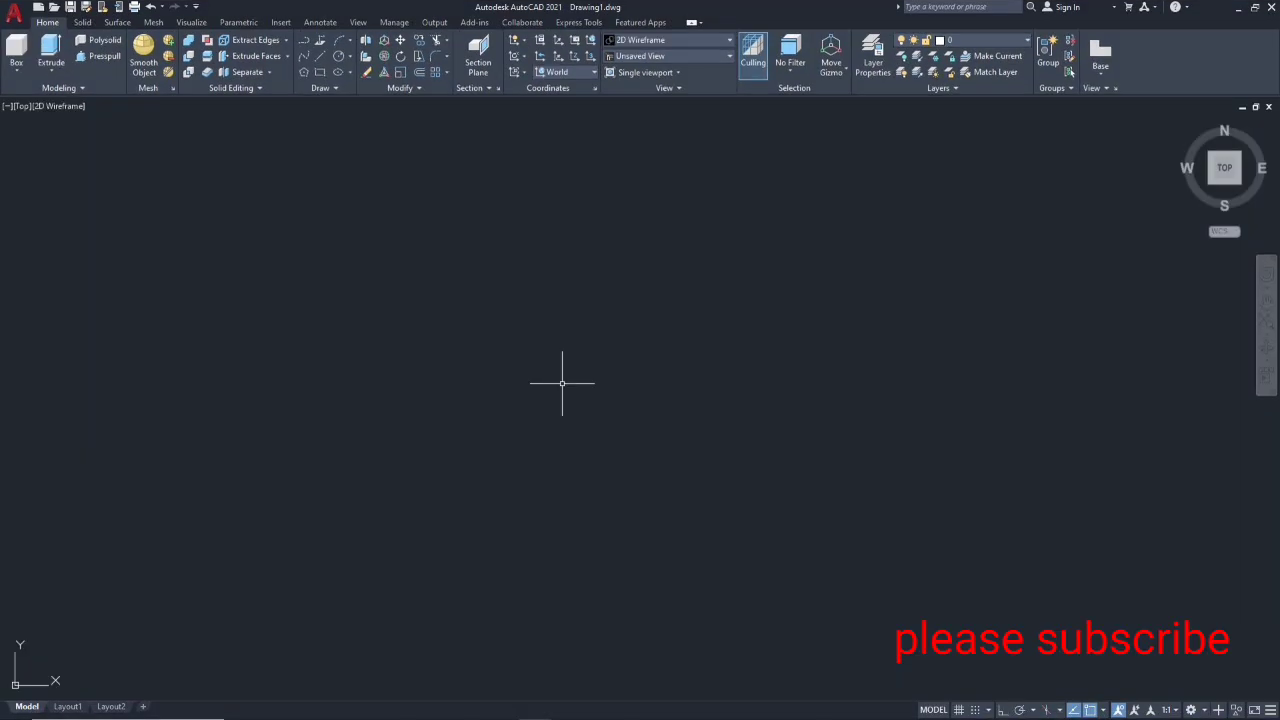
- Use UNITS to set length precision to 0 and insertion scale to Millimeters
{"action": "type", "text": "uni"}
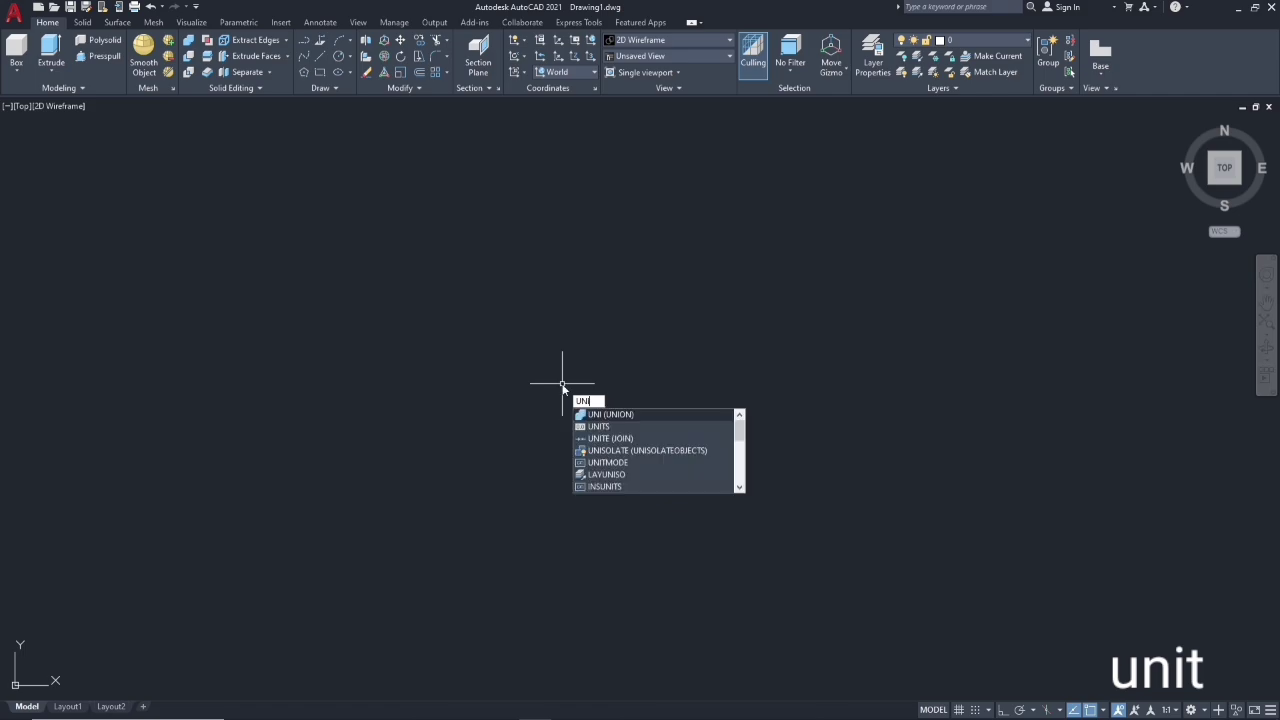
{"action": "type", "text": "t"}
{"action": "left_click", "coordinate": [594, 415]}
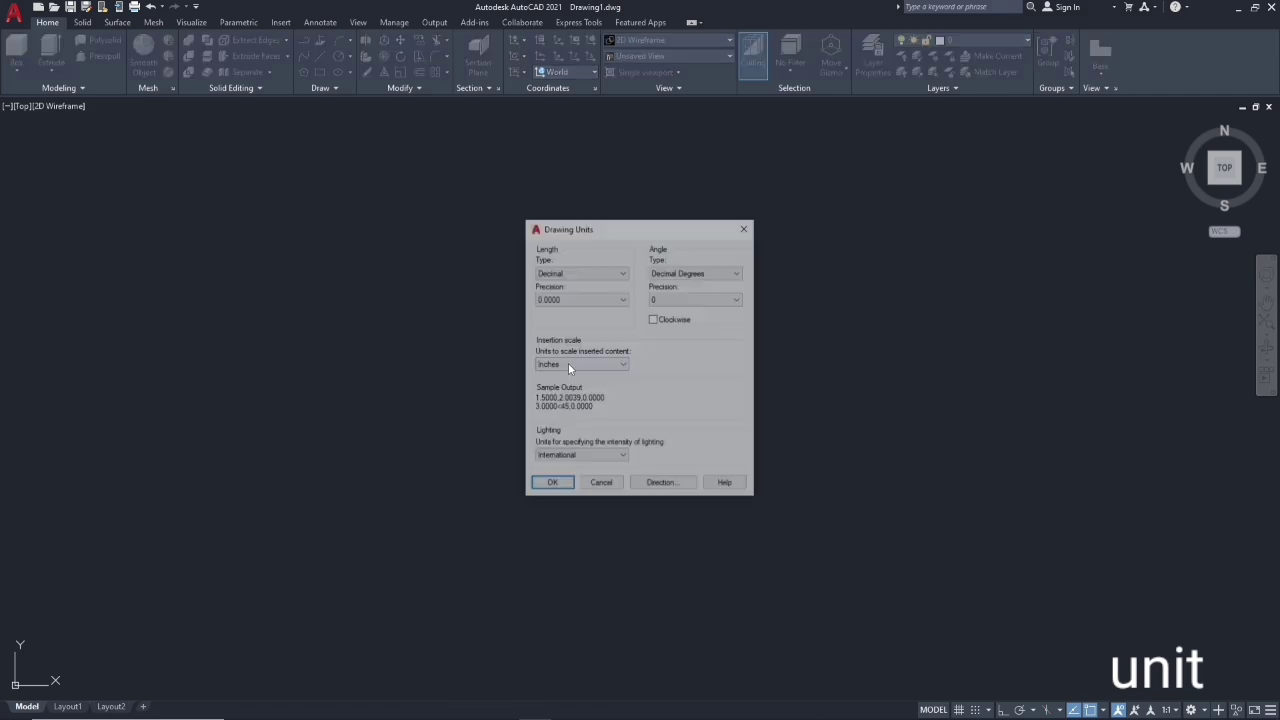
{"action": "left_click", "coordinate": [580, 300]}
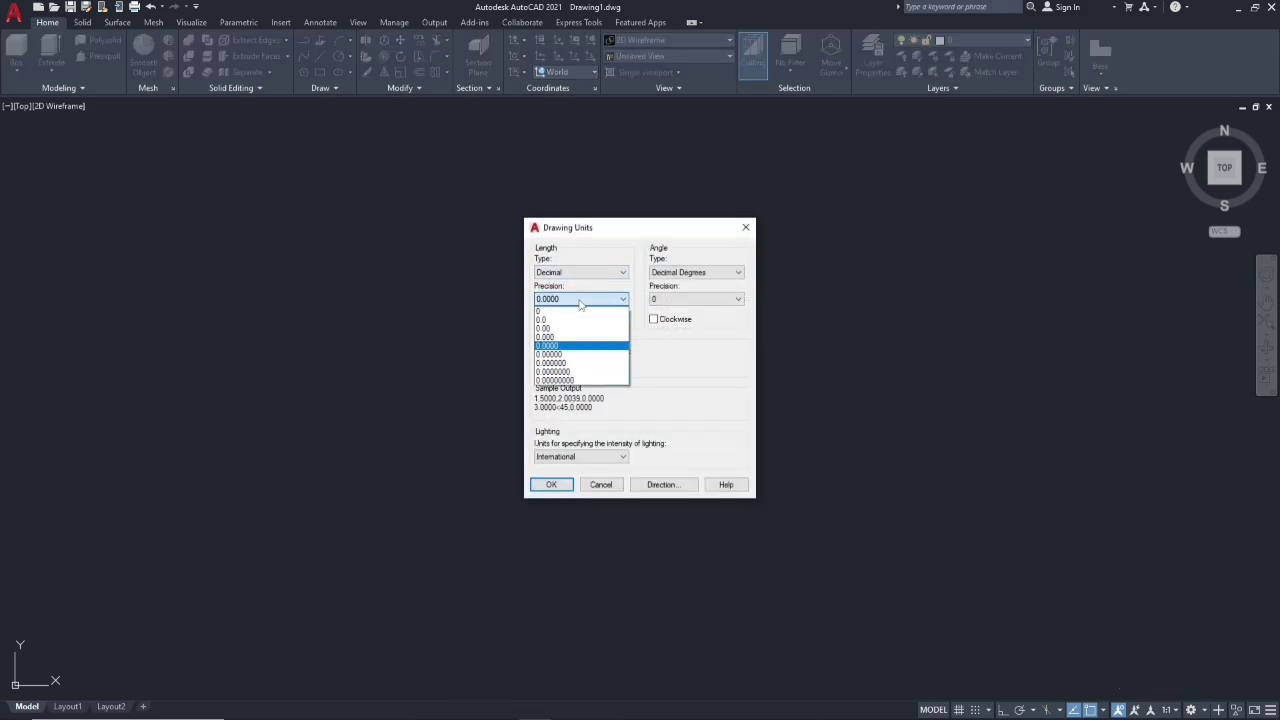
{"action": "left_click", "coordinate": [578, 312]}
{"action": "left_click", "coordinate": [560, 365]}
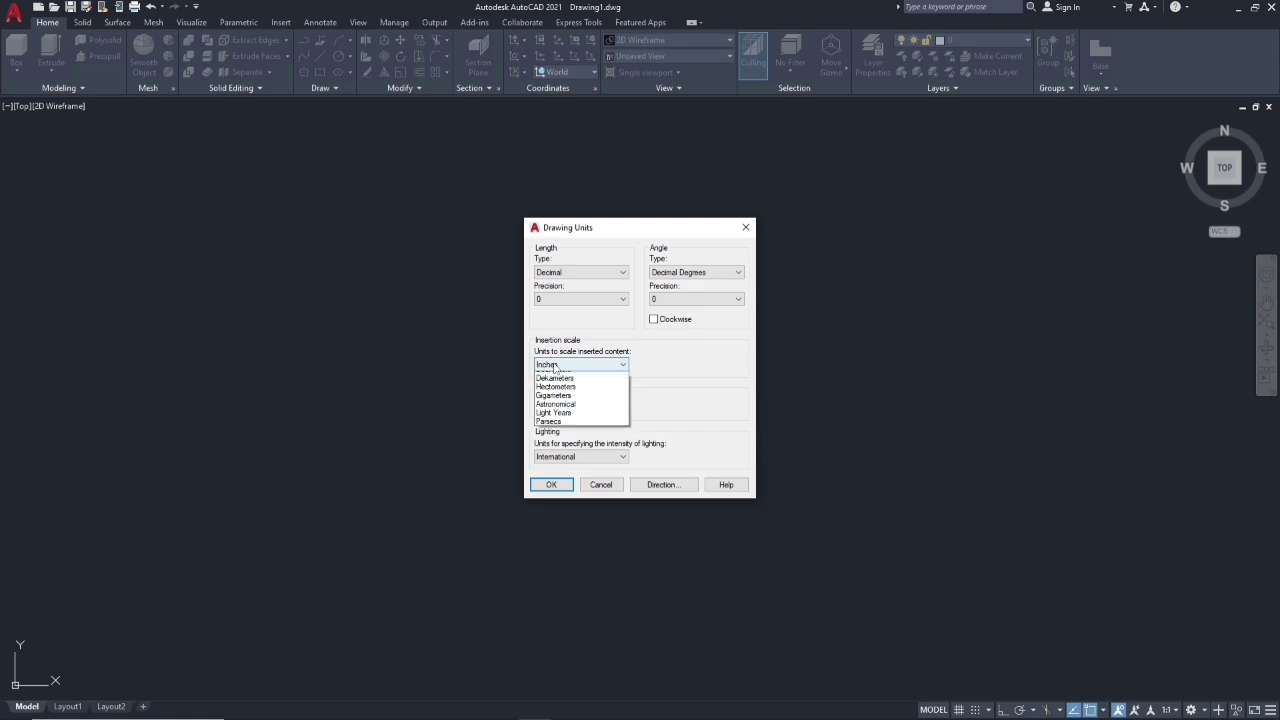
{"action": "left_click", "coordinate": [551, 421]}
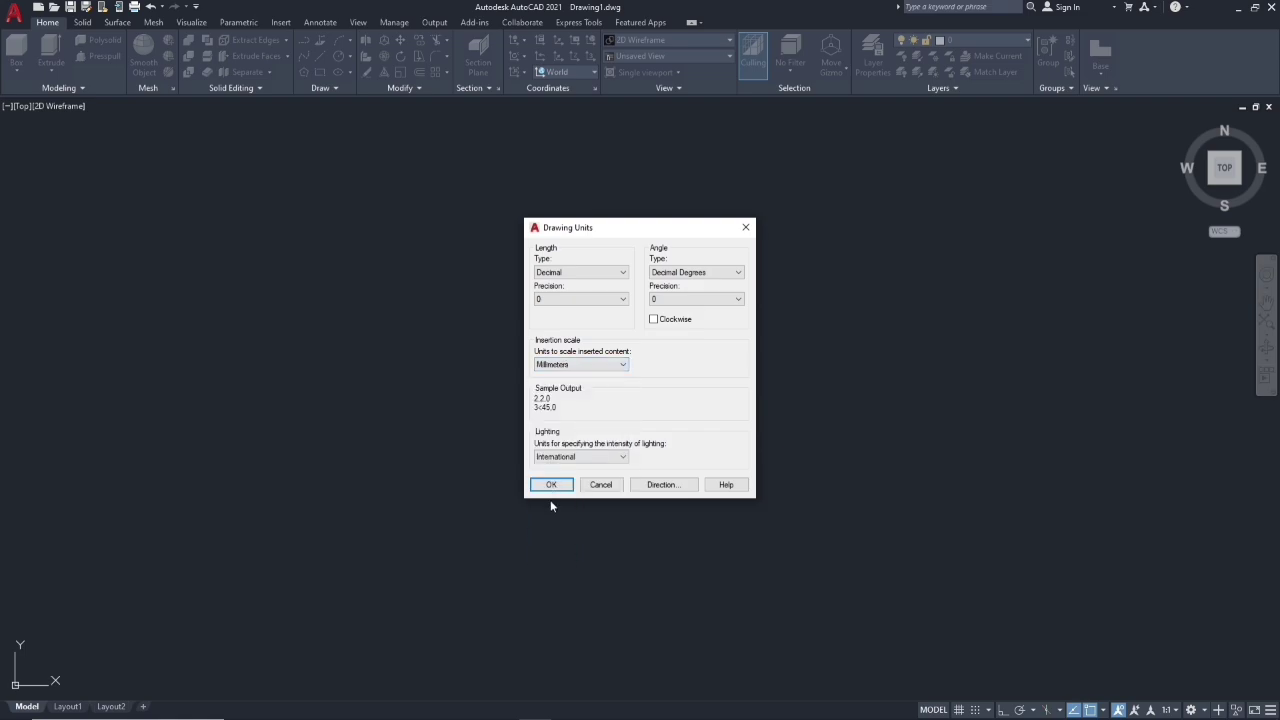
{"action": "left_click", "coordinate": [551, 486]}
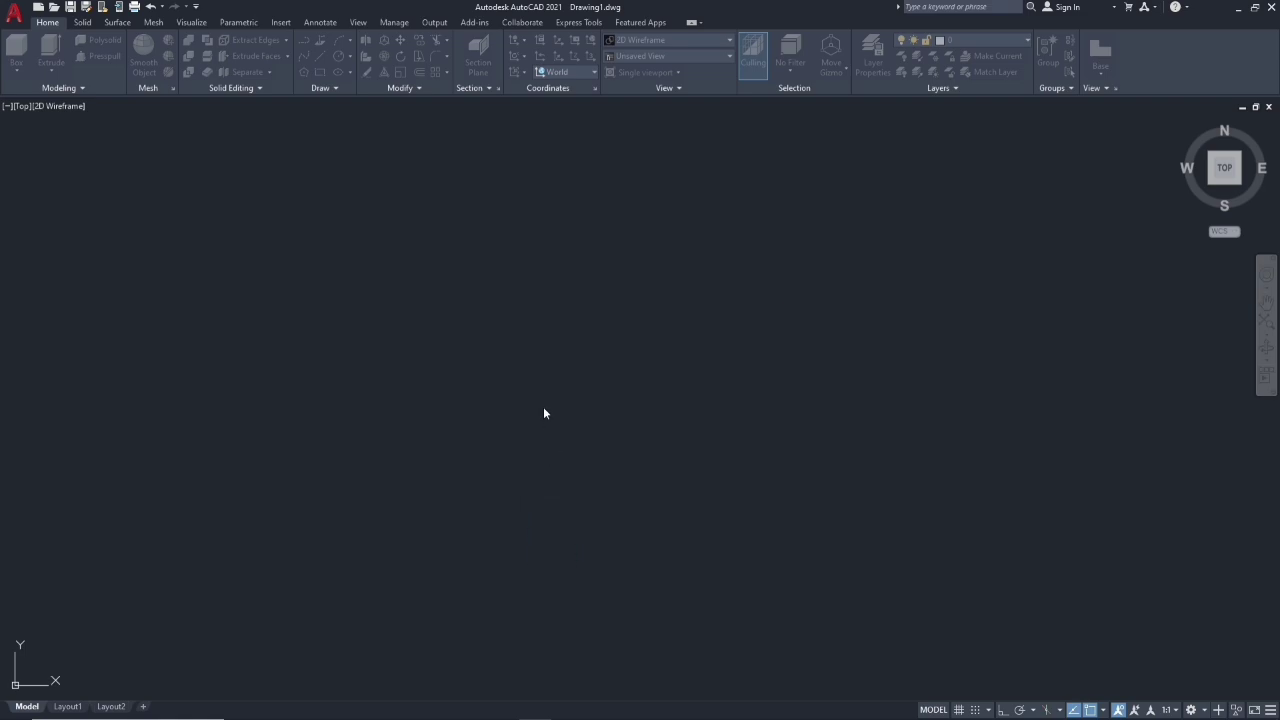
- Switch to the Front view and draw the 30 mm outer circle
{"action": "left_click", "coordinate": [19, 109]}
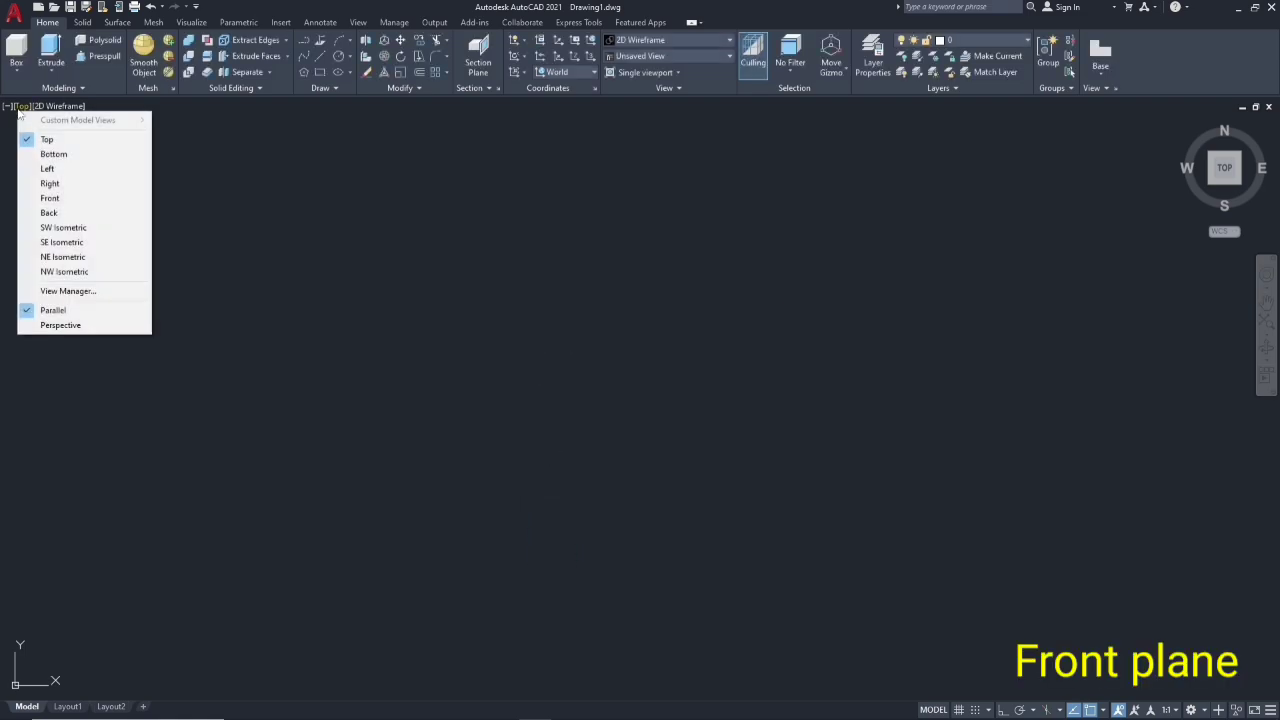
{"action": "left_click", "coordinate": [55, 199]}
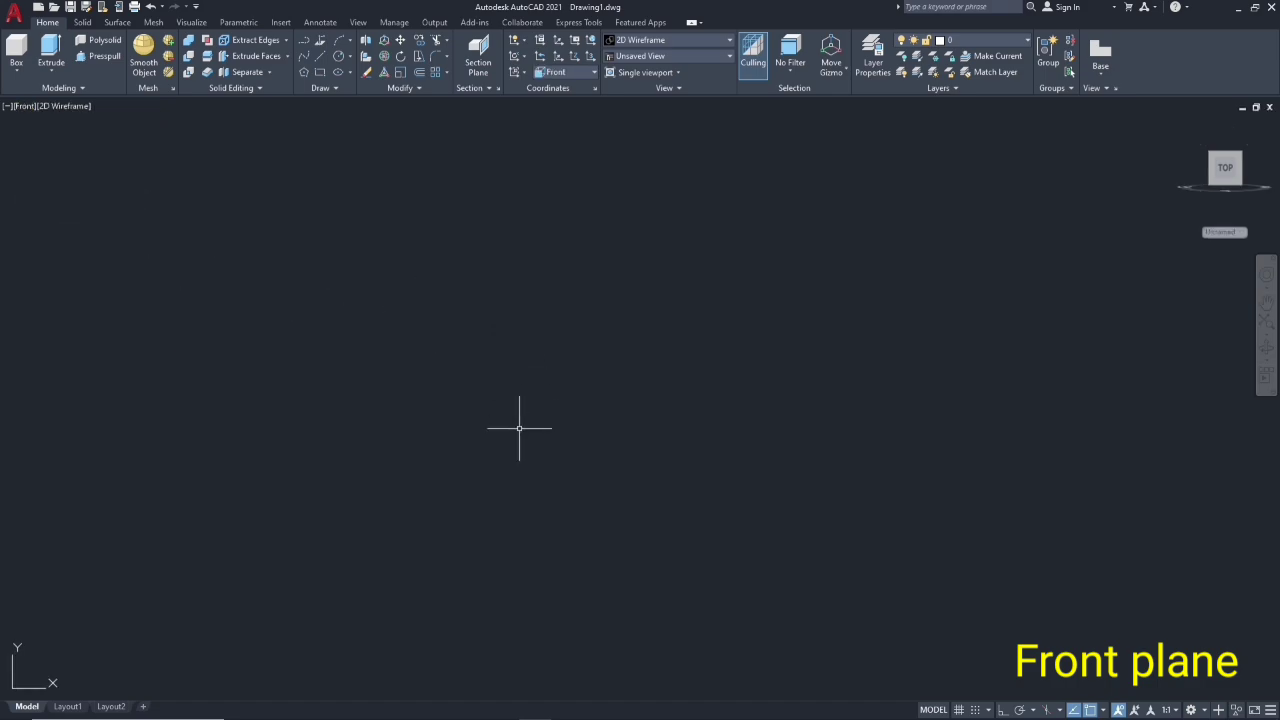
{"action": "type", "text": "c"}
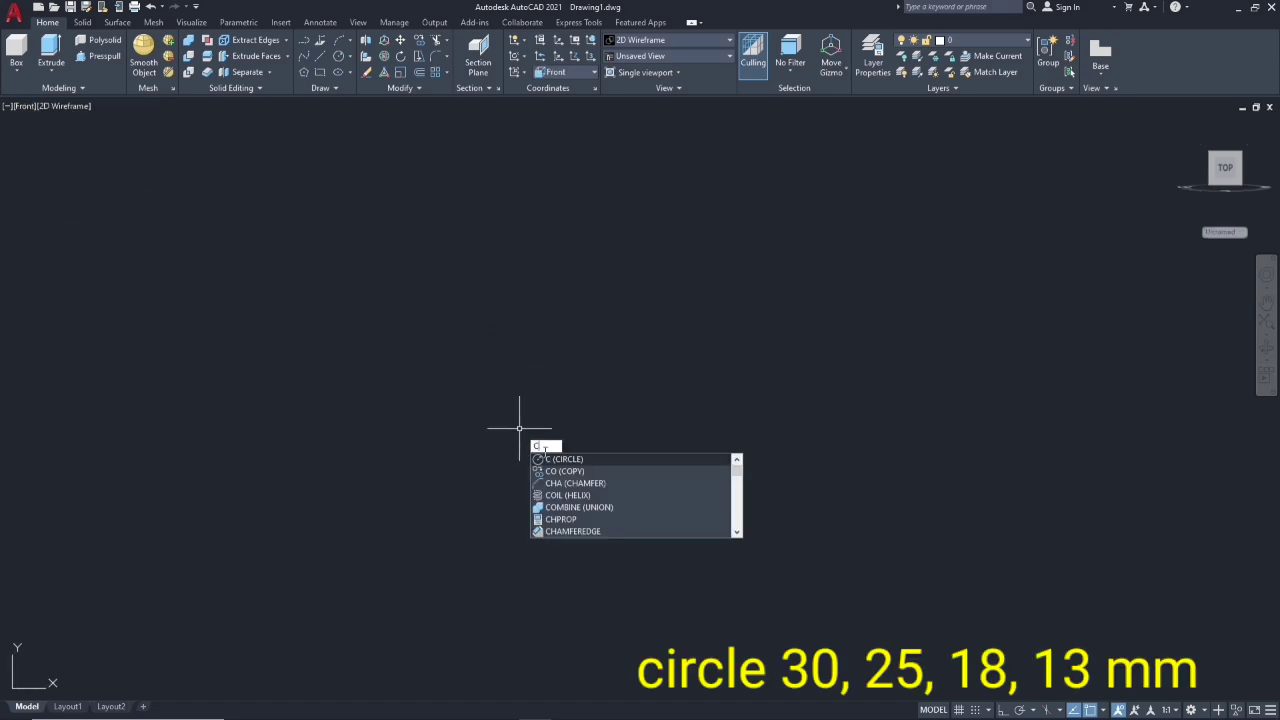
{"action": "key", "text": "Return"}
{"action": "left_click", "coordinate": [507, 340]}
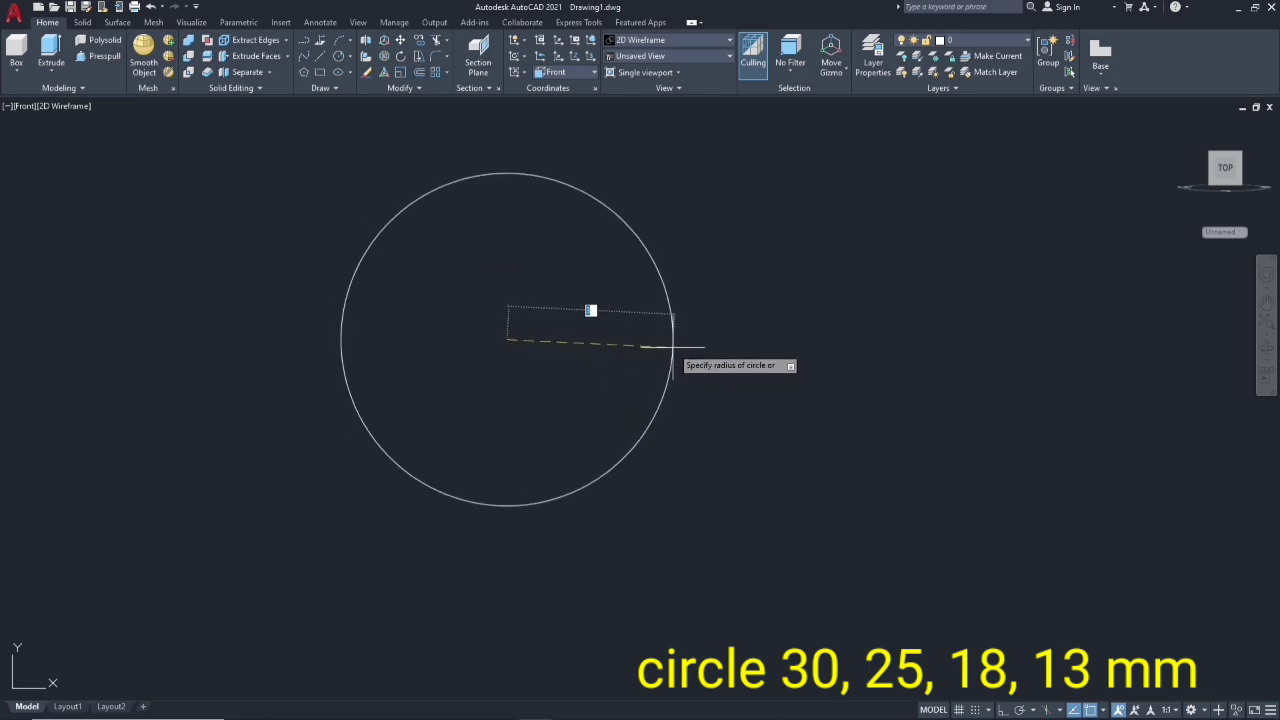
{"action": "type", "text": "0"}
{"action": "key", "text": "Return"}
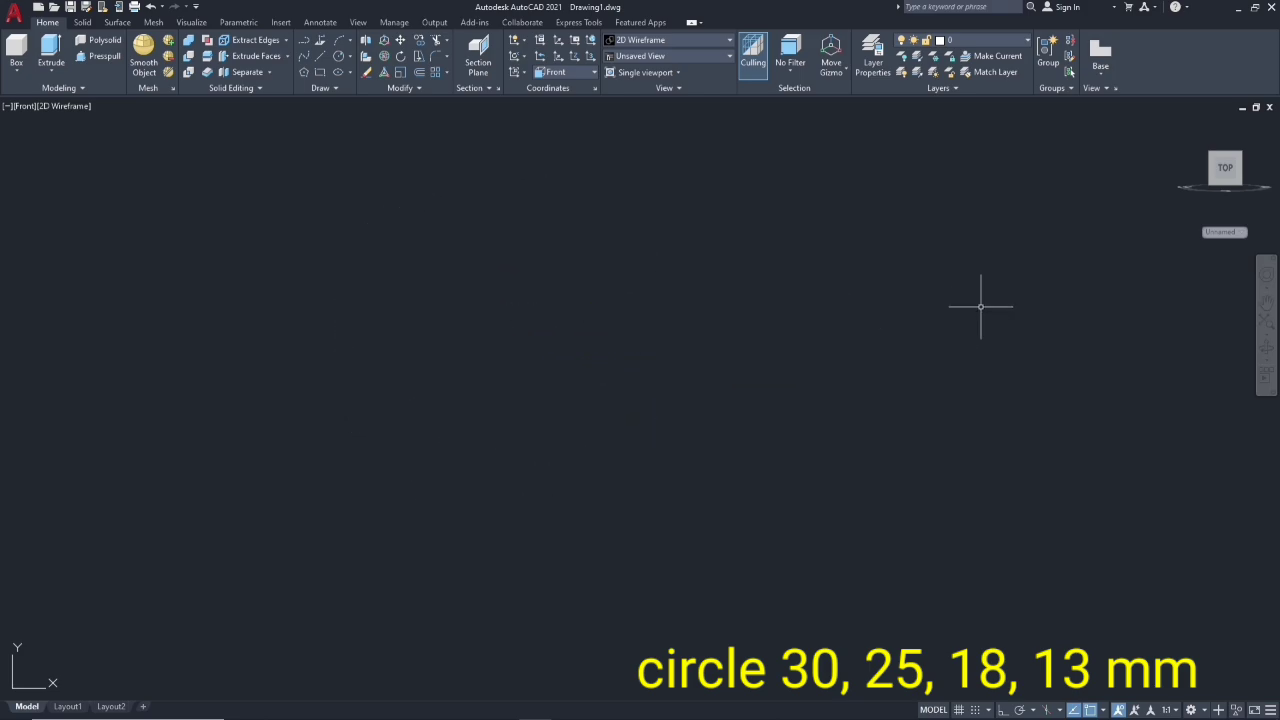
- Add concentric circles of 25, 18 and 13 mm diameter at the same centre
{"action": "scroll", "coordinate": [850, 277], "scroll_direction": "down", "scroll_amount": 5}
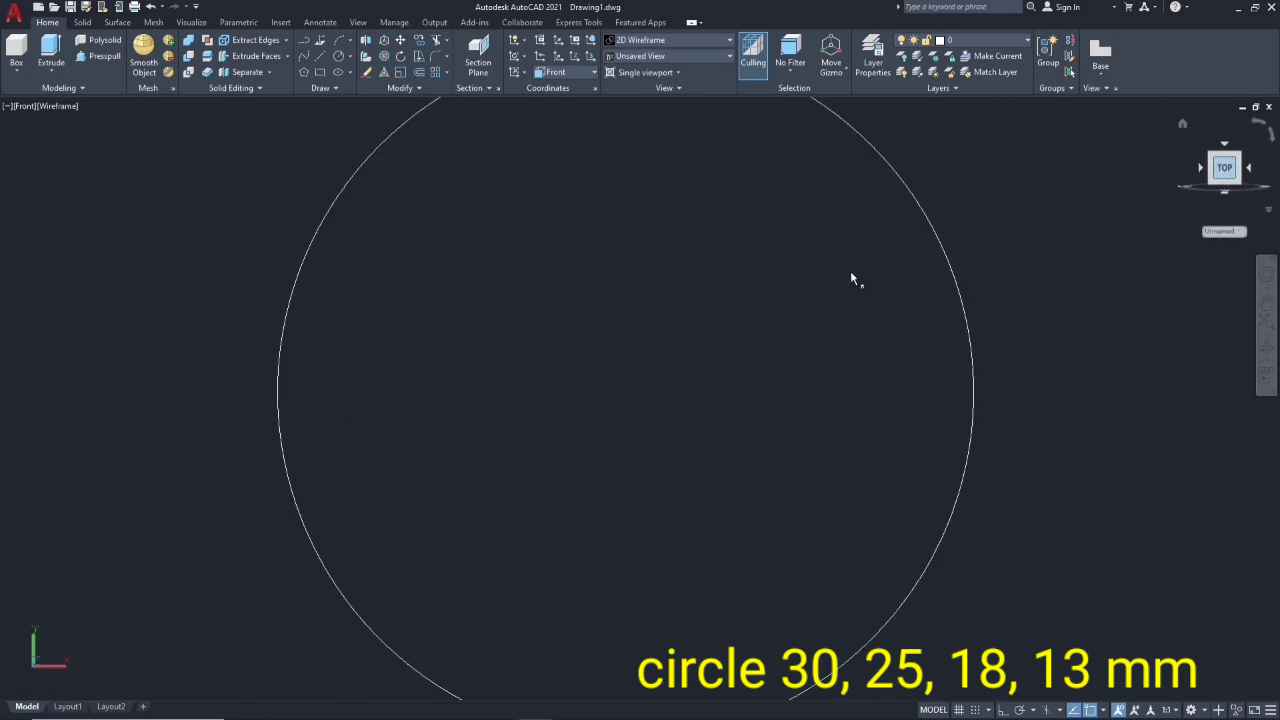
{"action": "scroll", "coordinate": [754, 291], "scroll_direction": "down", "scroll_amount": 3}
{"action": "middle_click_drag", "start_coordinate": [737, 289], "coordinate": [558, 313]}
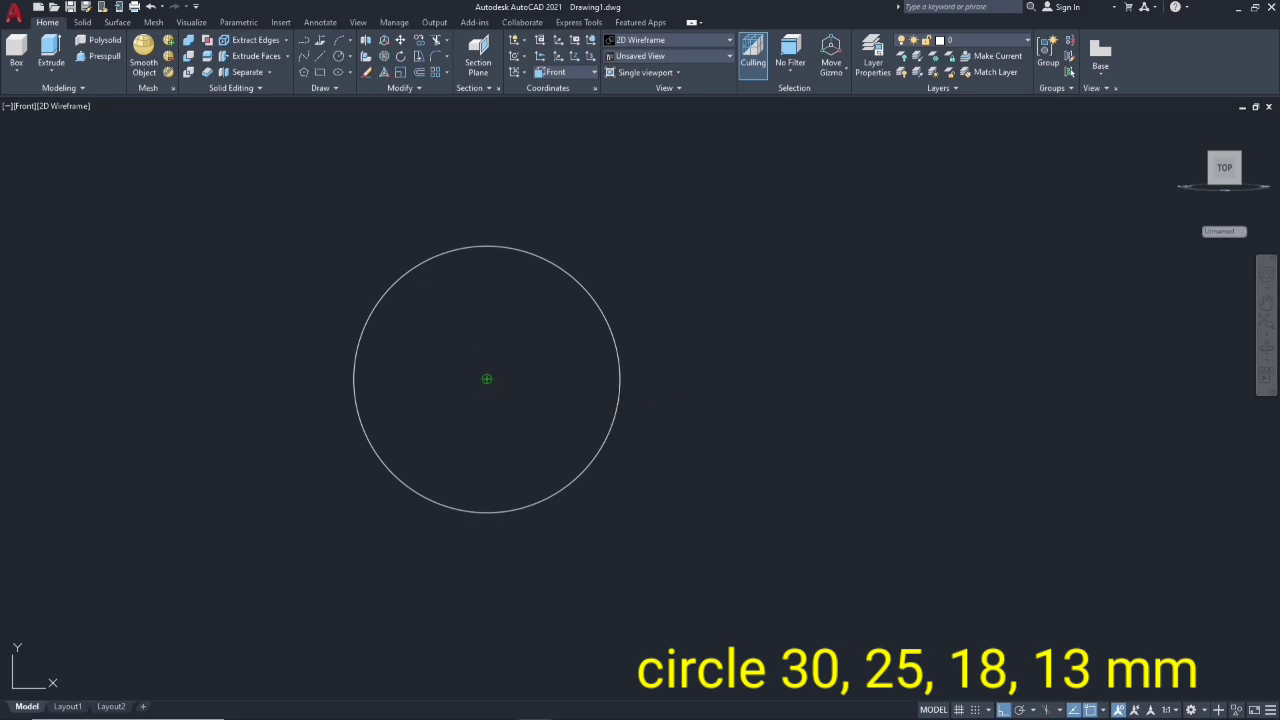
{"action": "left_click", "coordinate": [487, 379]}
{"action": "type", "text": "12.5"}
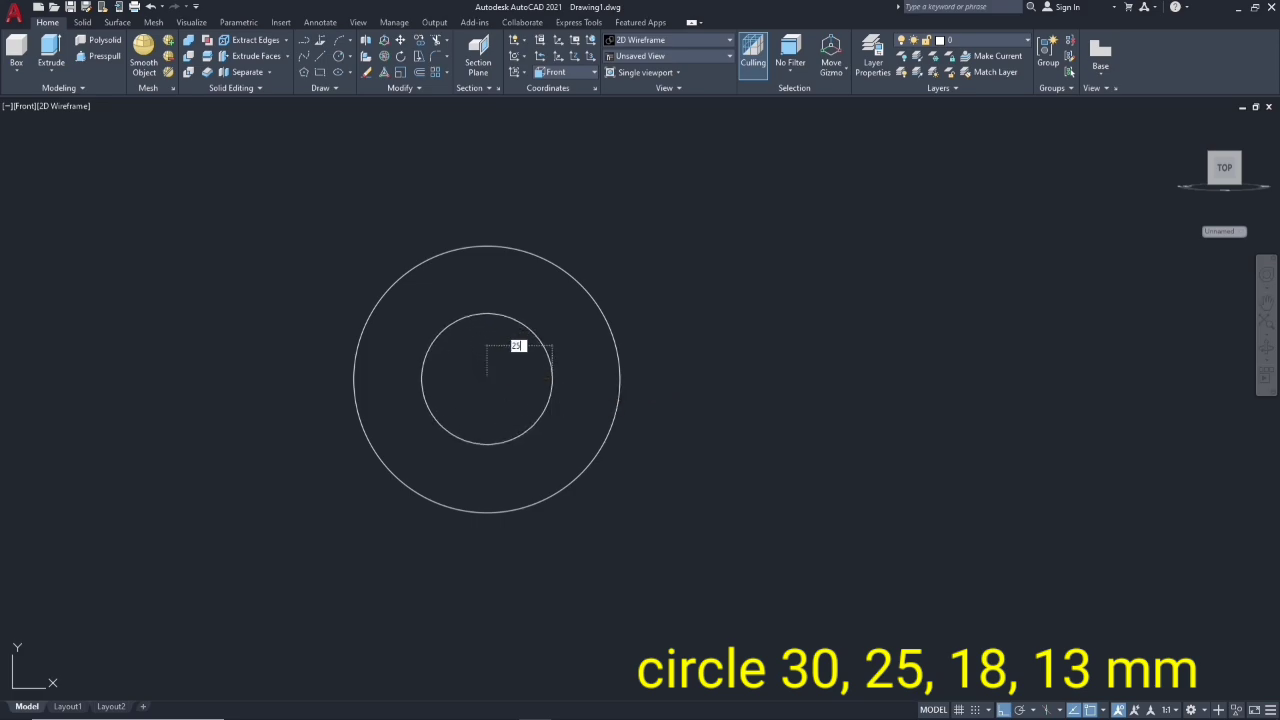
{"action": "key", "text": "Return"}
{"action": "key", "text": "Return"}
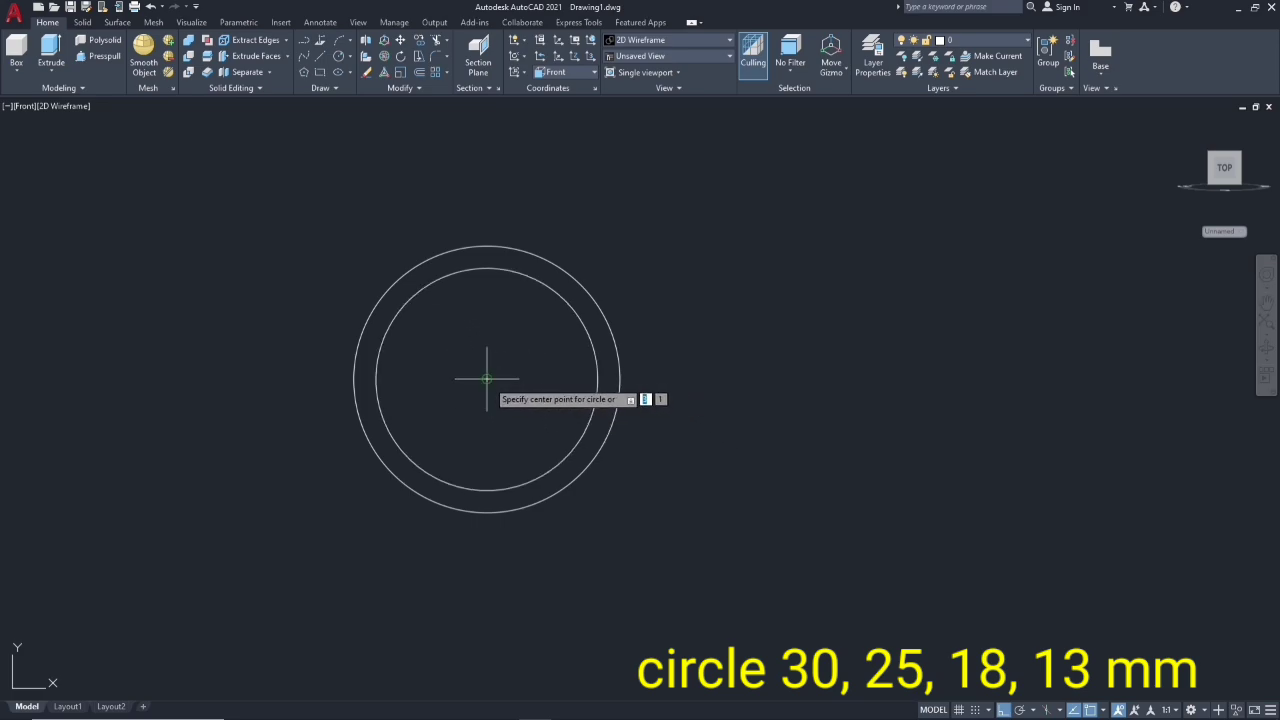
{"action": "left_click", "coordinate": [487, 379]}
{"action": "type", "text": "9"}
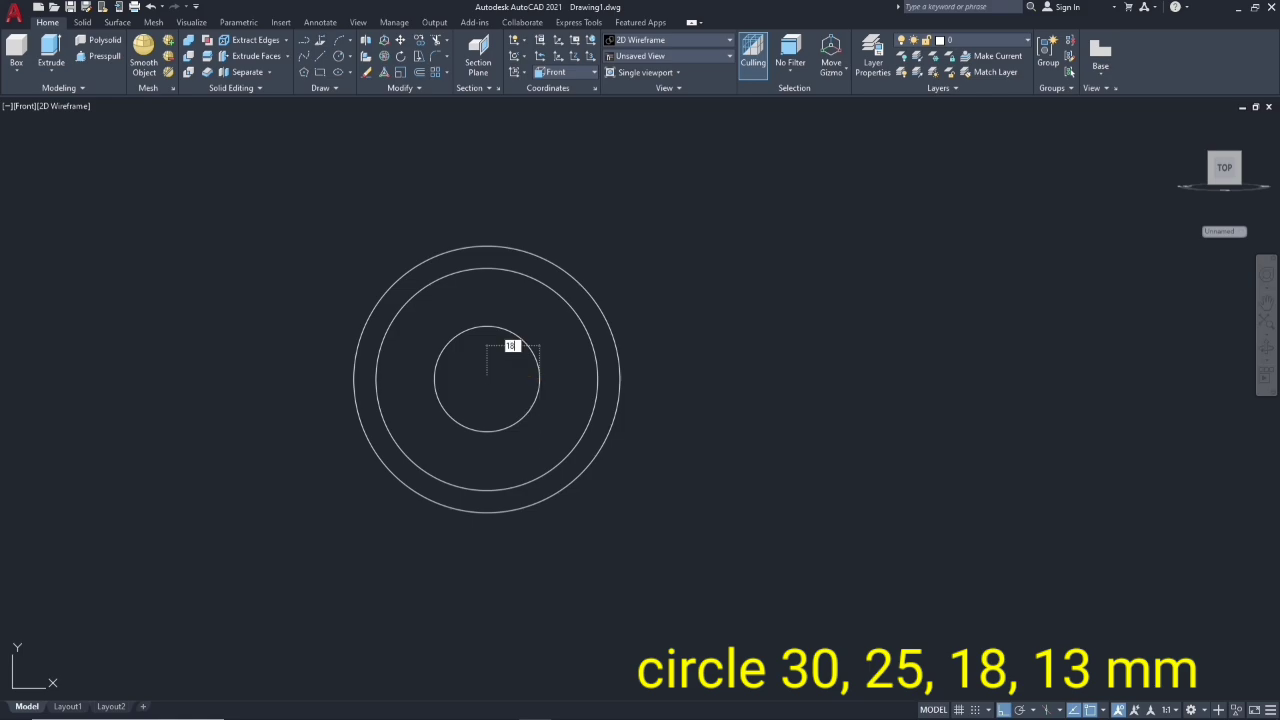
{"action": "key", "text": "Return"}
{"action": "key", "text": "Return"}
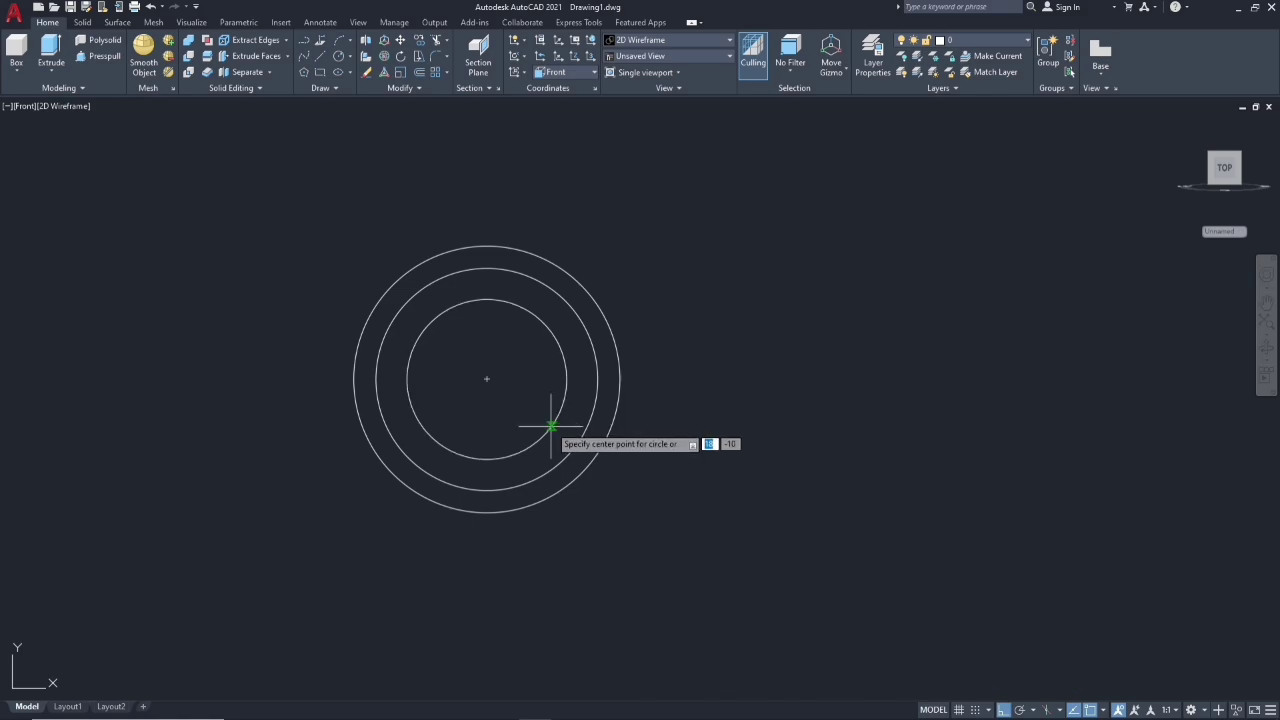
{"action": "left_click", "coordinate": [487, 379]}
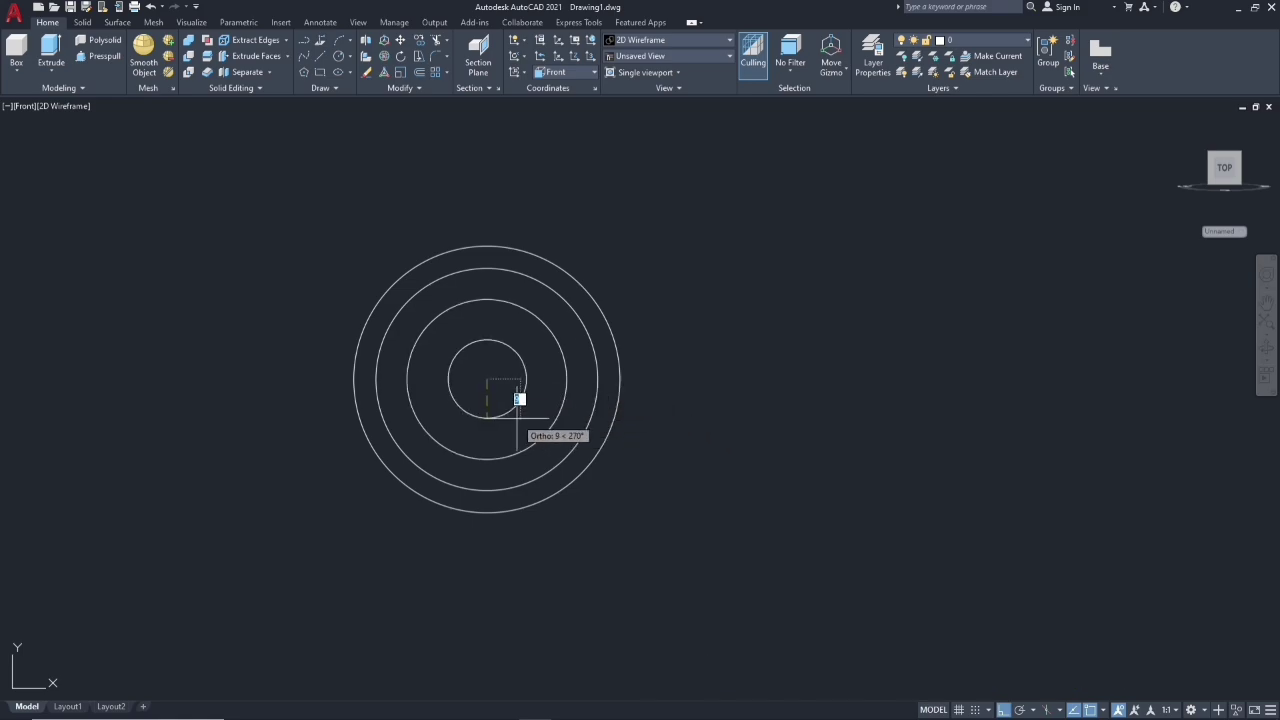
{"action": "key", "text": "Return"}
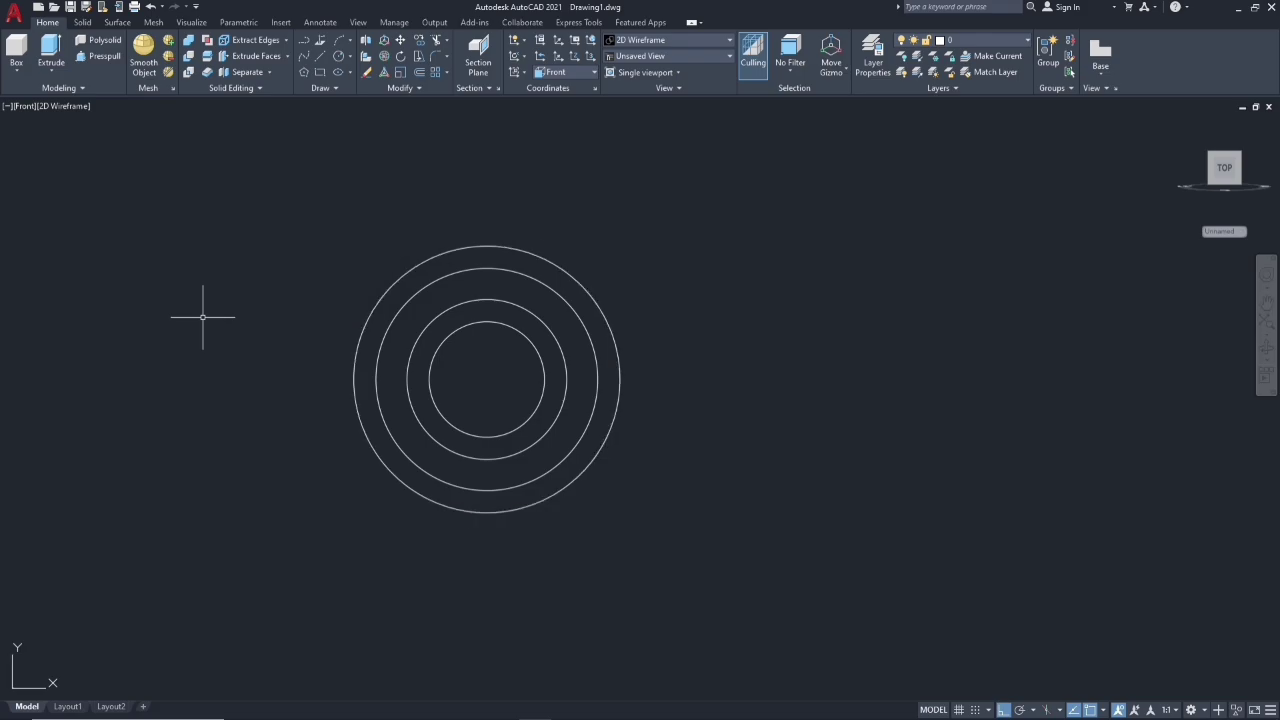
- Switch to the SW Isometric view and recentre the circles
{"action": "left_click", "coordinate": [24, 106]}
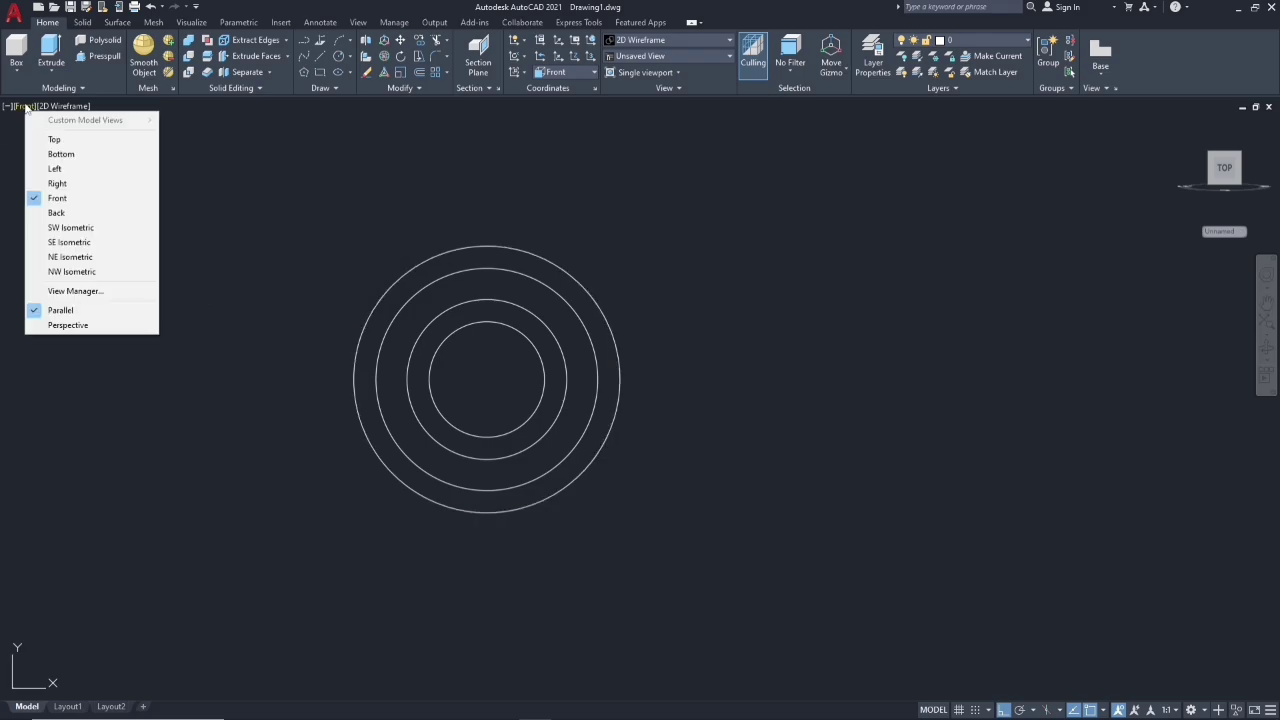
{"action": "left_click", "coordinate": [72, 228]}
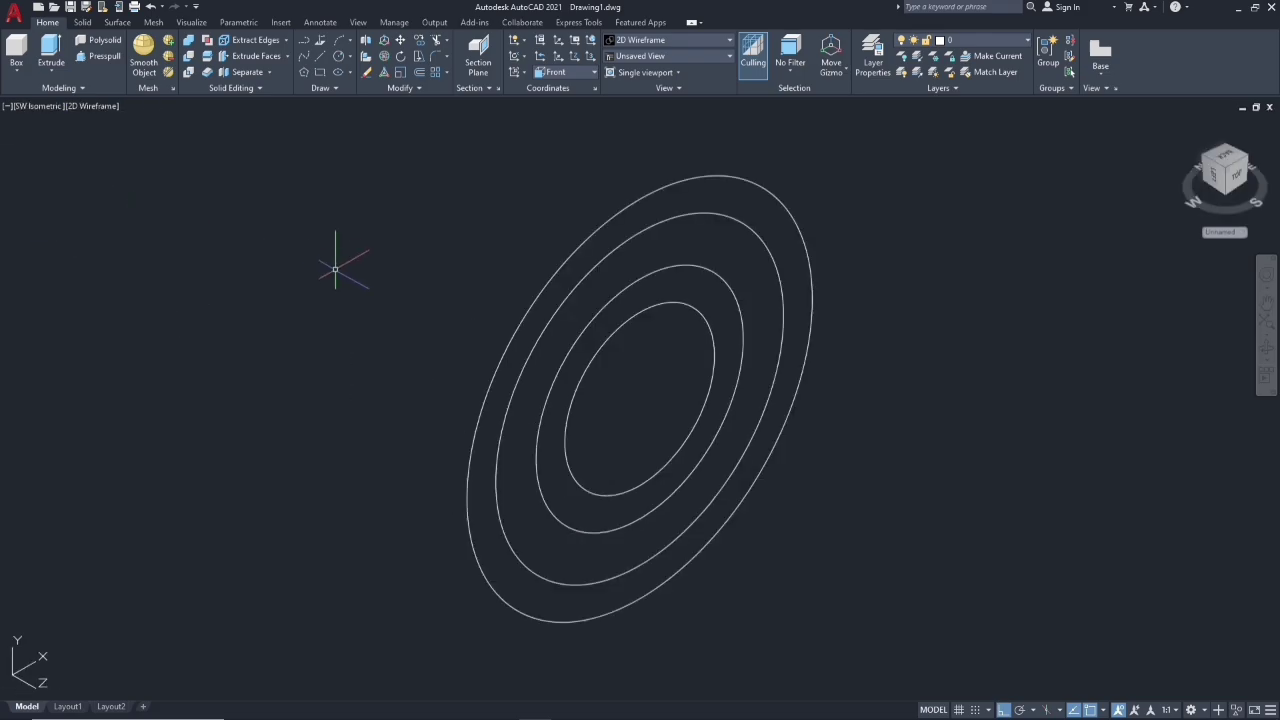
{"action": "middle_click_drag", "start_coordinate": [339, 271], "coordinate": [341, 293]}
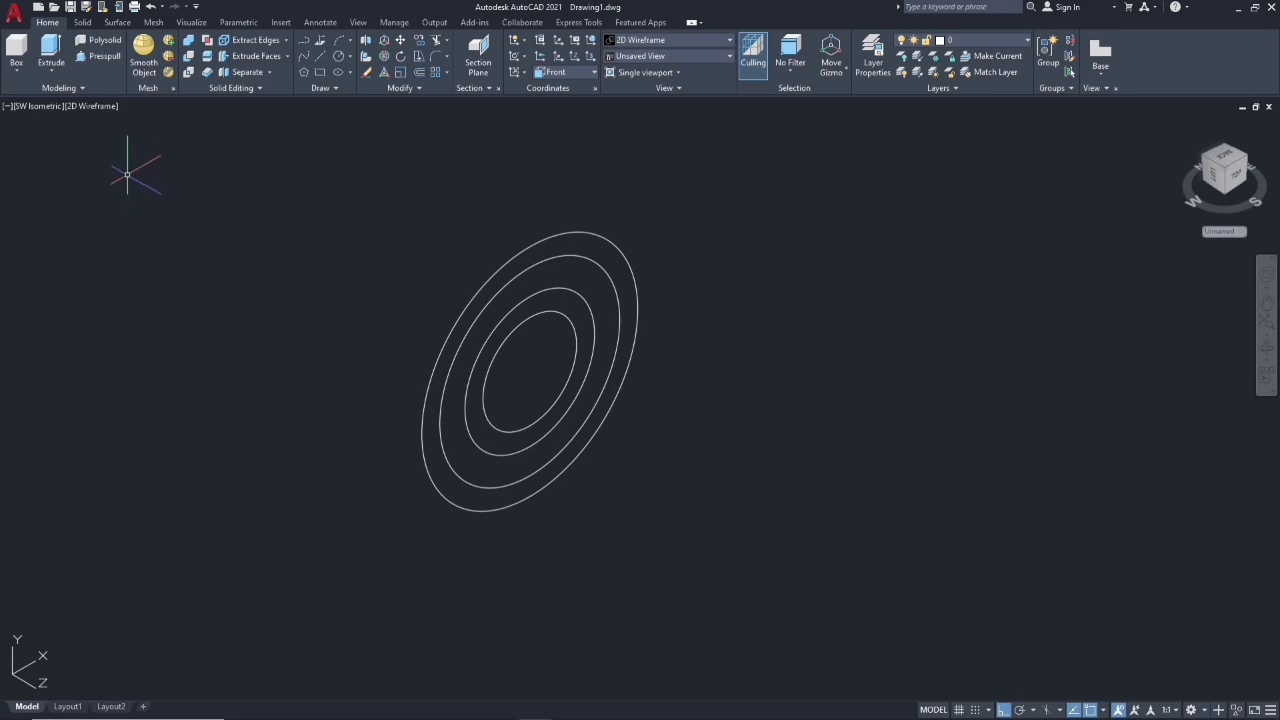
- Extrude all four circles 20 mm into cylindrical solids
{"action": "left_click", "coordinate": [52, 60]}
{"action": "left_click_drag", "start_coordinate": [530, 351], "coordinate": [397, 328]}
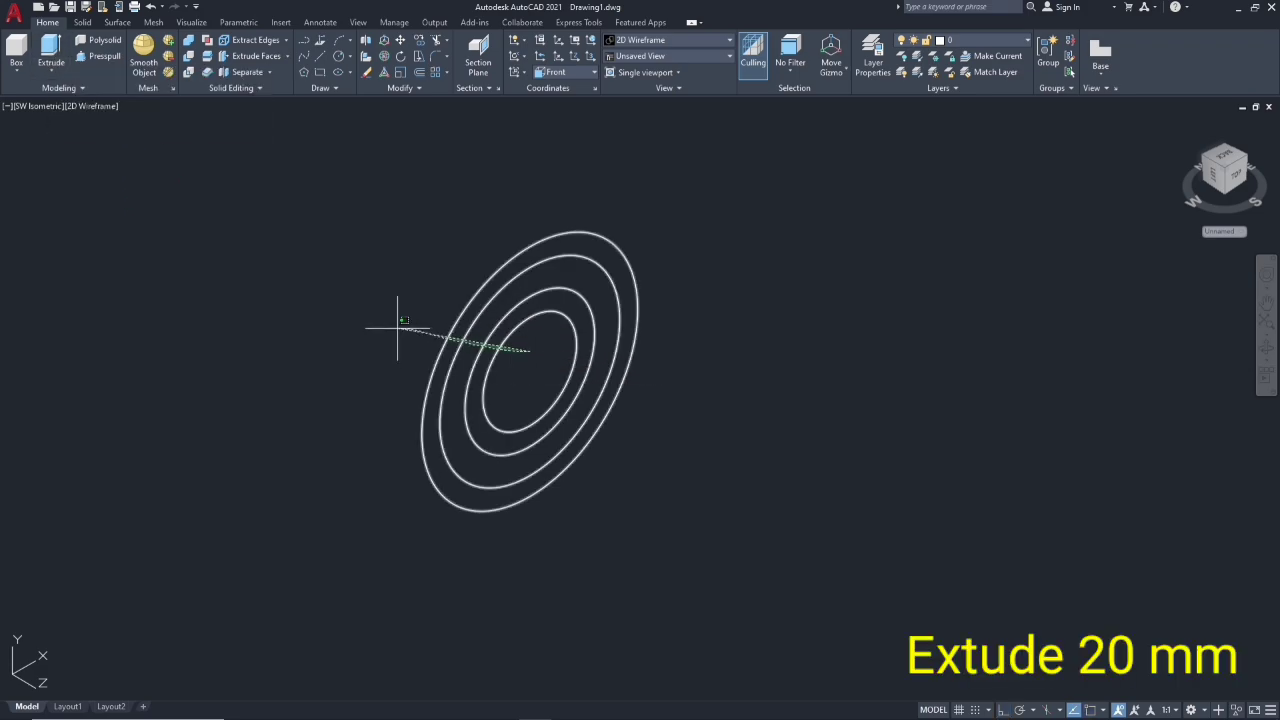
{"action": "right_click", "coordinate": [477, 333]}
{"action": "left_click", "coordinate": [497, 340]}
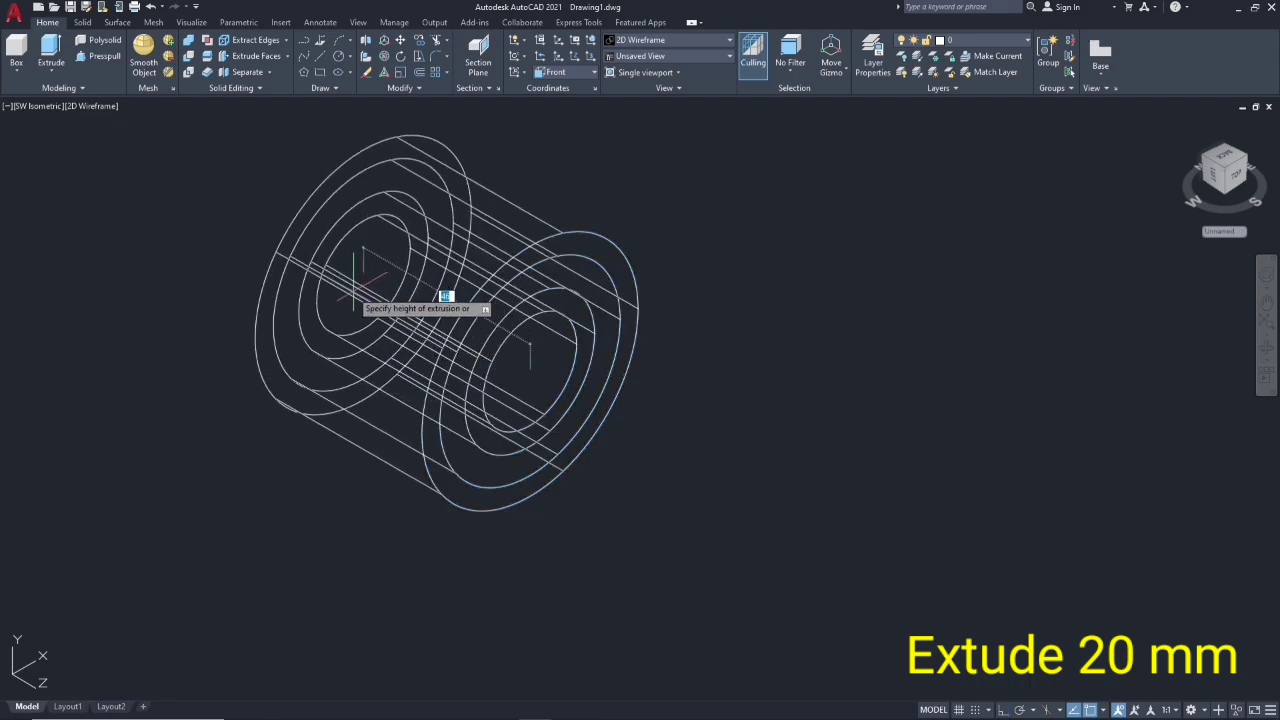
{"action": "type", "text": "20"}
{"action": "key", "text": "Return"}
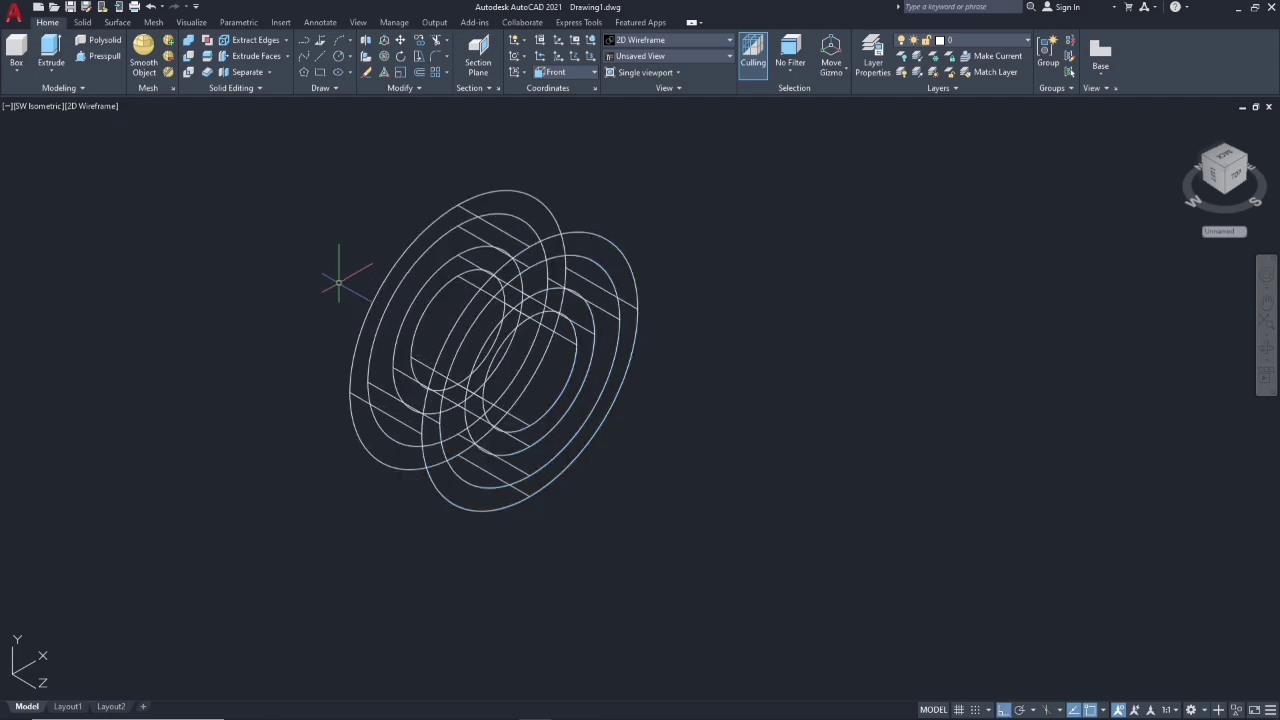
{"action": "key", "text": "Return"}
{"action": "key", "text": "Escape"}
{"action": "left_click", "coordinate": [88, 108]}
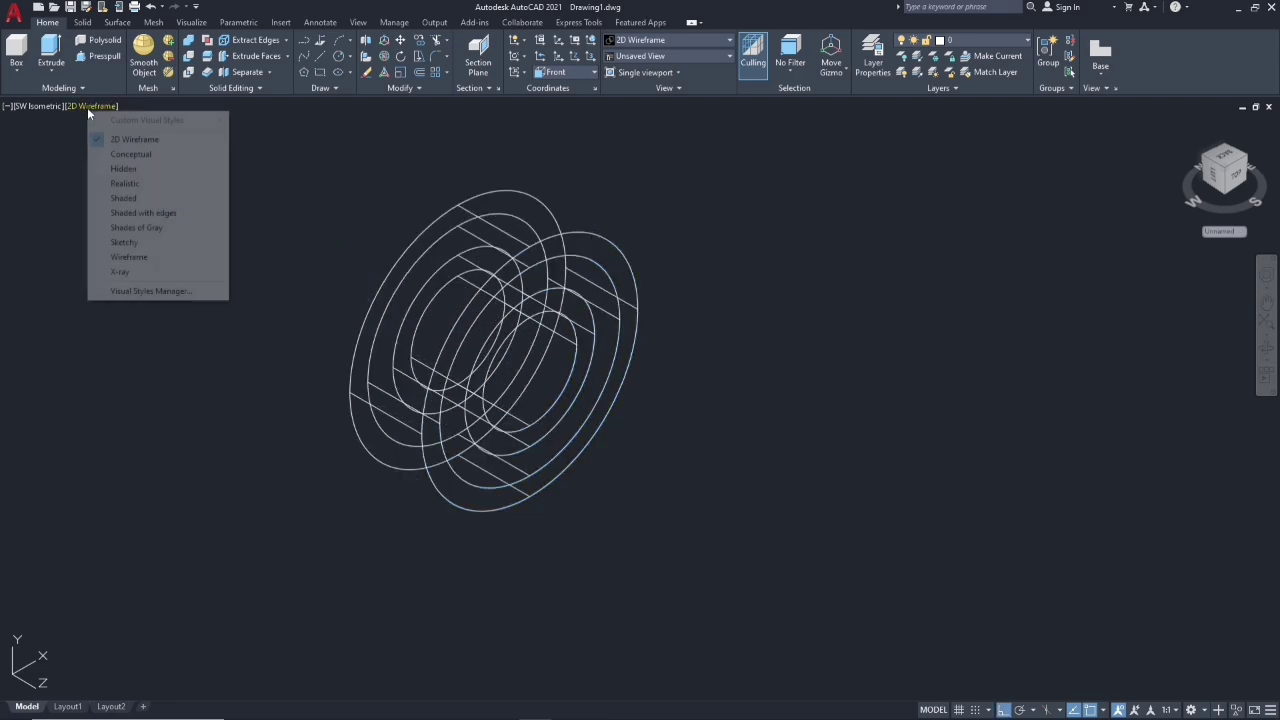
- Shade the model and subtract the inner cylinder from the outer one, forming the outer ring
{"action": "left_click", "coordinate": [114, 198]}
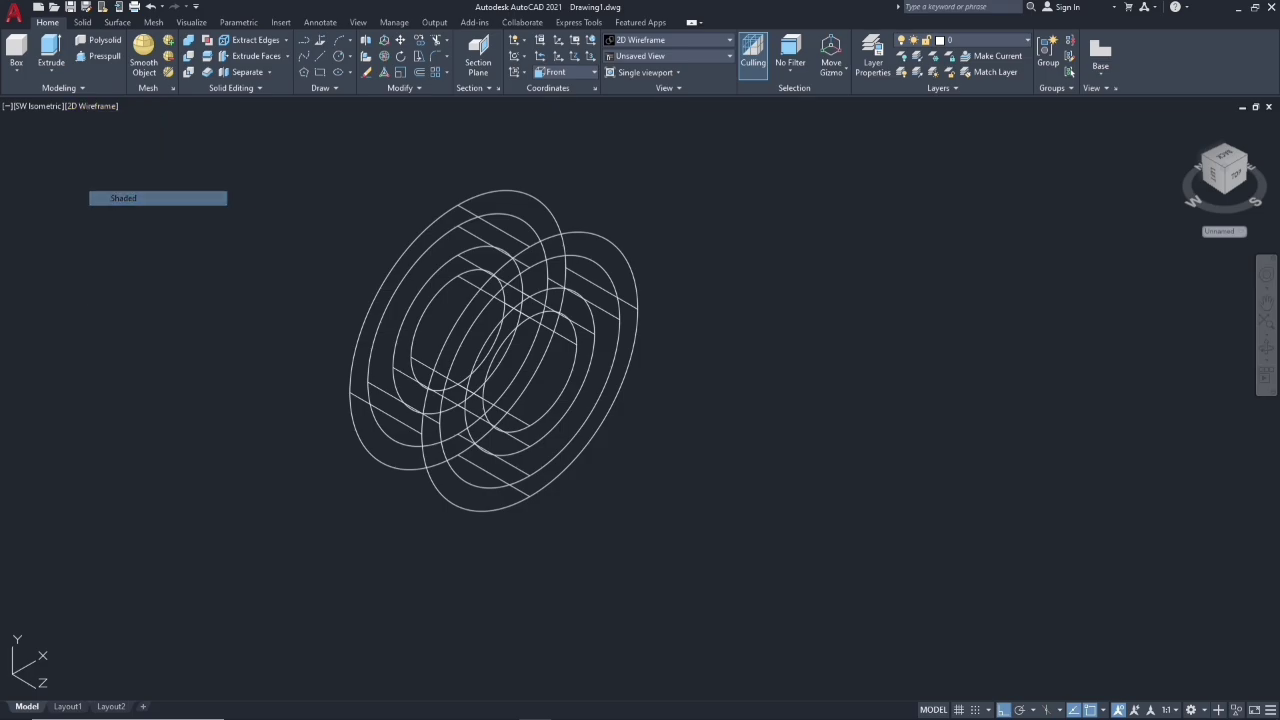
{"action": "left_click", "coordinate": [188, 58]}
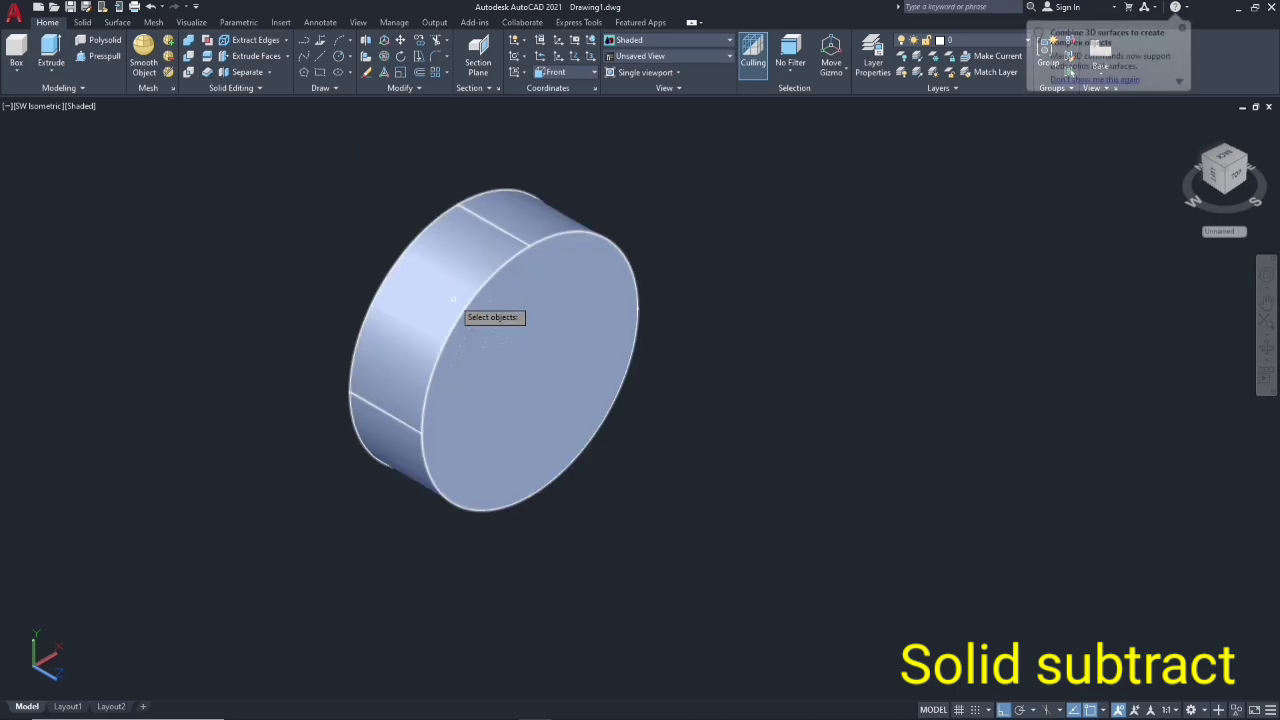
{"action": "left_click", "coordinate": [491, 314]}
{"action": "key", "text": "Return"}
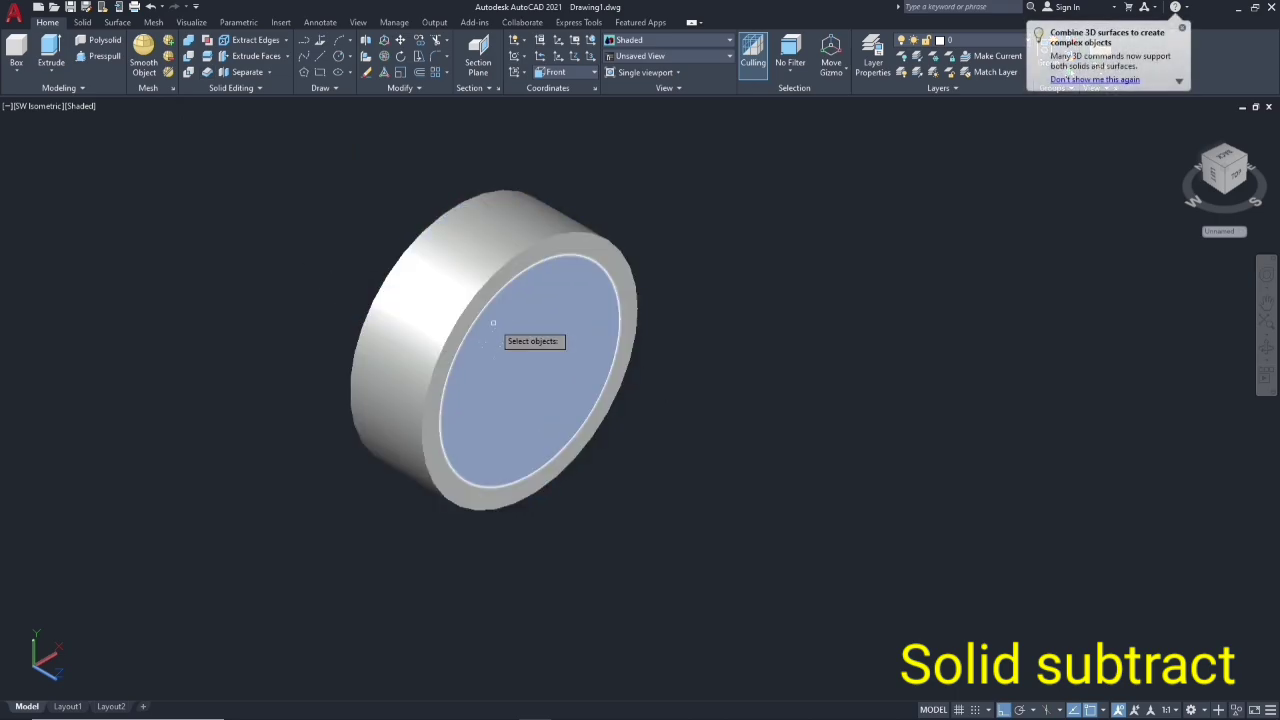
{"action": "left_click", "coordinate": [484, 329]}
{"action": "key", "text": "Return"}
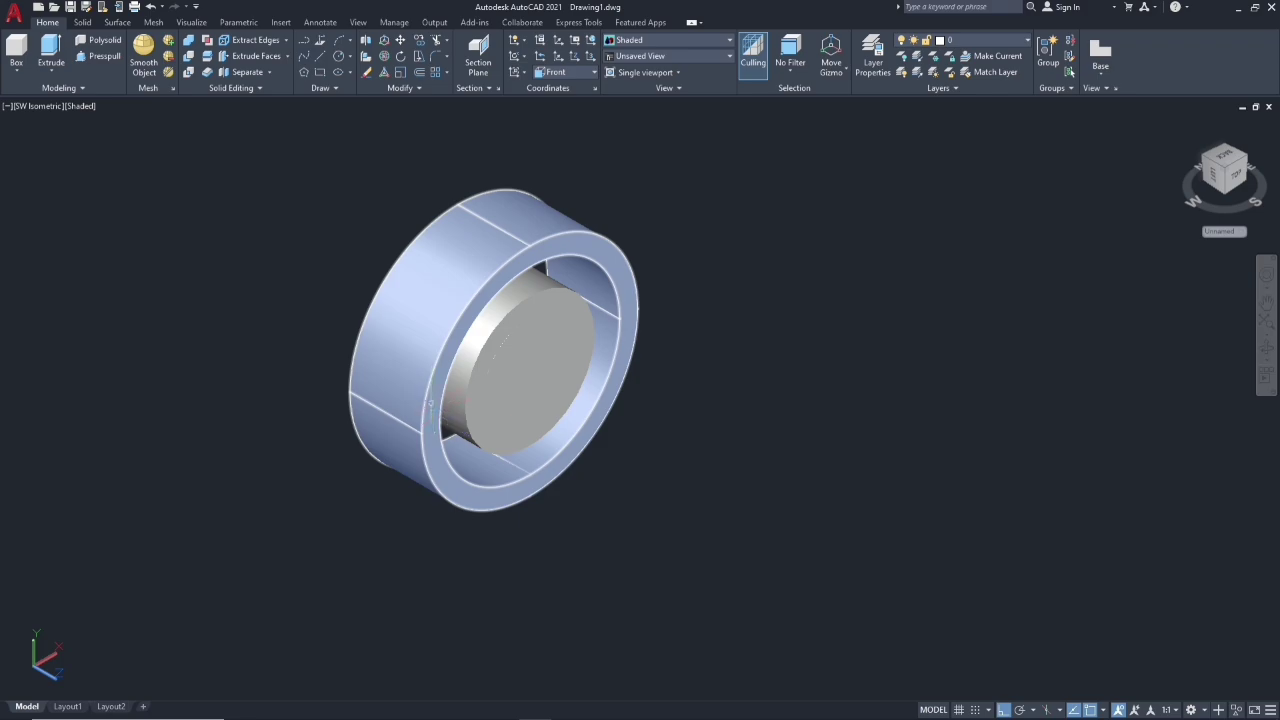
- Subtract the smallest cylinder from the inner cylinder to hollow its bore
{"action": "key", "text": "Return"}
{"action": "left_click", "coordinate": [488, 366]}
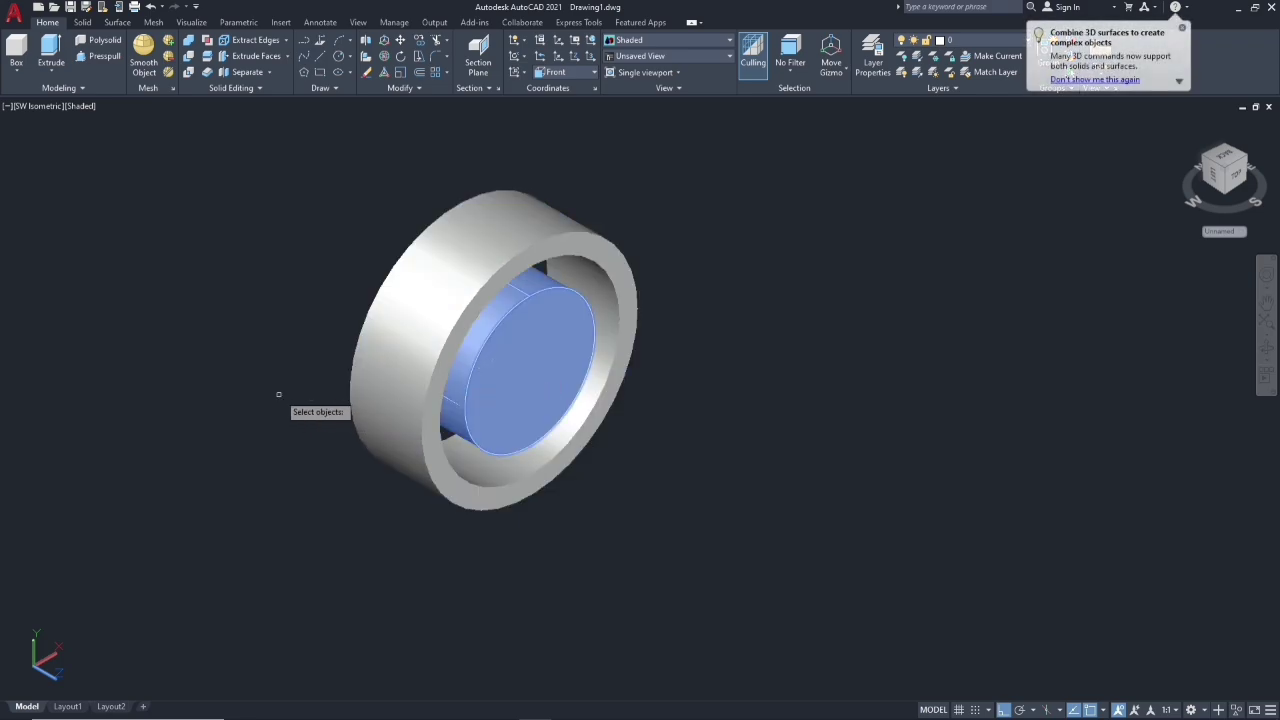
{"action": "left_click", "coordinate": [512, 370]}
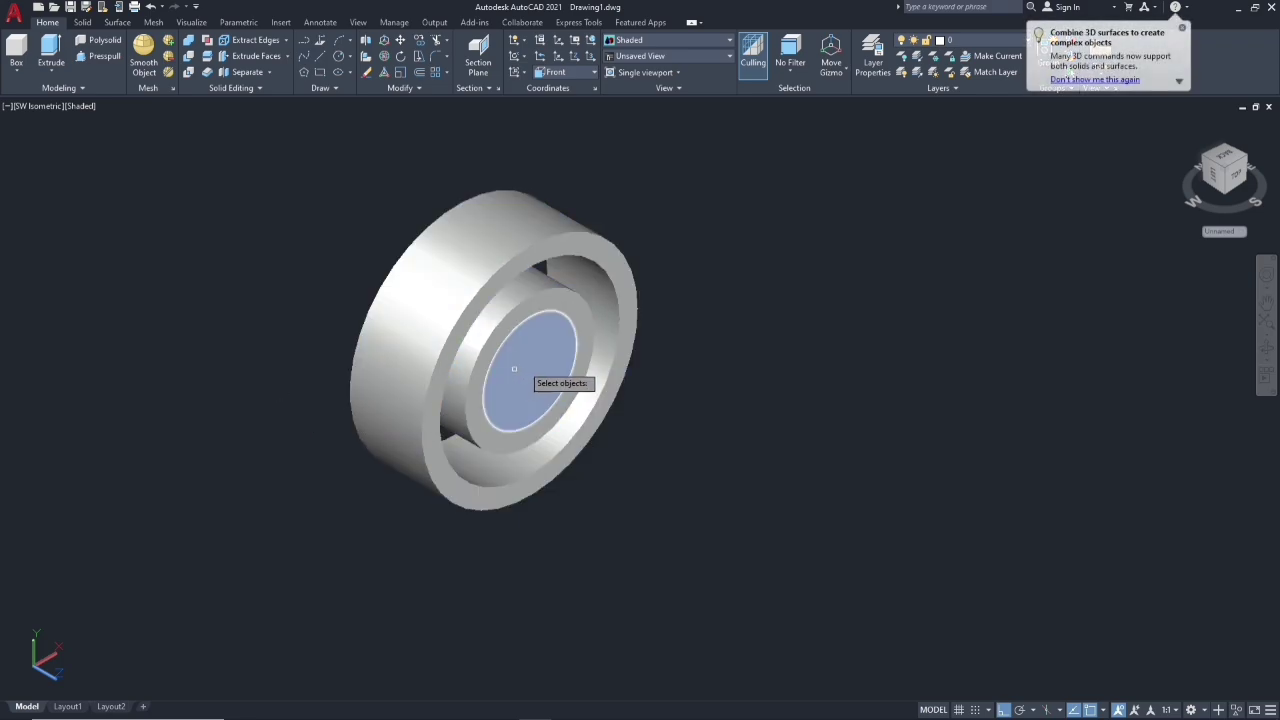
{"action": "key", "text": "Return"}
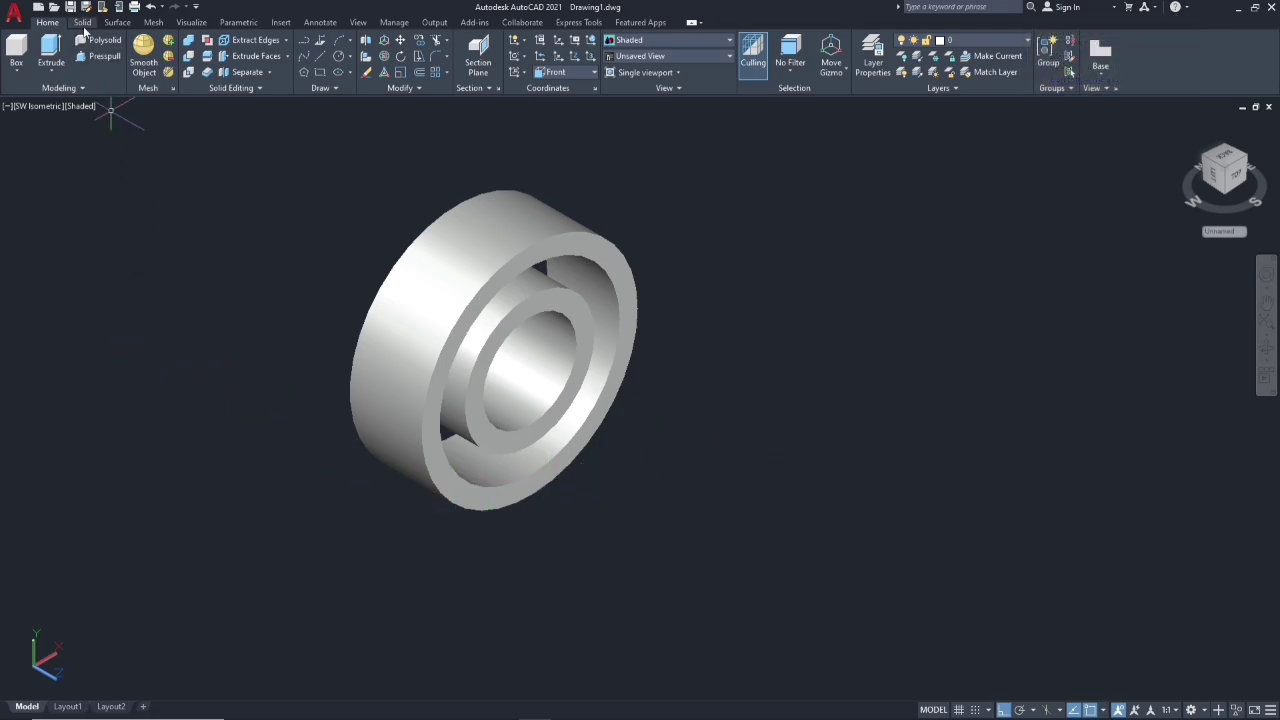
{"action": "left_click", "coordinate": [83, 23]}
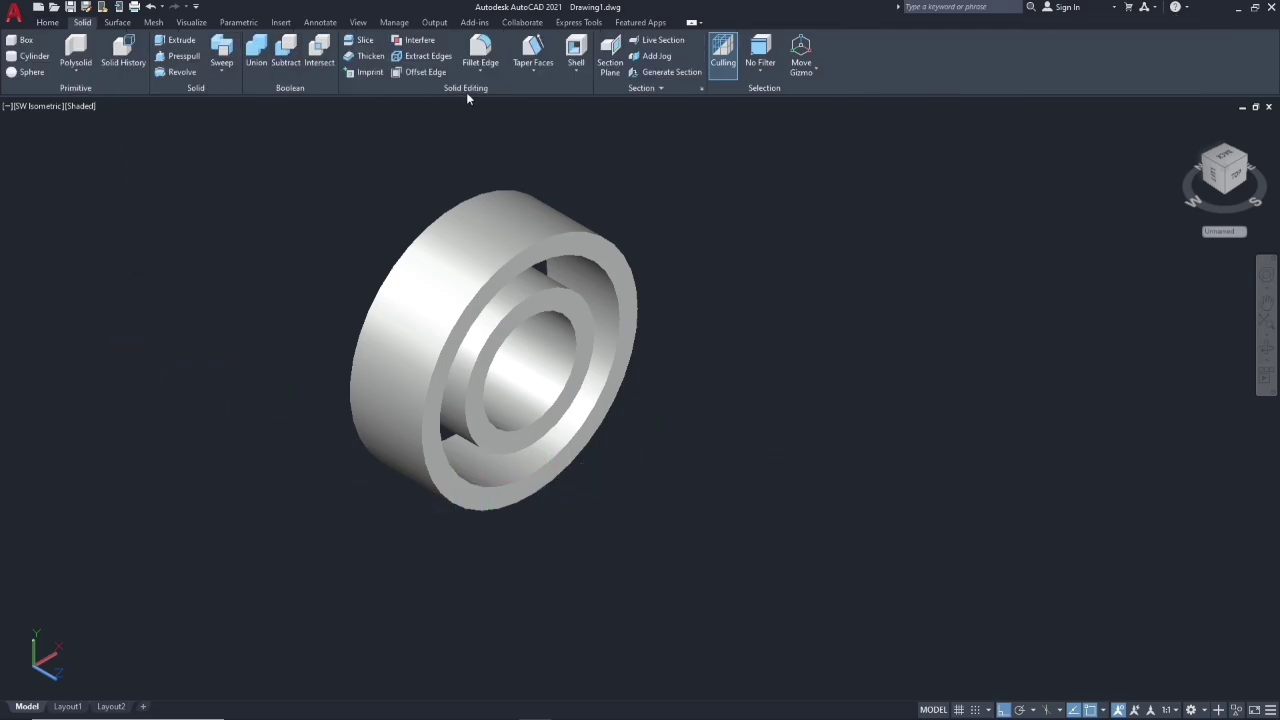
- Fillet the outer ring's front and back edges with a 1 mm radius
{"action": "left_click", "coordinate": [466, 57]}
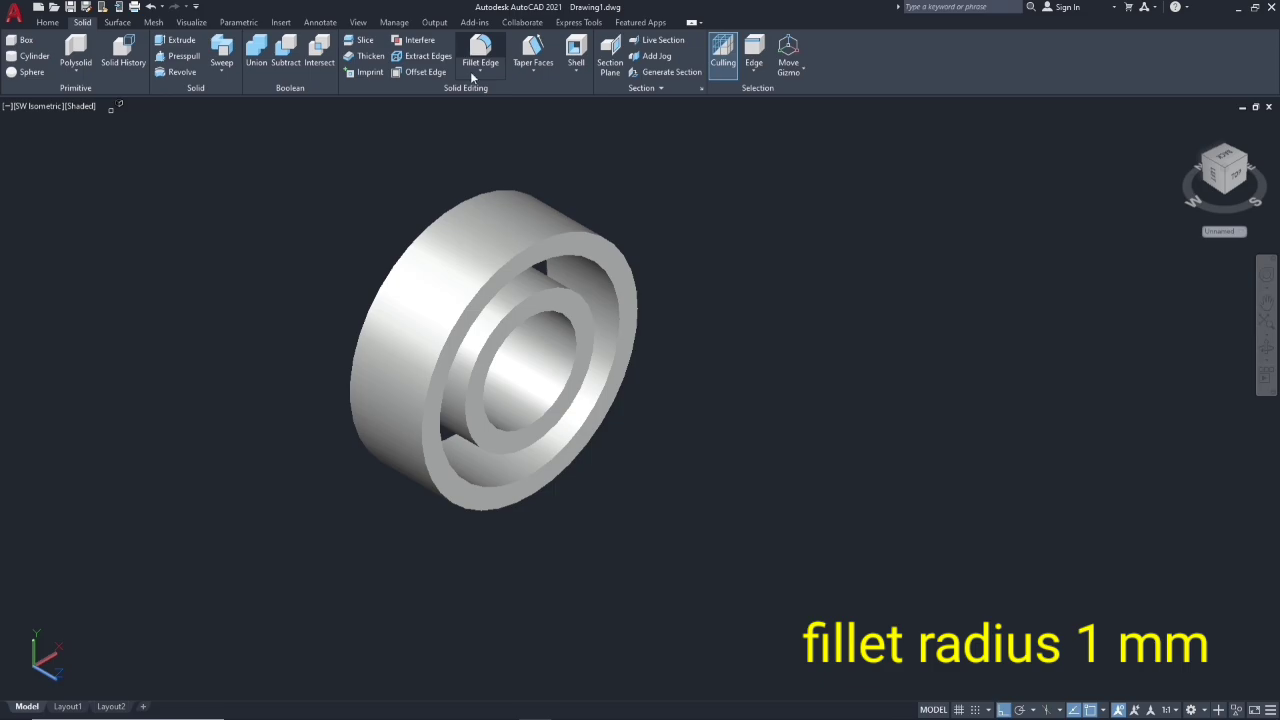
{"action": "right_click", "coordinate": [363, 176]}
{"action": "left_click", "coordinate": [390, 245]}
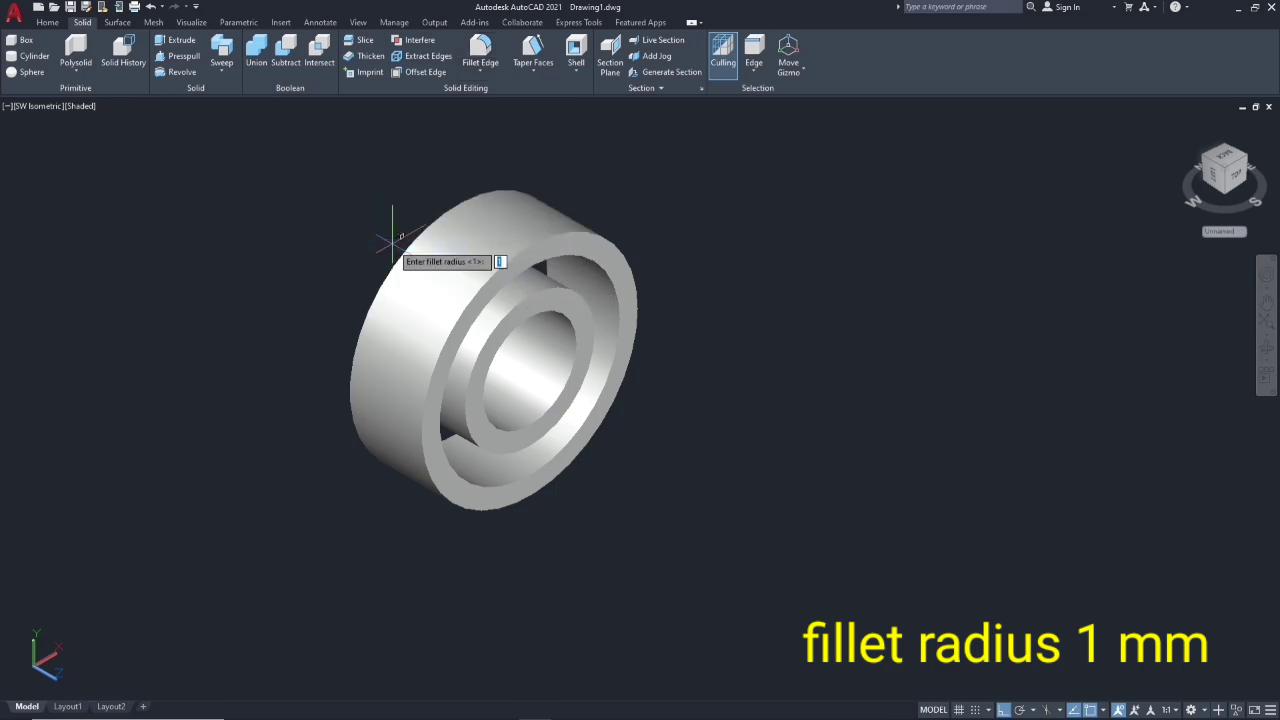
{"action": "left_click", "coordinate": [502, 276]}
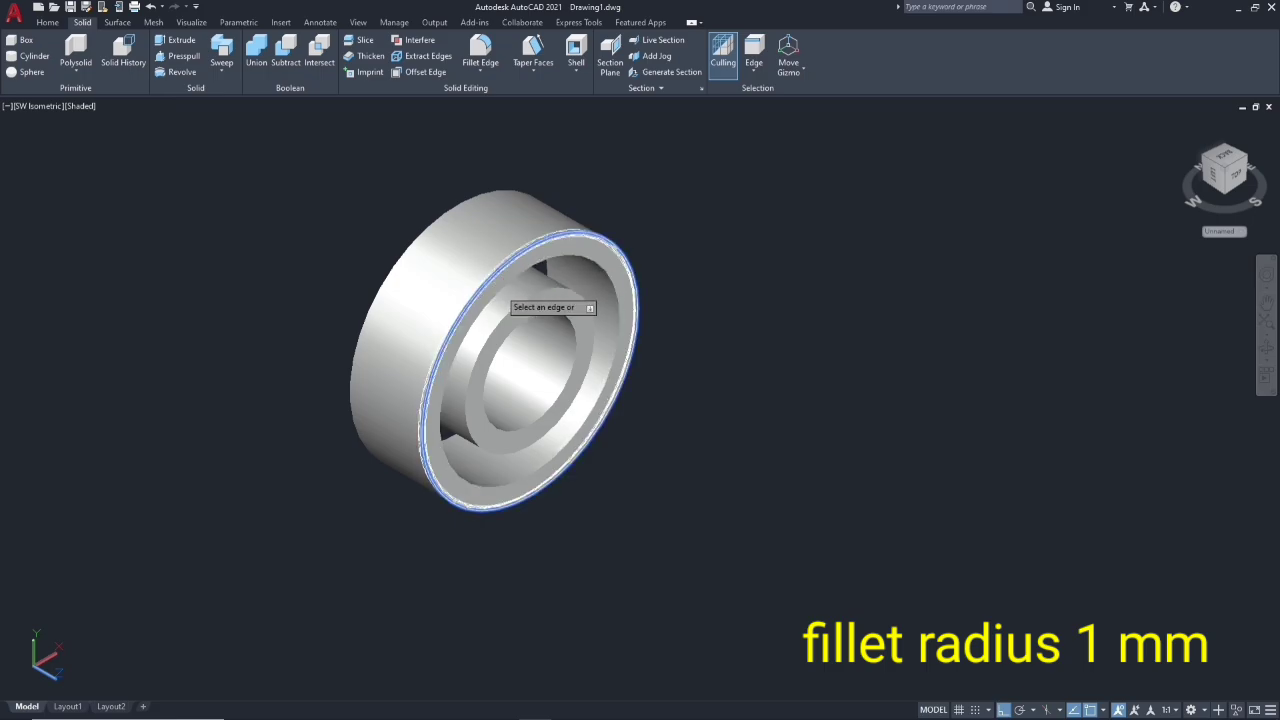
{"action": "left_click", "coordinate": [504, 279]}
{"action": "middle_click_drag", "start_coordinate": [374, 429], "coordinate": [500, 400], "text": "shift"}
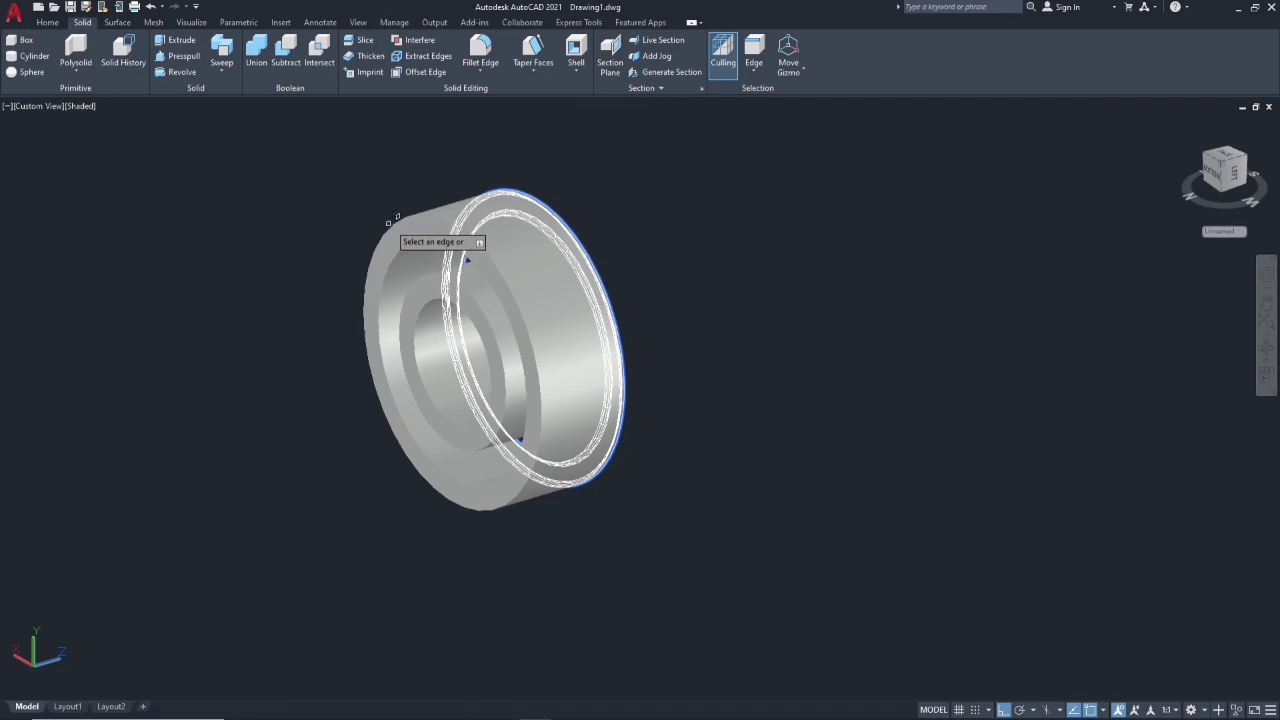
{"action": "left_click", "coordinate": [405, 243]}
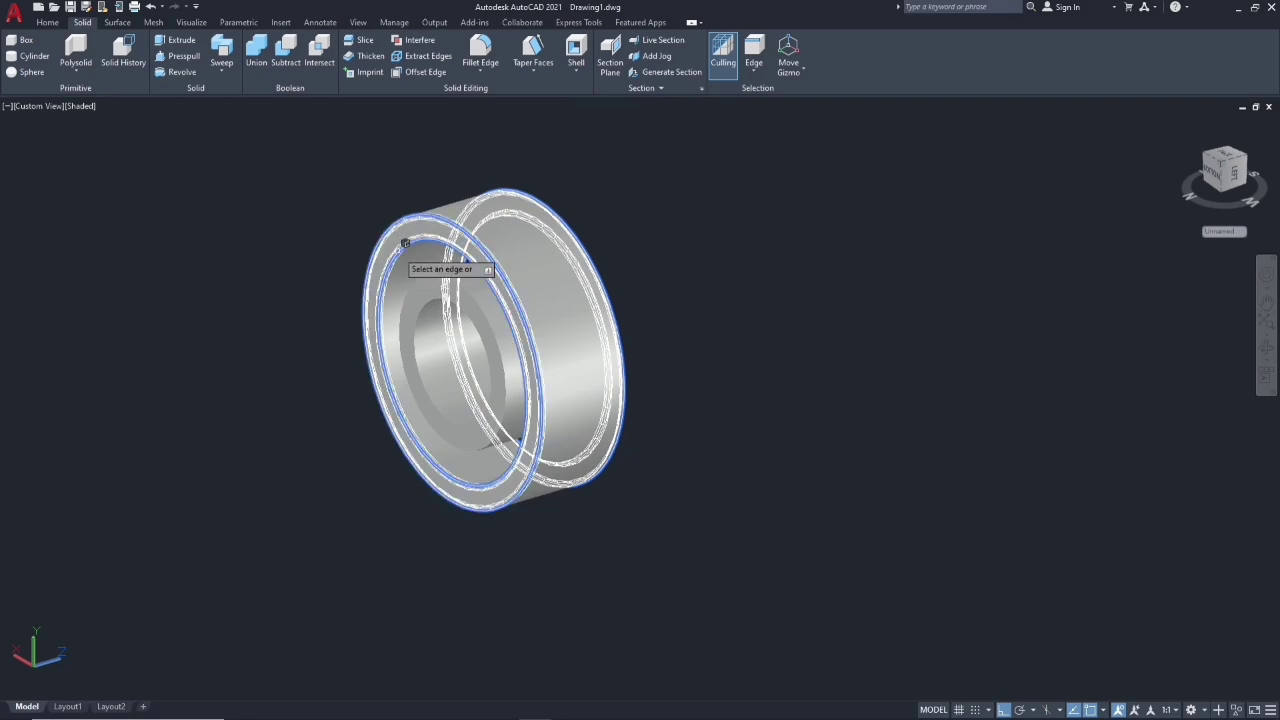
{"action": "right_click", "coordinate": [268, 280]}
{"action": "left_click", "coordinate": [280, 292]}
{"action": "right_click", "coordinate": [280, 292]}
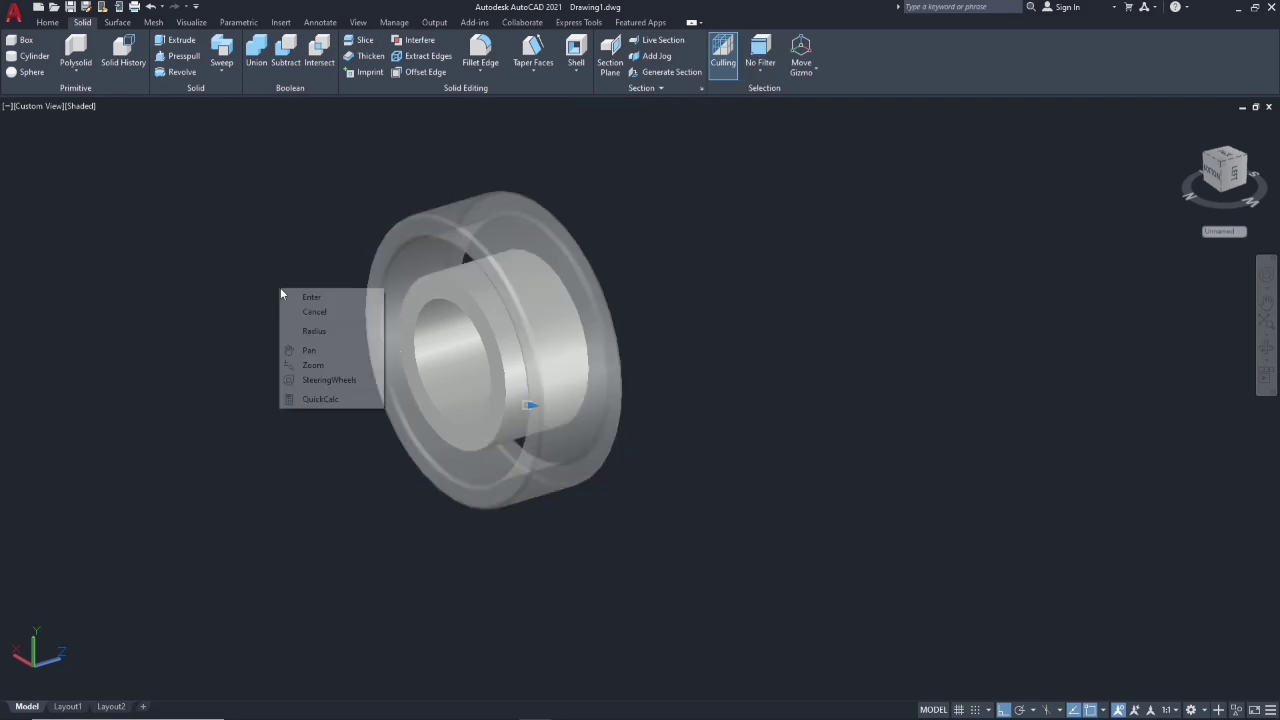
{"action": "left_click", "coordinate": [288, 294]}
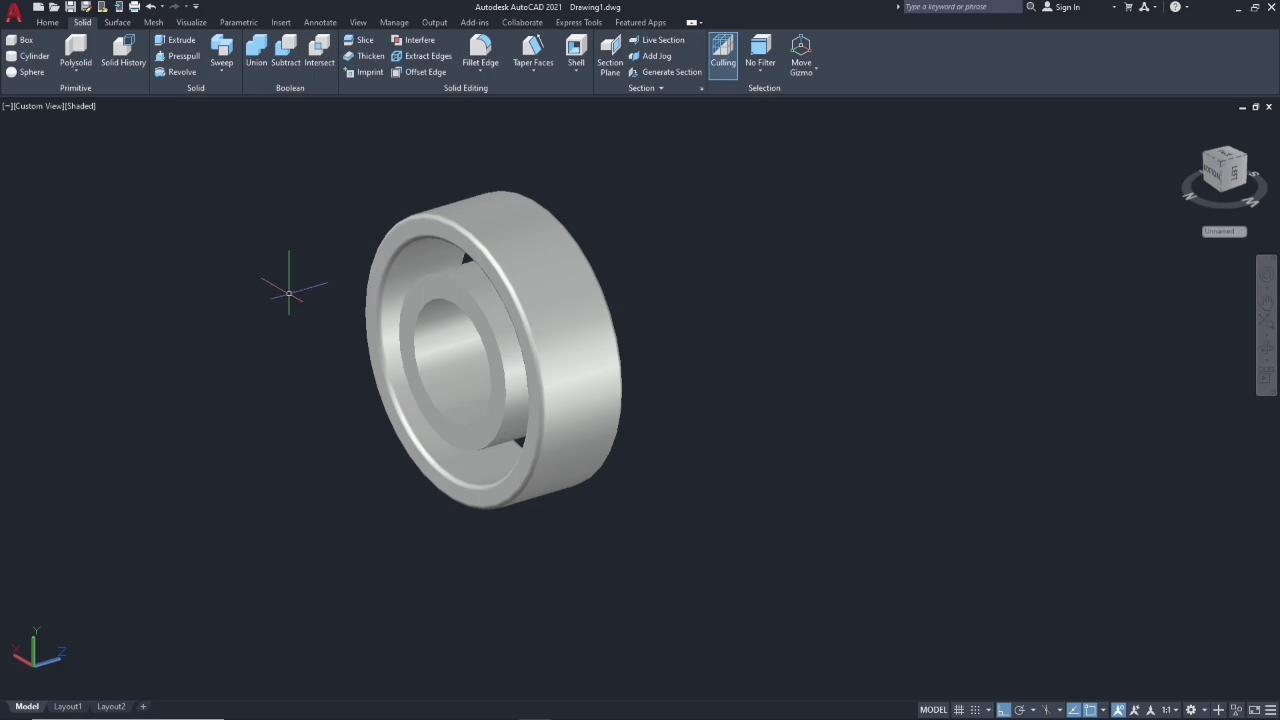
- Fillet the inner ring's front and back edges with 1 mm radius too
{"action": "key", "text": "Return"}
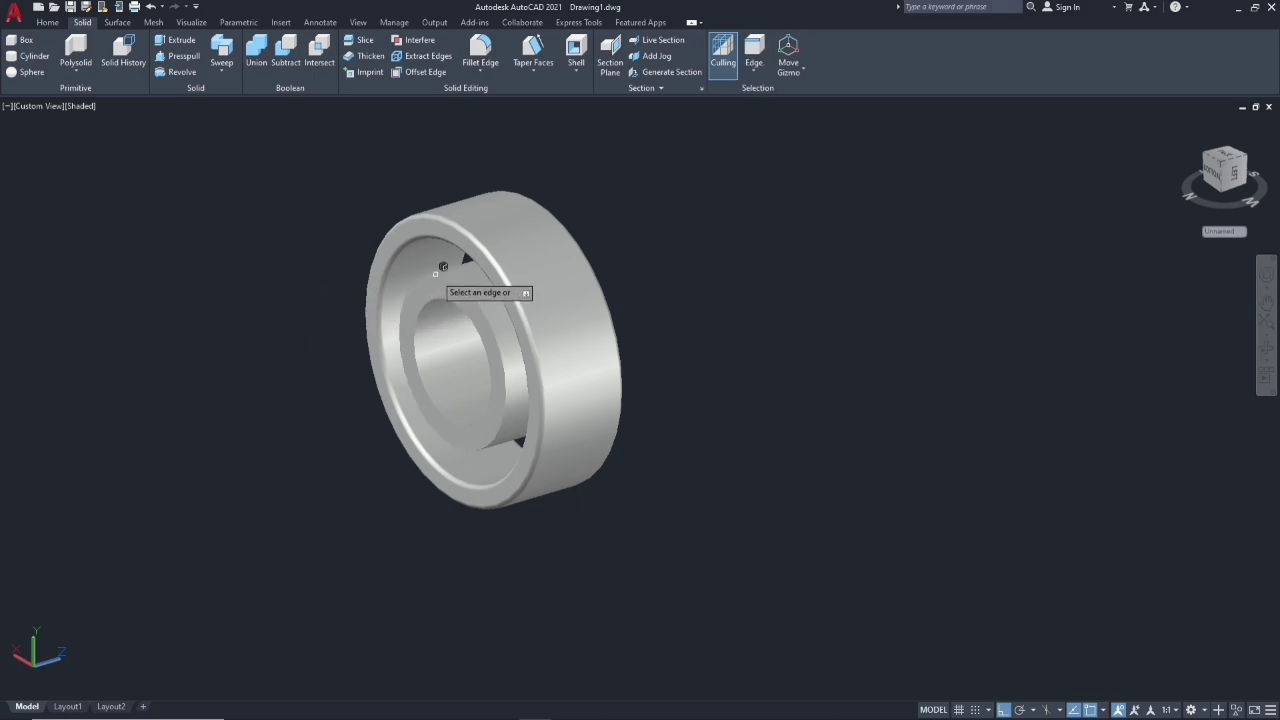
{"action": "left_click", "coordinate": [440, 266]}
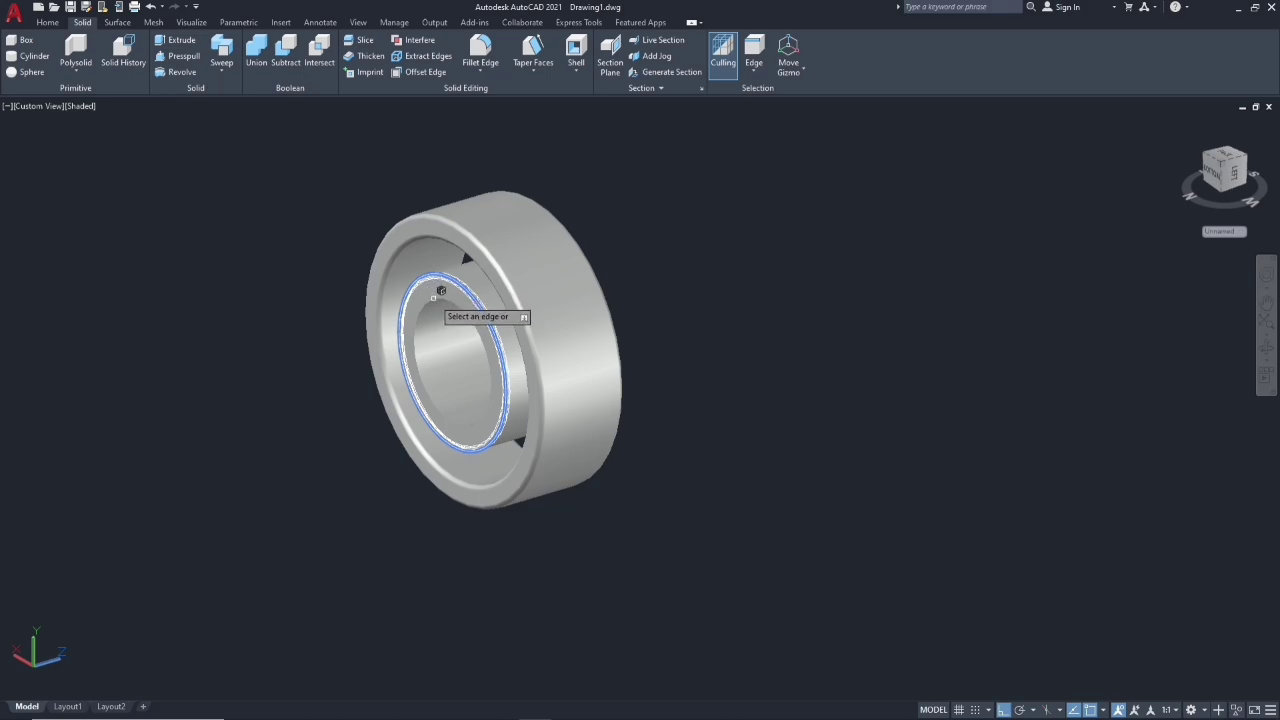
{"action": "left_click", "coordinate": [430, 316]}
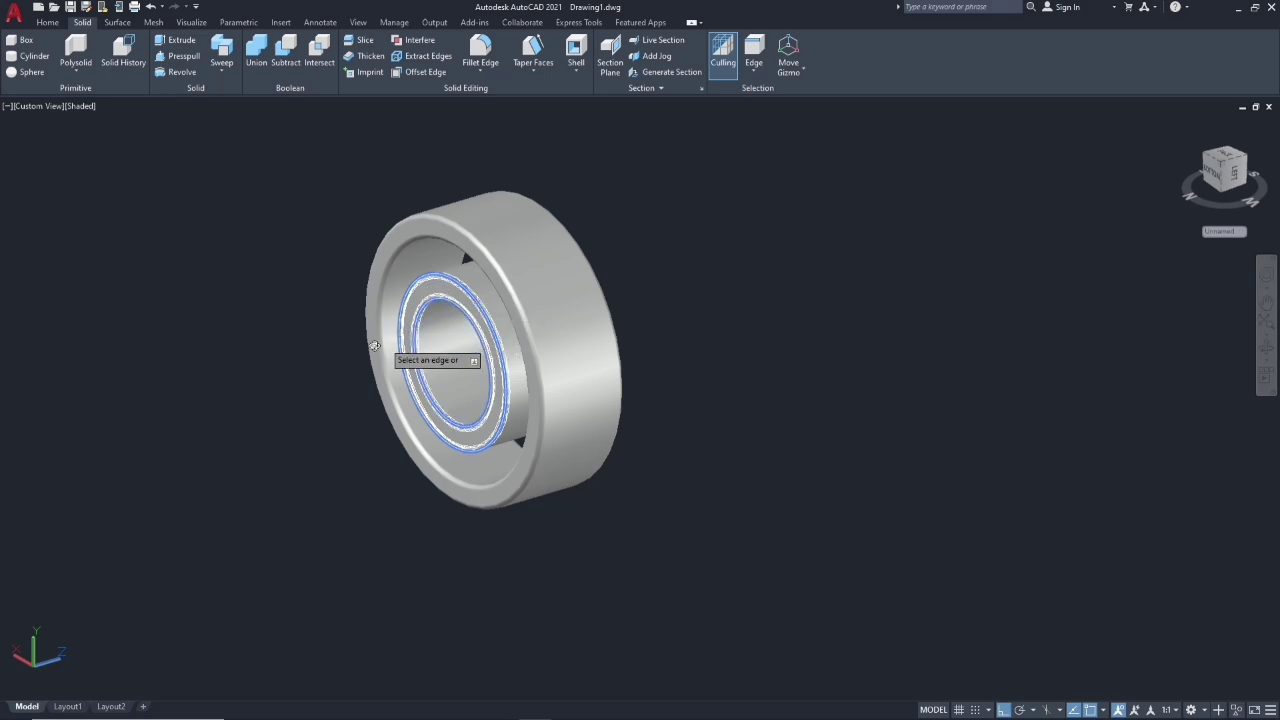
{"action": "mouse_move", "coordinate": [375, 346]}
{"action": "middle_mouse_down", "text": "shift"}
{"action": "mouse_move", "coordinate": [331, 354]}
{"action": "mouse_move", "coordinate": [171, 320]}
{"action": "middle_mouse_up", "text": "shift"}
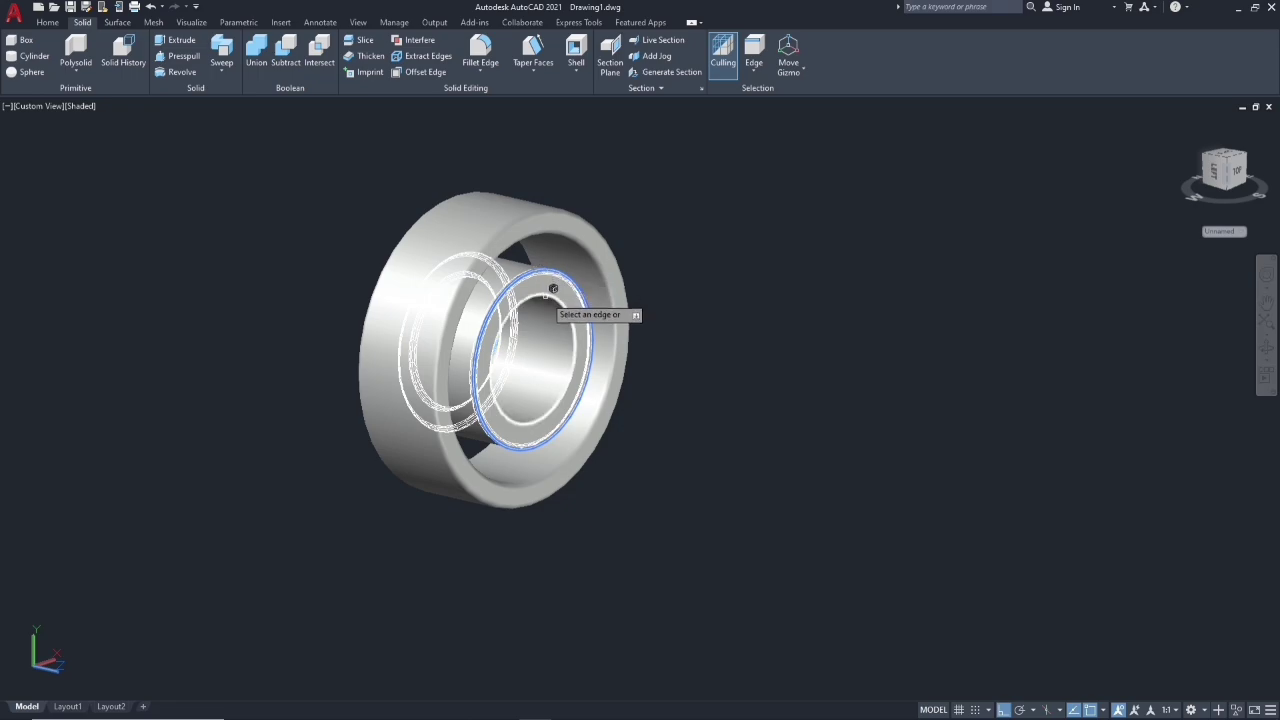
{"action": "left_click", "coordinate": [555, 287]}
{"action": "left_click", "coordinate": [505, 325]}
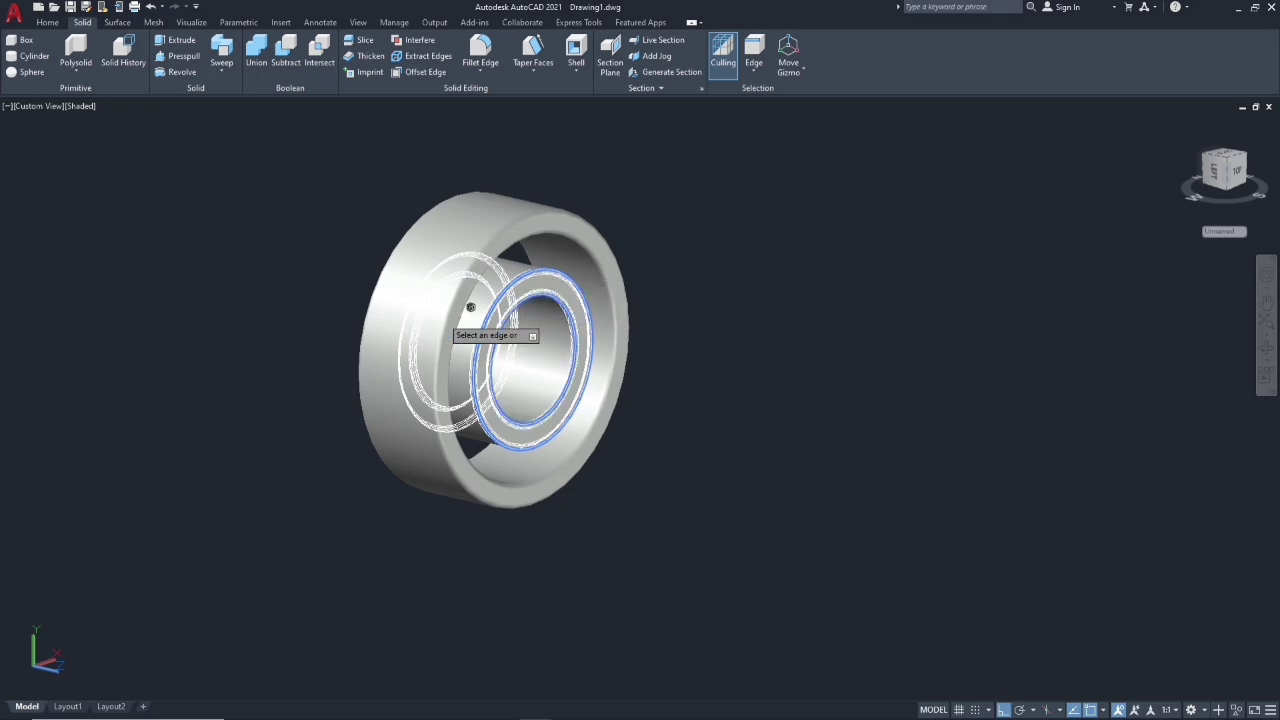
{"action": "right_click", "coordinate": [309, 290]}
{"action": "left_click", "coordinate": [326, 307]}
{"action": "right_click", "coordinate": [268, 276]}
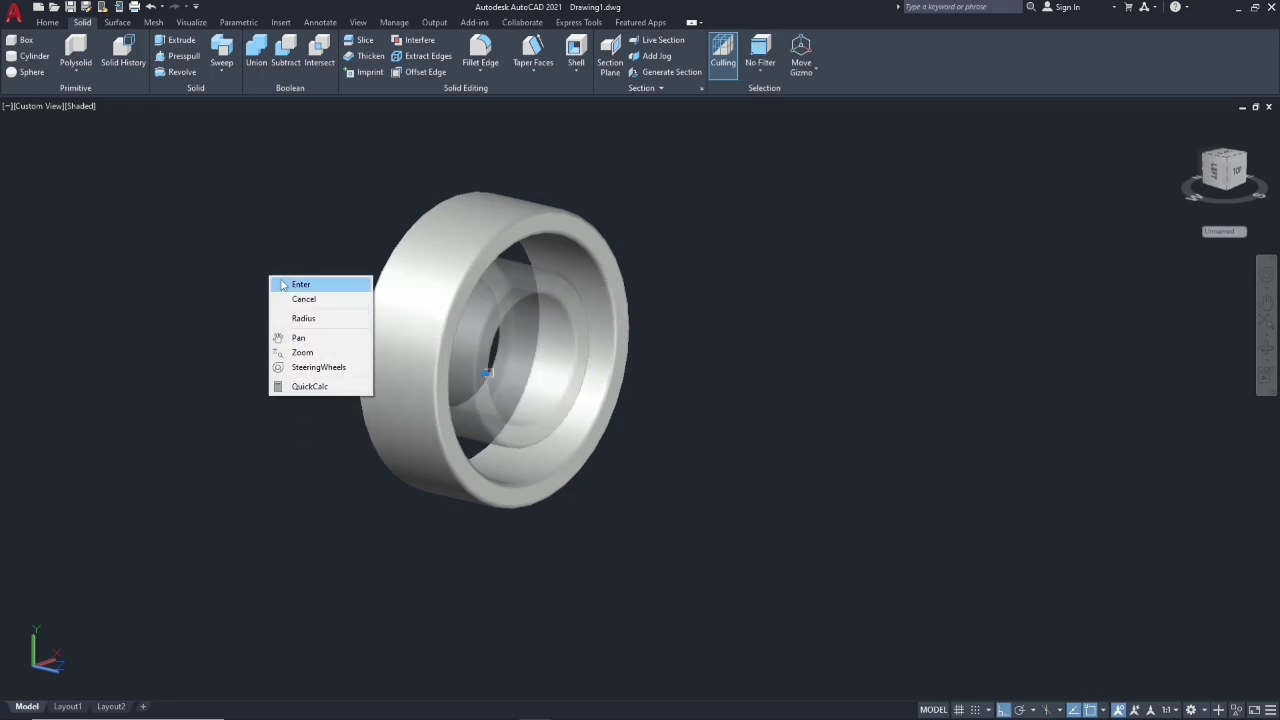
{"action": "left_click", "coordinate": [285, 284]}
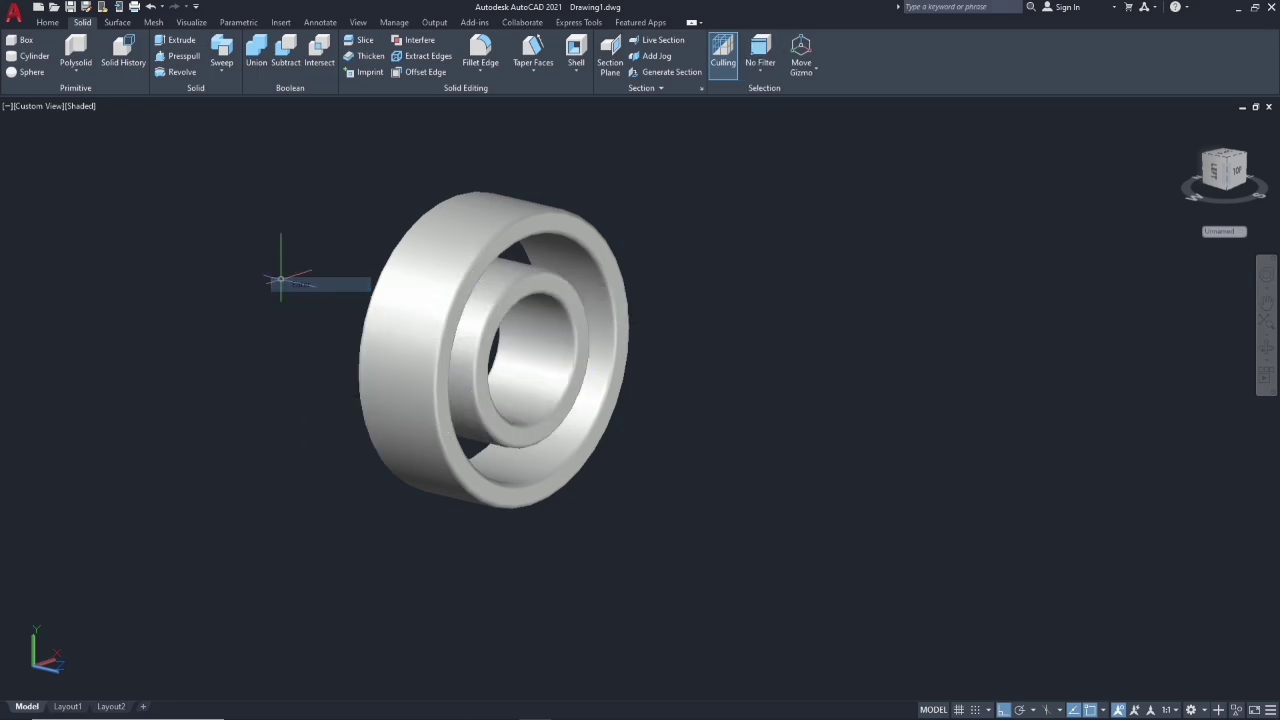
- View the bearing from the Front in 2D Wireframe, zoomed out and recentred
{"action": "left_click", "coordinate": [28, 107]}
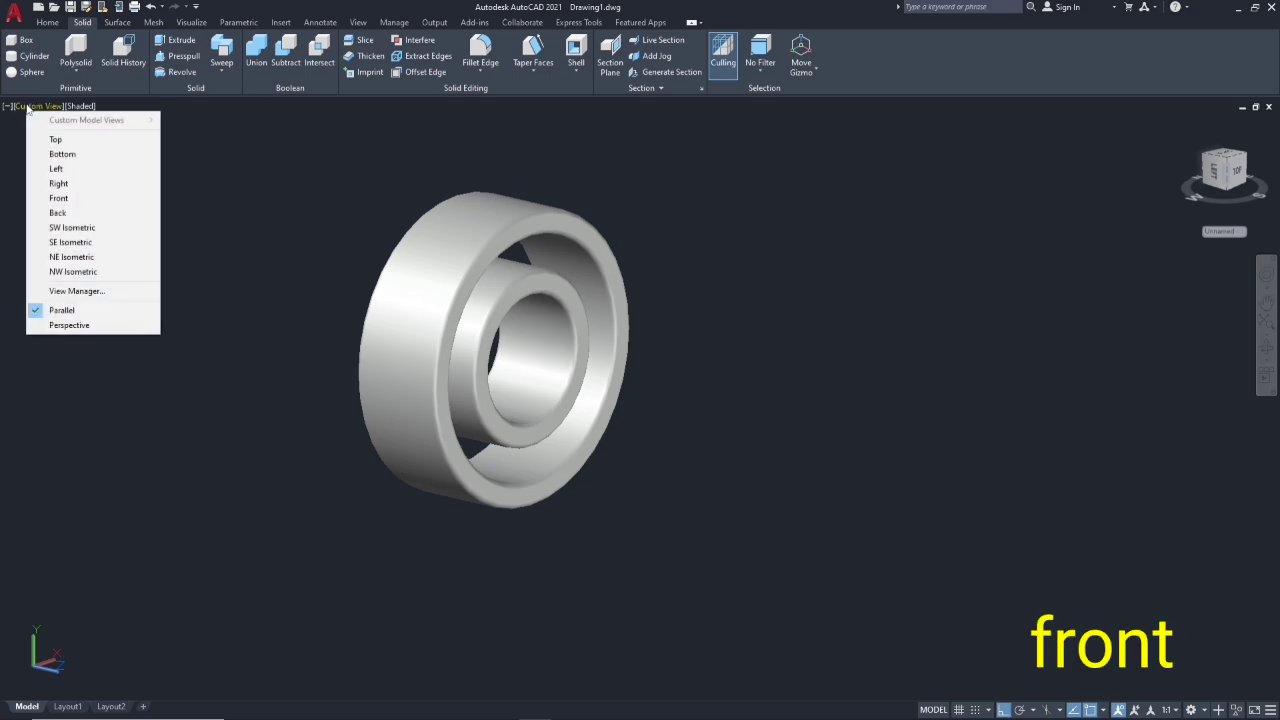
{"action": "left_click", "coordinate": [50, 198]}
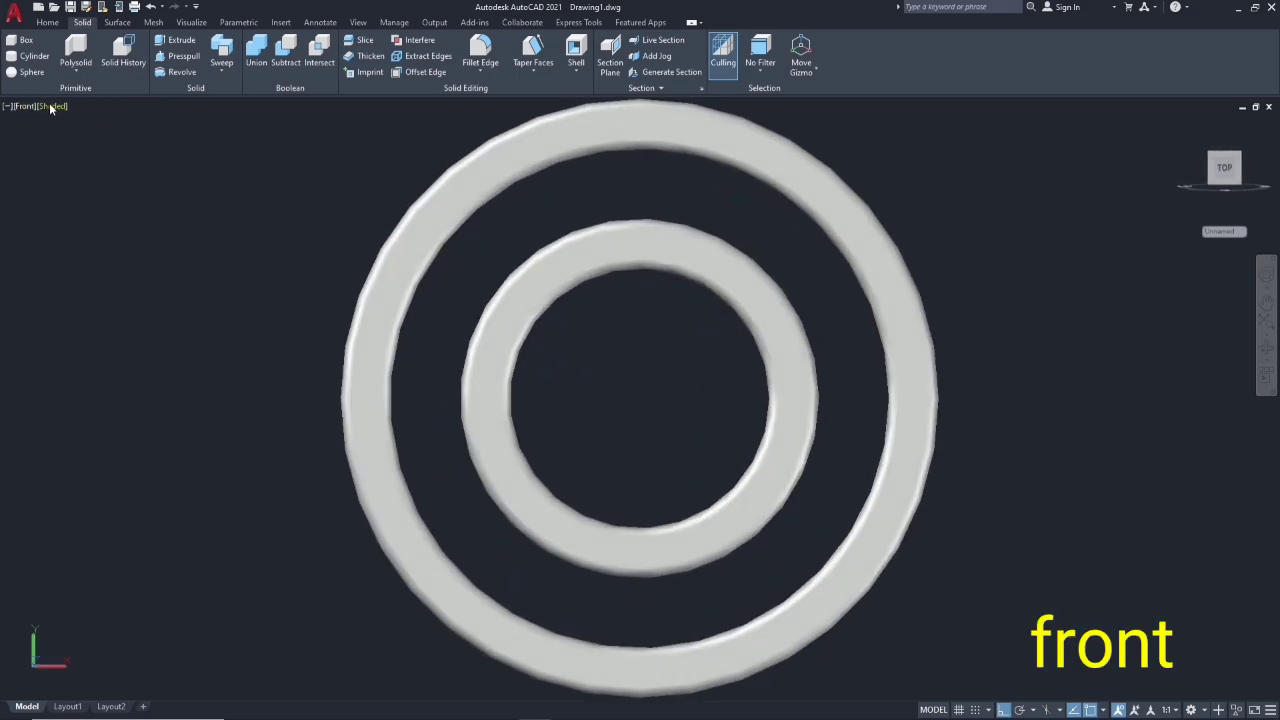
{"action": "left_click", "coordinate": [49, 105]}
{"action": "left_click", "coordinate": [78, 133]}
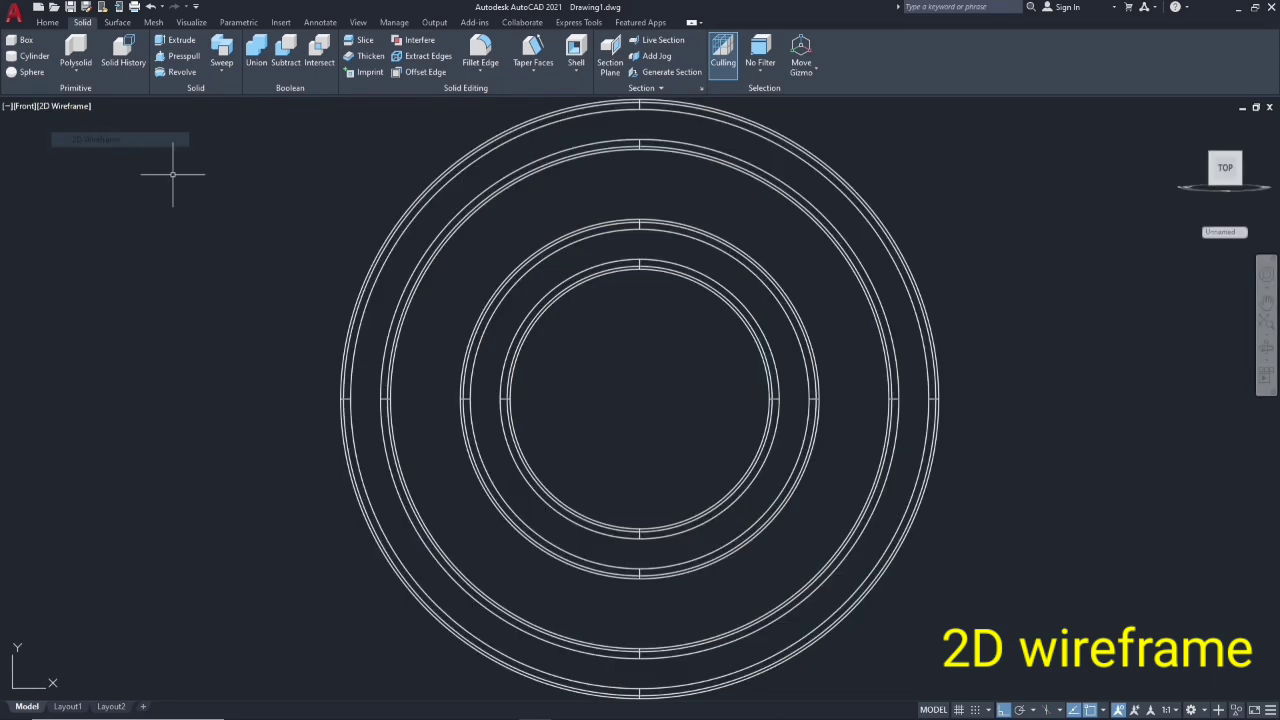
{"action": "scroll", "coordinate": [172, 174], "scroll_direction": "down", "scroll_amount": 3}
{"action": "middle_click_drag", "start_coordinate": [220, 197], "coordinate": [233, 231]}
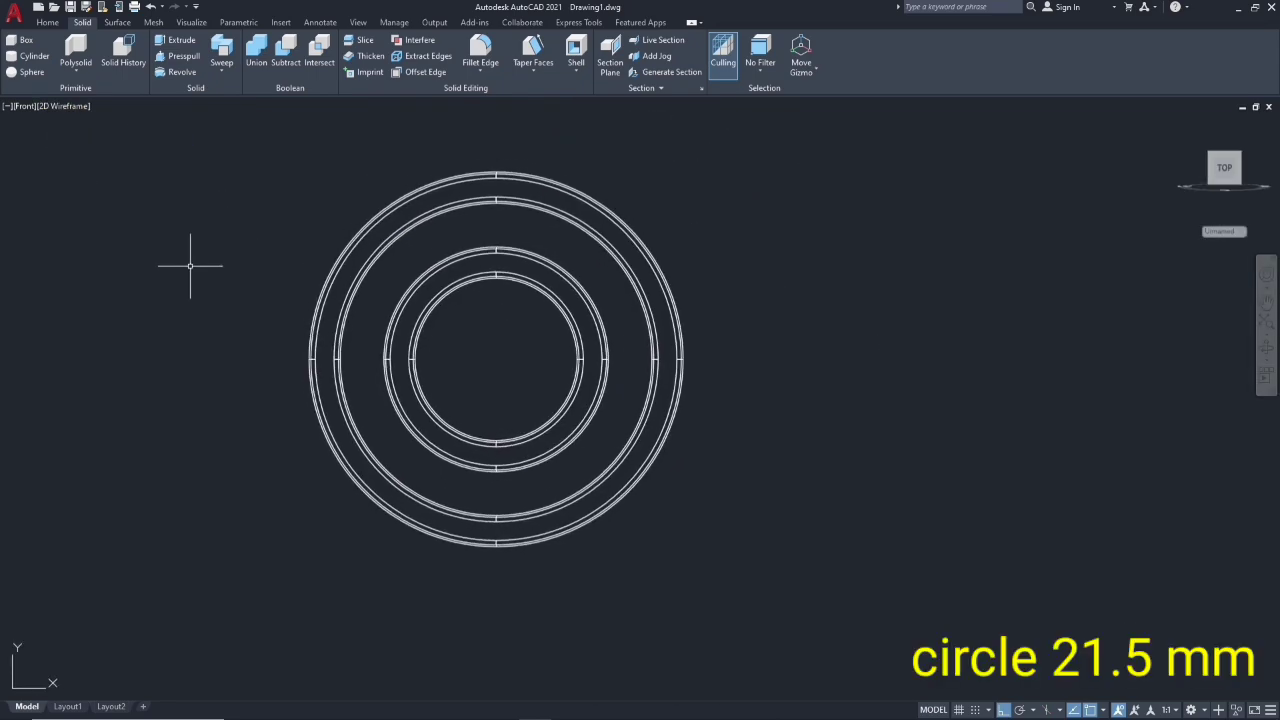
{"action": "type", "text": "C"}
{"action": "key", "text": "Return"}
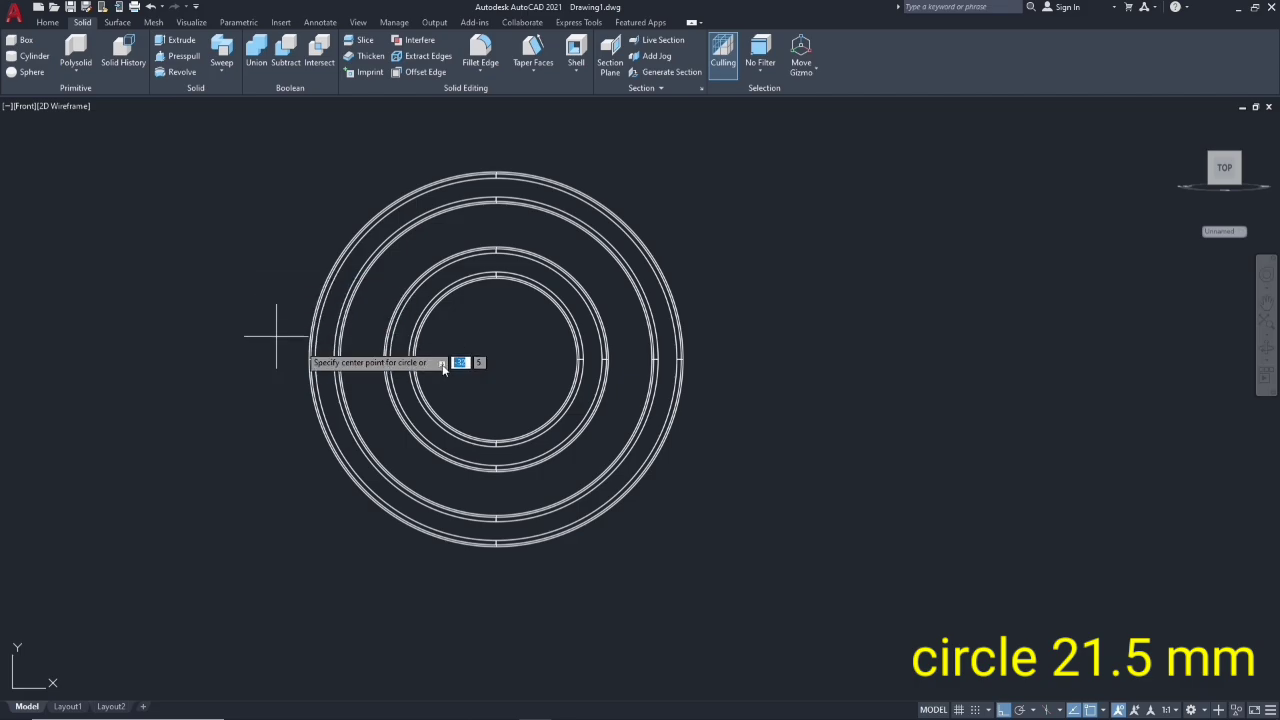
- Draw a 21.5 mm radius circle at the rings' centre and a 5.5 mm circle to the right
{"action": "left_click", "coordinate": [496, 358]}
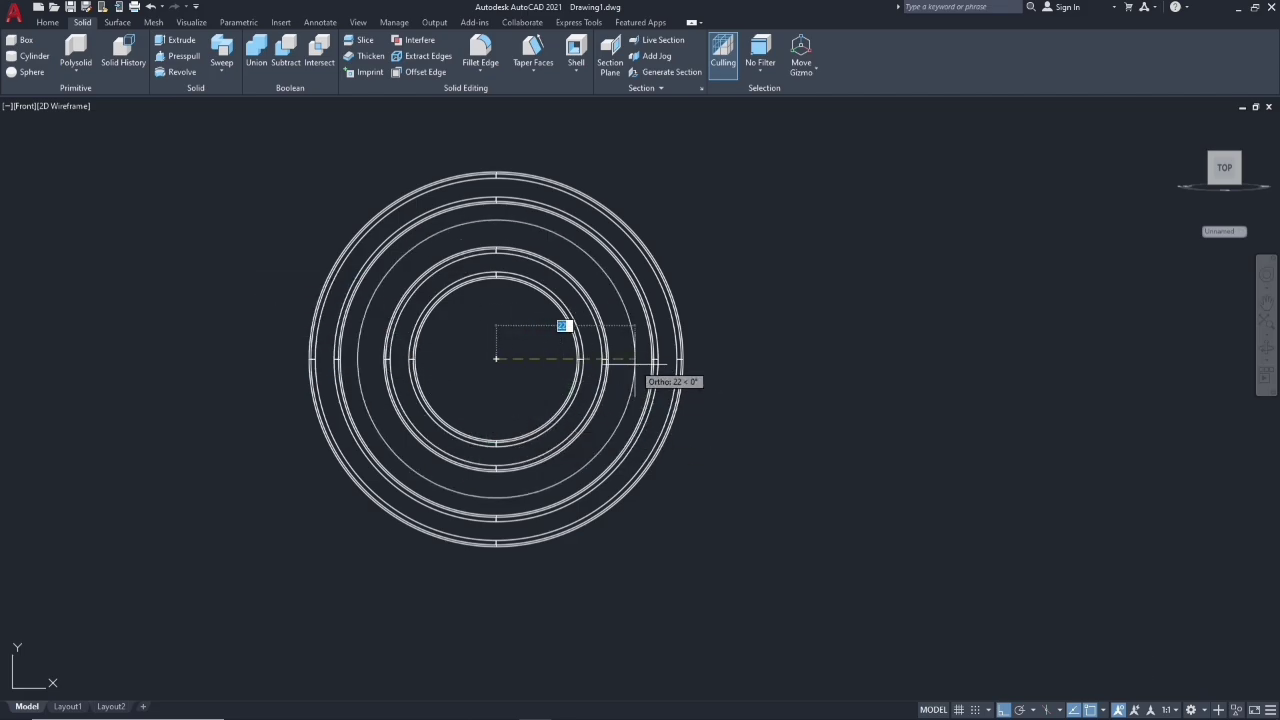
{"action": "type", "text": "1.5"}
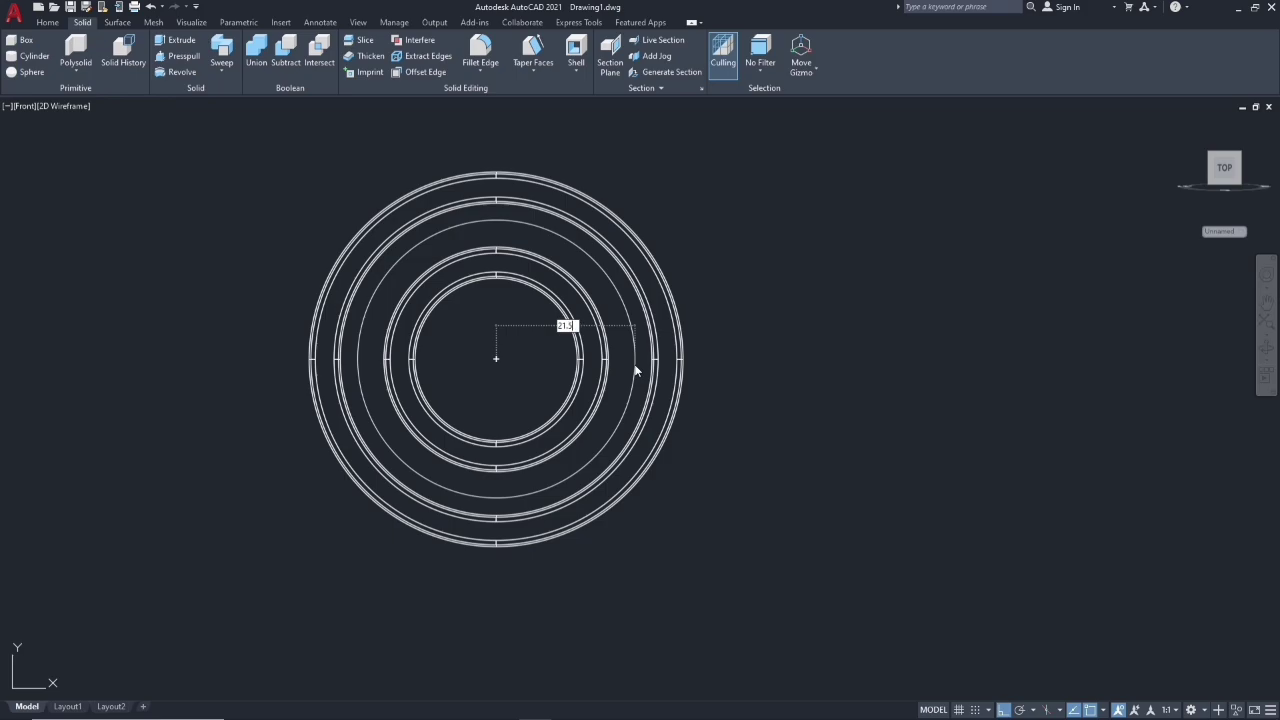
{"action": "key", "text": "Return"}
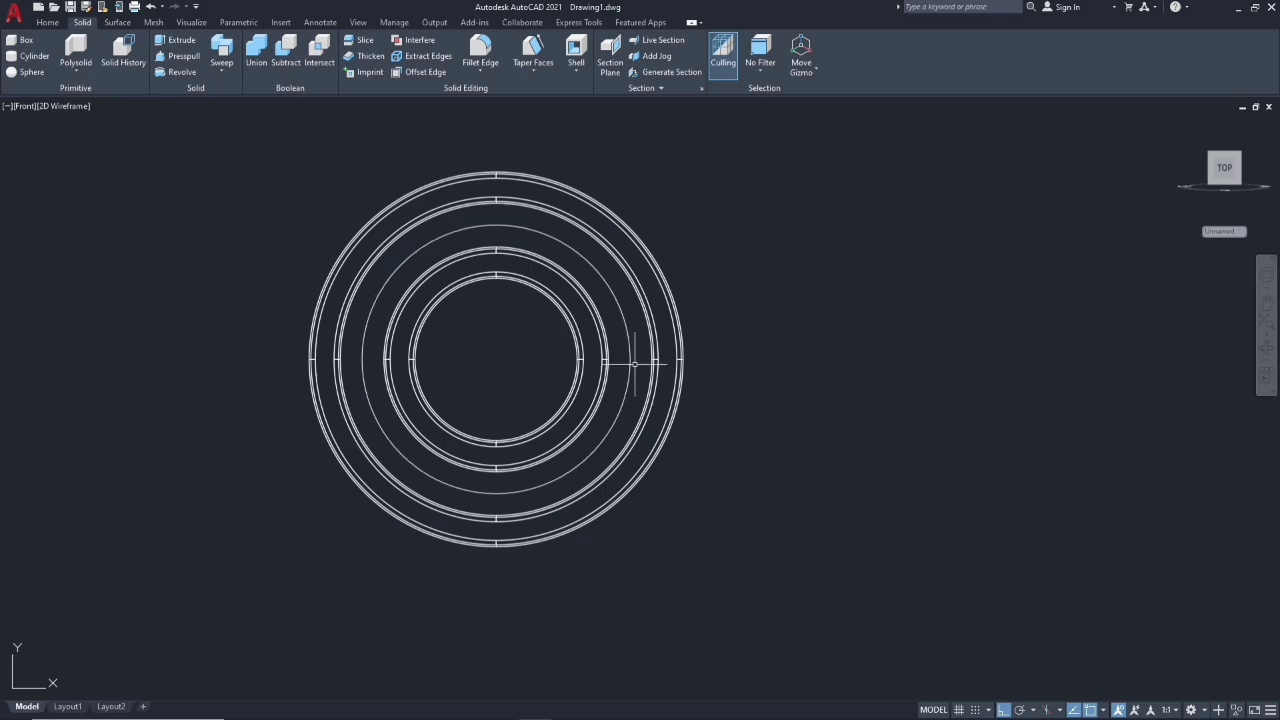
{"action": "key", "text": "Return"}
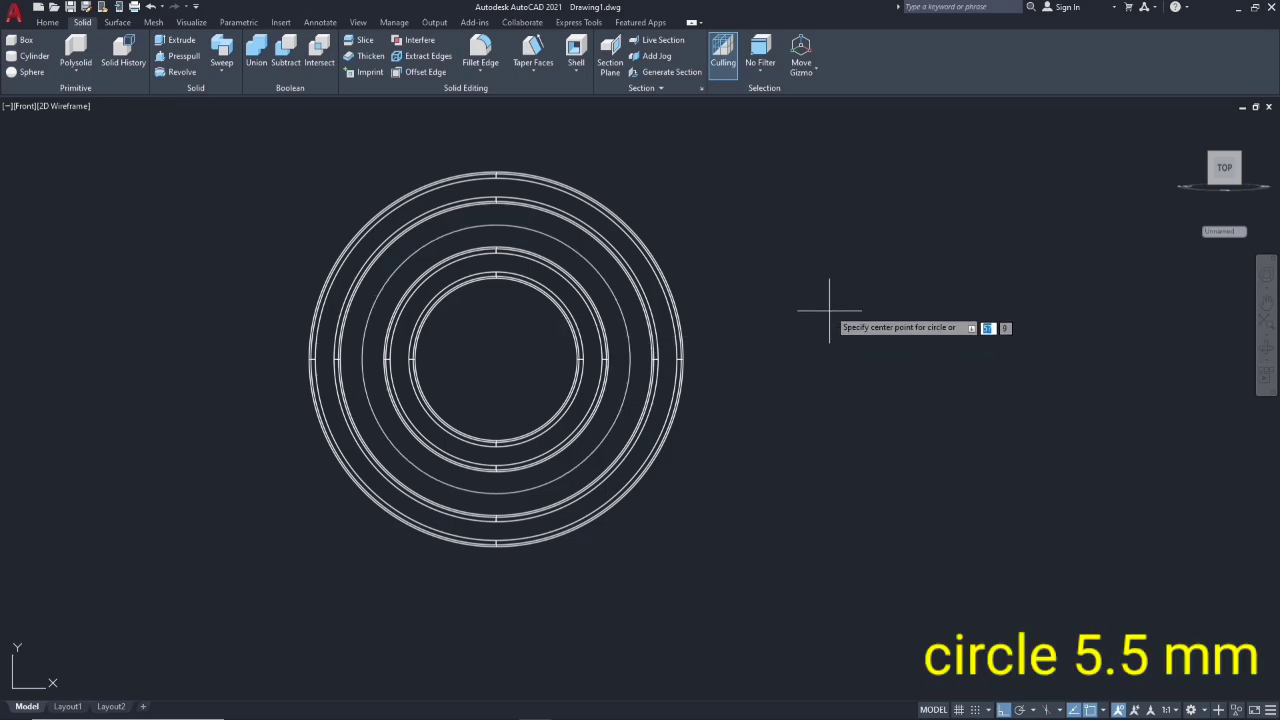
{"action": "left_click", "coordinate": [829, 308]}
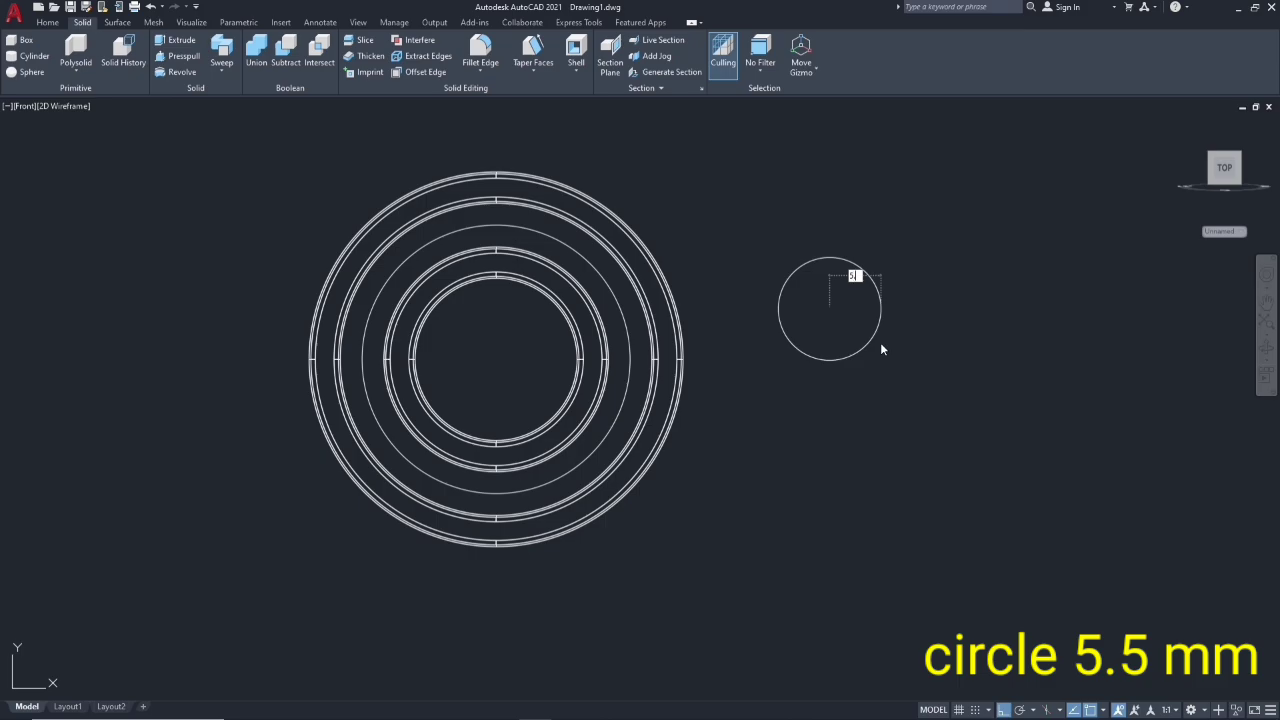
{"action": "type", "text": "5"}
{"action": "key", "text": "Return"}
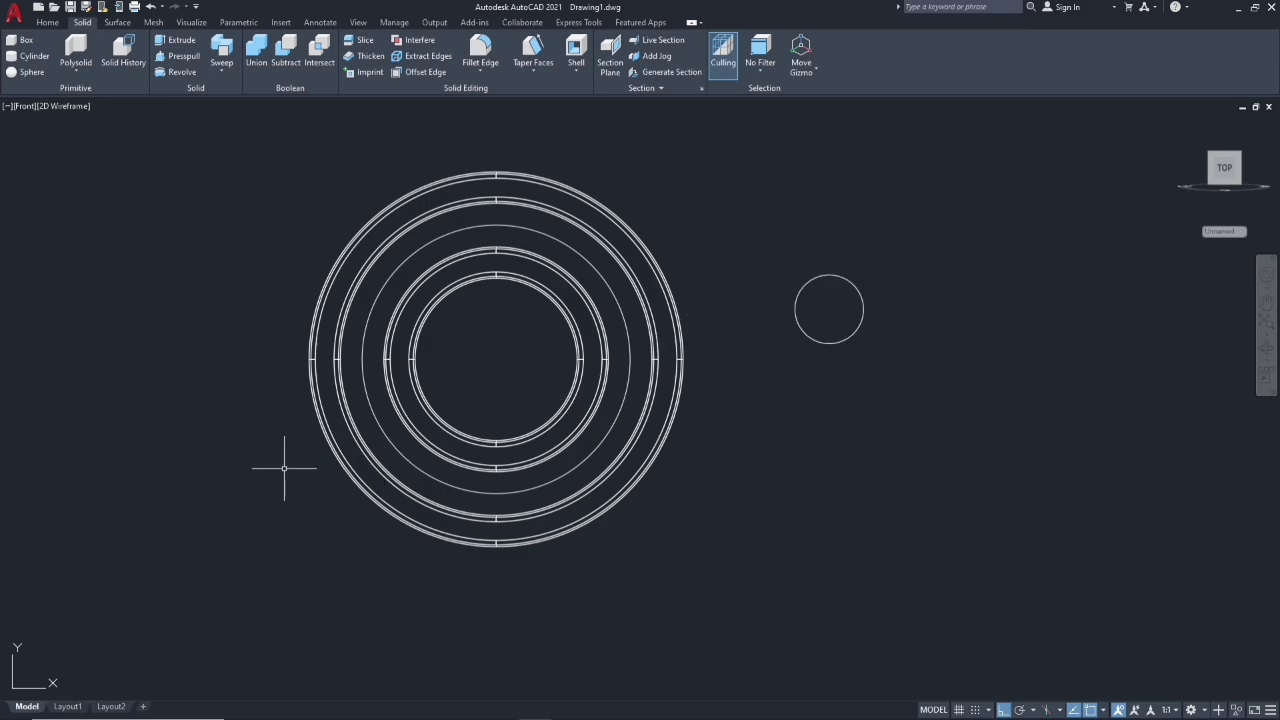
- 3D Move the 21.5 mm circle 10 mm along the bearing axis
{"action": "mouse_move", "coordinate": [231, 357]}
{"action": "middle_mouse_down", "text": "shift"}
{"action": "mouse_move", "coordinate": [306, 409]}
{"action": "mouse_move", "coordinate": [437, 447]}
{"action": "mouse_move", "coordinate": [409, 445]}
{"action": "middle_mouse_up", "text": "shift"}
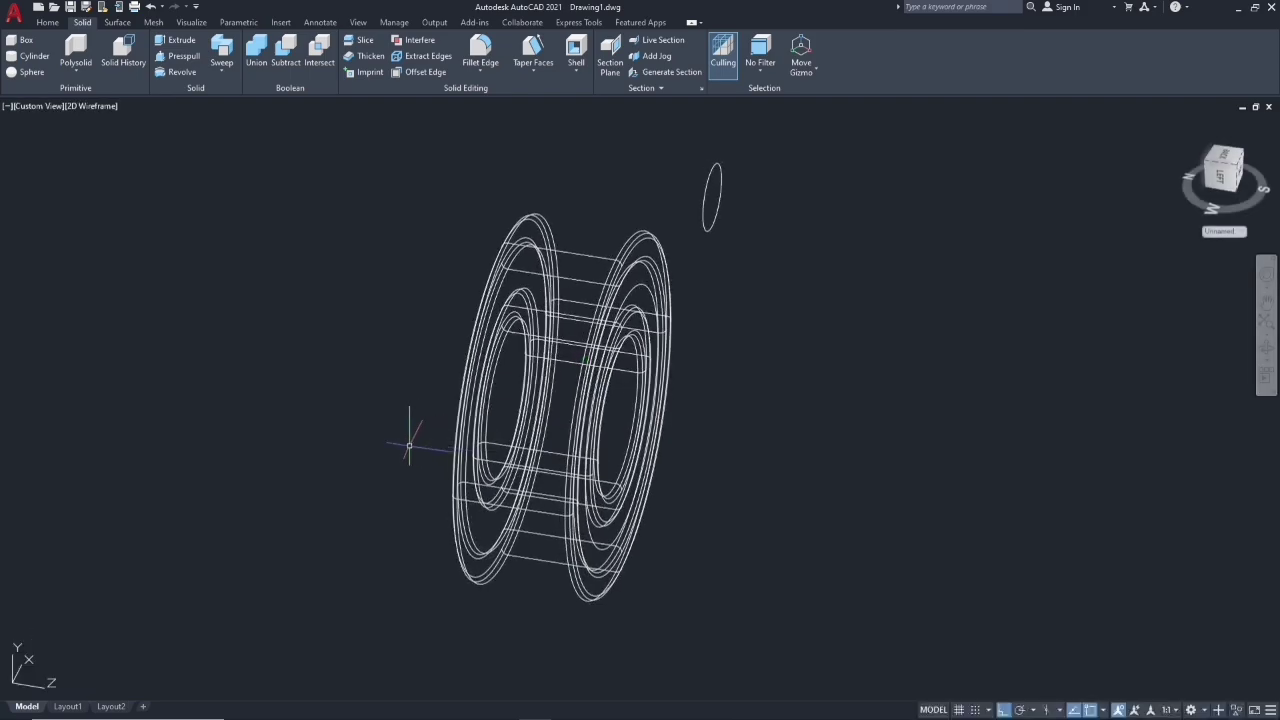
{"action": "left_click", "coordinate": [46, 26]}
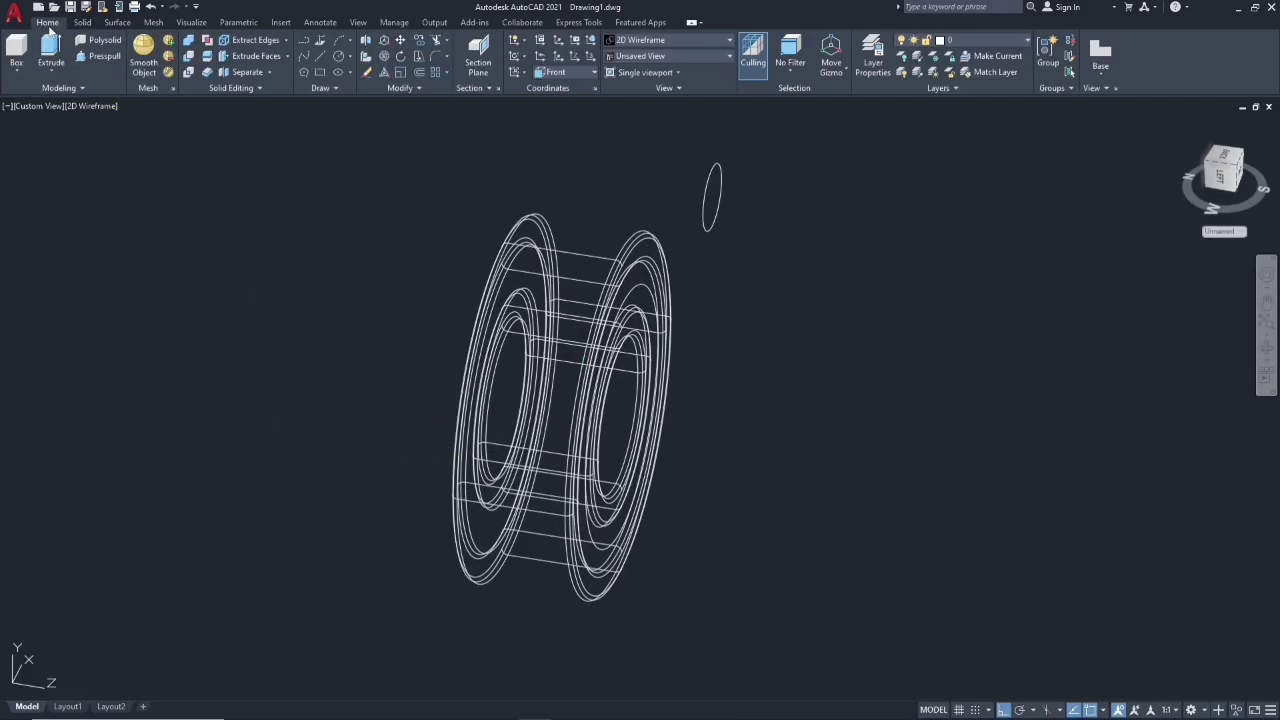
{"action": "left_click", "coordinate": [386, 42]}
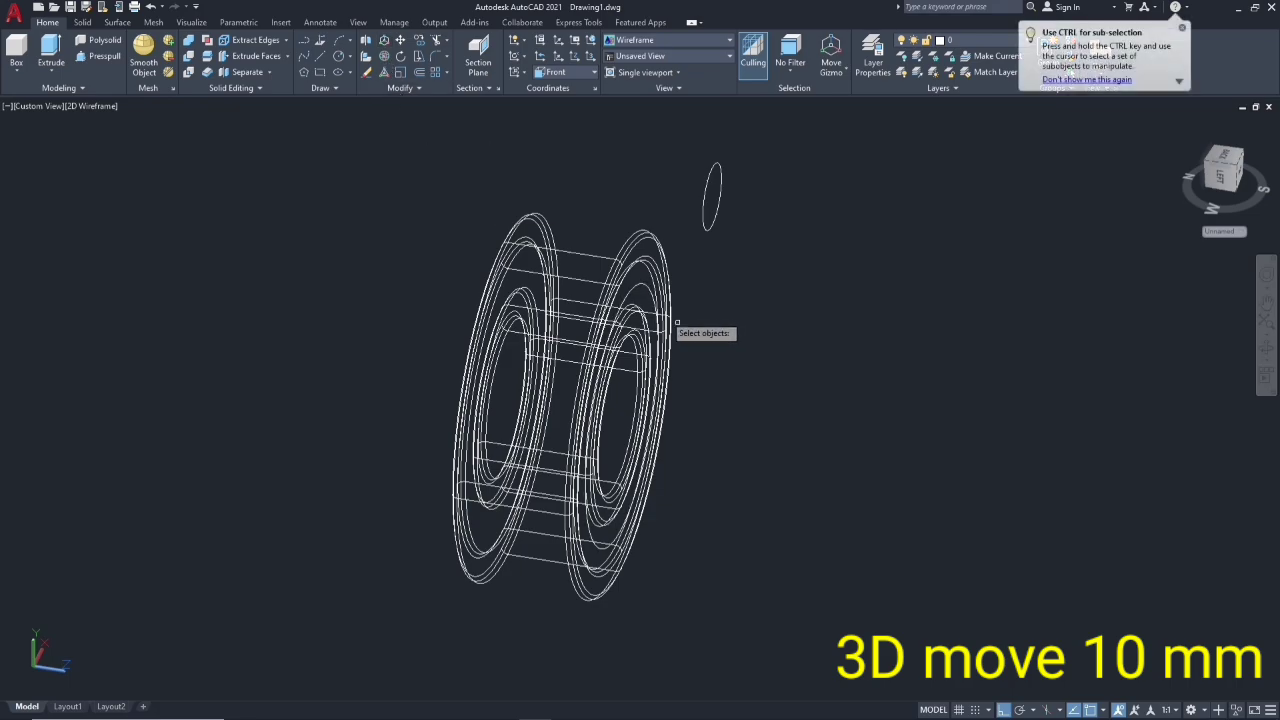
{"action": "left_click", "coordinate": [640, 287]}
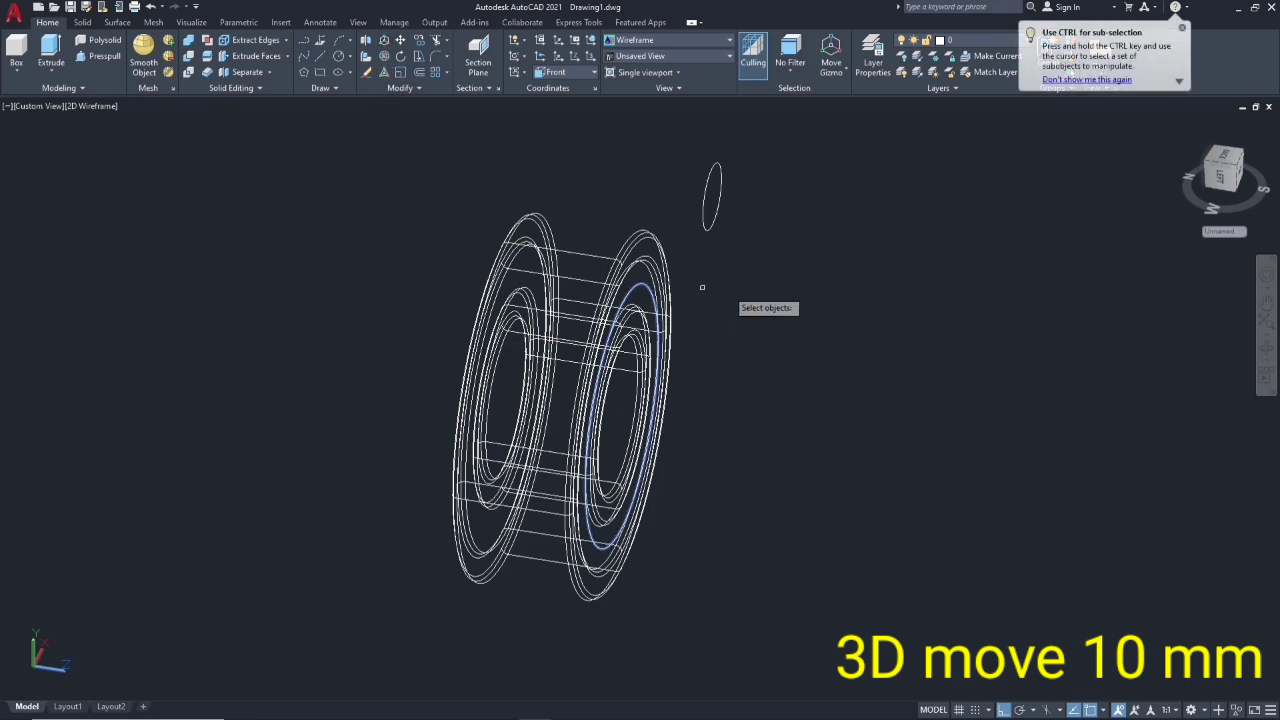
{"action": "key", "text": "Return"}
{"action": "left_click", "coordinate": [572, 410]}
{"action": "type", "text": "10"}
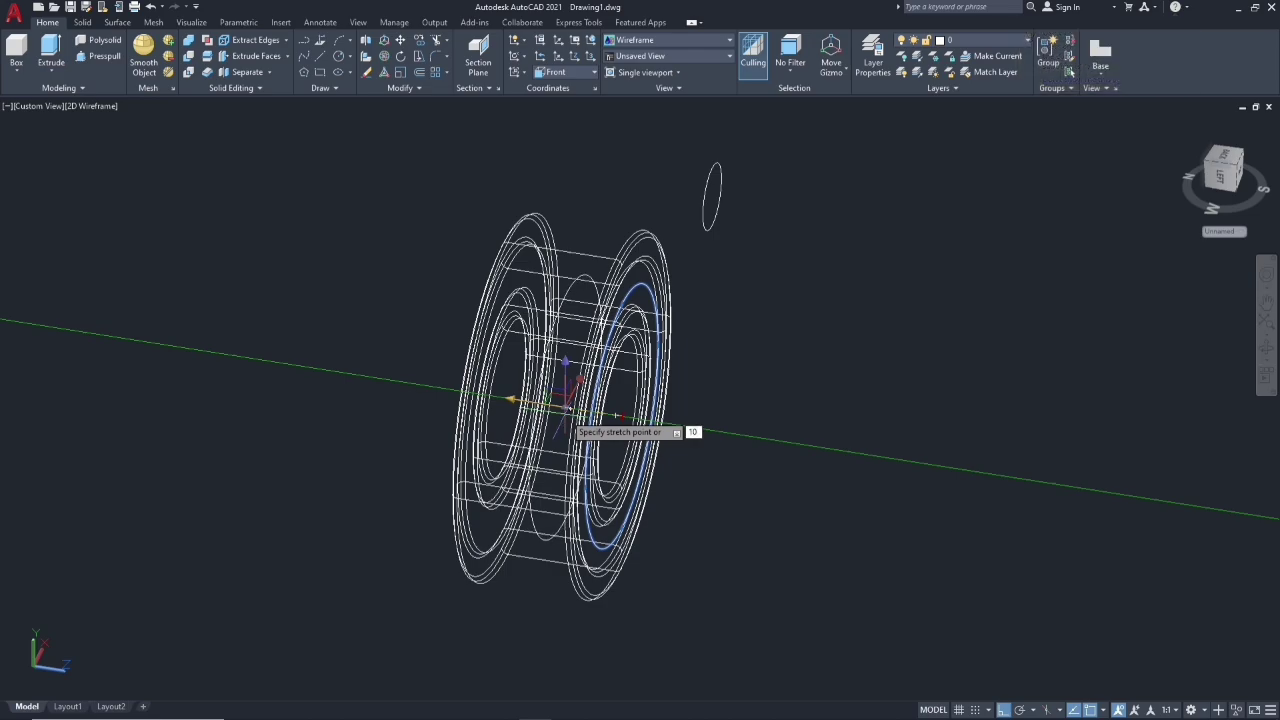
{"action": "key", "text": "Return"}
{"action": "key", "text": "Return"}
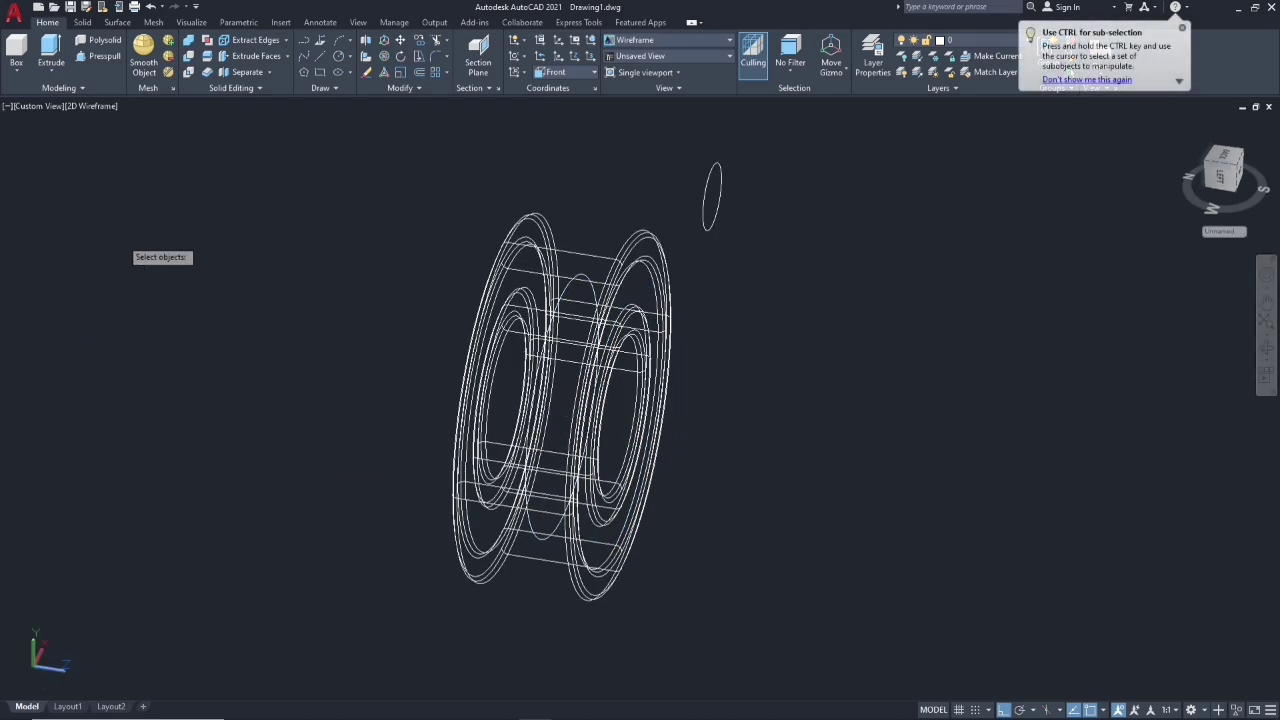
{"action": "key", "text": "Escape"}
- Switch to the Front view and recentre the circles
{"action": "left_click", "coordinate": [31, 108]}
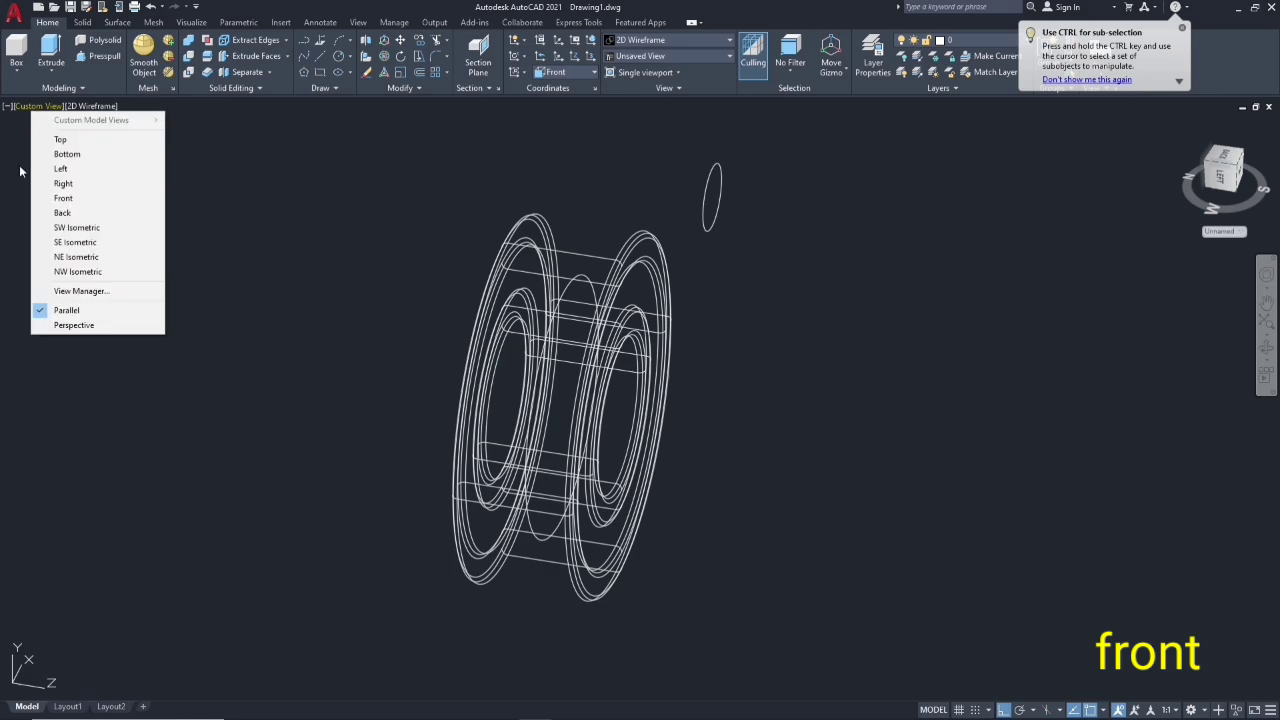
{"action": "left_click", "coordinate": [58, 198]}
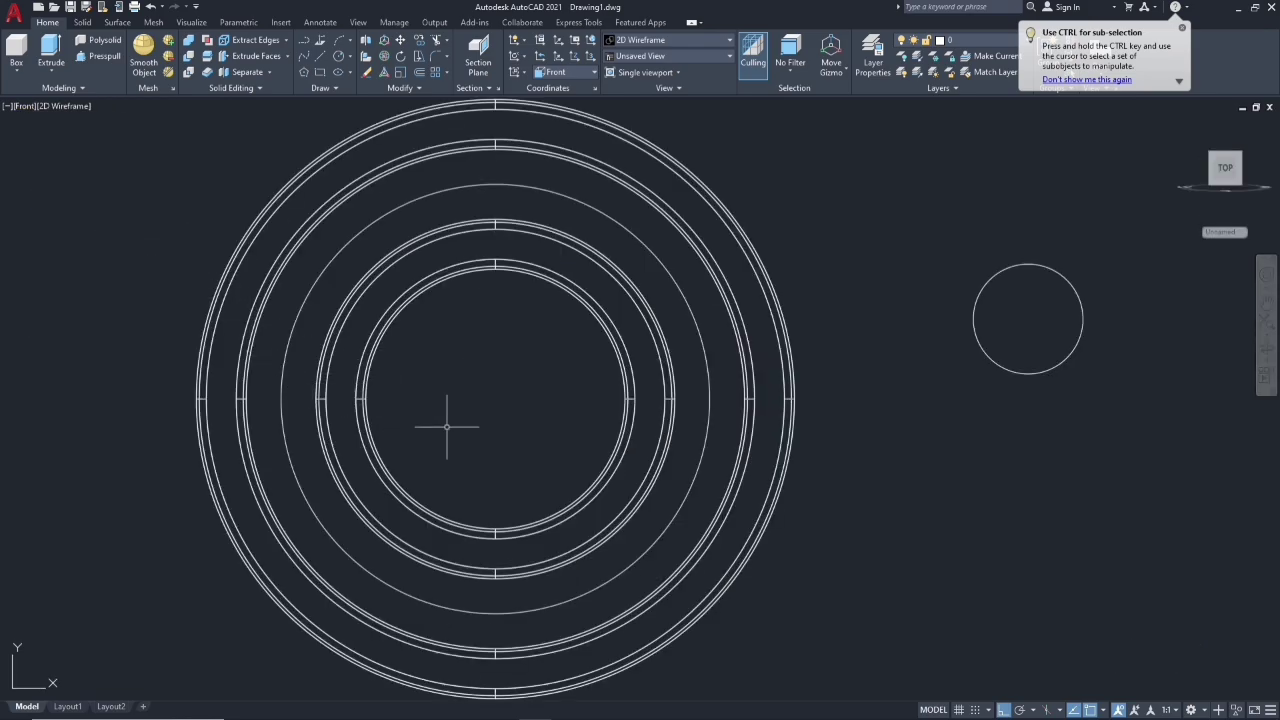
{"action": "scroll", "coordinate": [511, 457], "scroll_direction": "down", "scroll_amount": 2}
{"action": "scroll", "coordinate": [523, 457], "scroll_direction": "up", "scroll_amount": 2}
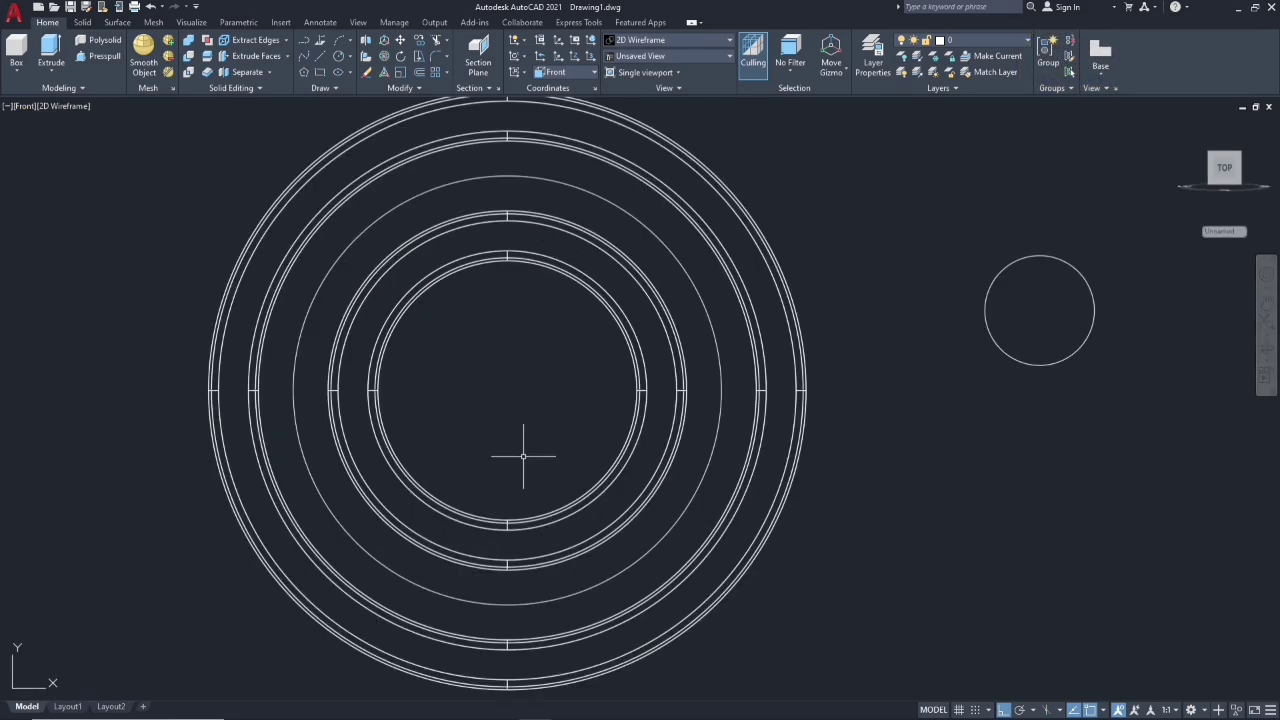
{"action": "middle_click_drag", "start_coordinate": [523, 457], "coordinate": [546, 486]}
{"action": "left_click", "coordinate": [399, 380]}
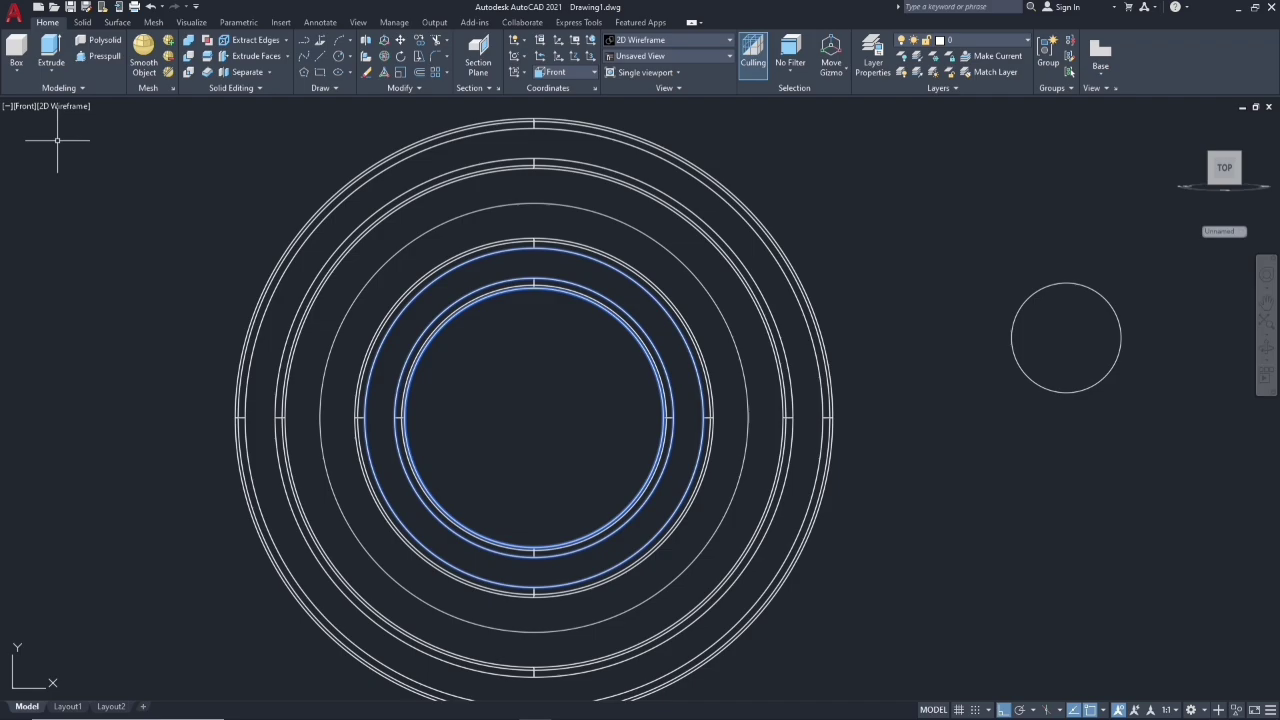
- Sweep the 5.5 mm circle along the 21.5 mm circle to form a torus
{"action": "left_click", "coordinate": [51, 75]}
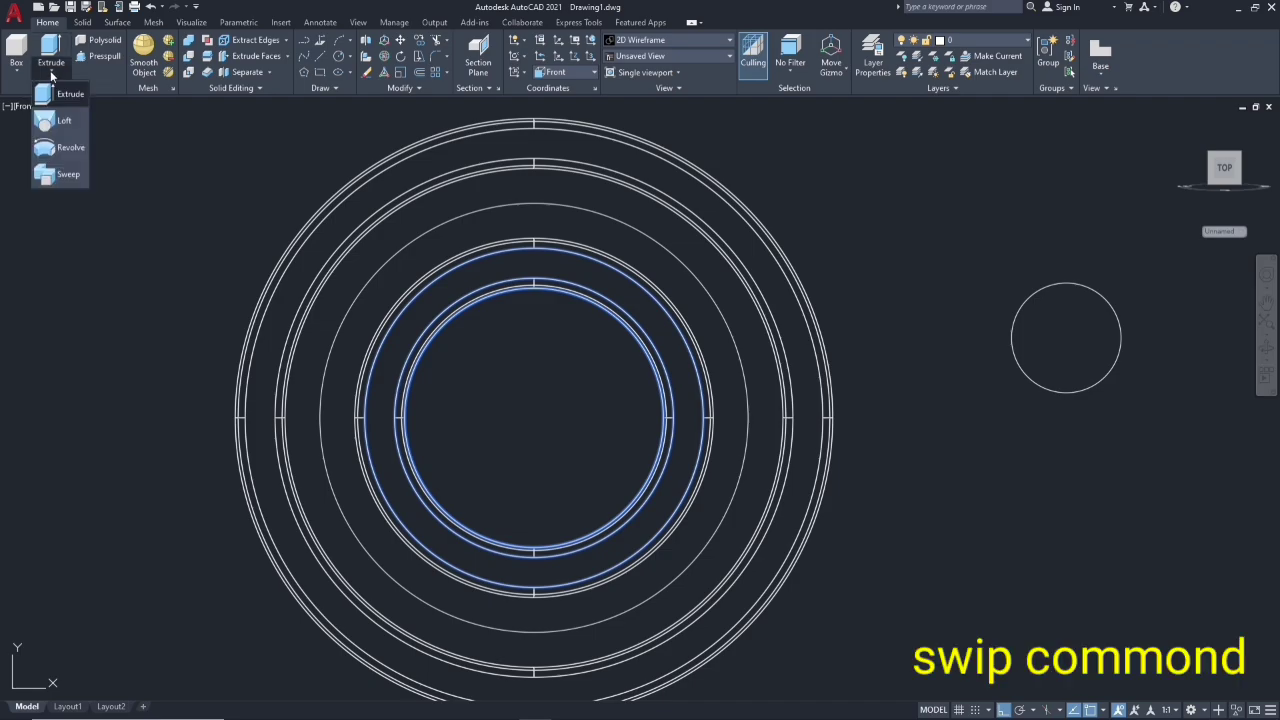
{"action": "left_click", "coordinate": [55, 179]}
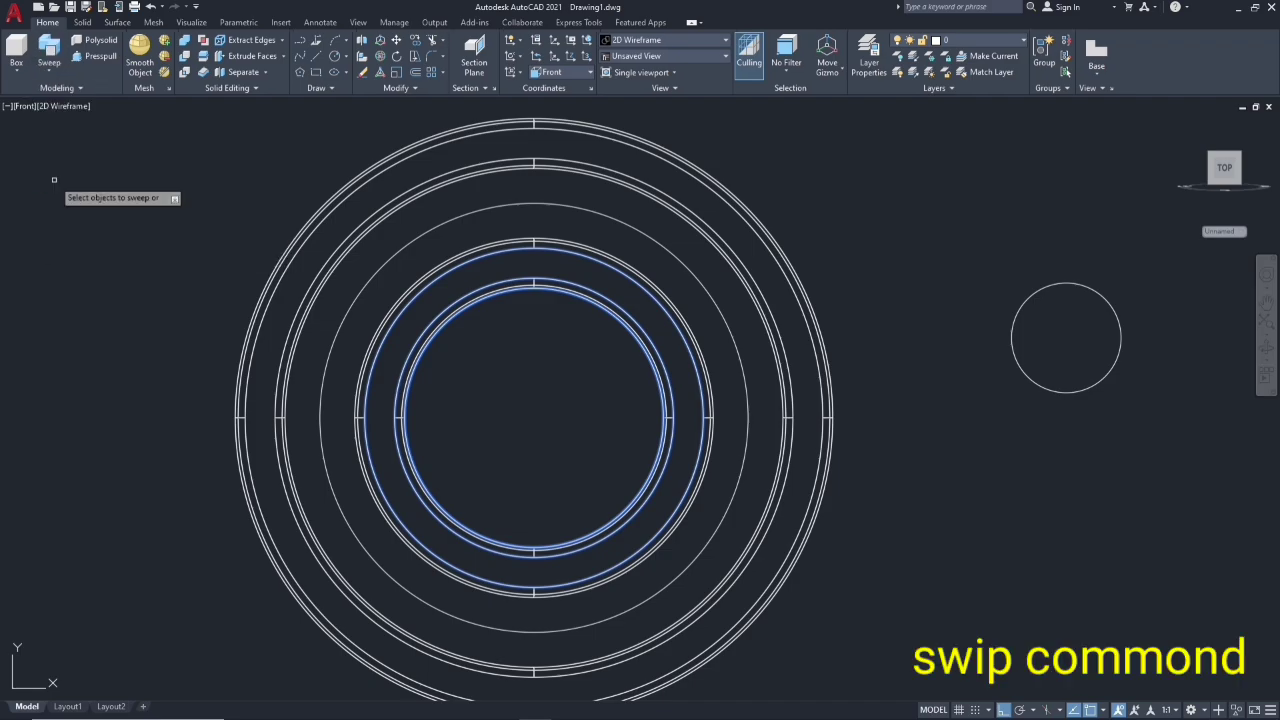
{"action": "left_click", "coordinate": [1018, 309]}
{"action": "right_click", "coordinate": [914, 276]}
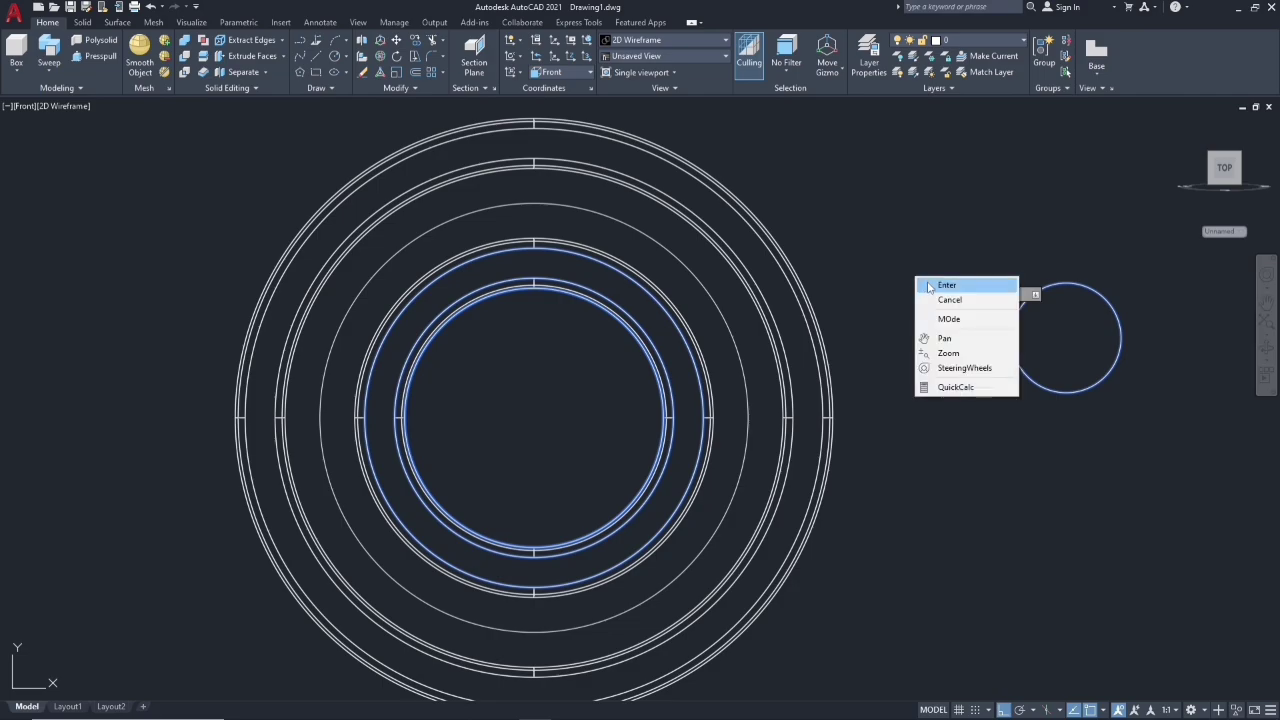
{"action": "left_click", "coordinate": [930, 286]}
{"action": "left_click", "coordinate": [736, 348]}
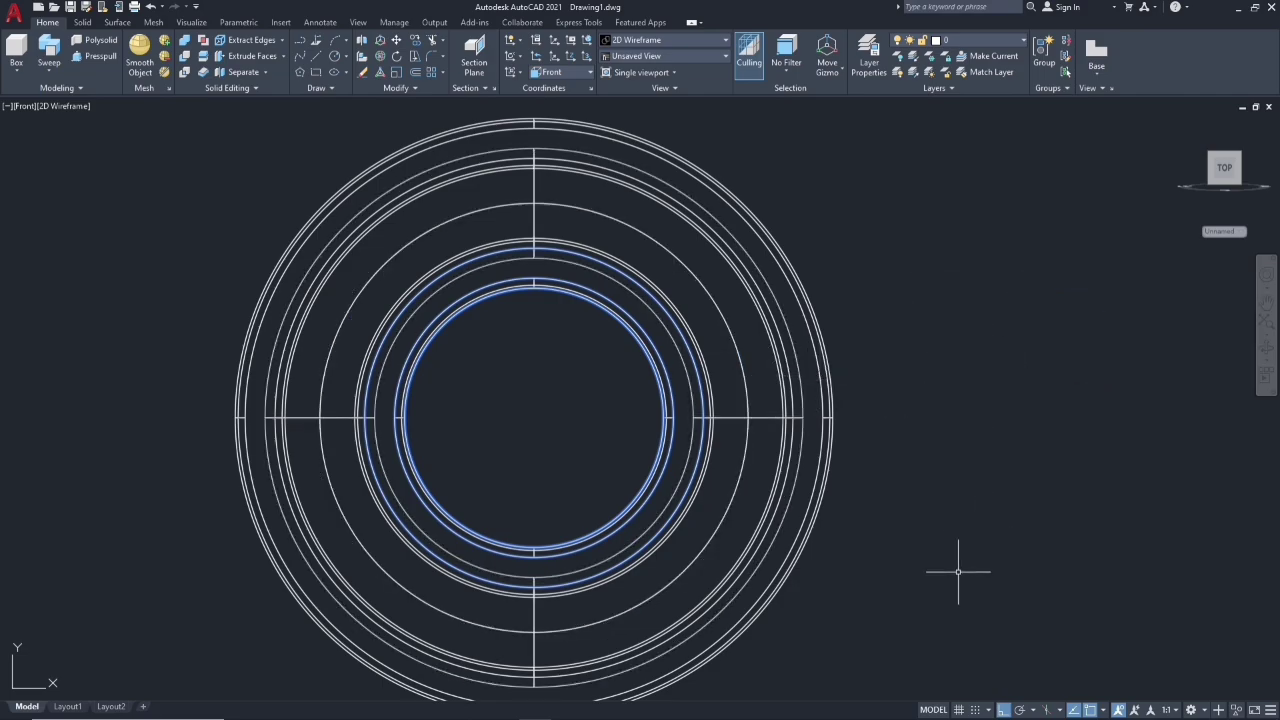
{"action": "scroll", "coordinate": [958, 572], "scroll_direction": "down", "scroll_amount": 3}
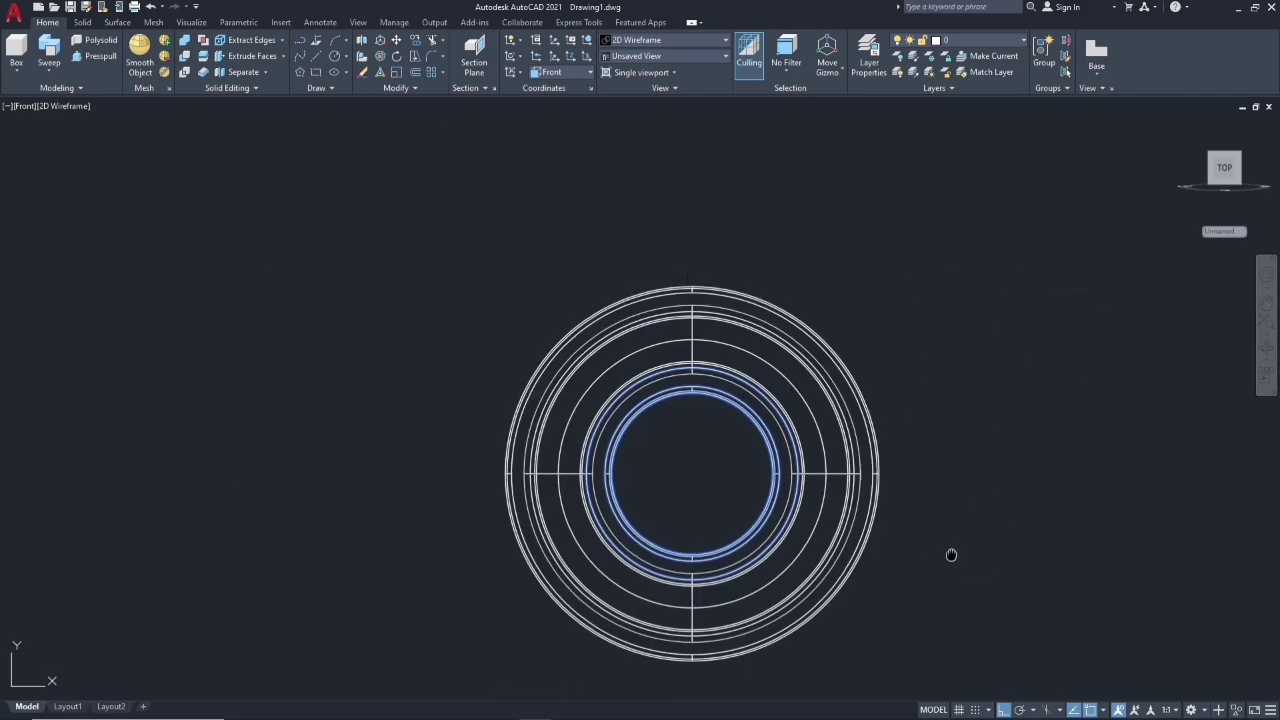
- Display the bearing in SW Isometric with the Shaded visual style
{"action": "left_click", "coordinate": [22, 106]}
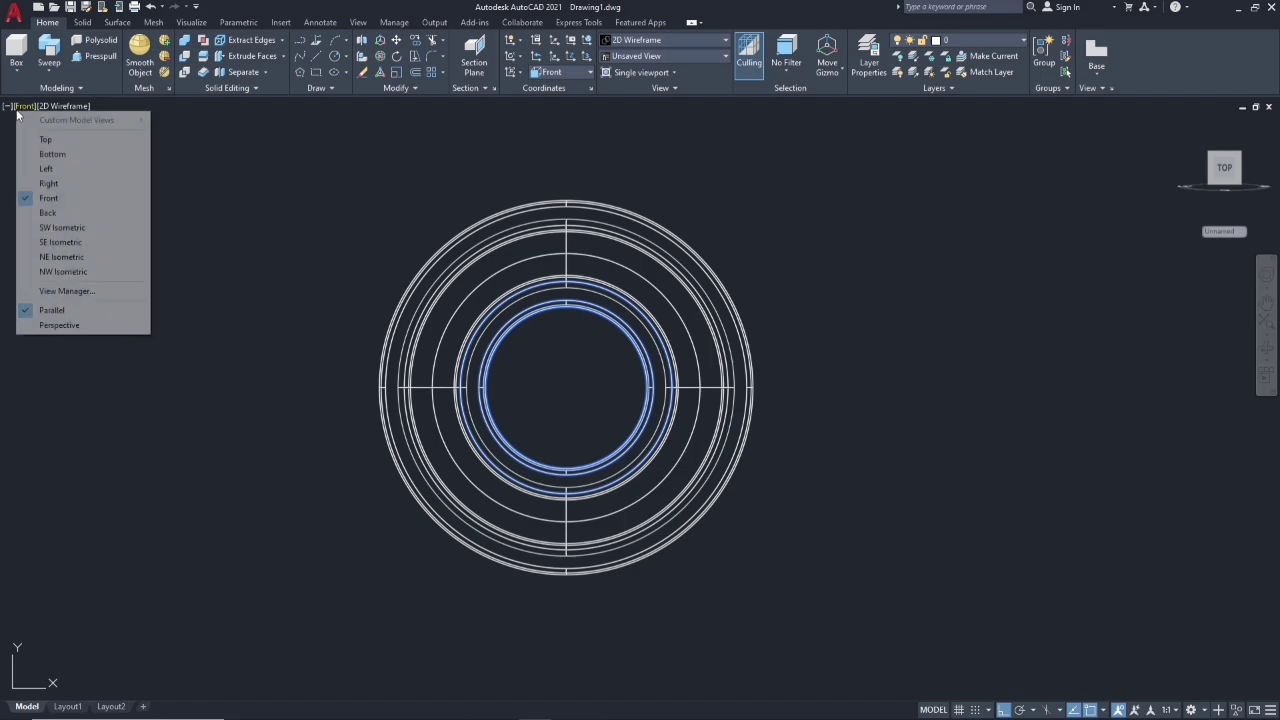
{"action": "left_click", "coordinate": [56, 228]}
{"action": "scroll", "coordinate": [185, 308], "scroll_direction": "down", "scroll_amount": 2}
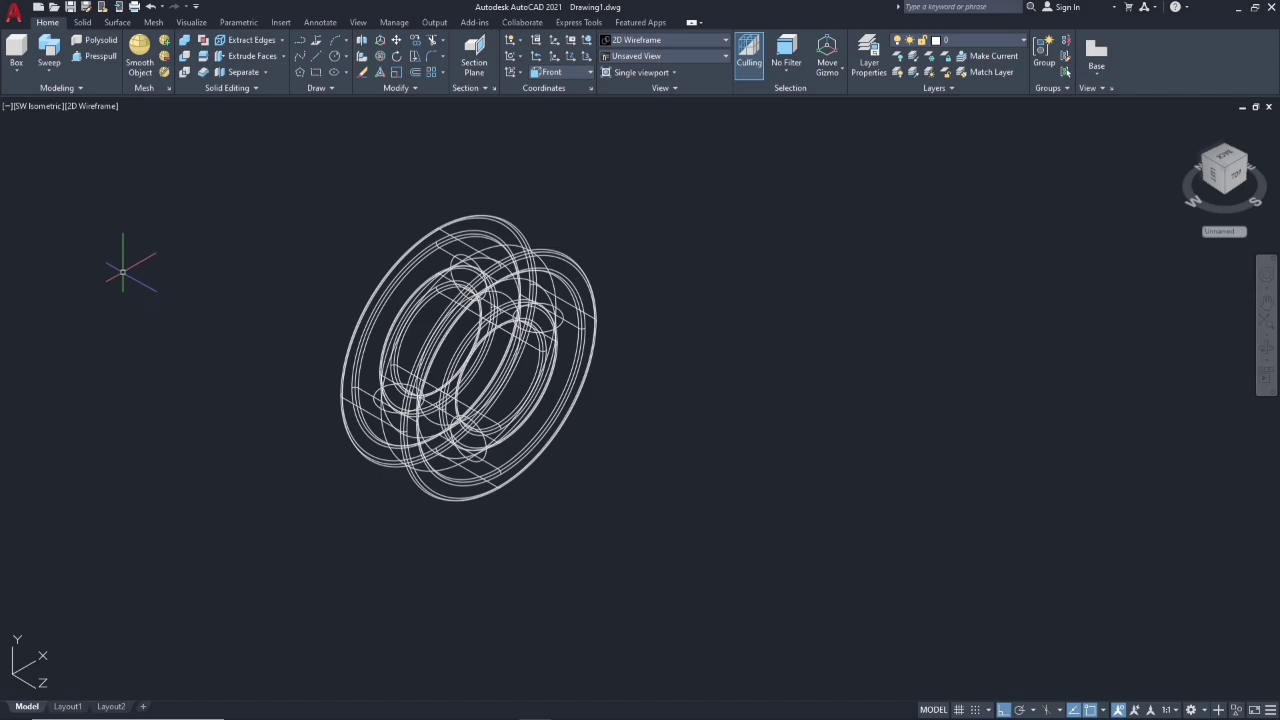
{"action": "left_click", "coordinate": [84, 106]}
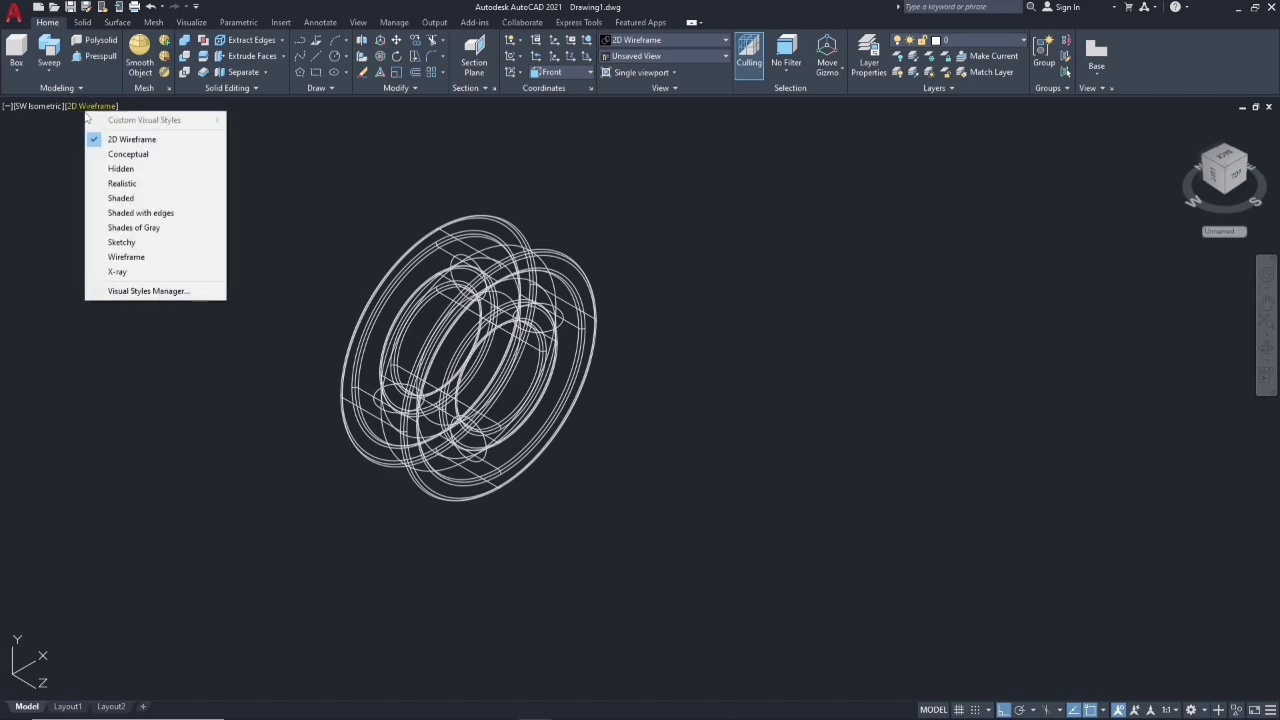
{"action": "left_click", "coordinate": [150, 198]}
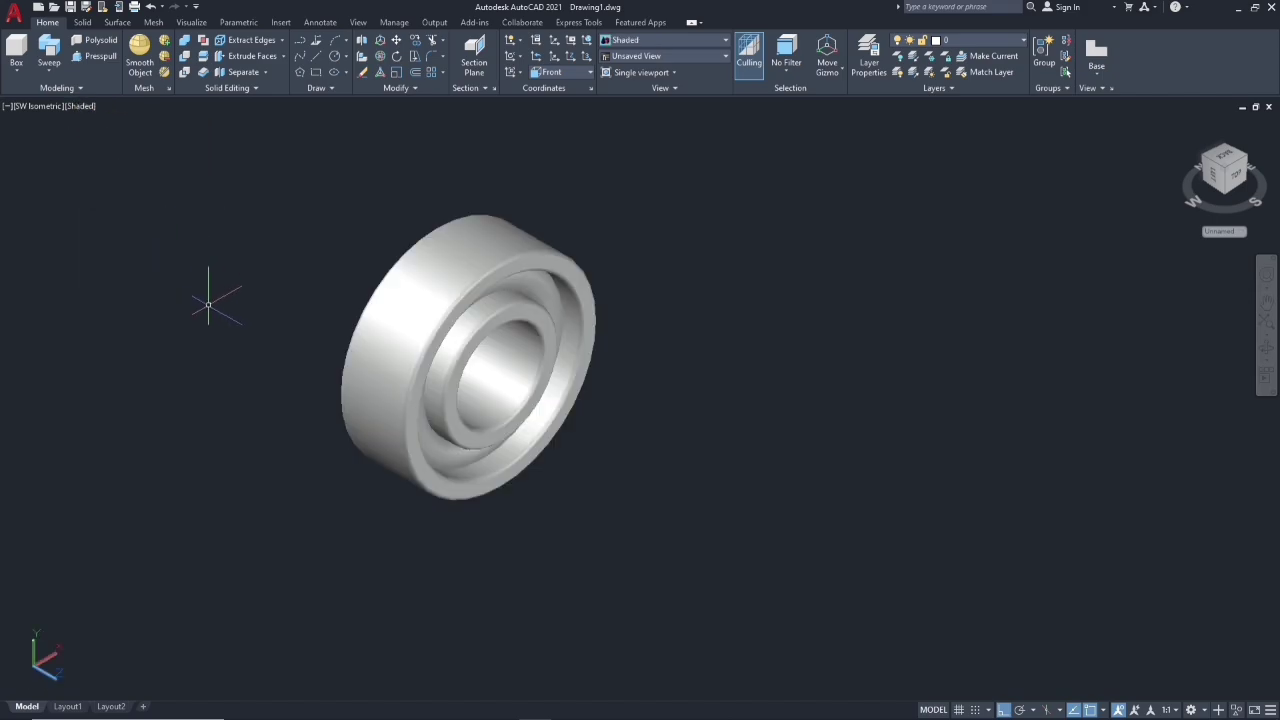
{"action": "mouse_move", "coordinate": [230, 375]}
{"action": "middle_mouse_down", "text": "shift"}
{"action": "mouse_move", "coordinate": [304, 345]}
{"action": "mouse_move", "coordinate": [271, 363]}
{"action": "middle_mouse_up", "text": "shift"}
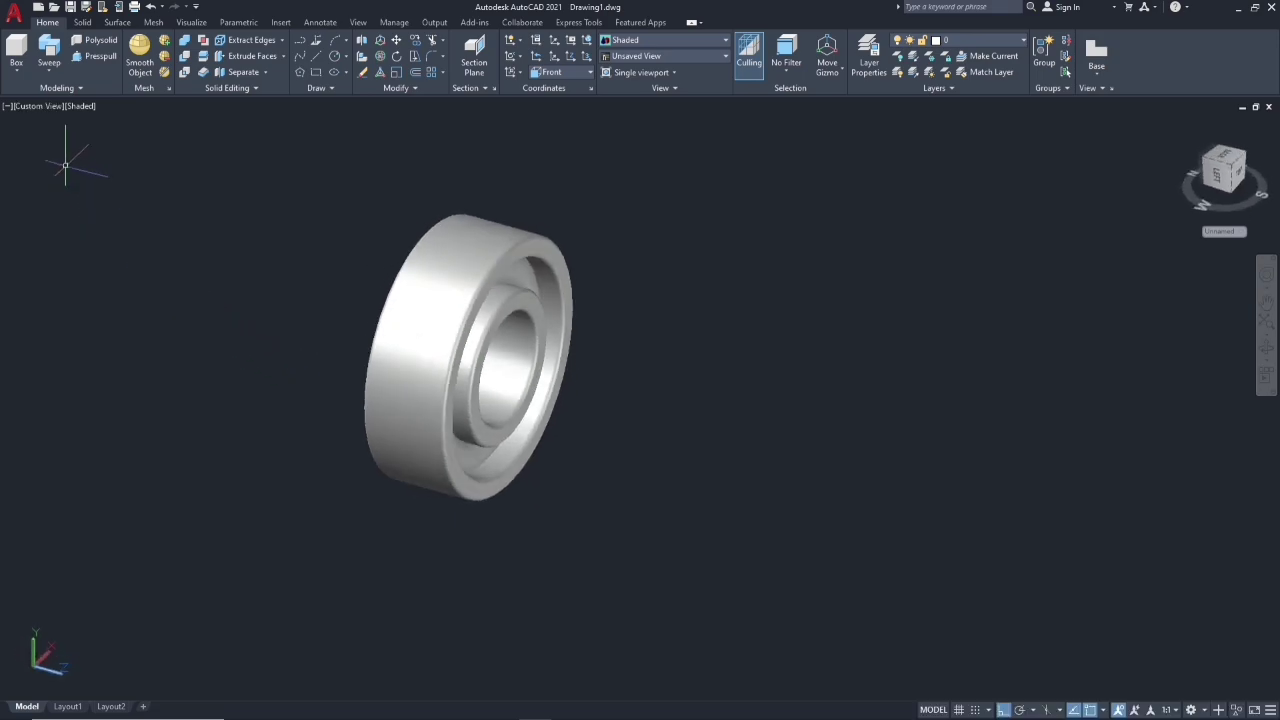
{"action": "left_click", "coordinate": [21, 112]}
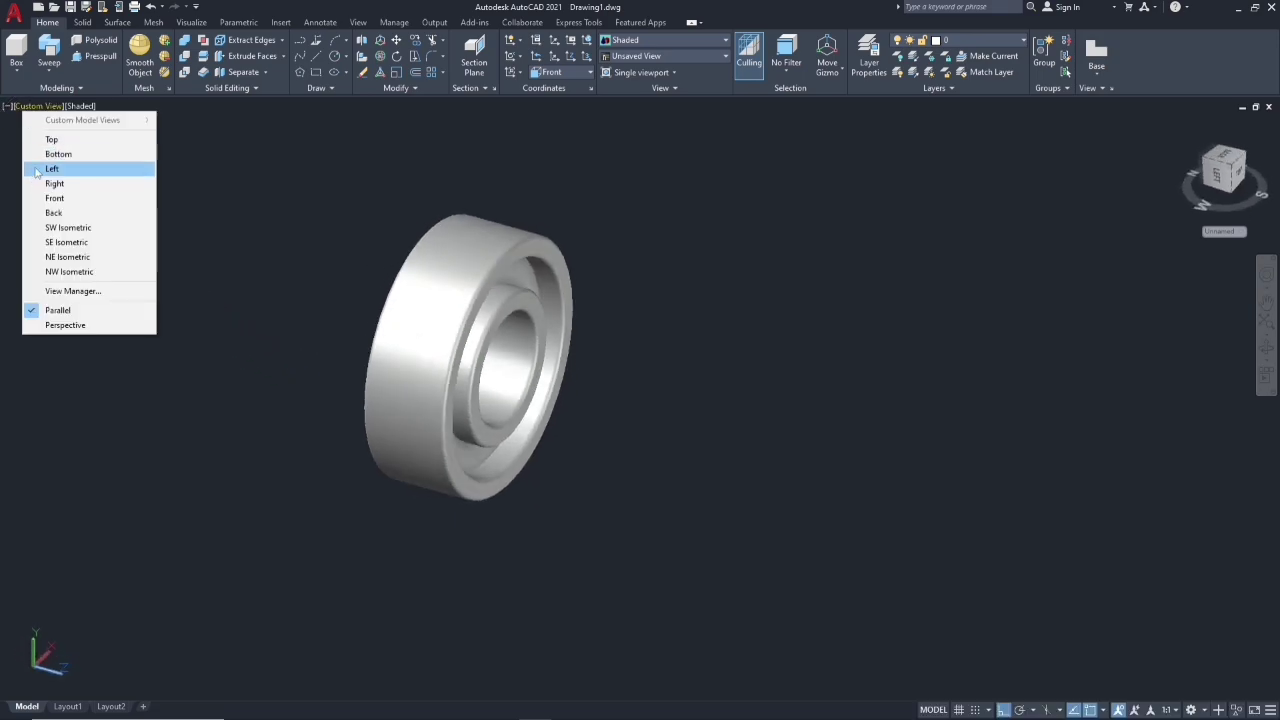
{"action": "left_click", "coordinate": [68, 228]}
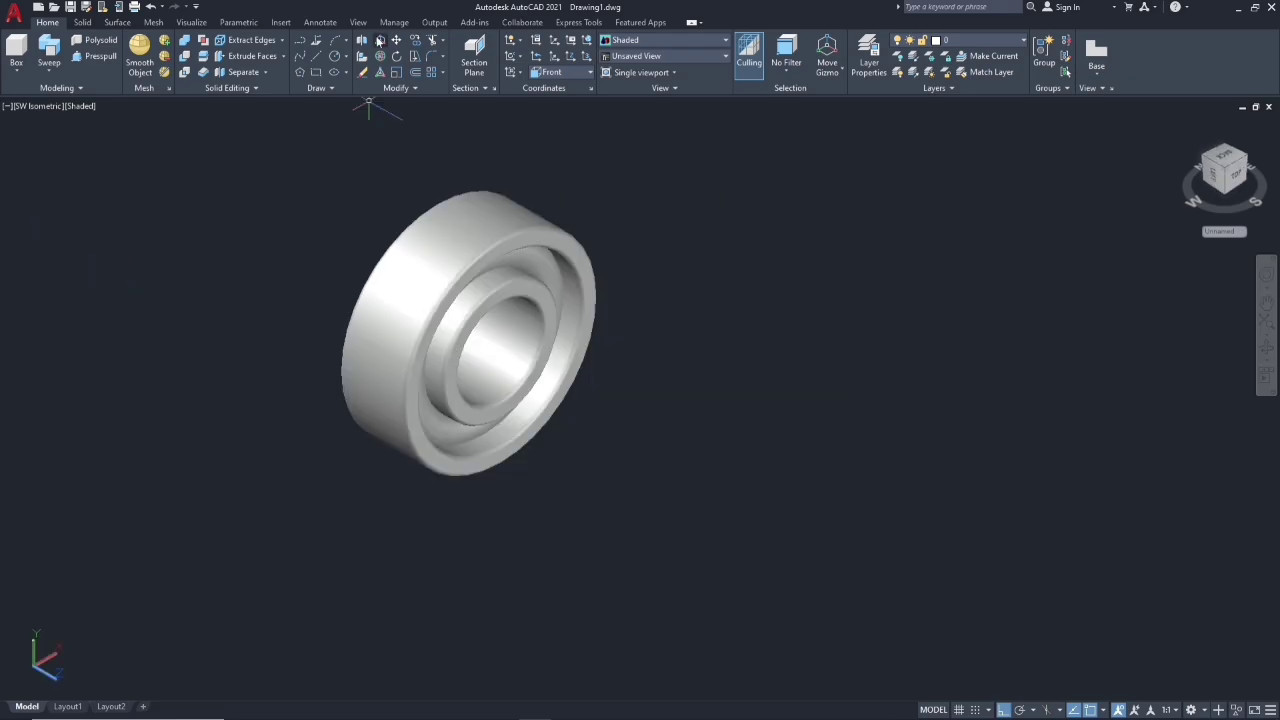
- 3D-move the outer ring 60 units along the bearing axis, away from the inner sleeve
{"action": "left_click", "coordinate": [380, 40]}
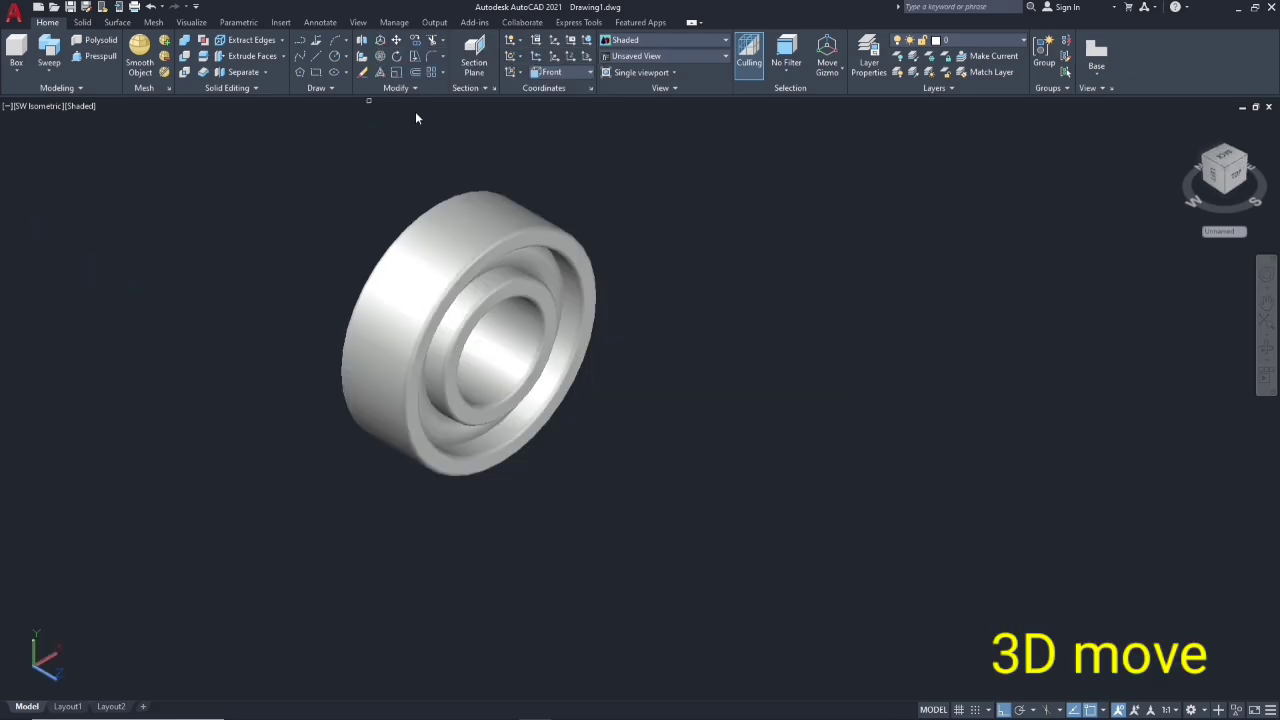
{"action": "left_click", "coordinate": [522, 256]}
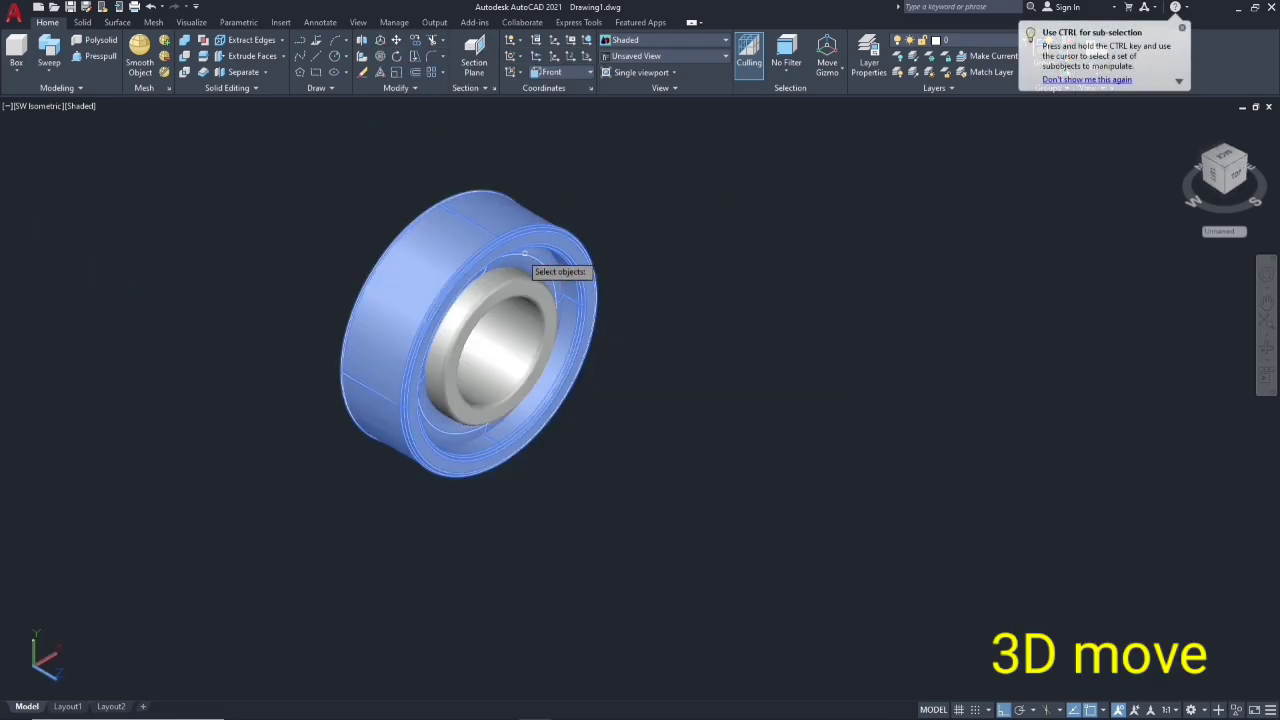
{"action": "key", "text": "Return"}
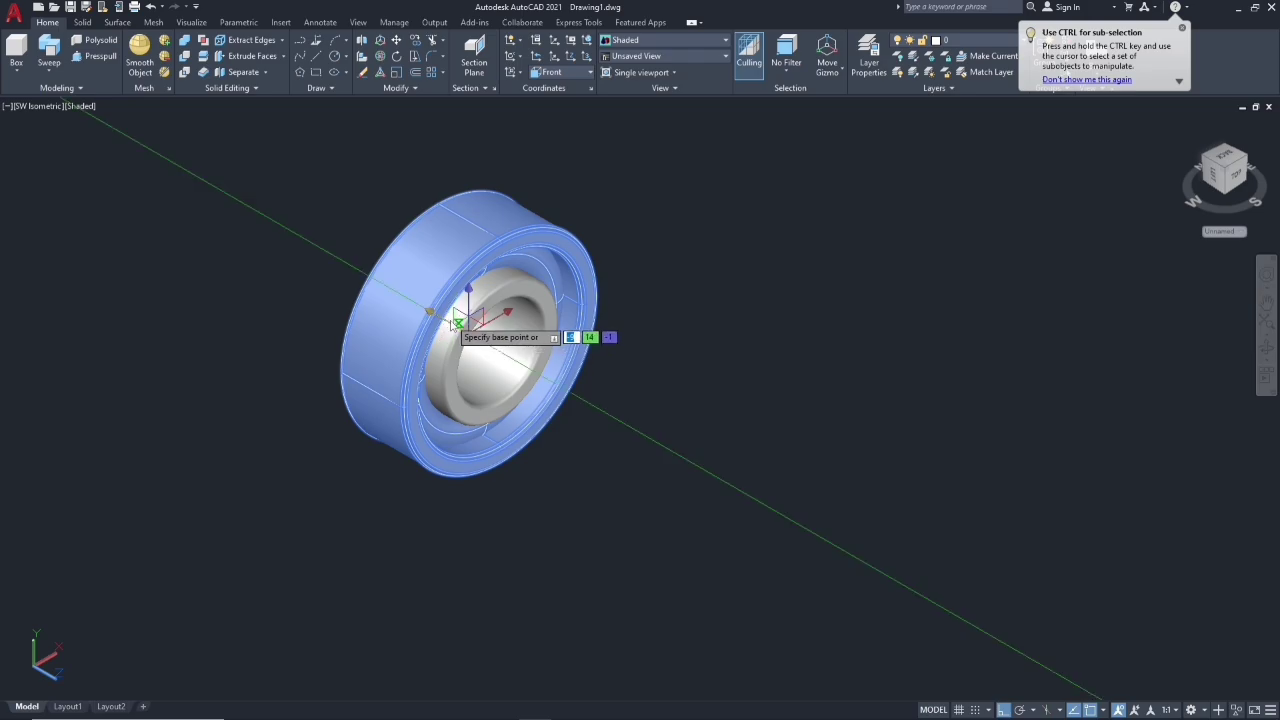
{"action": "left_click", "coordinate": [452, 321]}
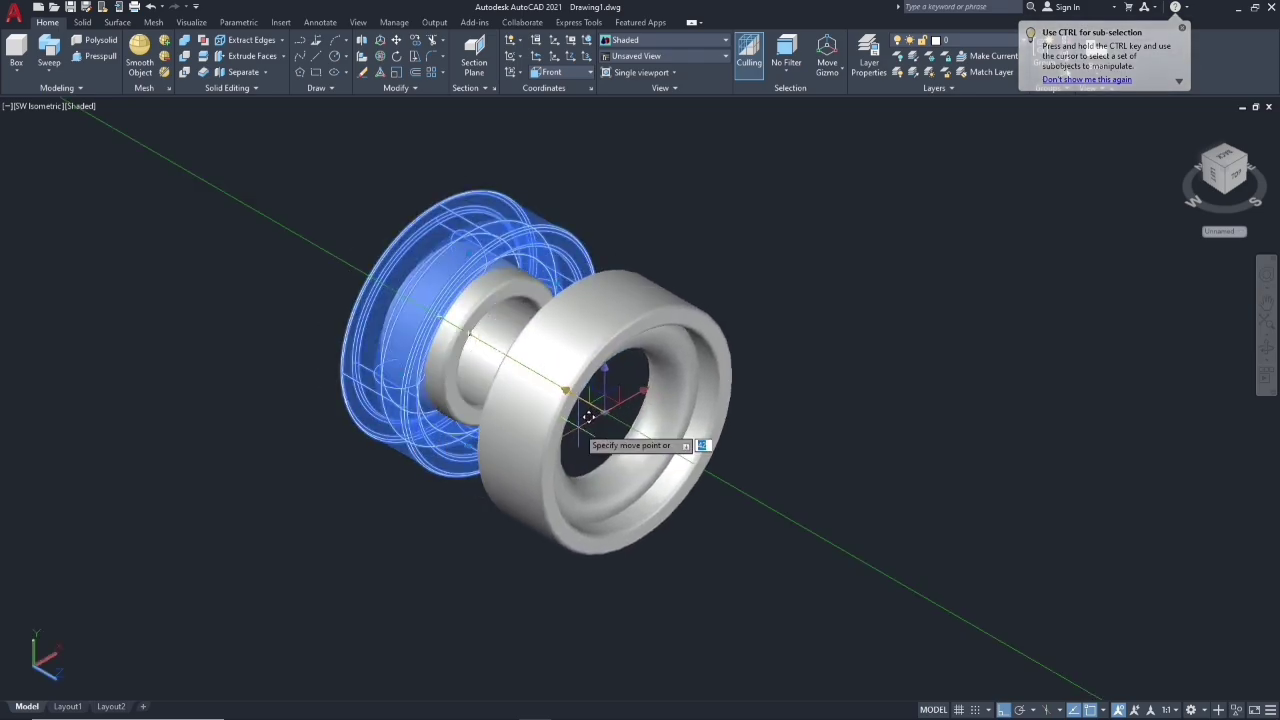
{"action": "type", "text": "0"}
{"action": "key", "text": "Return"}
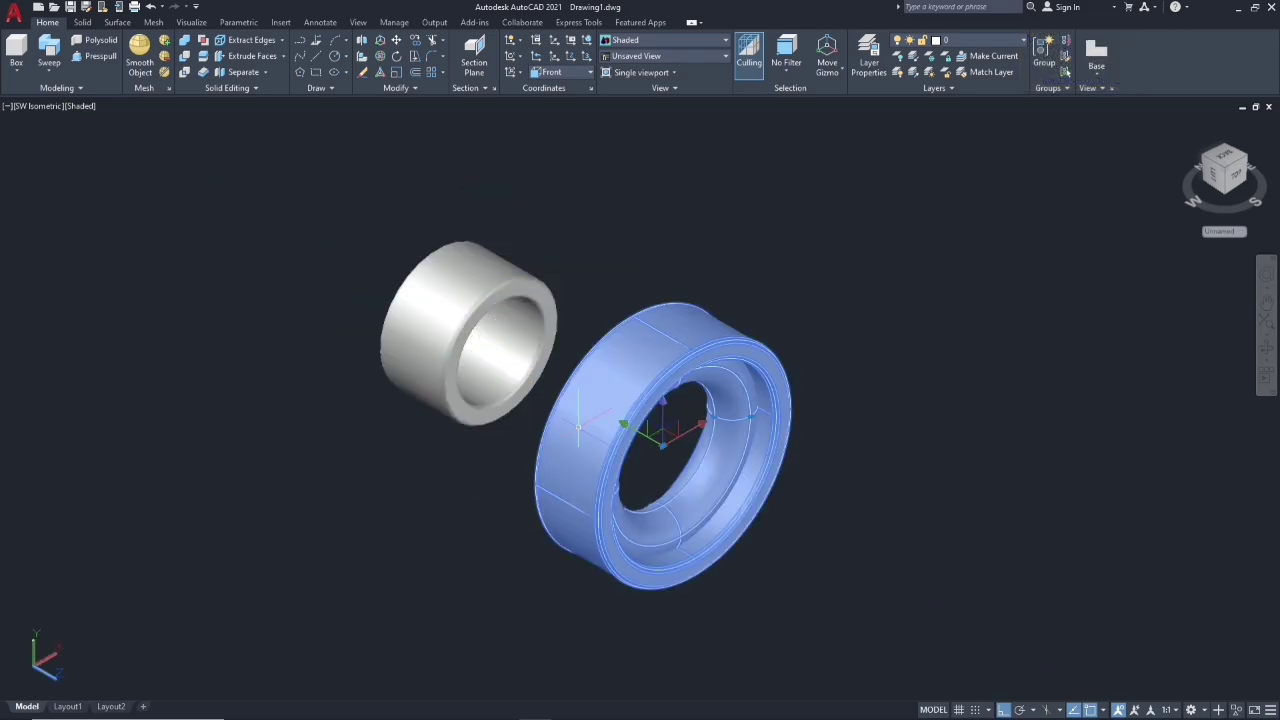
{"action": "key", "text": "Escape"}
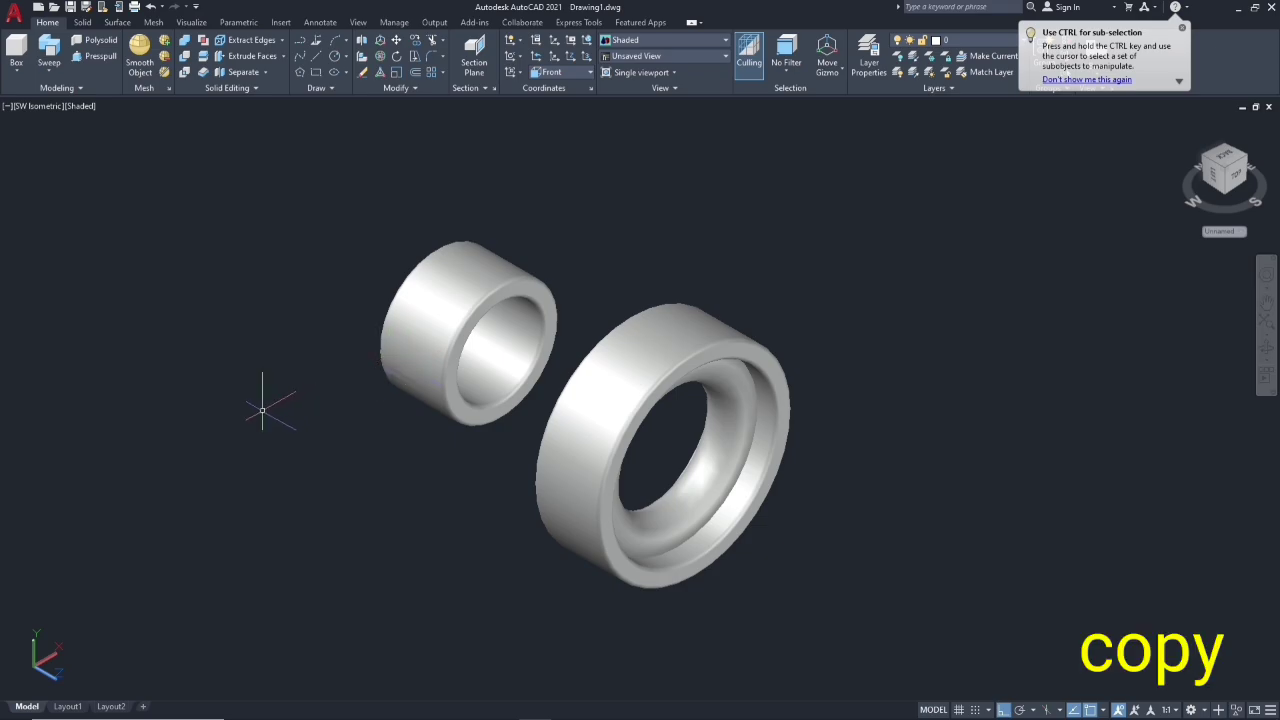
- Copy the groove torus 60 units along the axis with COPY
{"action": "type", "text": "co"}
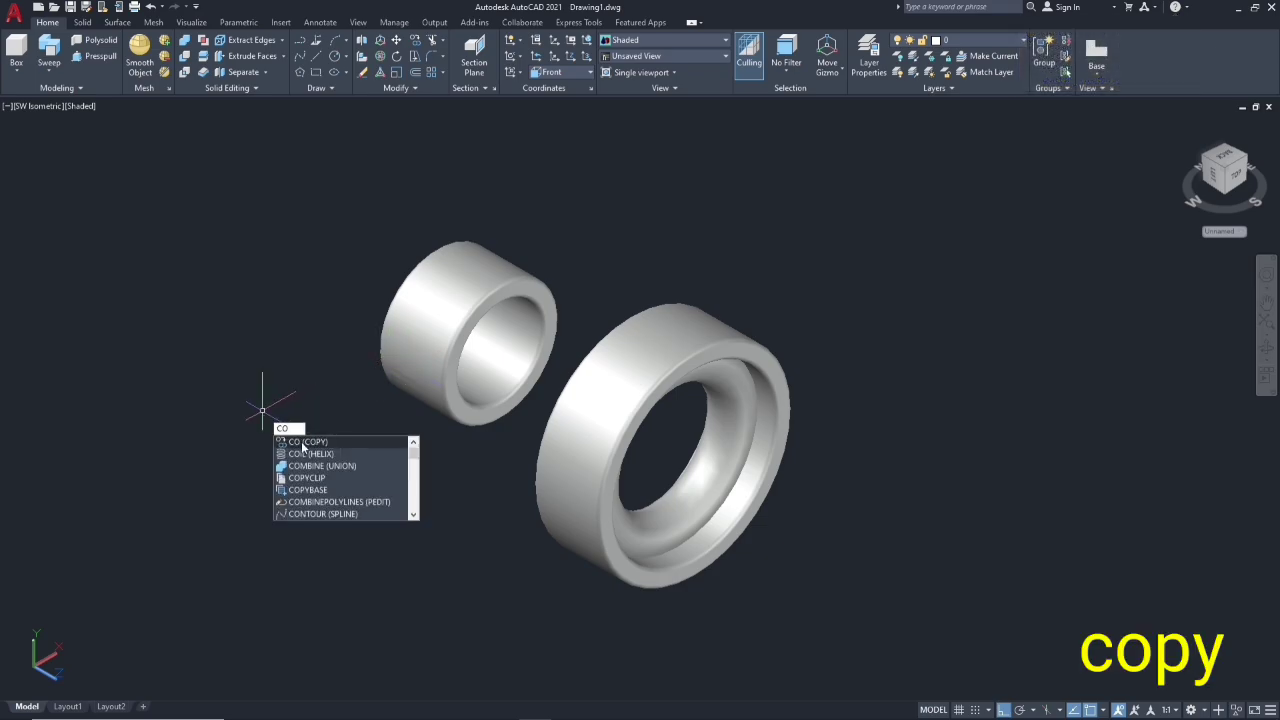
{"action": "left_click", "coordinate": [302, 442]}
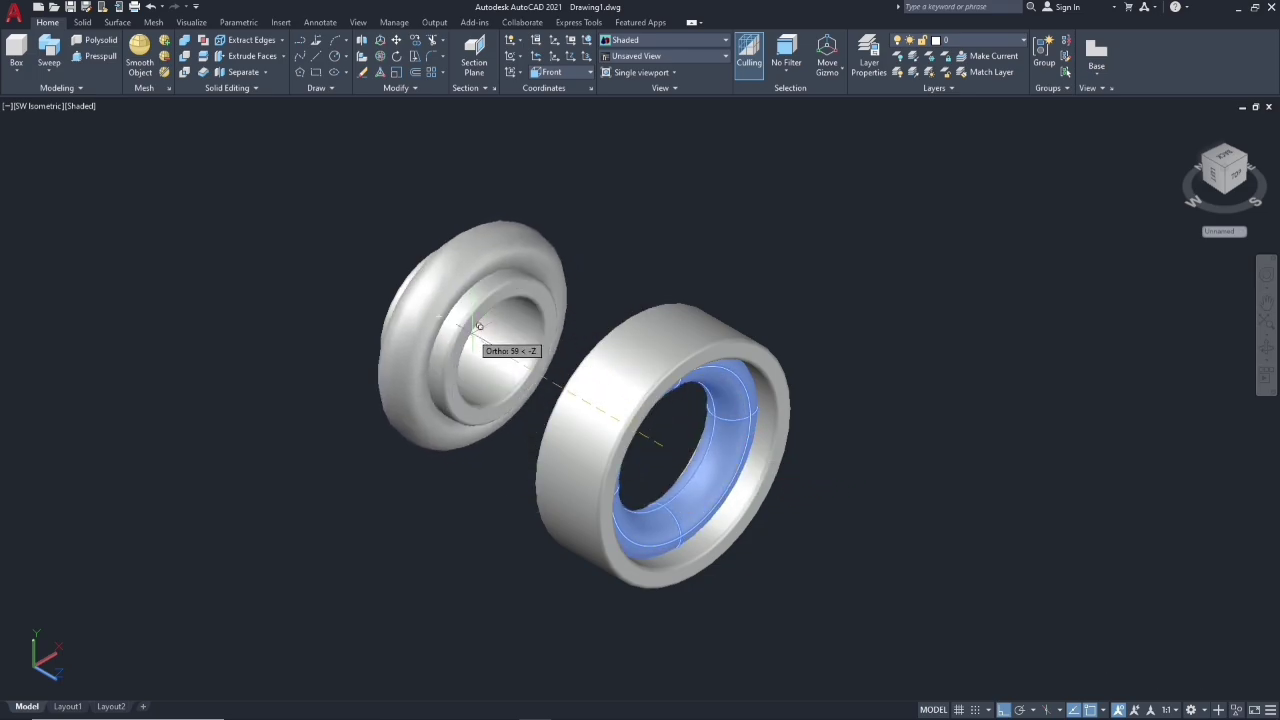
{"action": "type", "text": "60"}
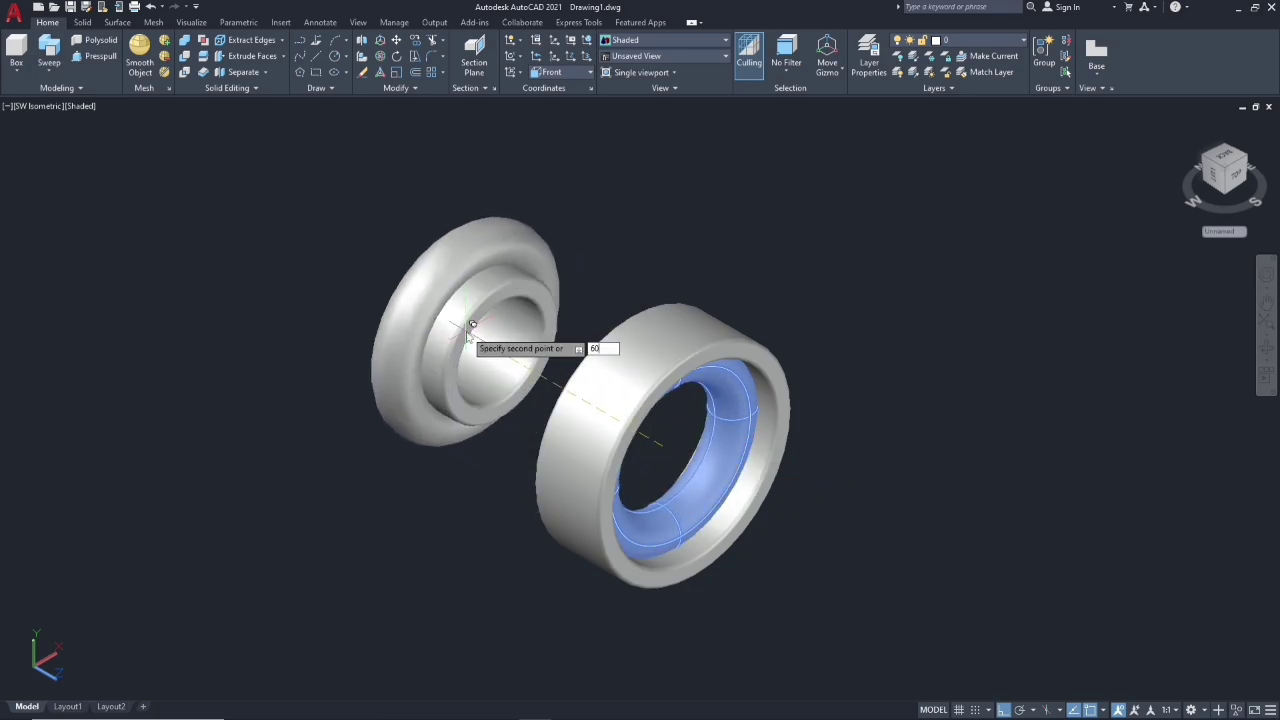
{"action": "key", "text": "Return"}
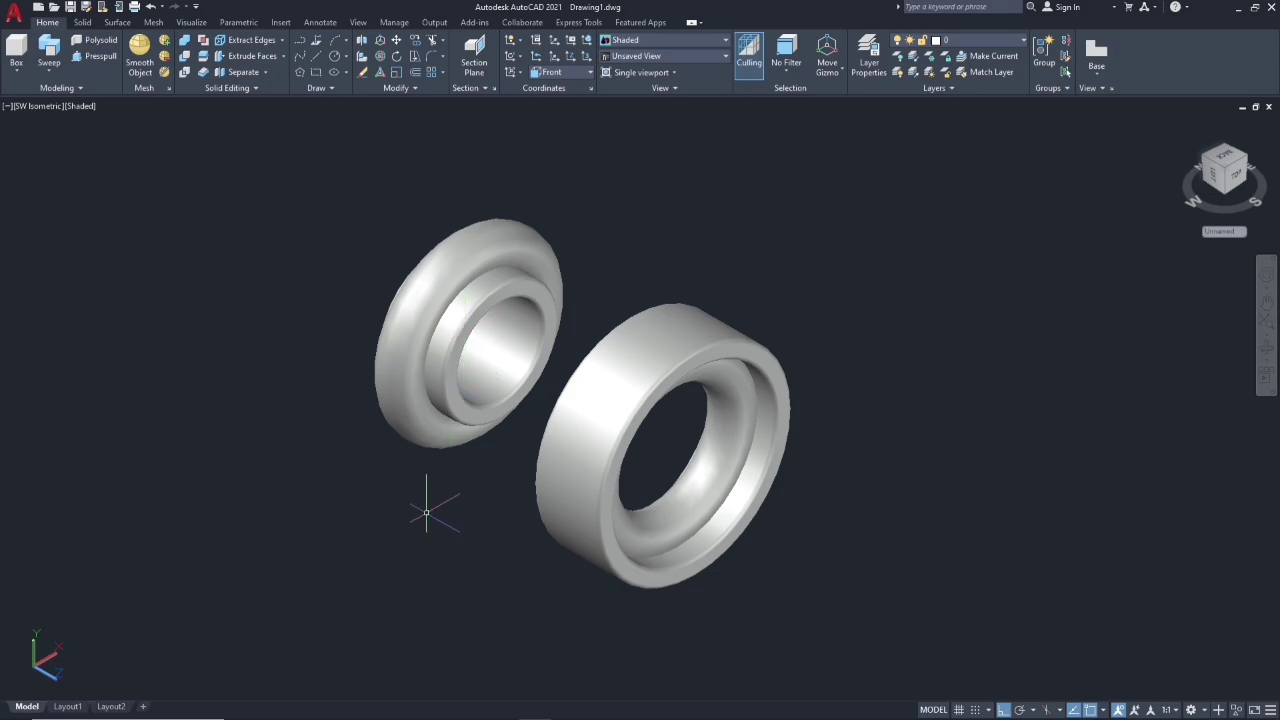
- Subtract a torus from each ring to cut ball grooves in the inner and outer races
{"action": "left_click", "coordinate": [182, 57]}
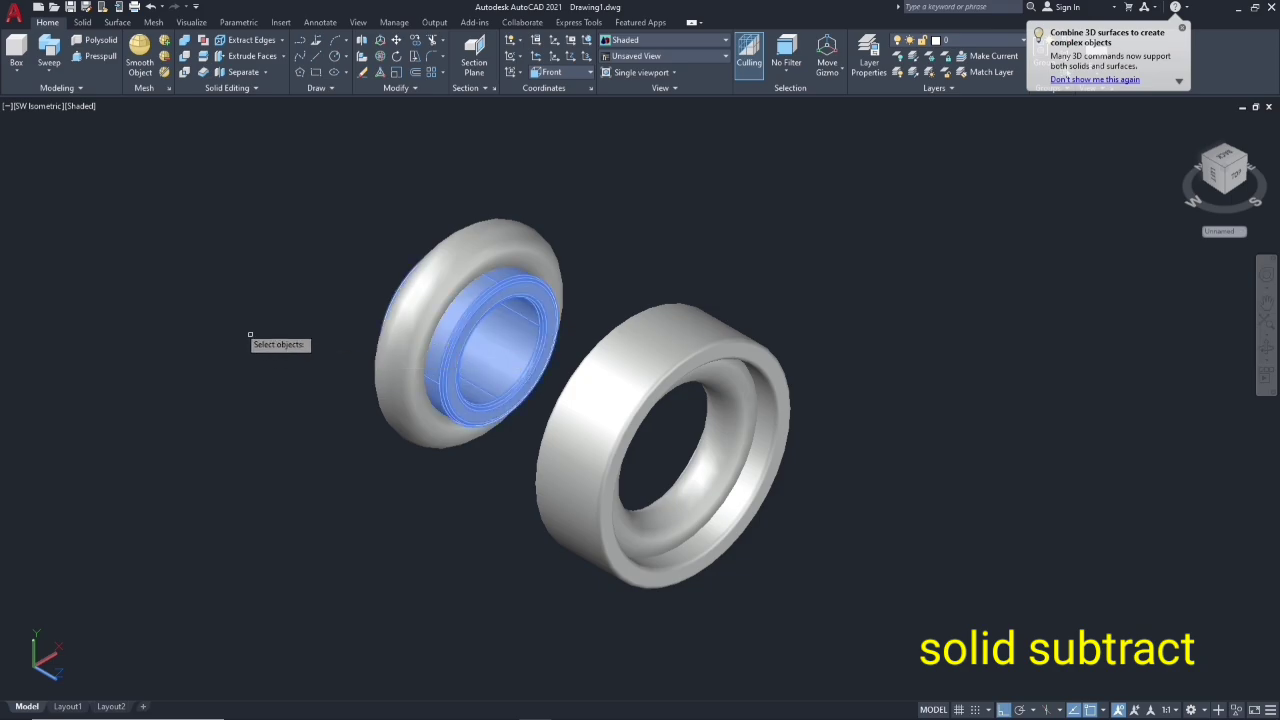
{"action": "left_click", "coordinate": [395, 345]}
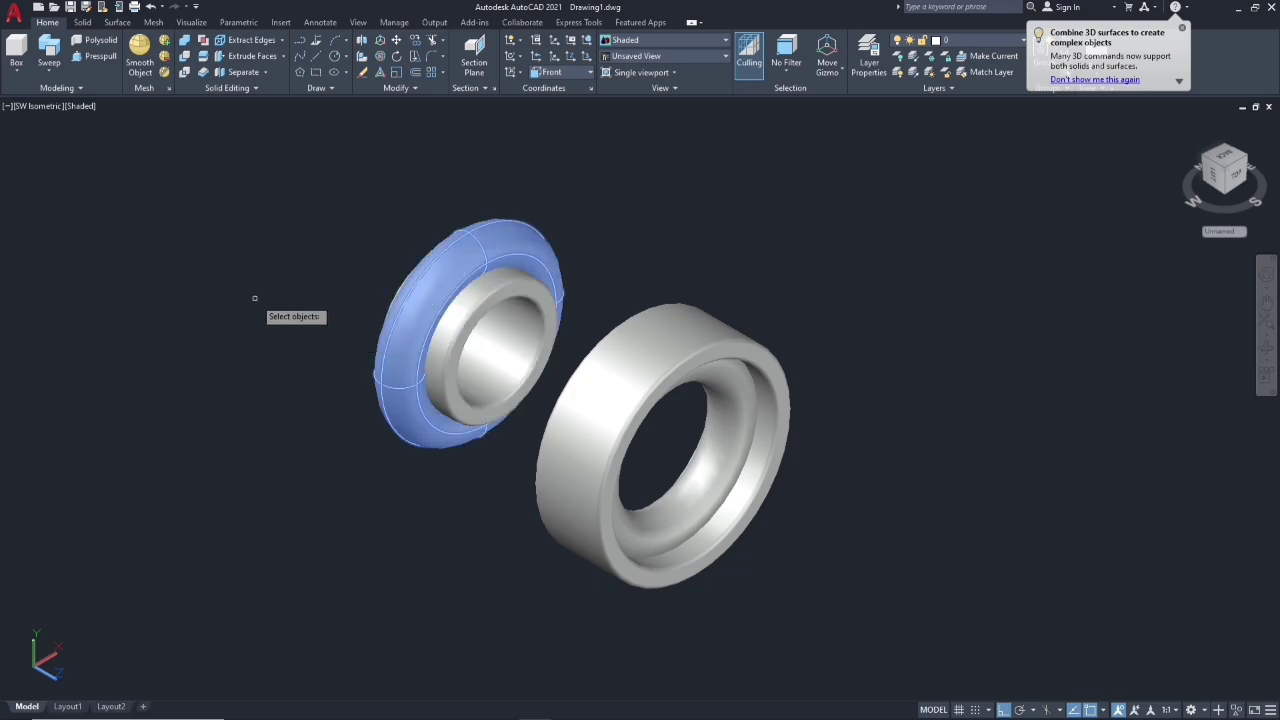
{"action": "key", "text": "Return"}
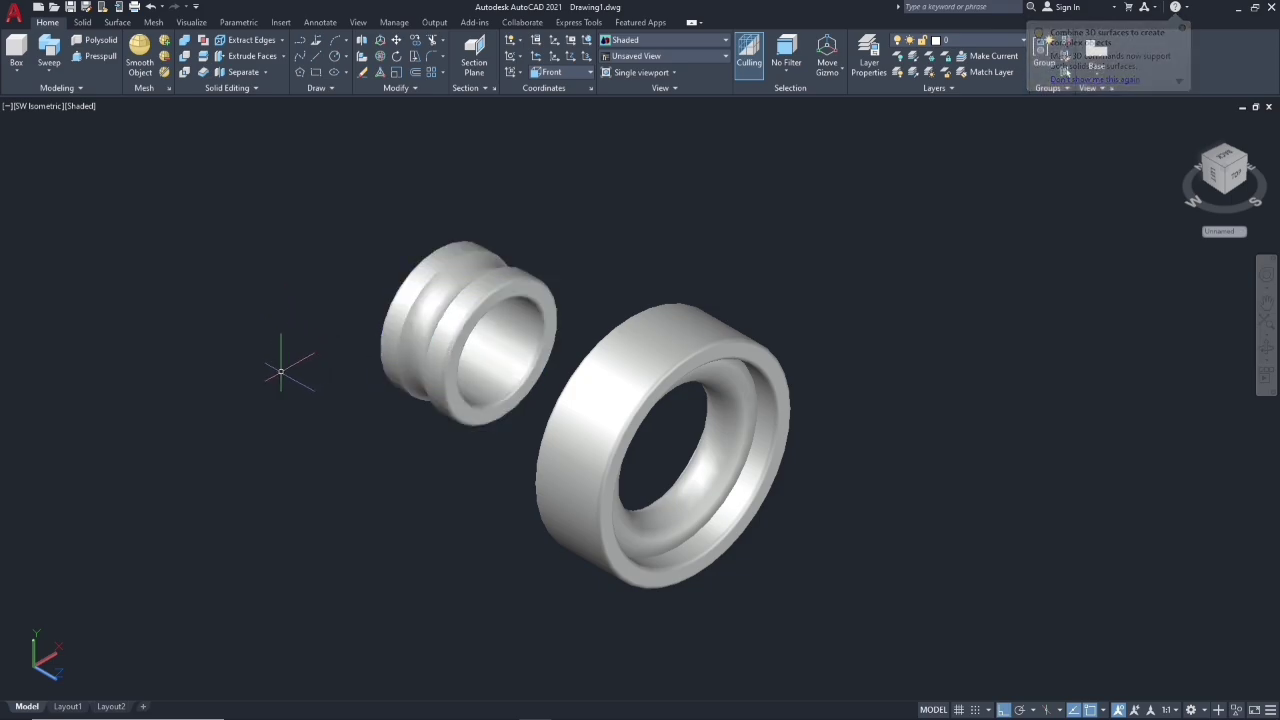
{"action": "key", "text": "Return"}
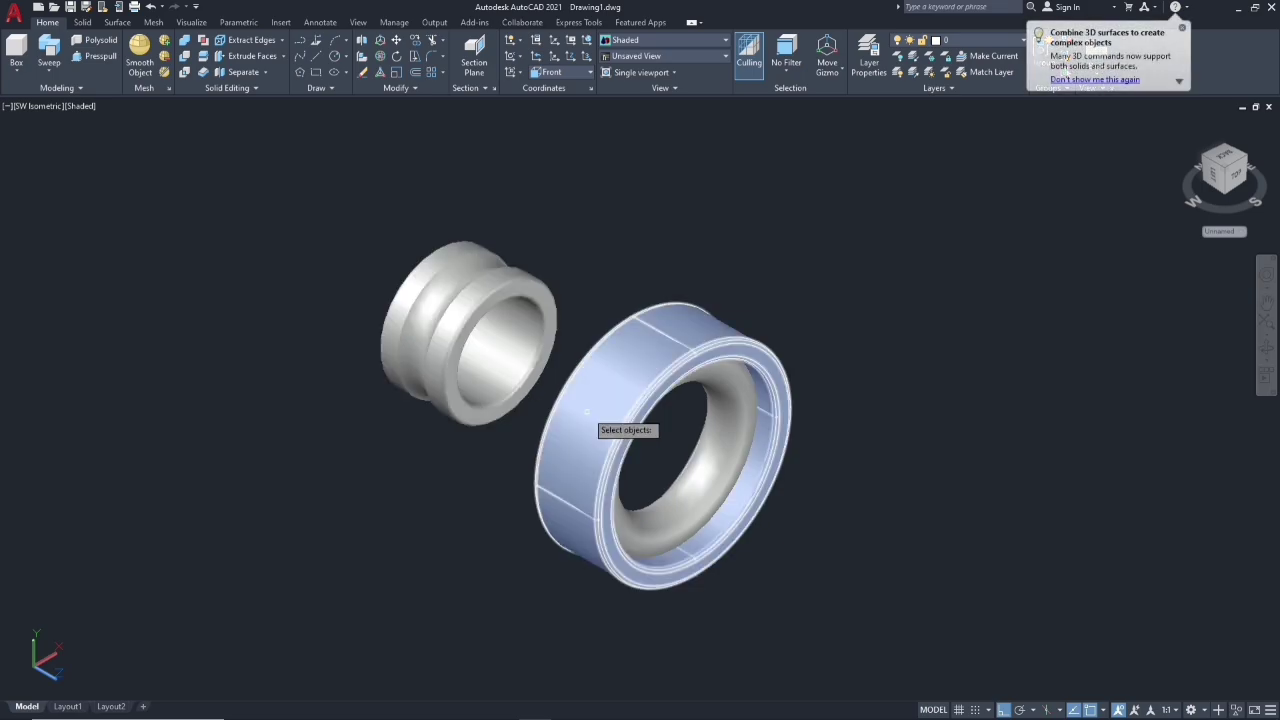
{"action": "left_click", "coordinate": [731, 411]}
{"action": "key", "text": "Return"}
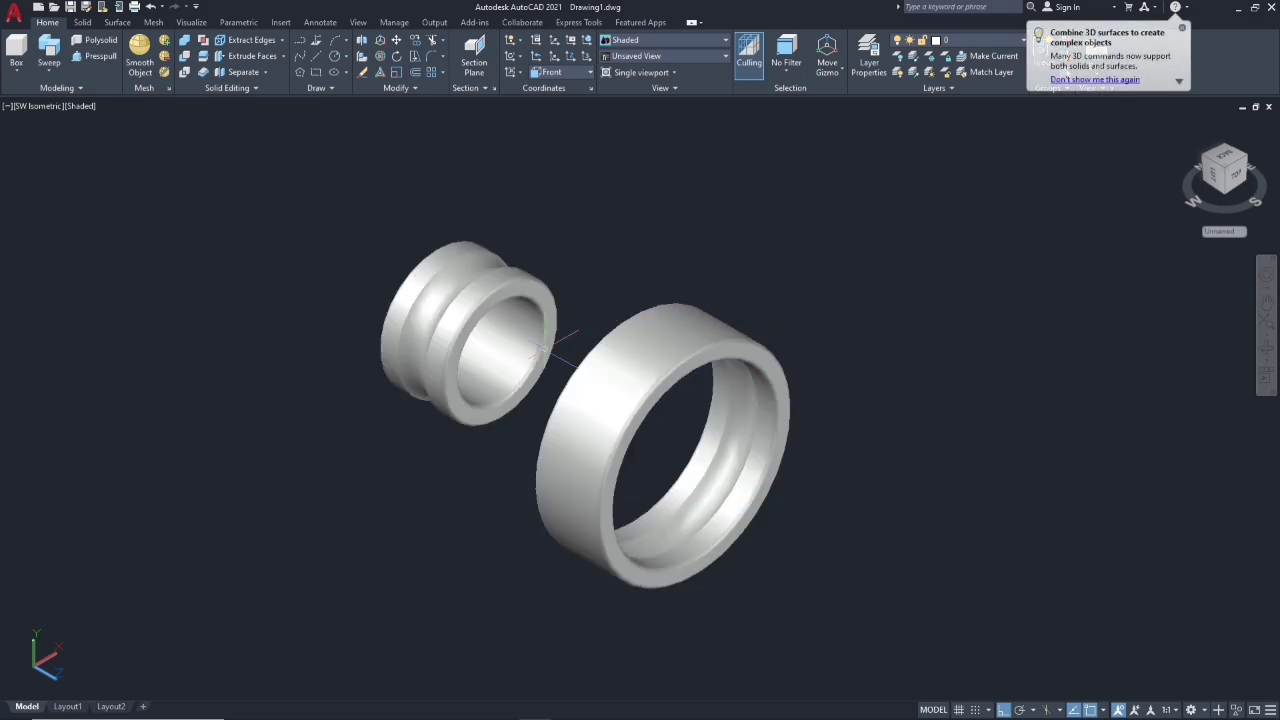
- 3D-move the grooved outer ring back along the axis so it surrounds the inner ring
{"action": "left_click", "coordinate": [380, 40]}
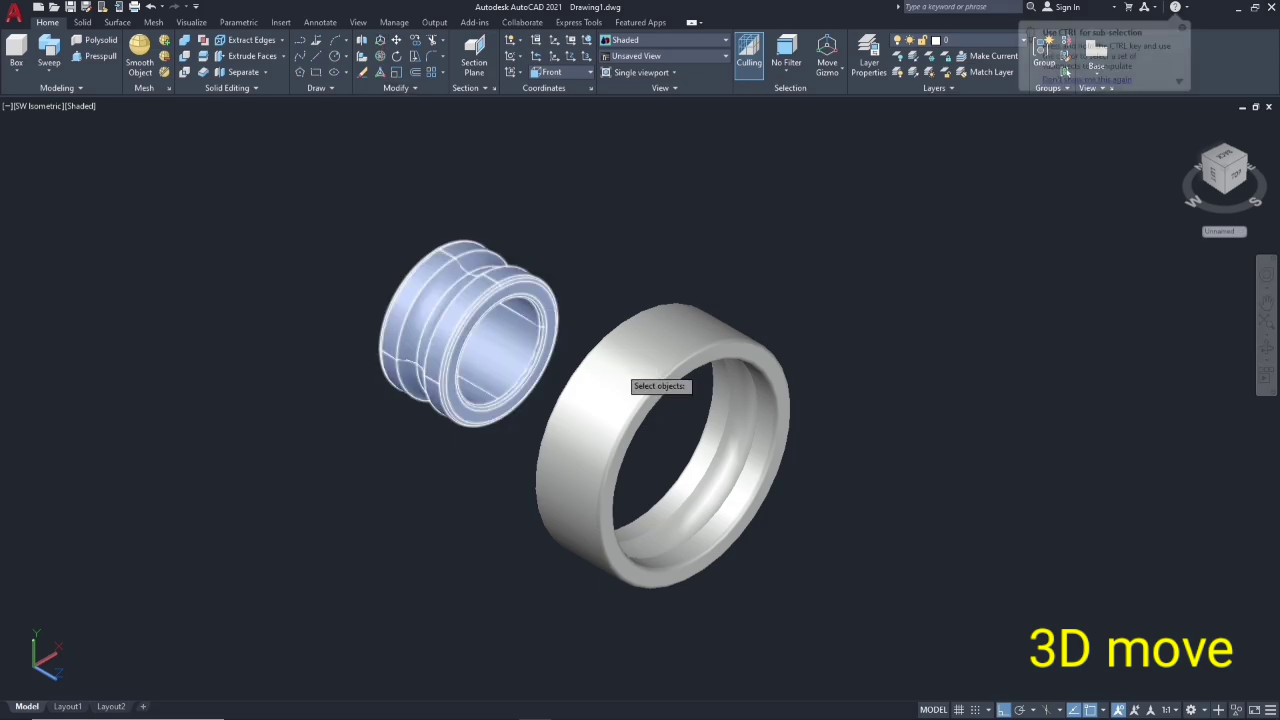
{"action": "left_click", "coordinate": [614, 364]}
{"action": "key", "text": "Return"}
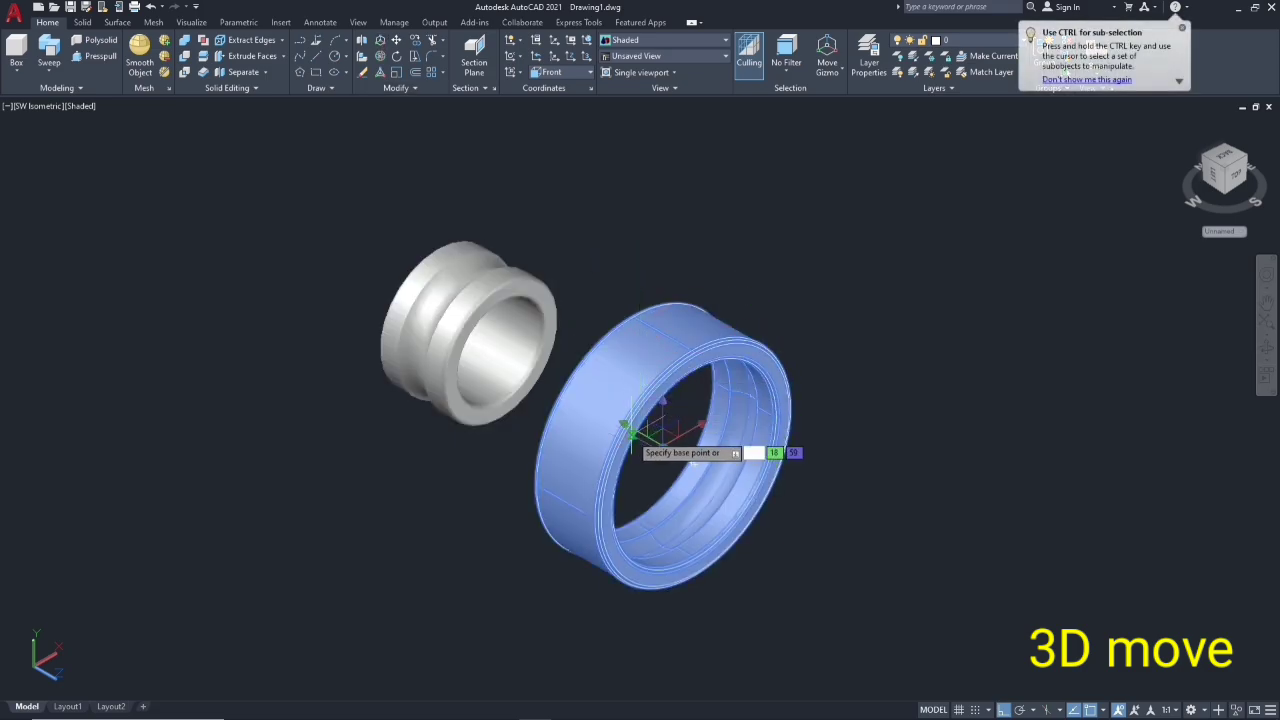
{"action": "left_click", "coordinate": [632, 427]}
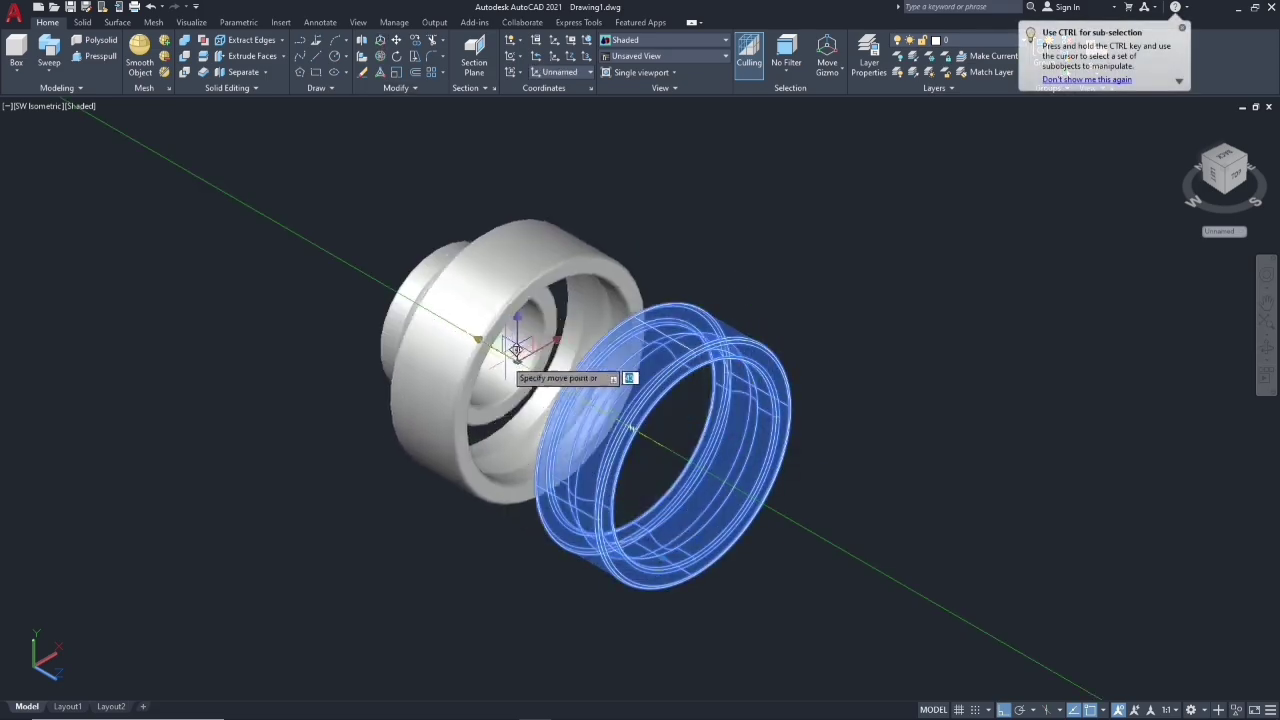
{"action": "type", "text": "60"}
{"action": "key", "text": "Return"}
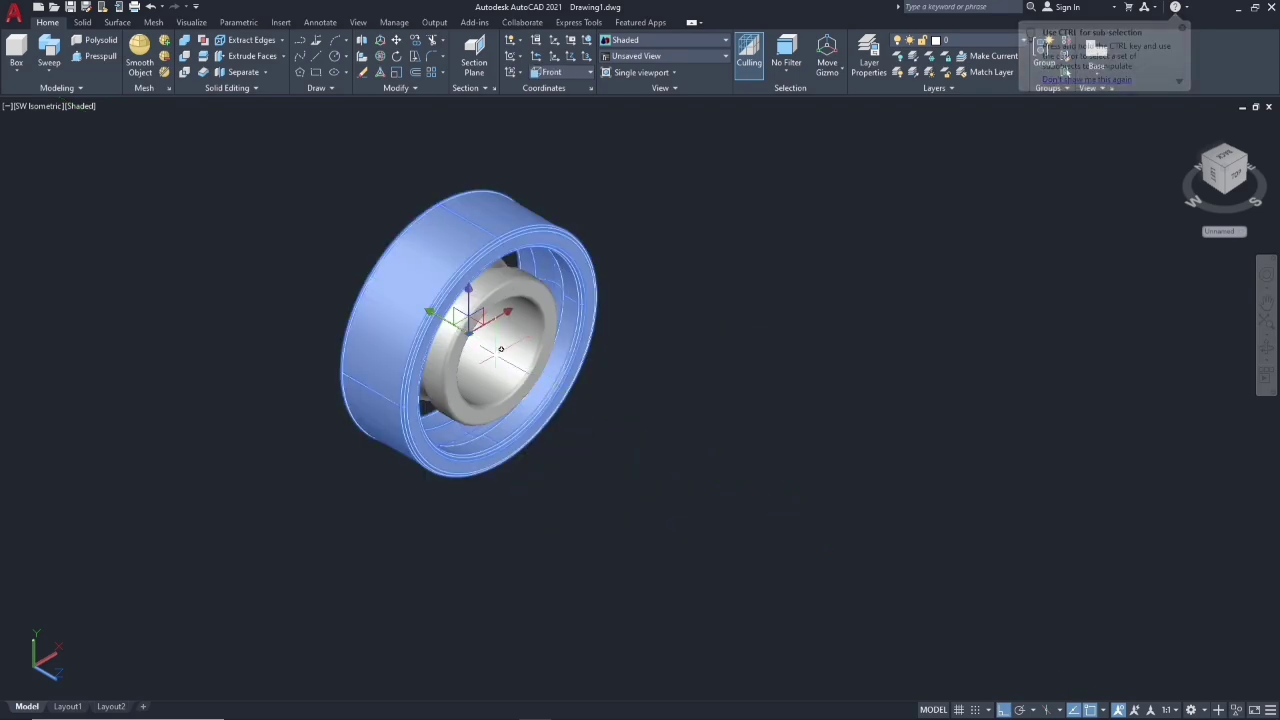
{"action": "left_click", "coordinate": [493, 350]}
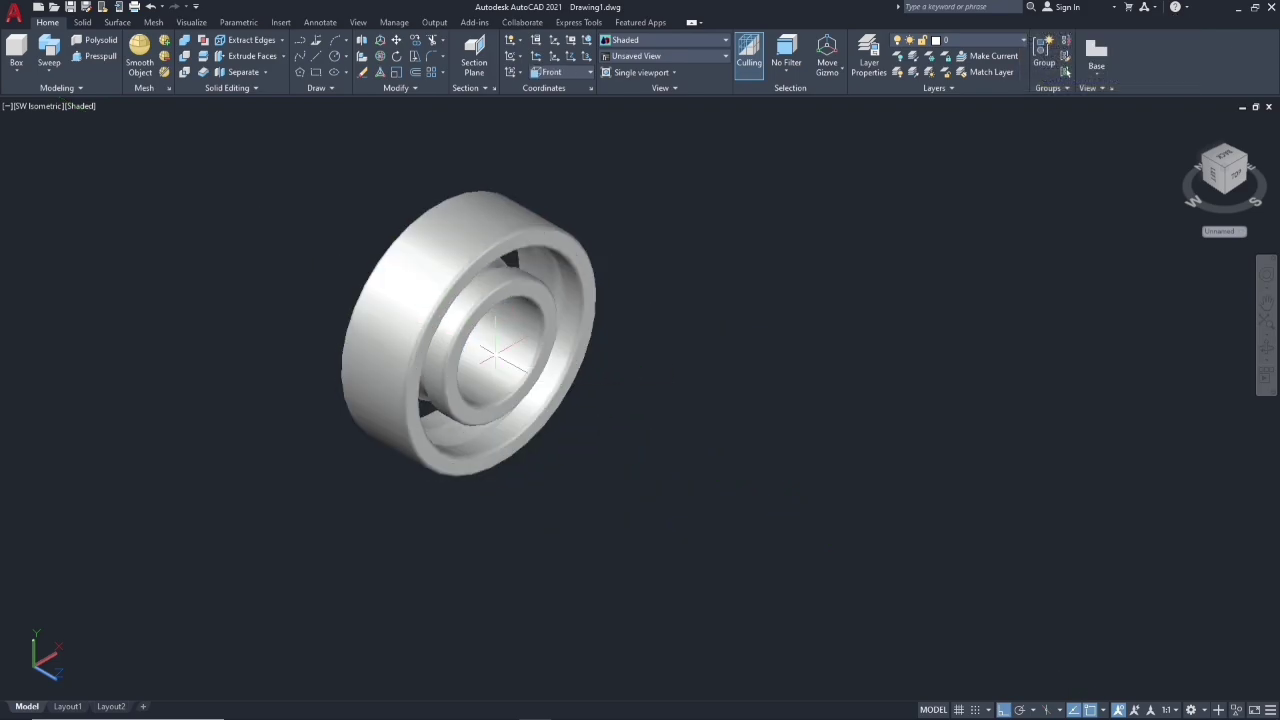
{"action": "left_click", "coordinate": [32, 108]}
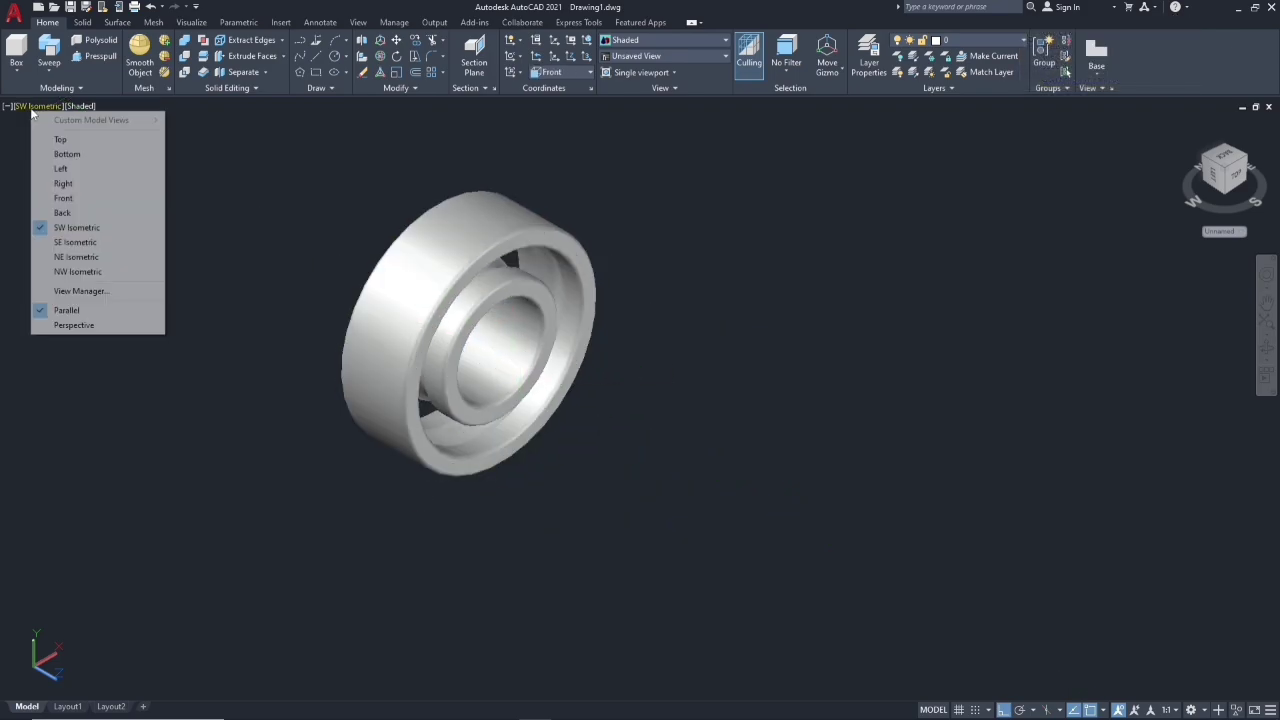
- Switch to the Front view with the 2D Wireframe visual style
{"action": "left_click", "coordinate": [63, 200]}
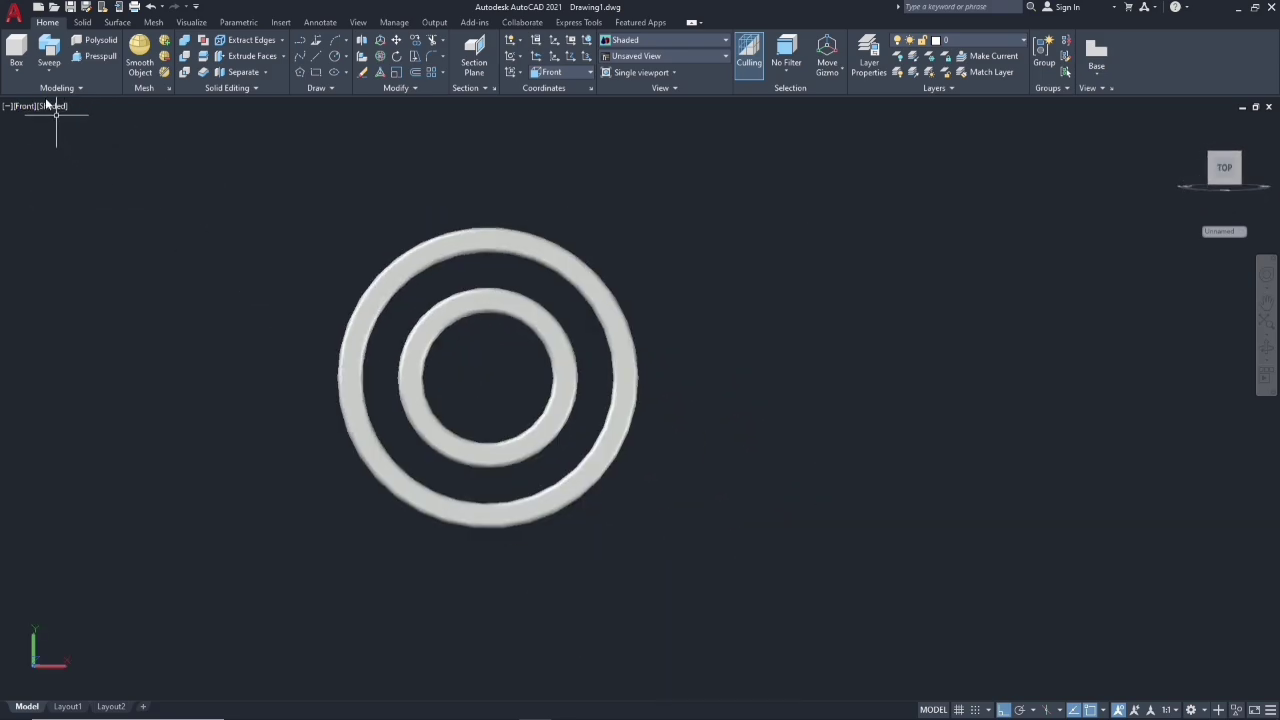
{"action": "left_click", "coordinate": [45, 106]}
{"action": "left_click", "coordinate": [79, 135]}
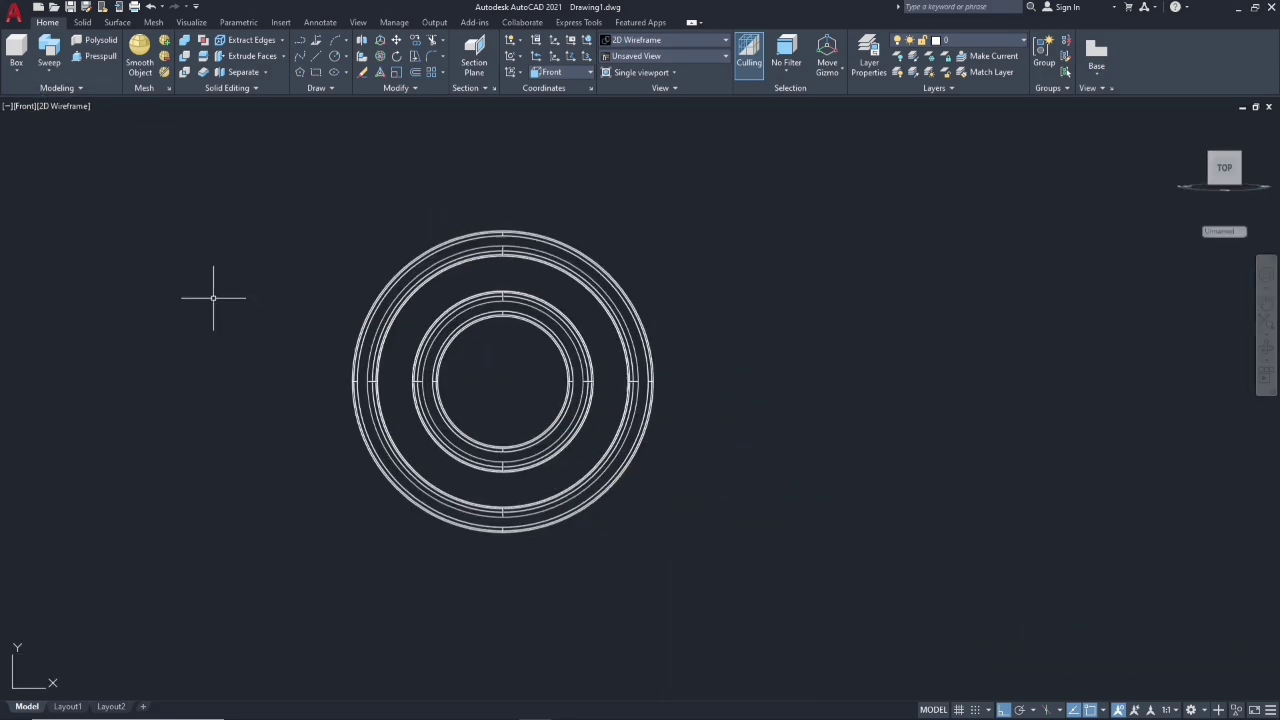
- Create a sphere of radius 5.5 at the bearing centre
{"action": "left_click", "coordinate": [21, 76]}
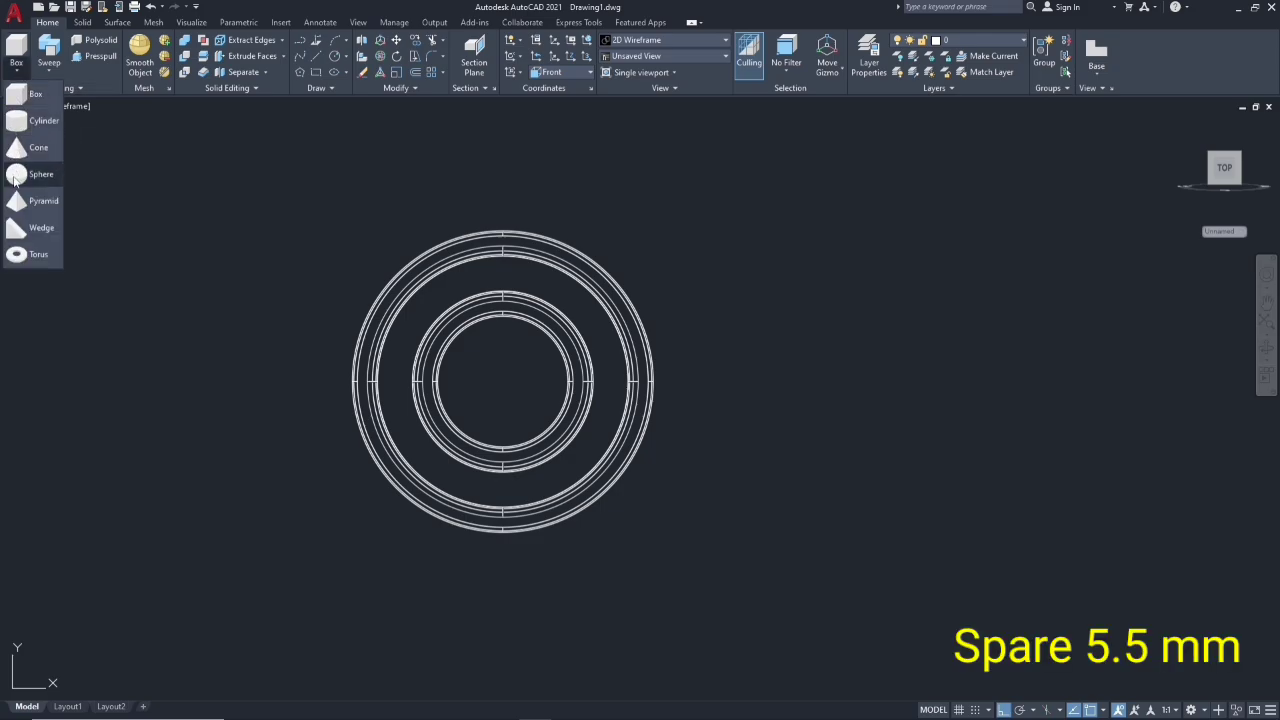
{"action": "left_click", "coordinate": [15, 176]}
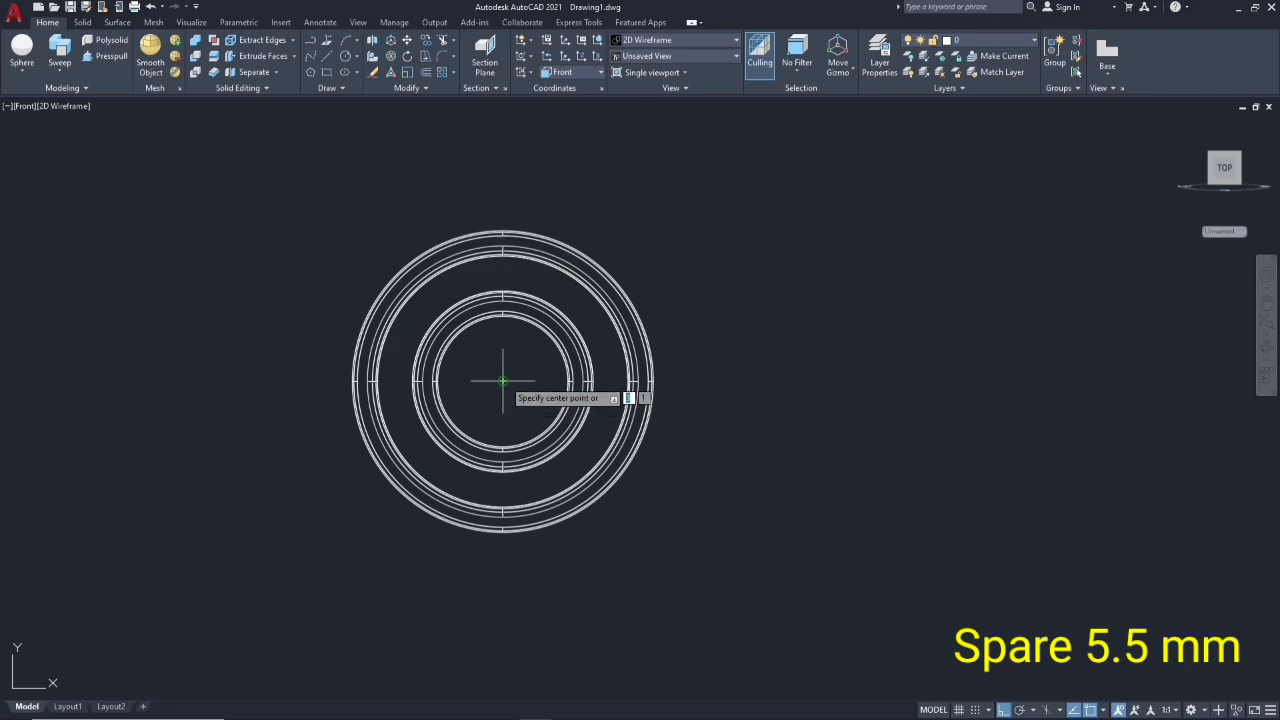
{"action": "left_click", "coordinate": [502, 380]}
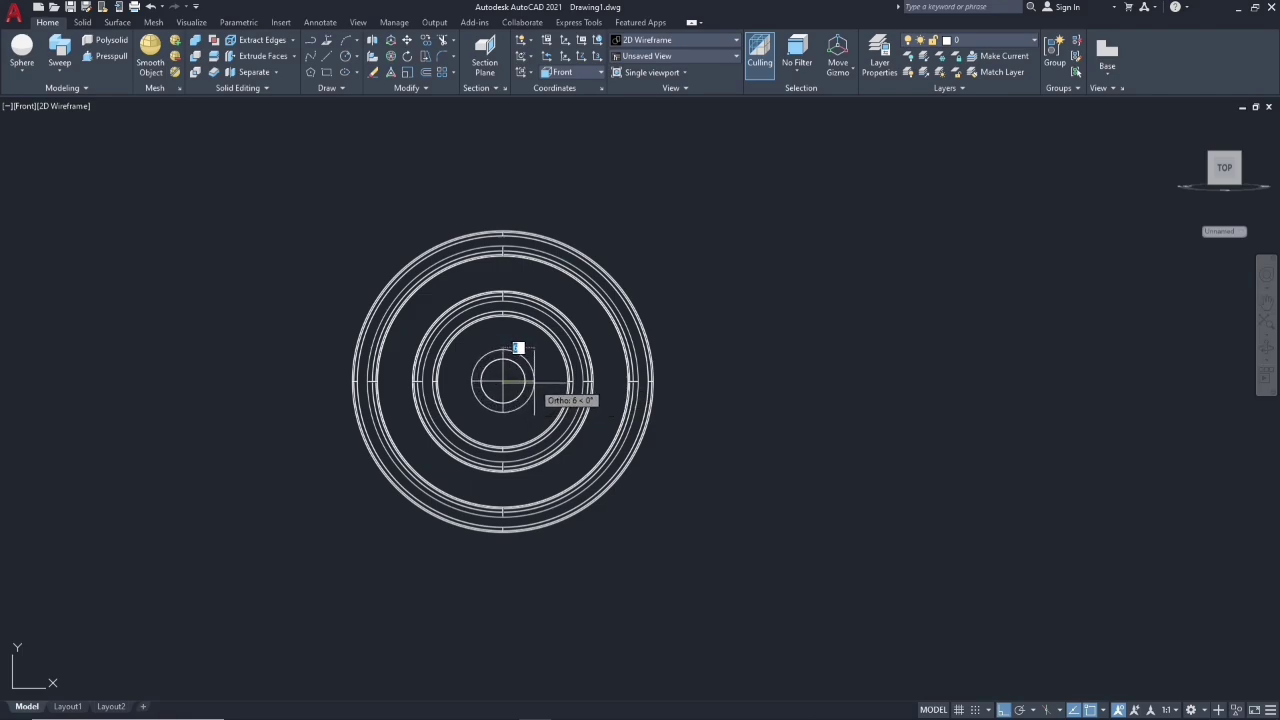
{"action": "type", "text": "5.5"}
{"action": "key", "text": "Return"}
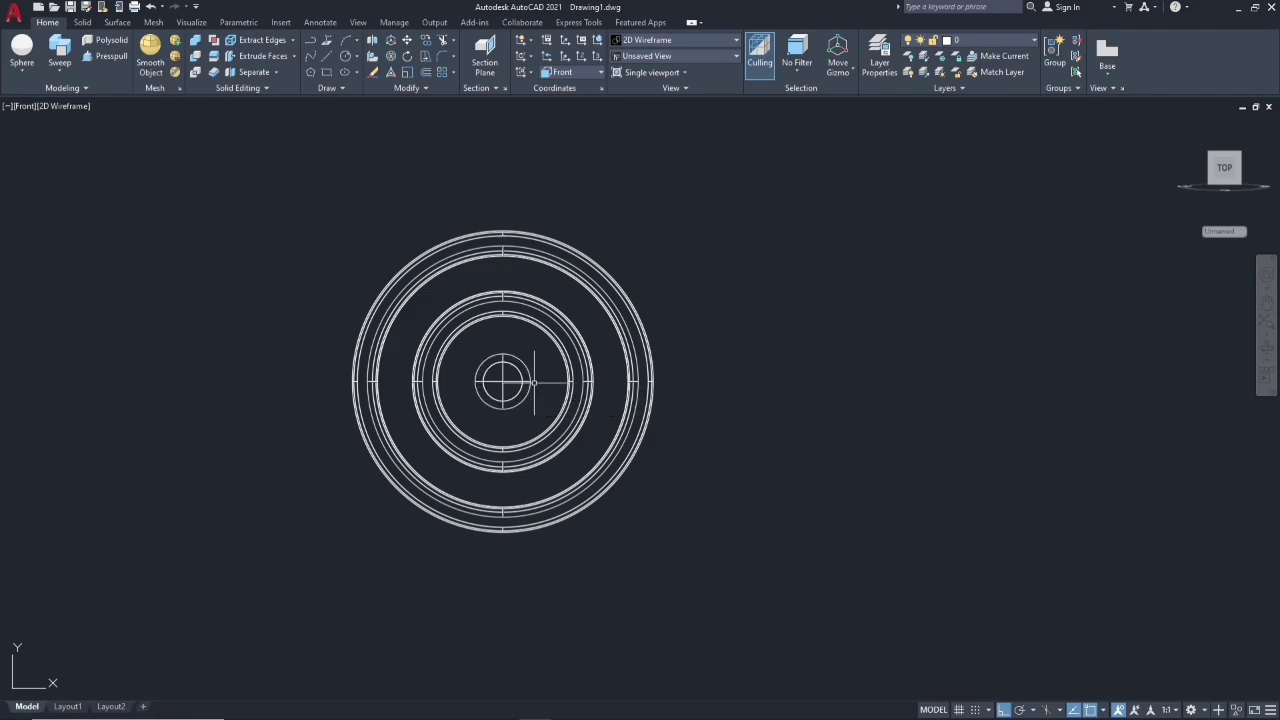
- 3D-move the sphere 21.5 up from the centre into the gap between the rings
{"action": "left_click", "coordinate": [389, 40]}
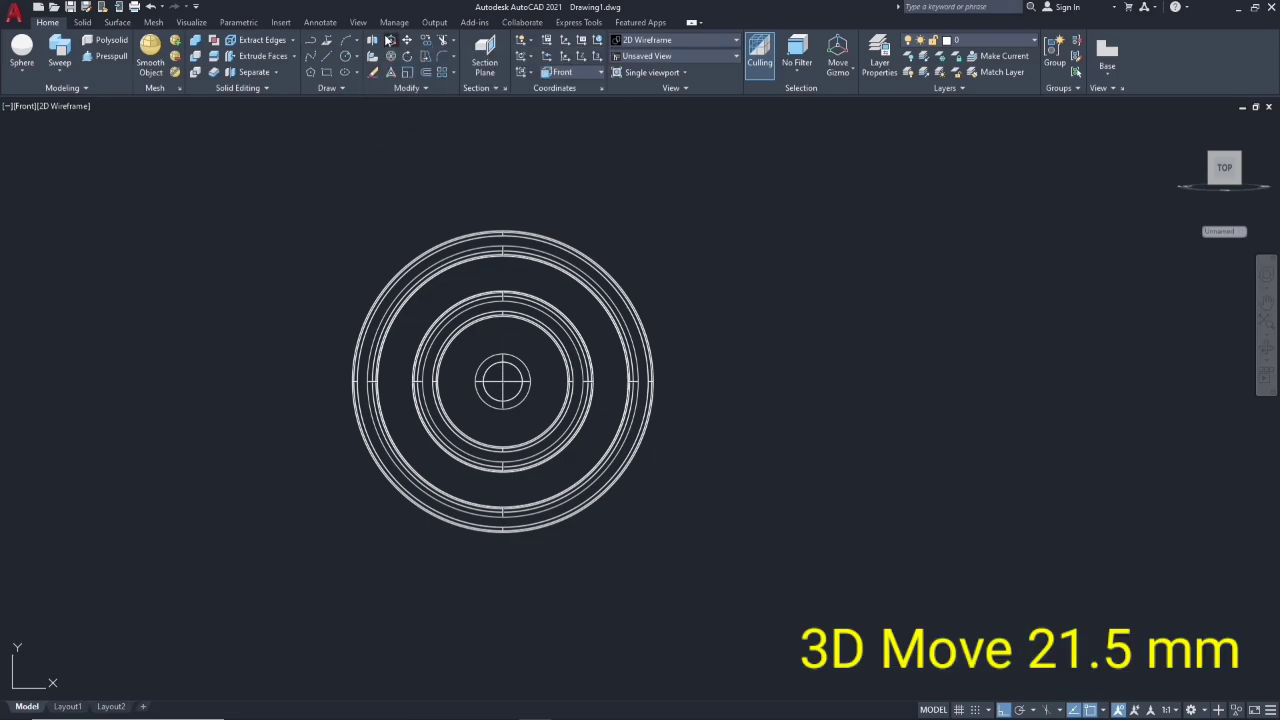
{"action": "left_click", "coordinate": [500, 363]}
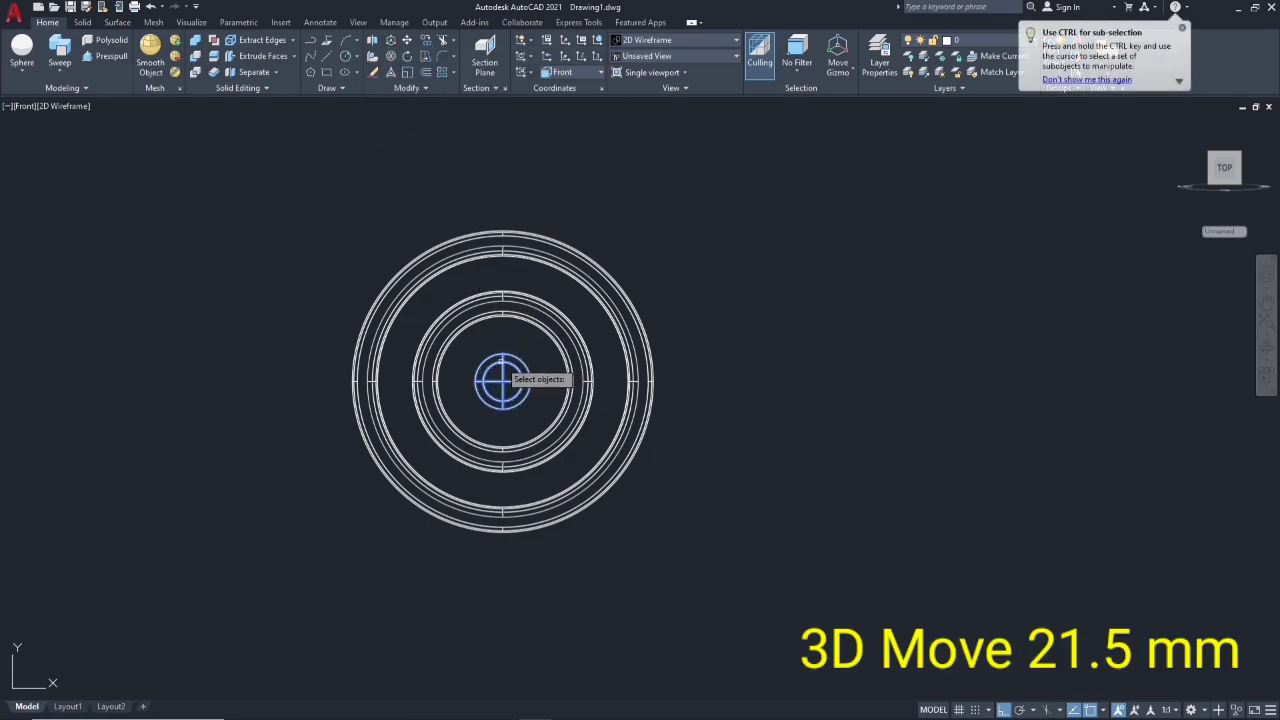
{"action": "key", "text": "Return"}
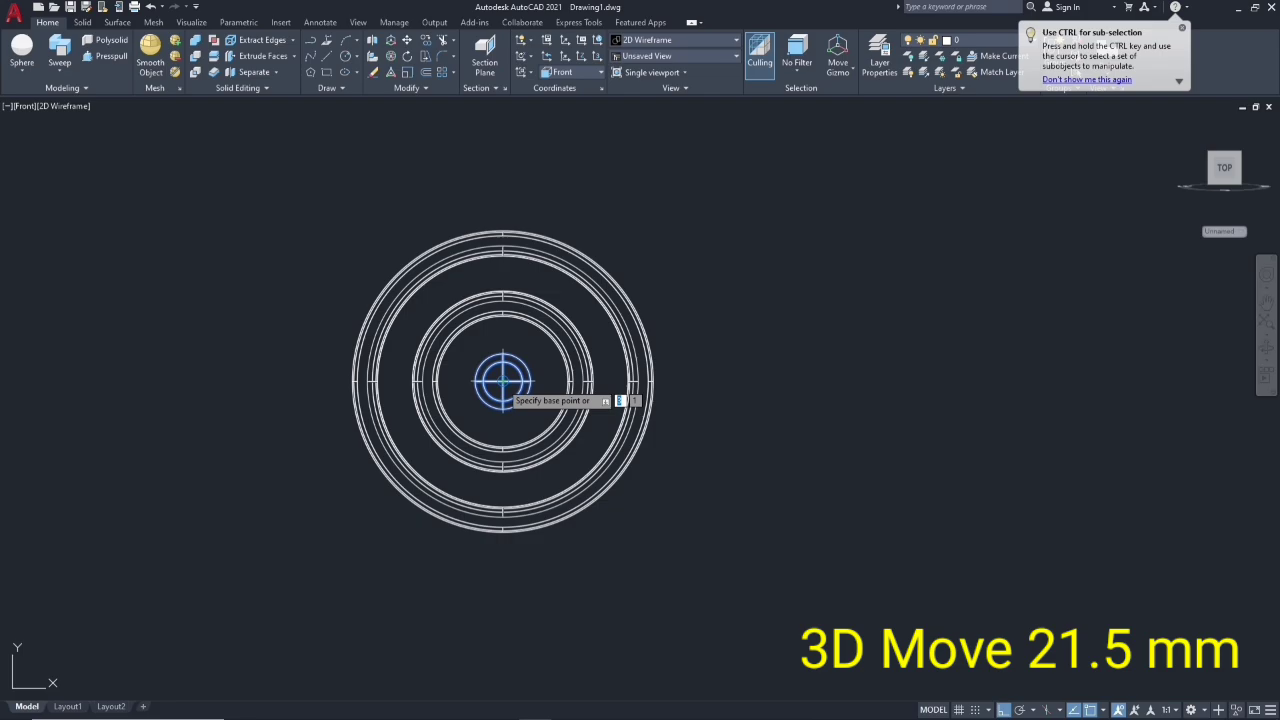
{"action": "left_click", "coordinate": [502, 380]}
{"action": "type", "text": "21.5"}
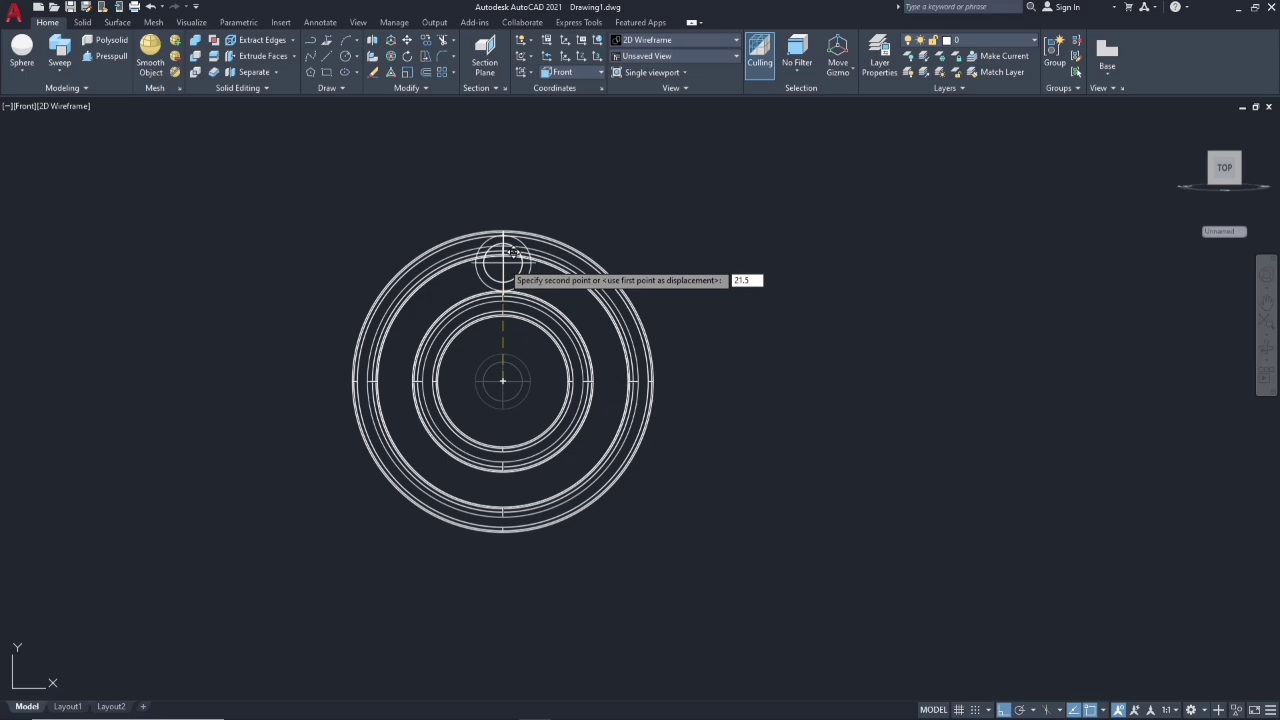
{"action": "key", "text": "Return"}
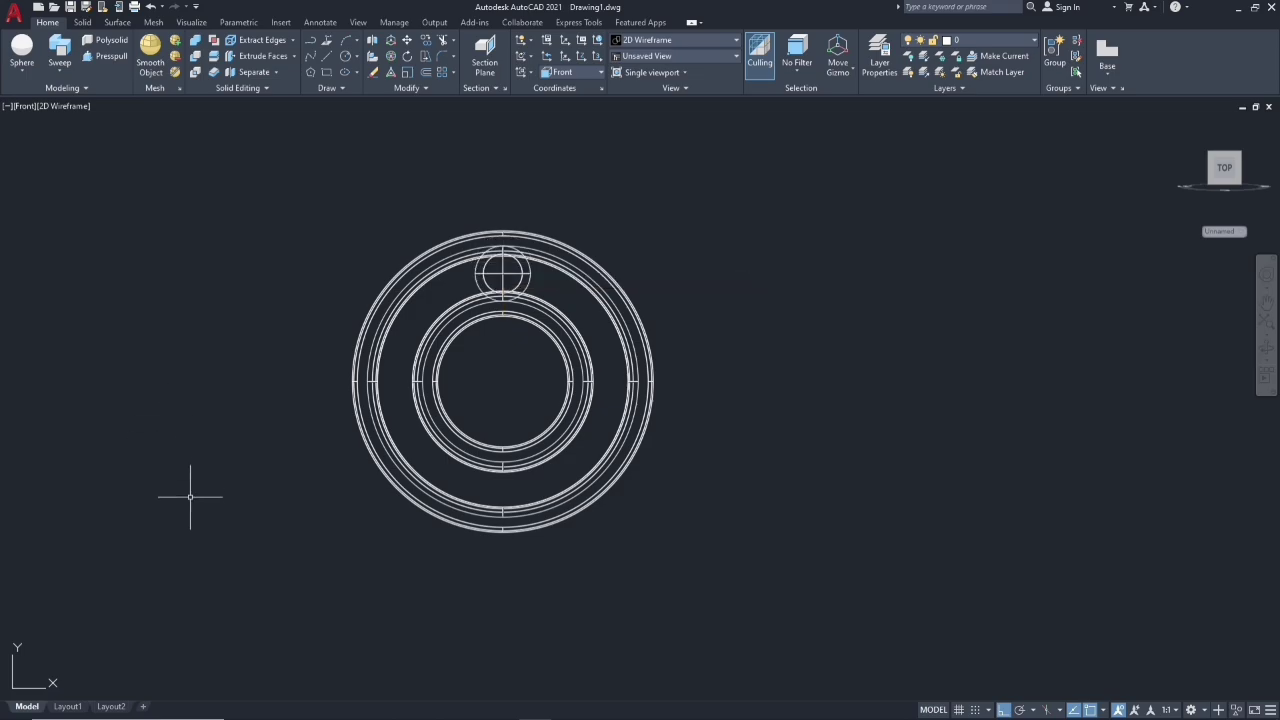
{"action": "mouse_move", "coordinate": [190, 496]}
{"action": "middle_mouse_down", "text": "shift"}
{"action": "mouse_move", "coordinate": [410, 578]}
{"action": "mouse_move", "coordinate": [374, 577]}
{"action": "middle_mouse_up", "text": "shift"}
- 3D-move the ball 10 units along the bearing axis to centre it in the groove
{"action": "scroll", "coordinate": [742, 290], "scroll_direction": "up", "scroll_amount": 3}
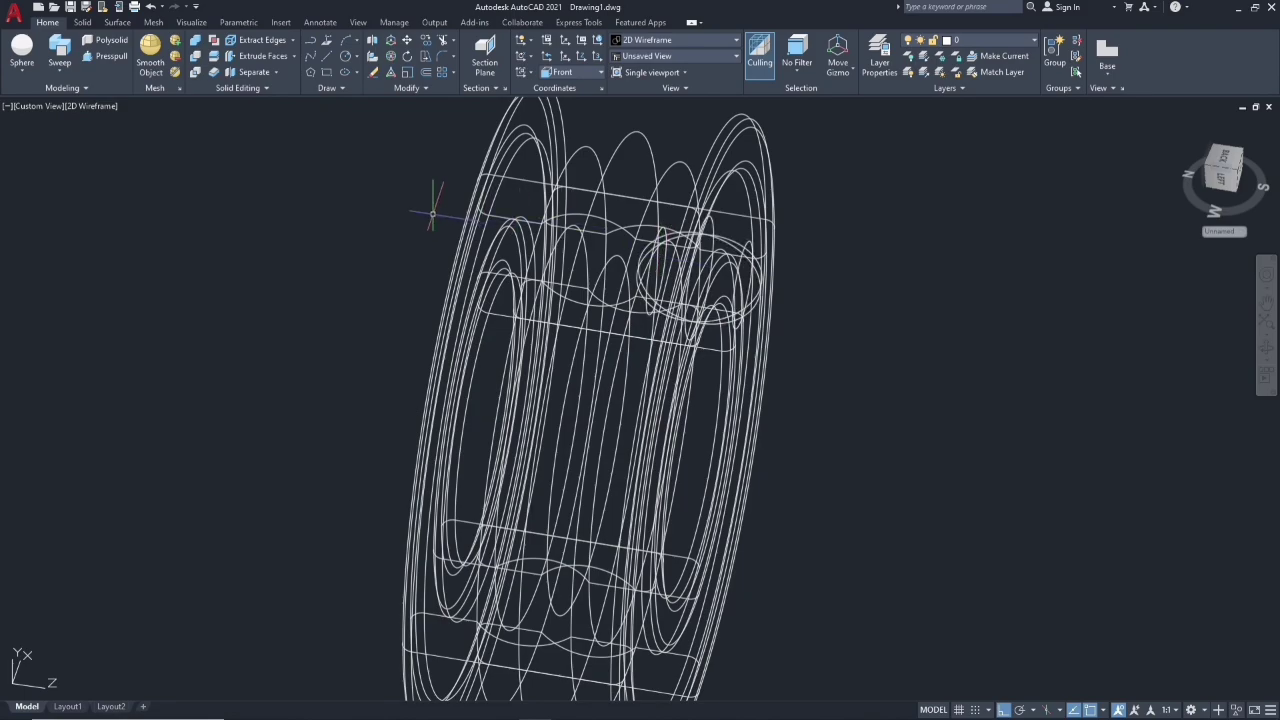
{"action": "left_click", "coordinate": [394, 42]}
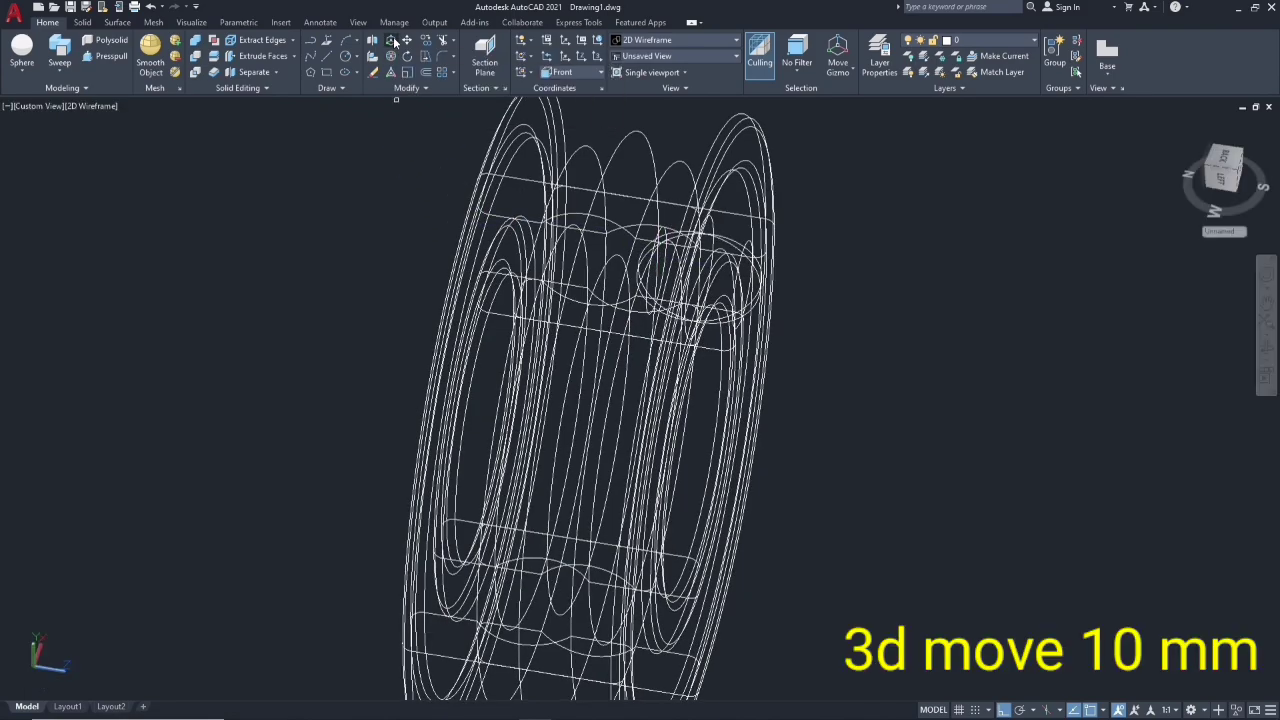
{"action": "left_click", "coordinate": [721, 241]}
{"action": "key", "text": "Return"}
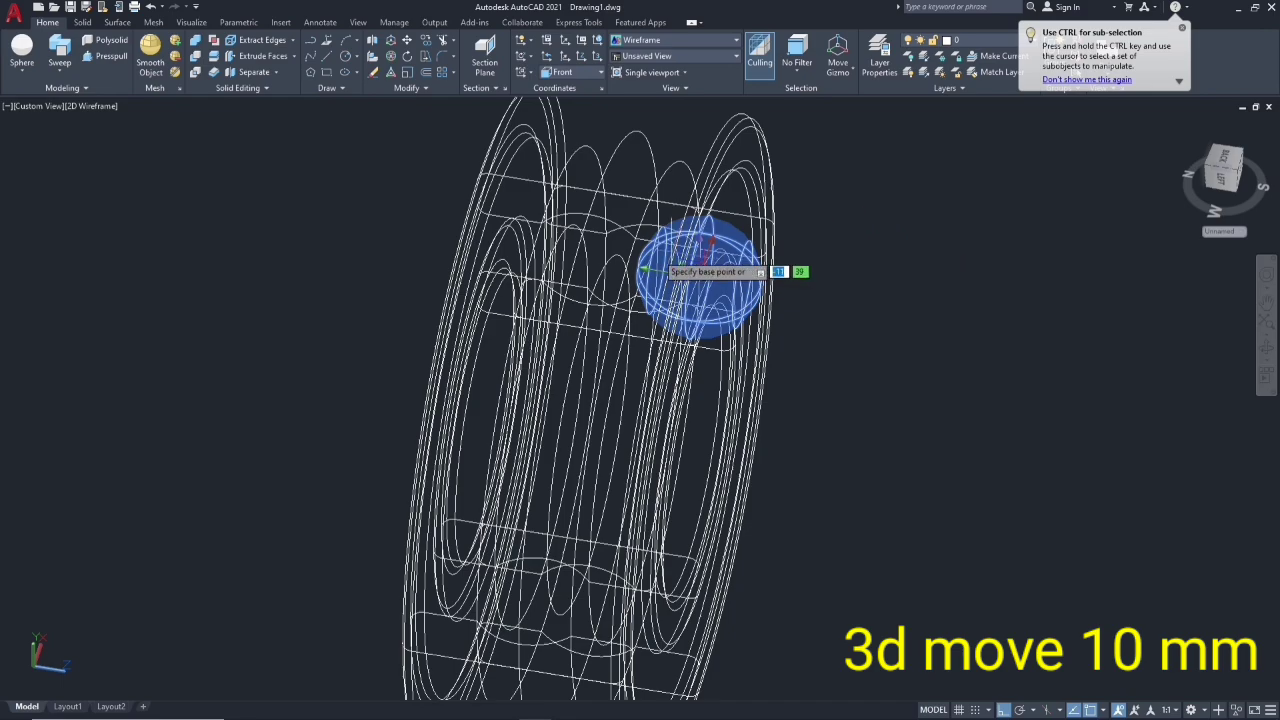
{"action": "left_click", "coordinate": [702, 276]}
{"action": "type", "text": "10"}
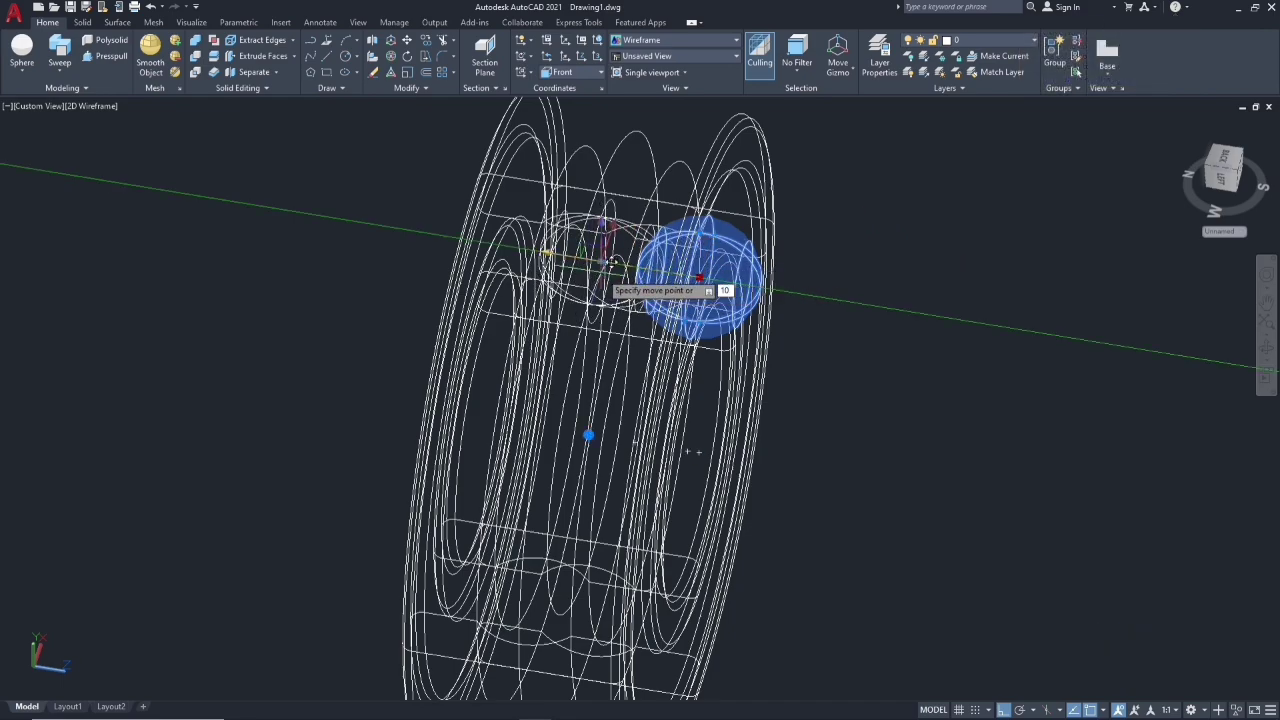
{"action": "key", "text": "Return"}
{"action": "key", "text": "Return"}
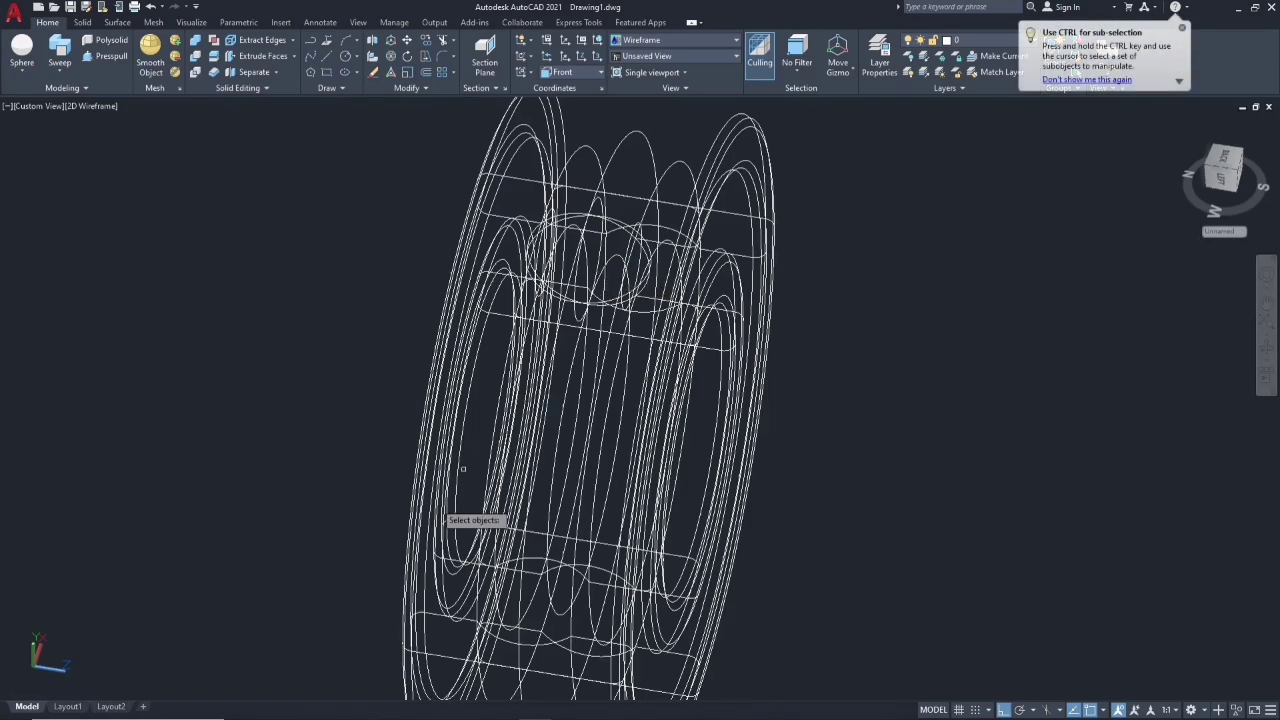
{"action": "middle_click_drag", "start_coordinate": [196, 522], "coordinate": [229, 518], "text": "shift"}
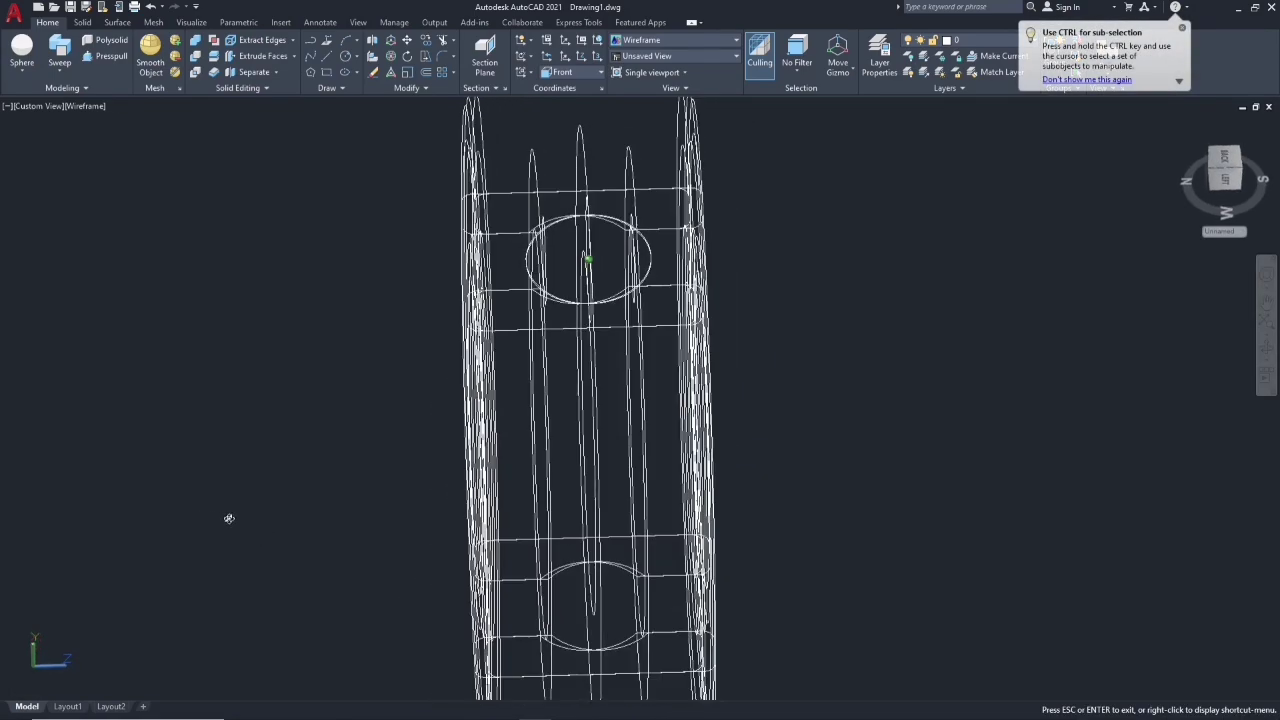
{"action": "key", "text": "Escape"}
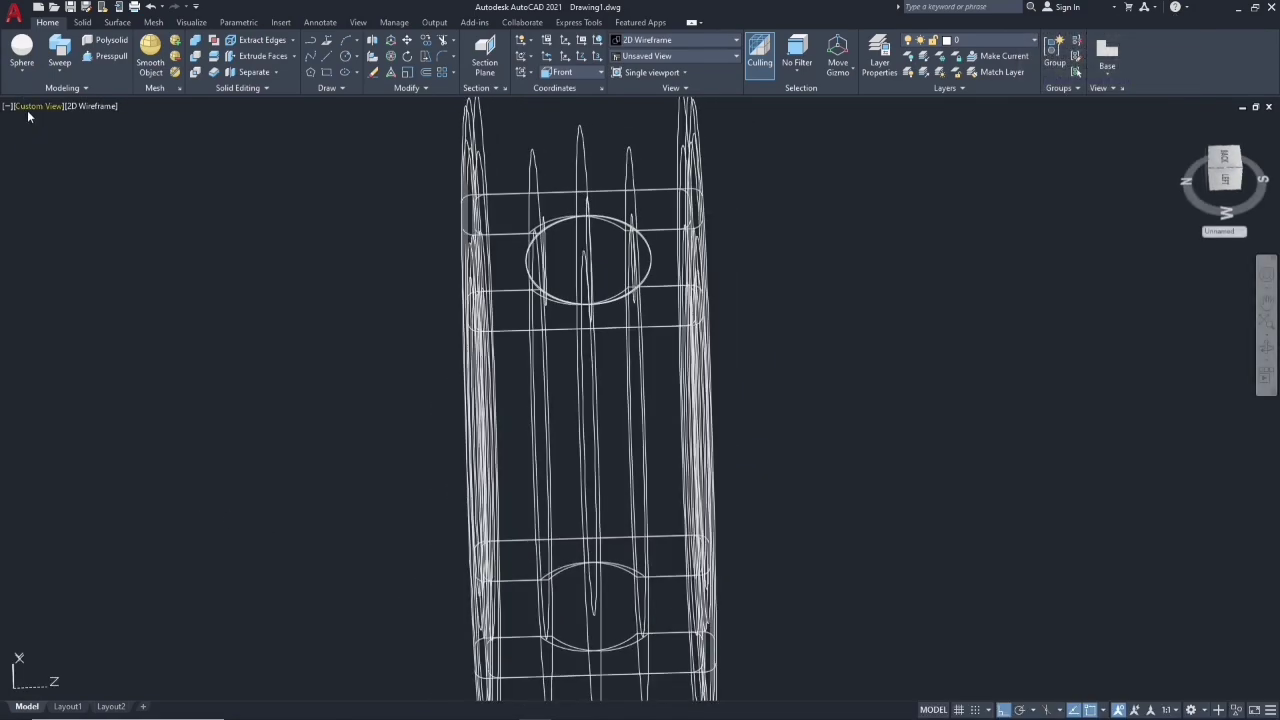
{"action": "left_click", "coordinate": [28, 107]}
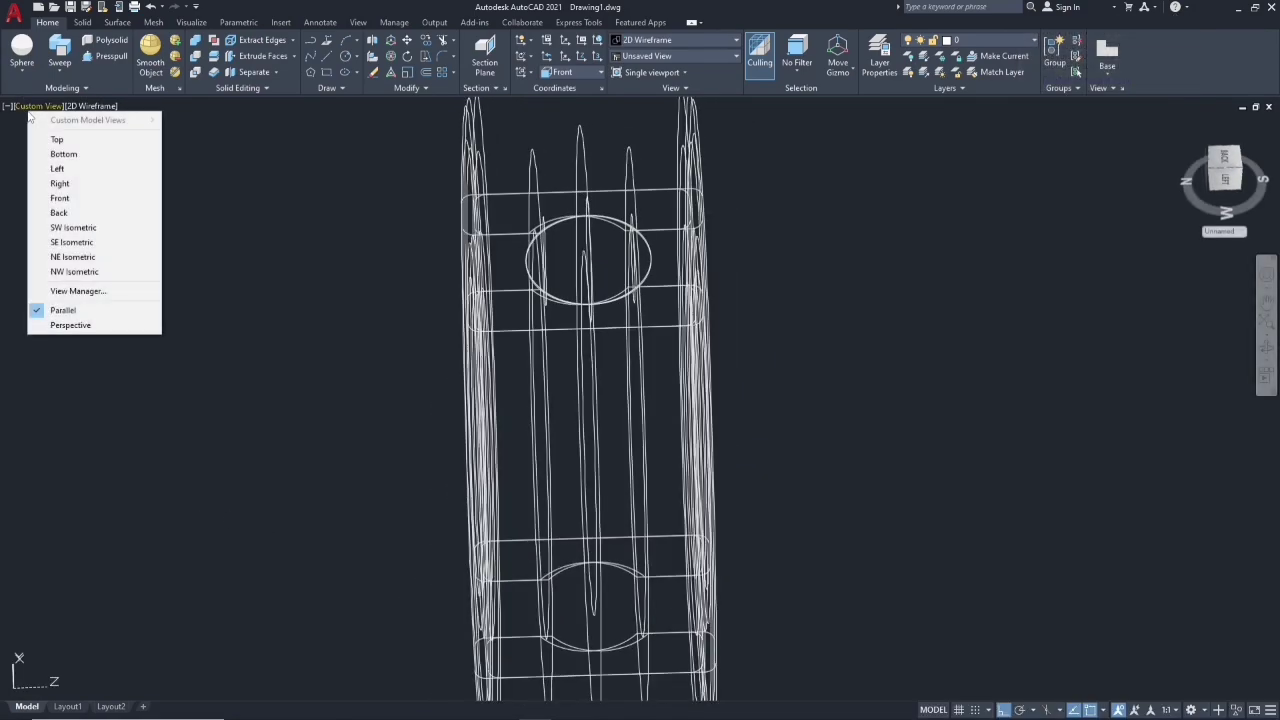
- From the Front view, polar-array the ball into 8 items around the bearing centre
{"action": "left_click", "coordinate": [46, 198]}
{"action": "scroll", "coordinate": [178, 273], "scroll_direction": "down", "scroll_amount": 2}
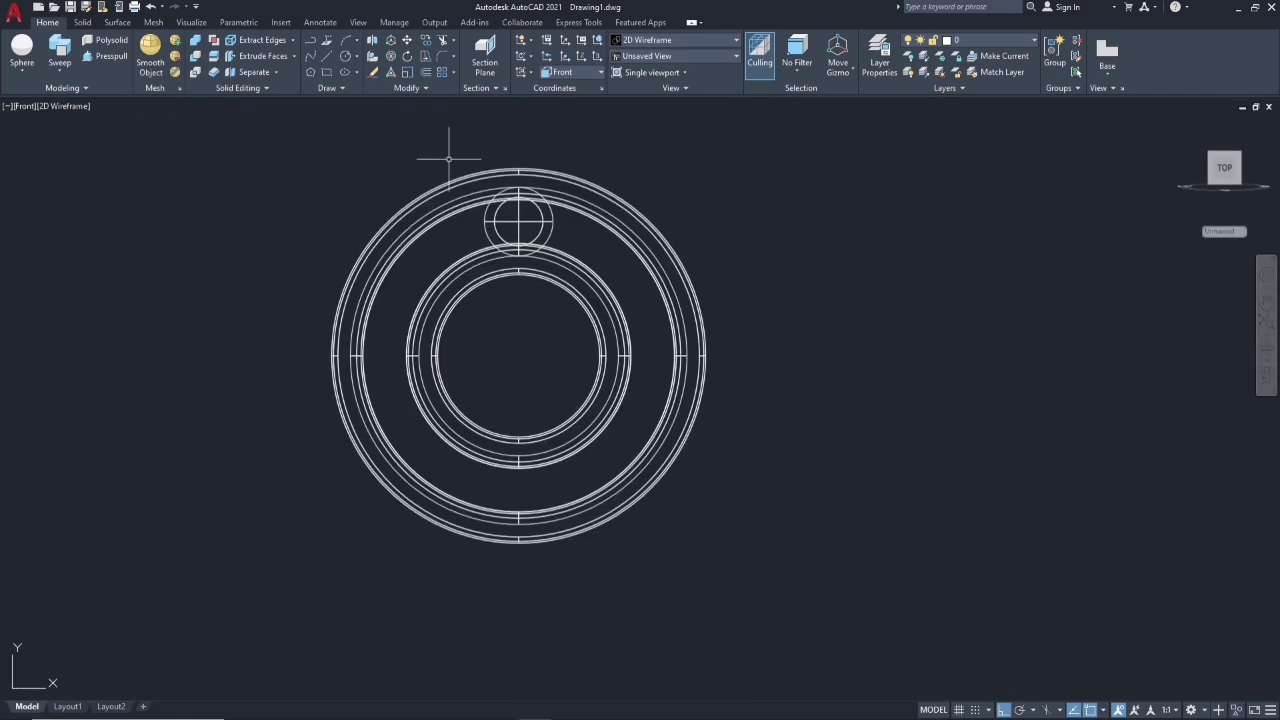
{"action": "left_click", "coordinate": [453, 73]}
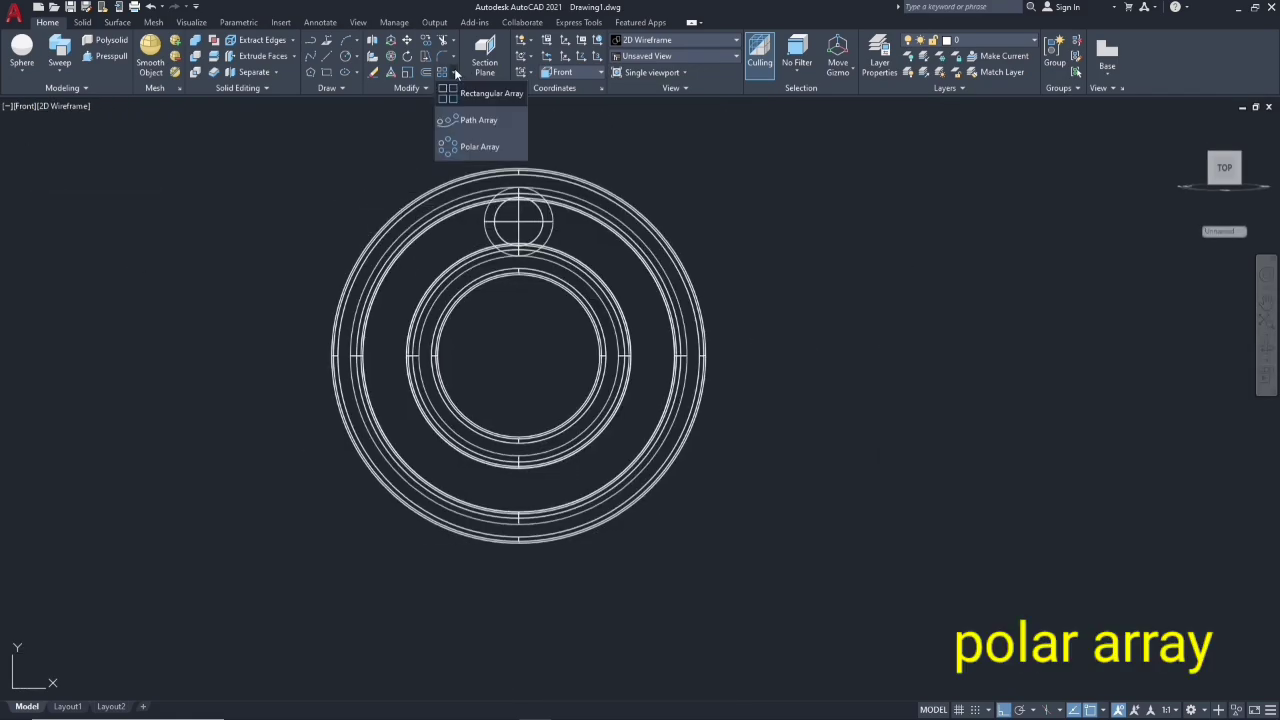
{"action": "left_click", "coordinate": [455, 147]}
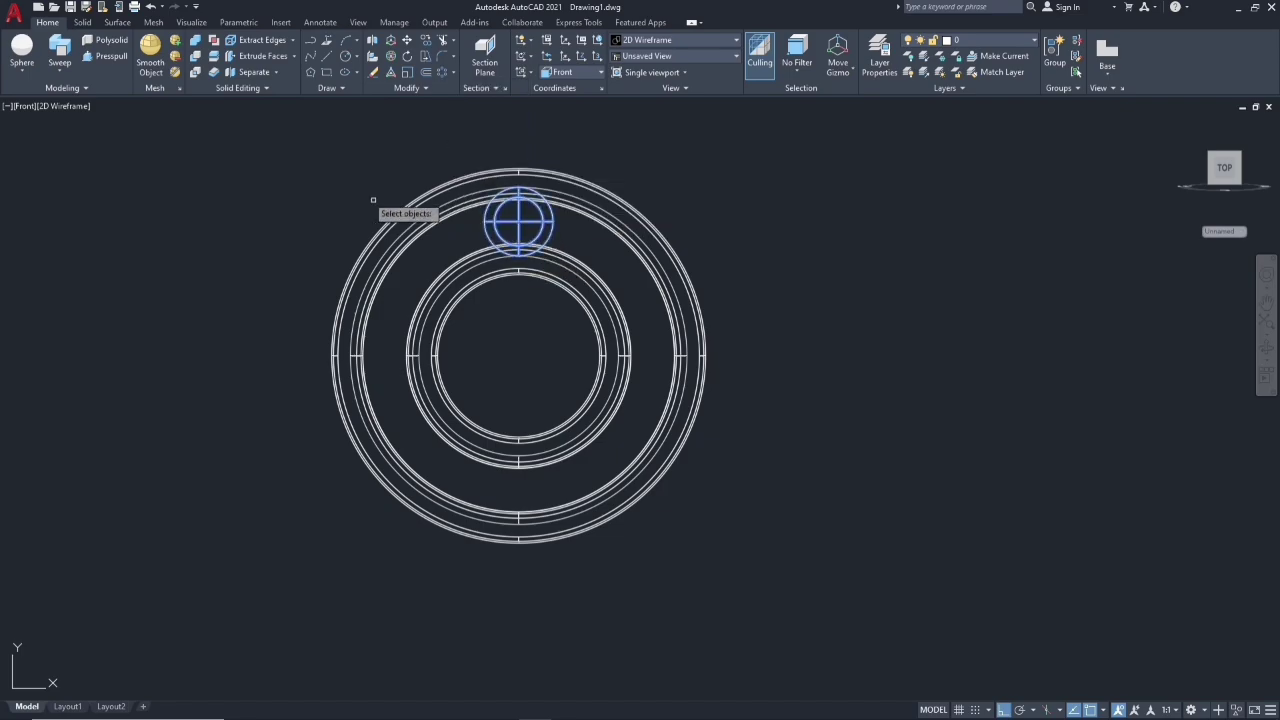
{"action": "key", "text": "Return"}
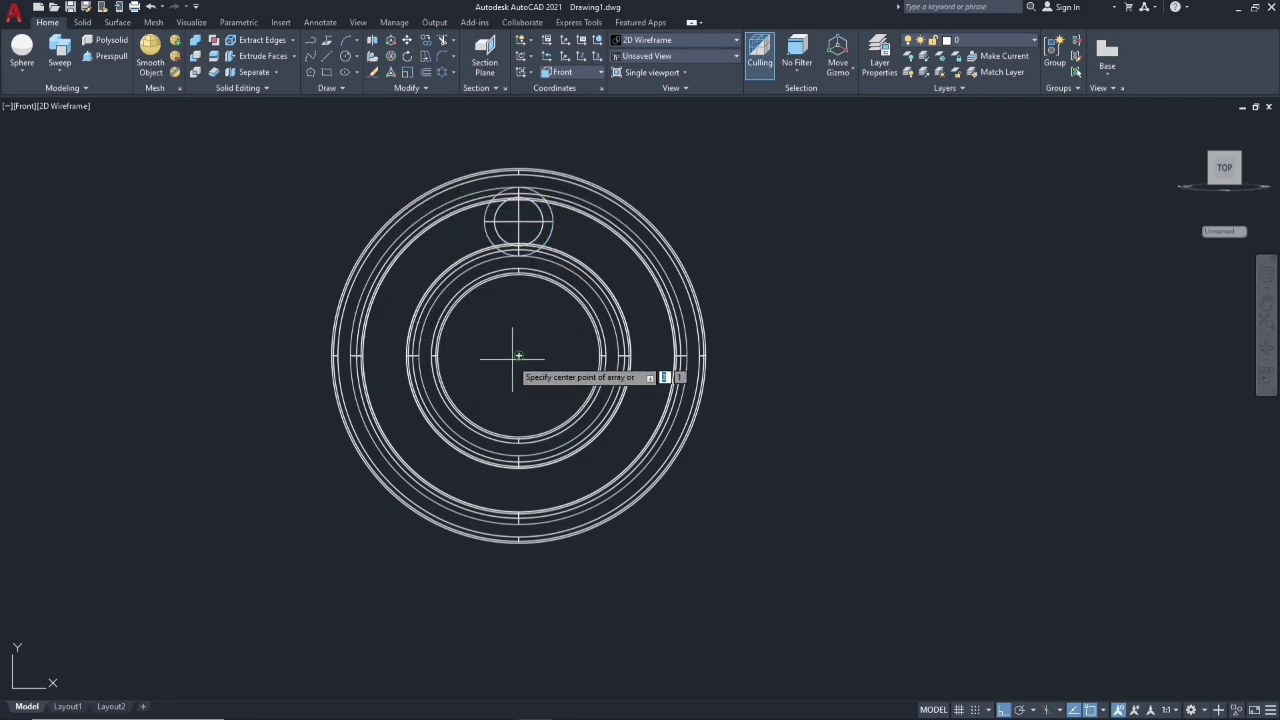
{"action": "left_click", "coordinate": [519, 355]}
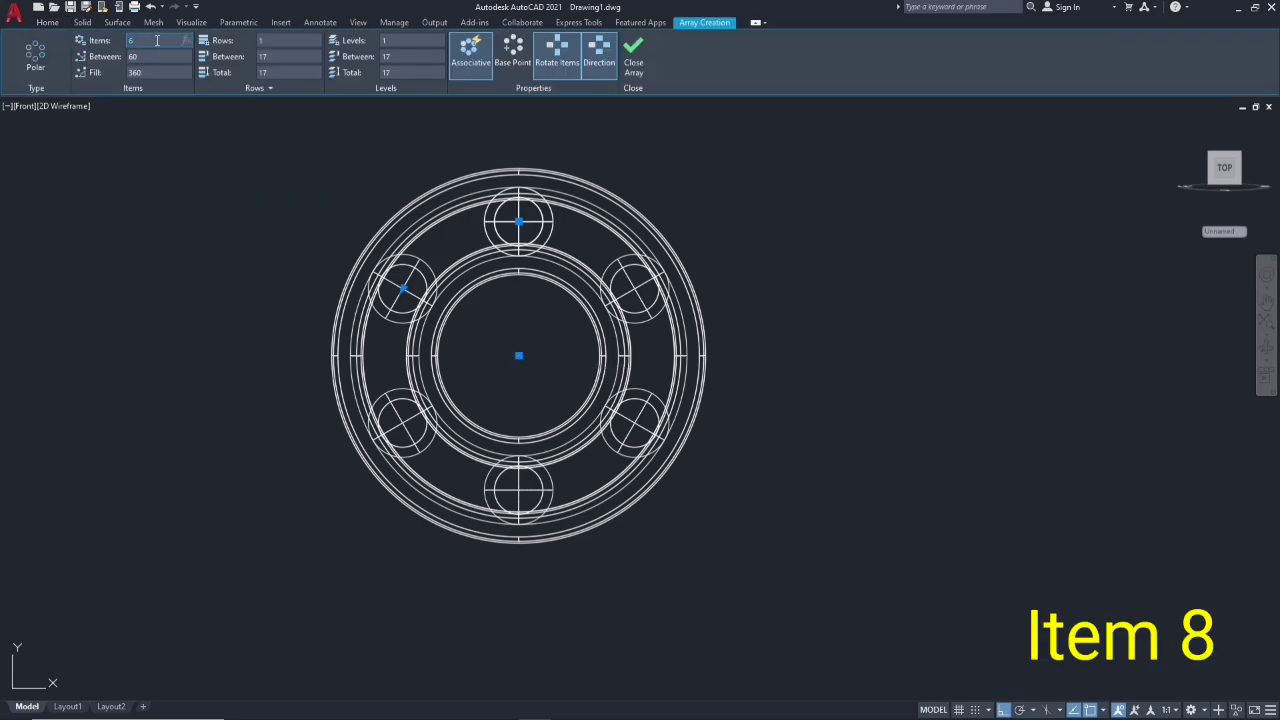
{"action": "type", "text": "8"}
{"action": "key", "text": "Return"}
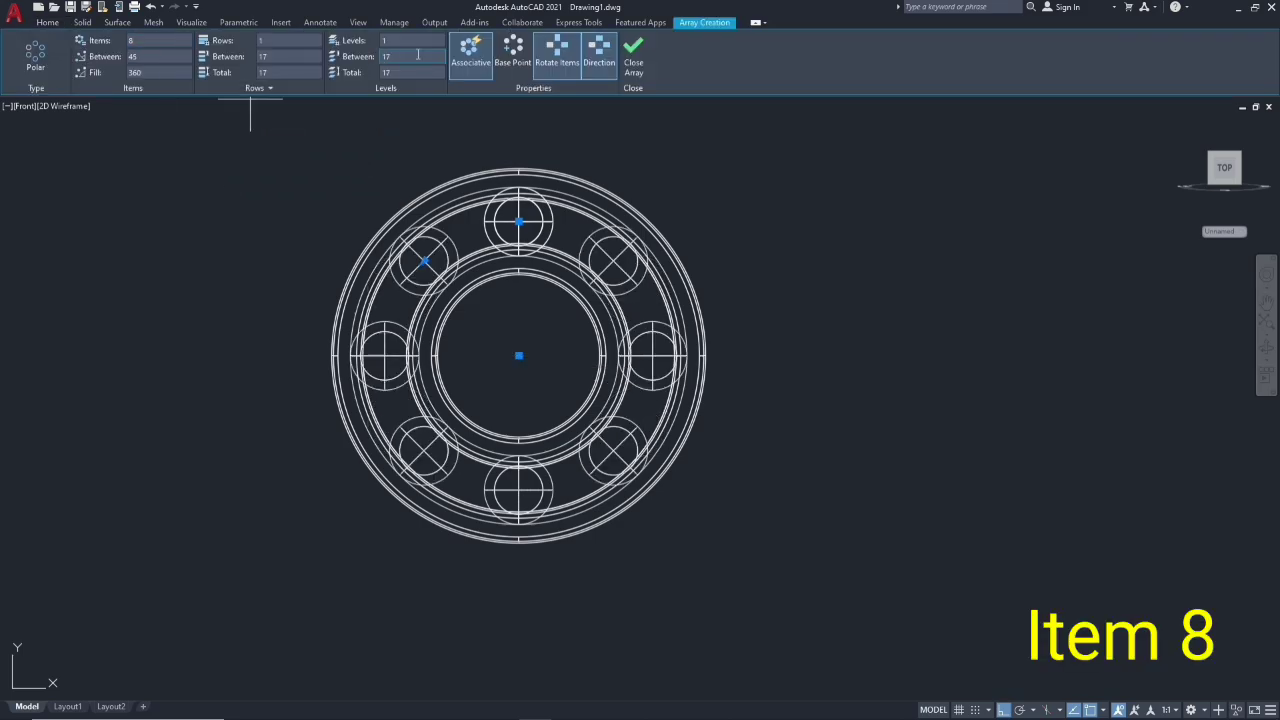
{"action": "key", "text": "Return"}
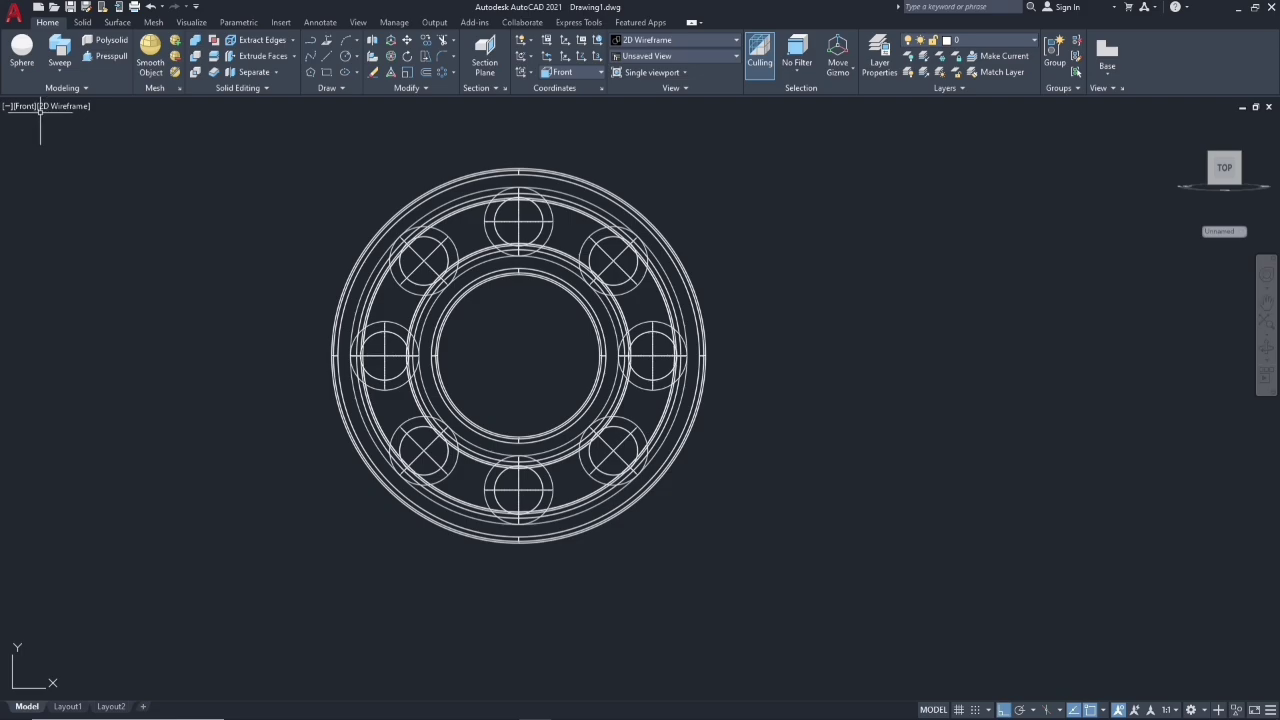
{"action": "left_click", "coordinate": [53, 104]}
{"action": "left_click", "coordinate": [70, 197]}
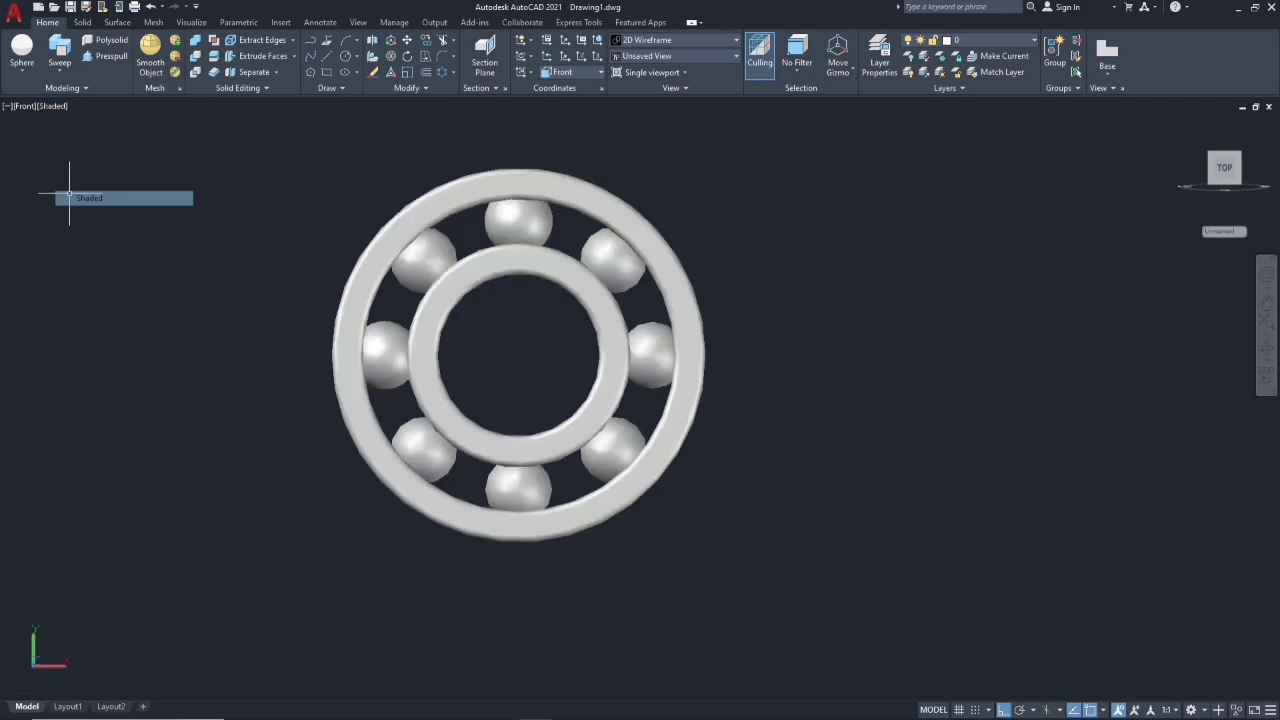
{"action": "mouse_move", "coordinate": [203, 354]}
{"action": "middle_mouse_down", "text": "shift"}
{"action": "mouse_move", "coordinate": [323, 380]}
{"action": "mouse_move", "coordinate": [733, 363]}
{"action": "mouse_move", "coordinate": [731, 443]}
{"action": "mouse_move", "coordinate": [820, 430]}
{"action": "mouse_move", "coordinate": [286, 354]}
{"action": "mouse_move", "coordinate": [217, 371]}
{"action": "mouse_move", "coordinate": [251, 391]}
{"action": "middle_mouse_up", "text": "shift"}
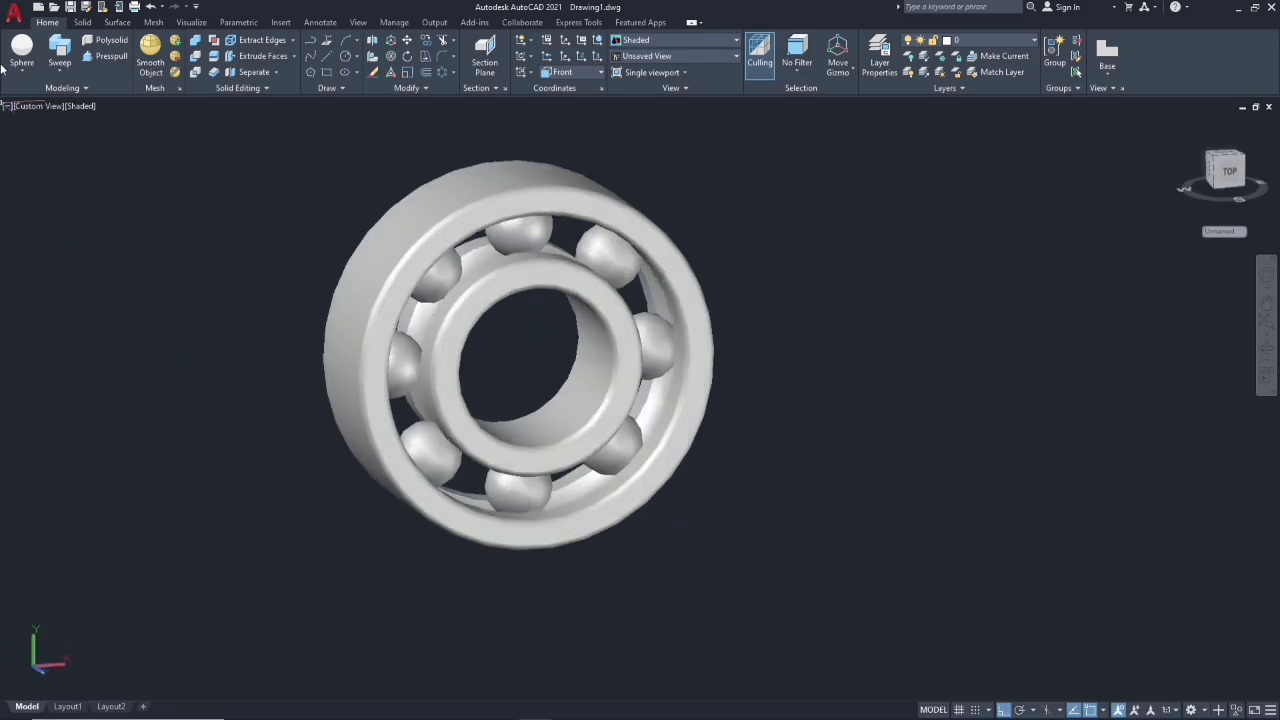
{"action": "left_click", "coordinate": [26, 107]}
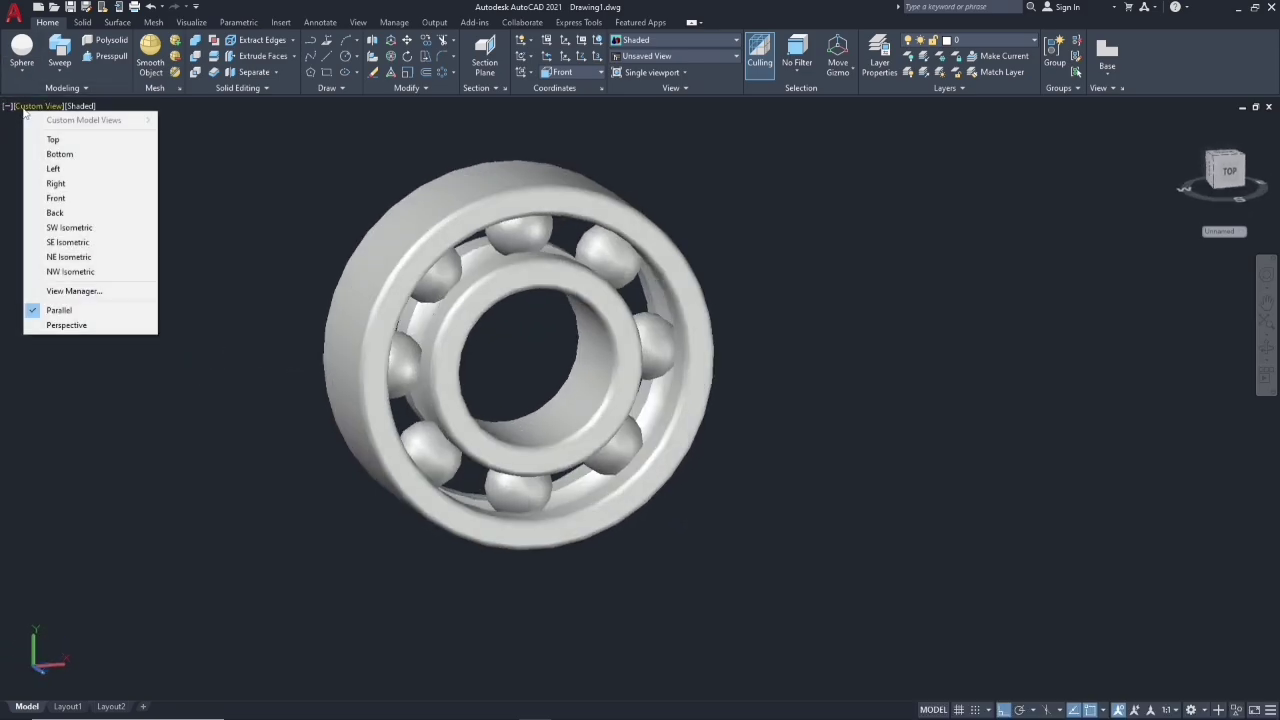
{"action": "left_click", "coordinate": [65, 199]}
{"action": "left_click", "coordinate": [48, 106]}
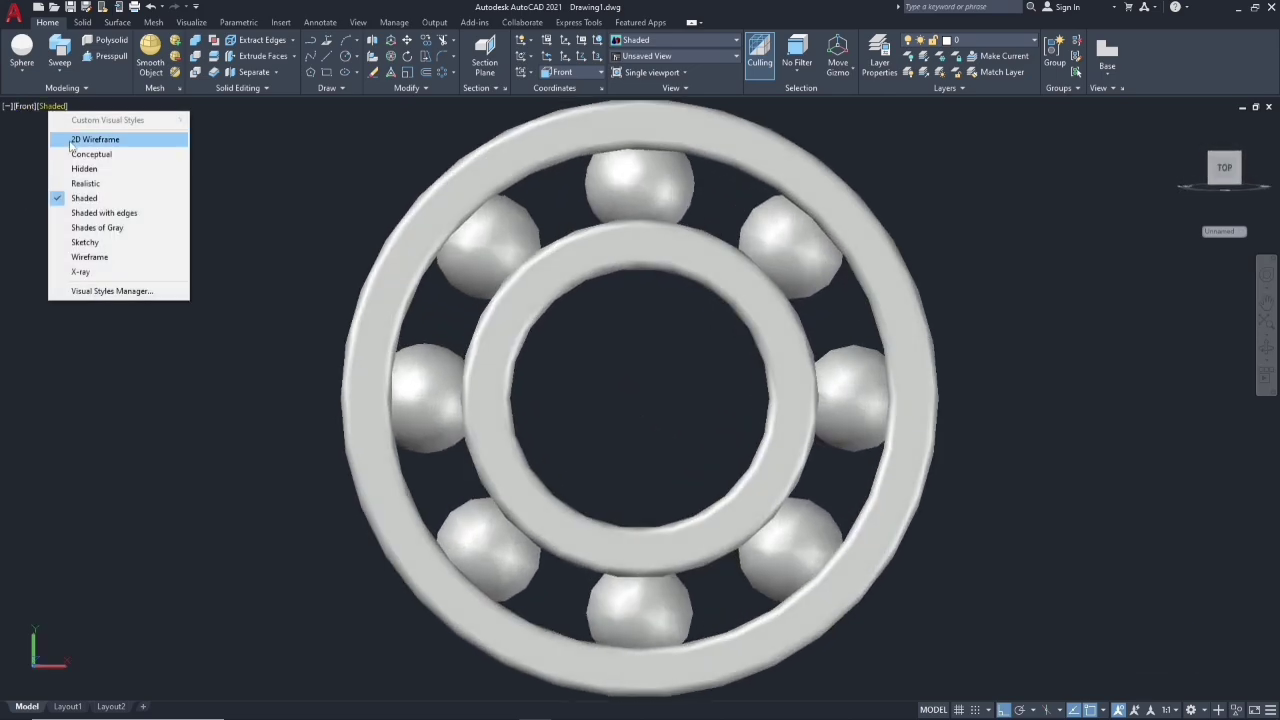
{"action": "left_click", "coordinate": [84, 141]}
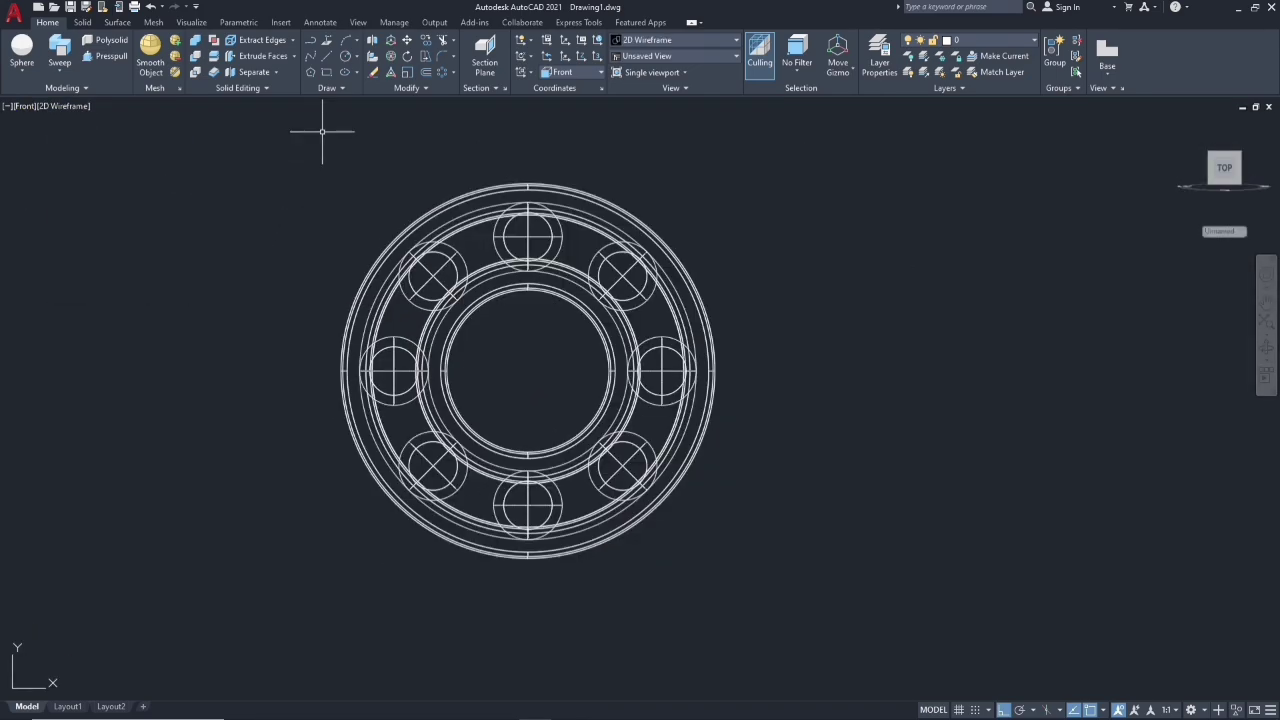
- Draw a start-end-radius arc across the top ball
{"action": "left_click", "coordinate": [357, 45]}
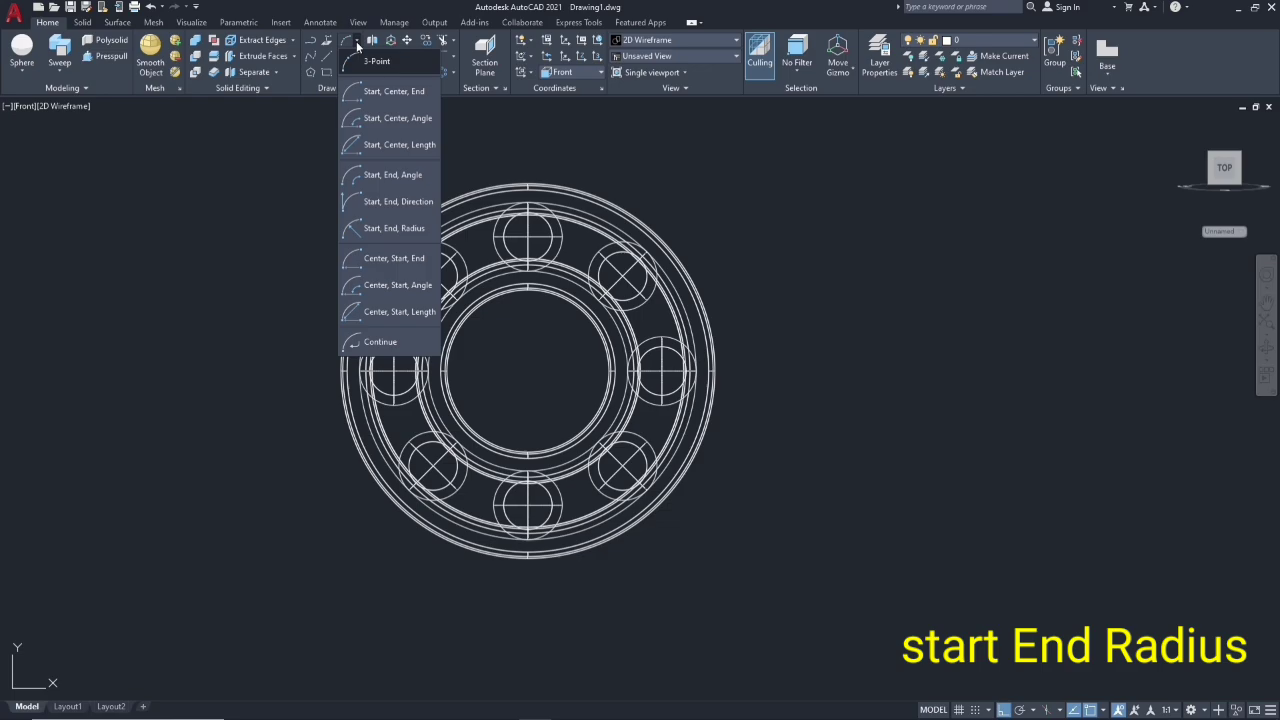
{"action": "left_click", "coordinate": [385, 230]}
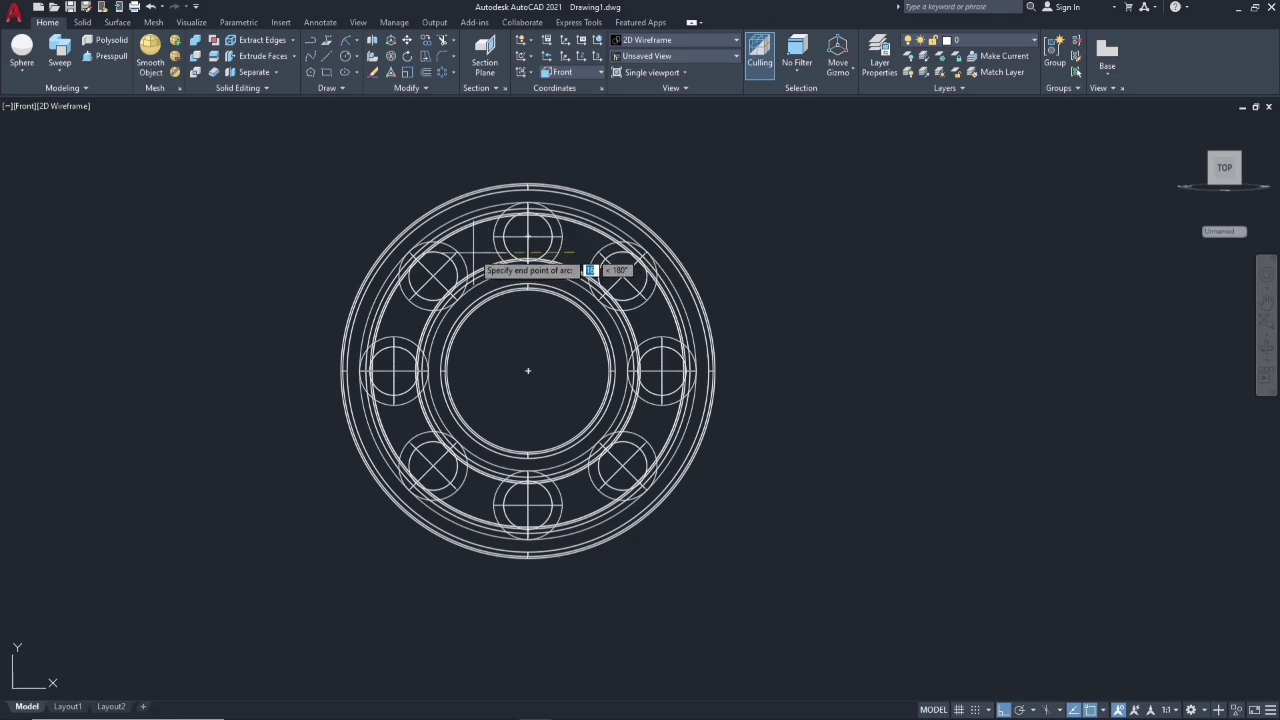
{"action": "key", "text": "Escape"}
{"action": "left_click", "coordinate": [560, 225]}
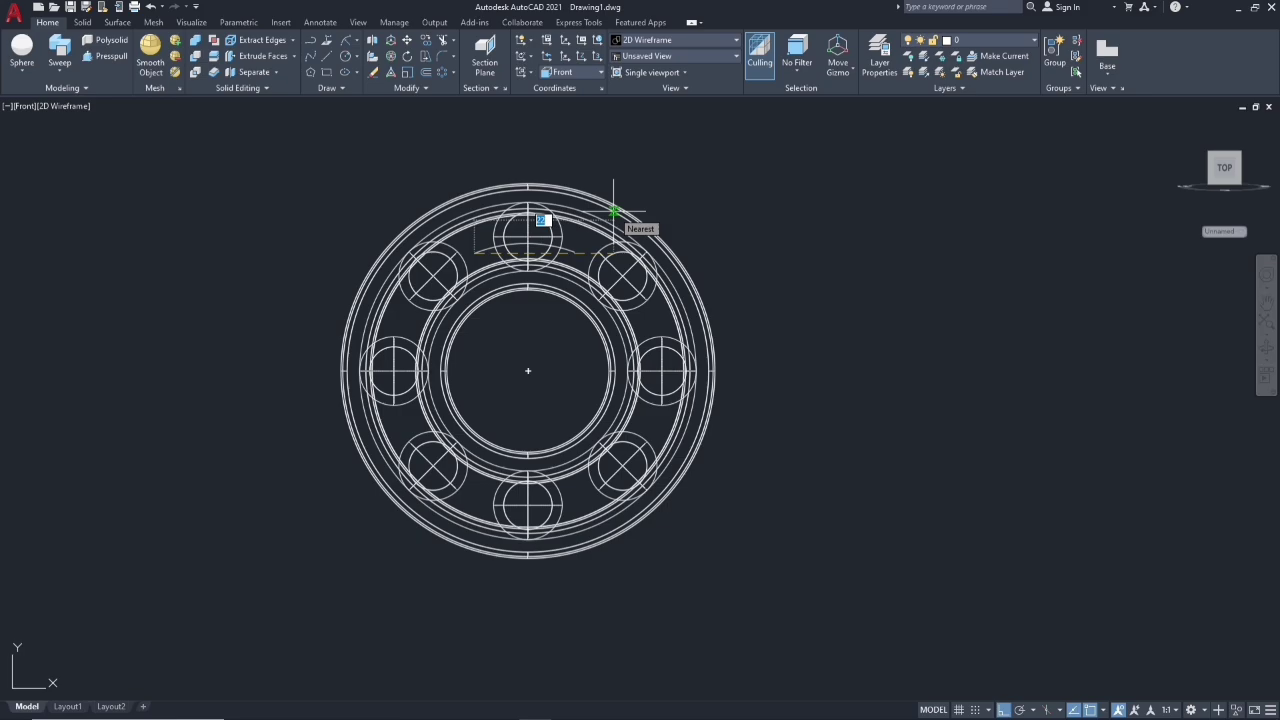
{"action": "left_click", "coordinate": [613, 210]}
{"action": "scroll", "coordinate": [480, 208], "scroll_direction": "up", "scroll_amount": 2}
{"action": "type", "text": "O"}
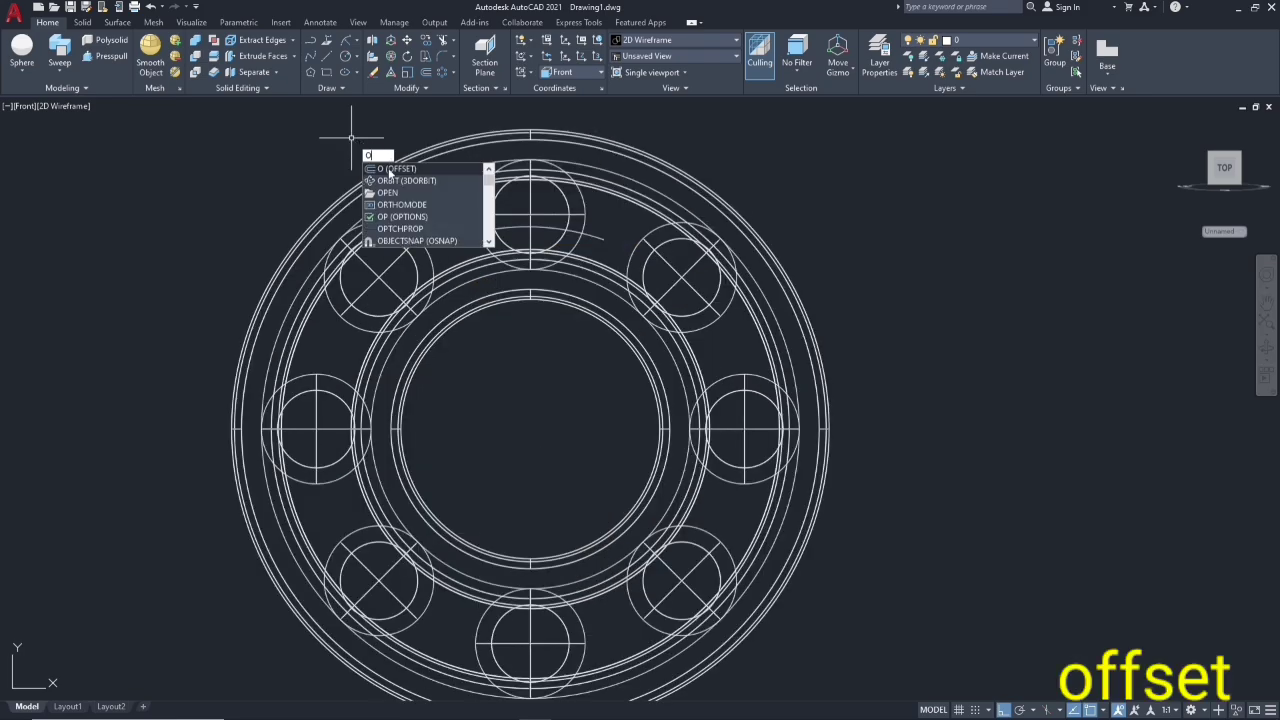
- Offset the arc outward to create a parallel arc
{"action": "key", "text": "Return"}
{"action": "left_click", "coordinate": [604, 240]}
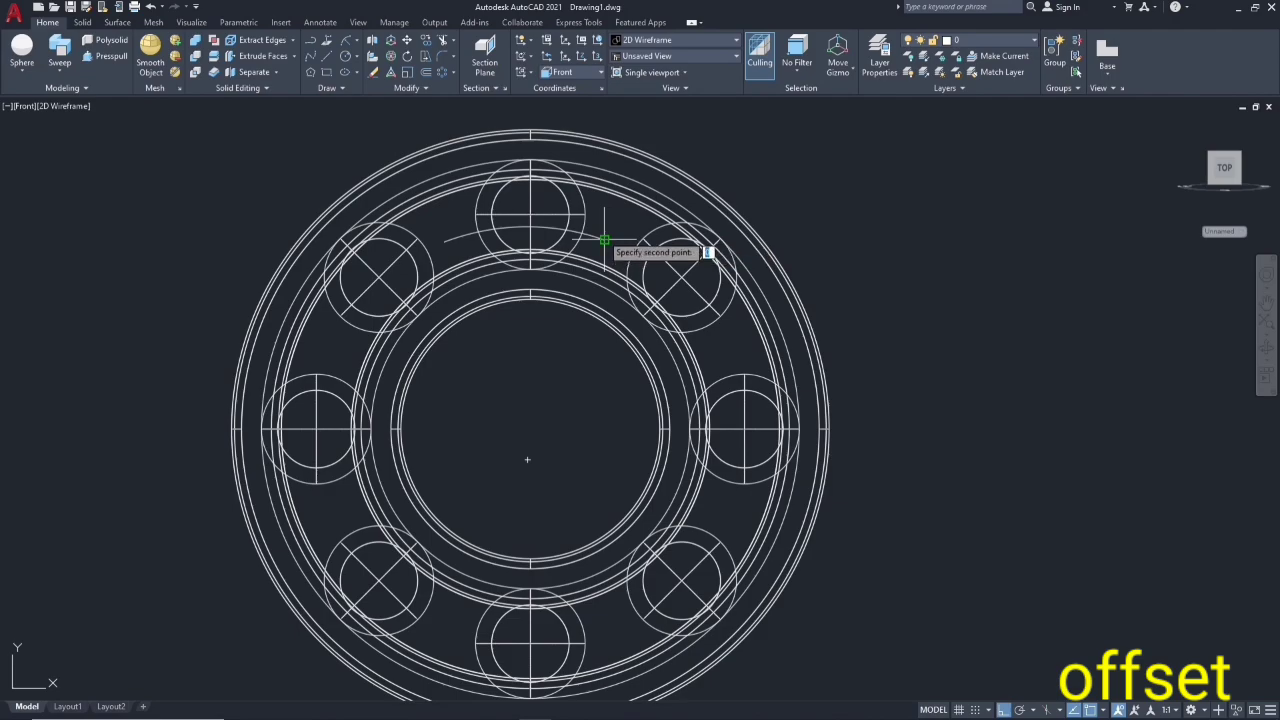
{"action": "left_click", "coordinate": [600, 240]}
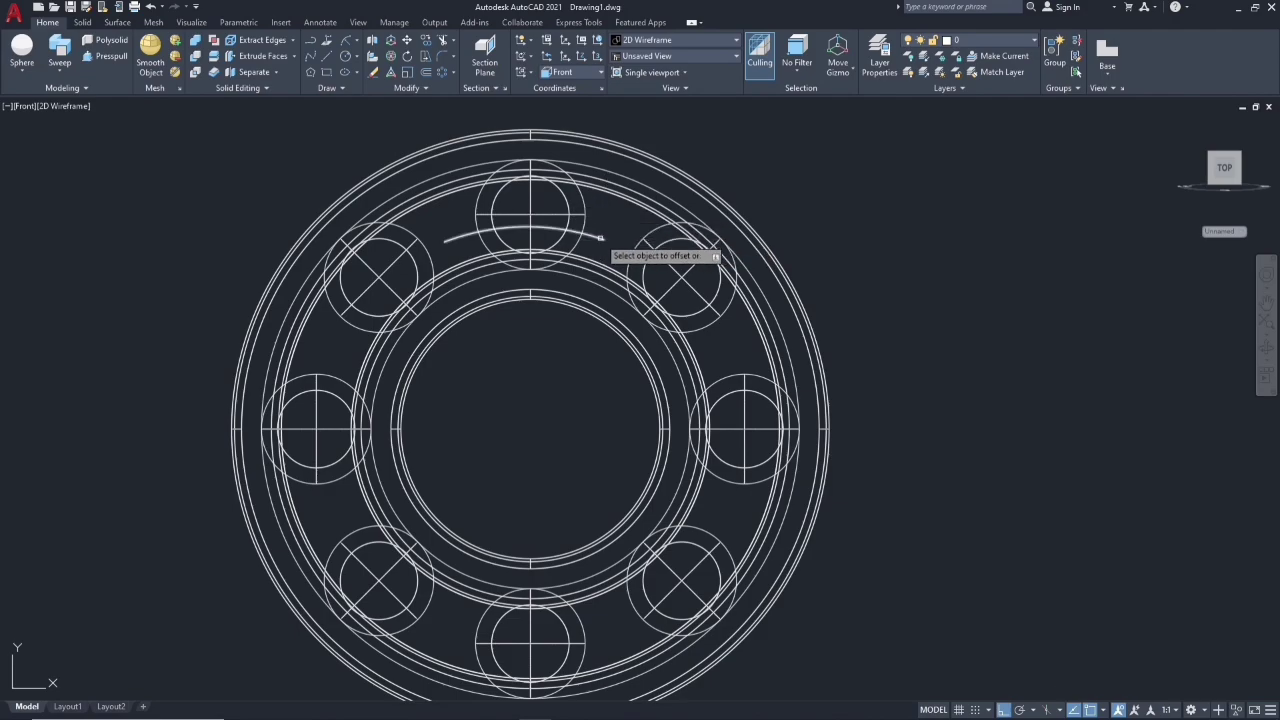
{"action": "left_click", "coordinate": [600, 208]}
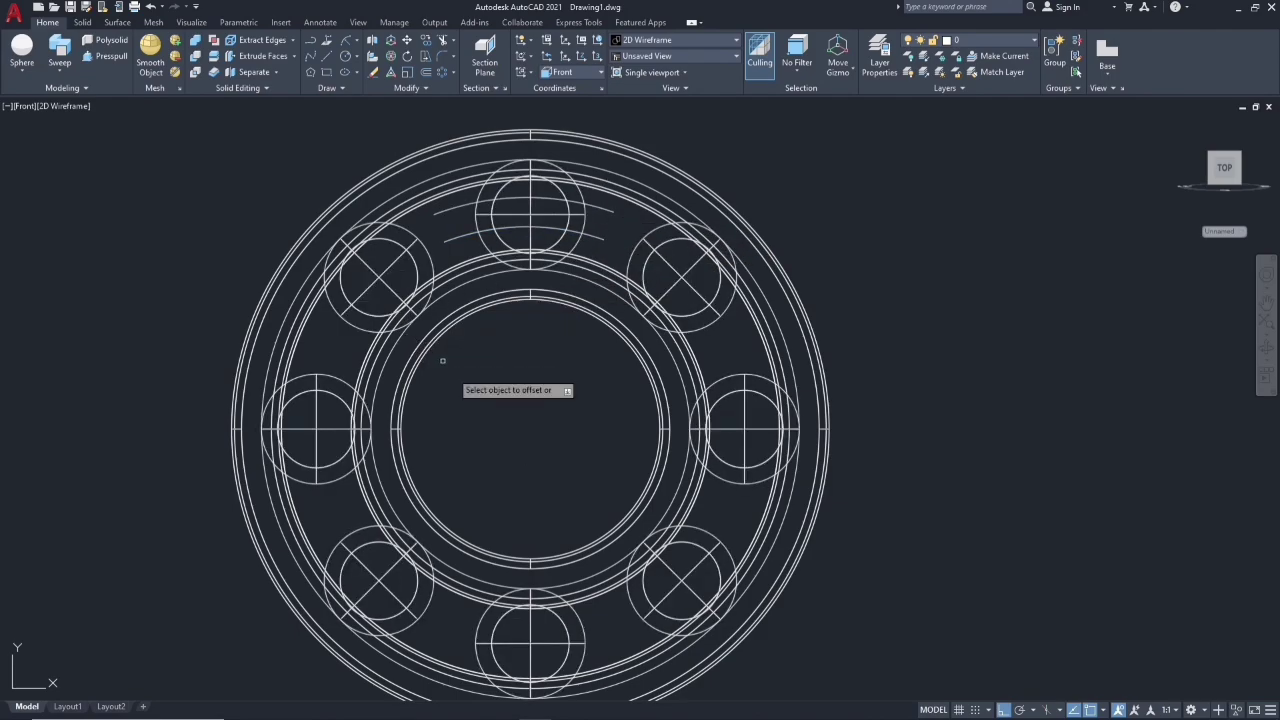
{"action": "key", "text": "Escape"}
- Join the two arcs' ends with short lines to close the band
{"action": "type", "text": "l"}
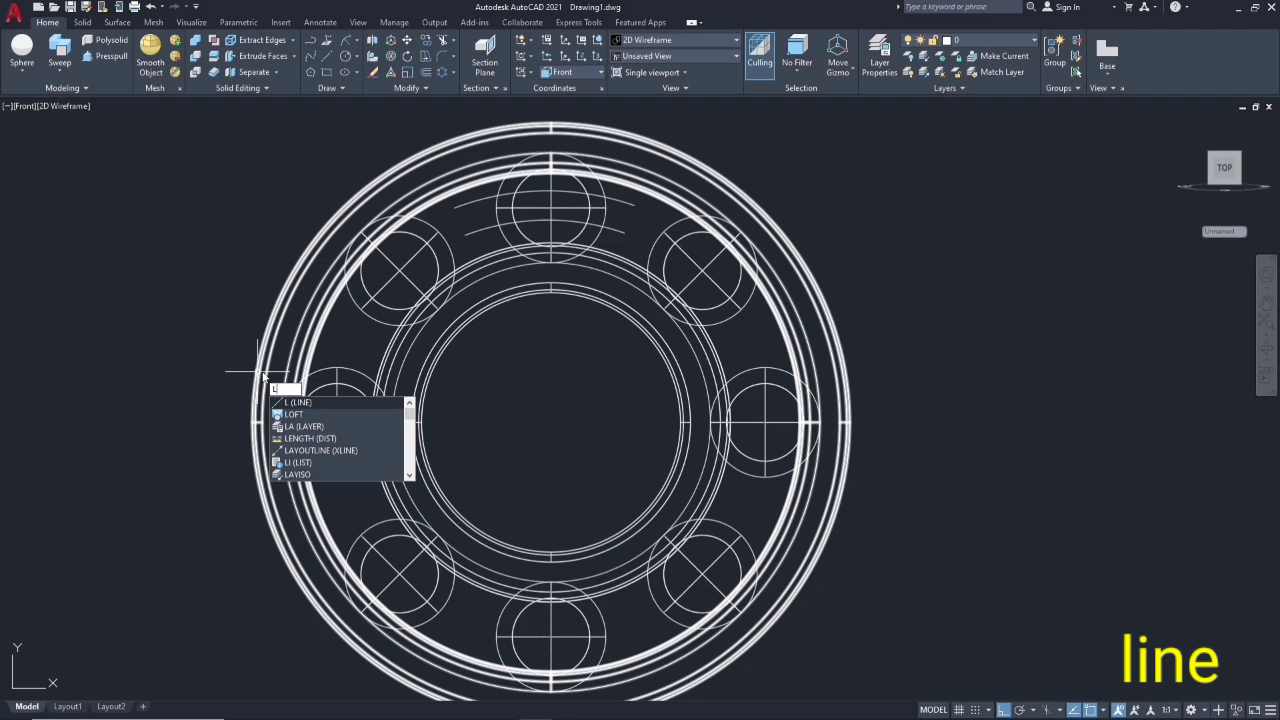
{"action": "key", "text": "Return"}
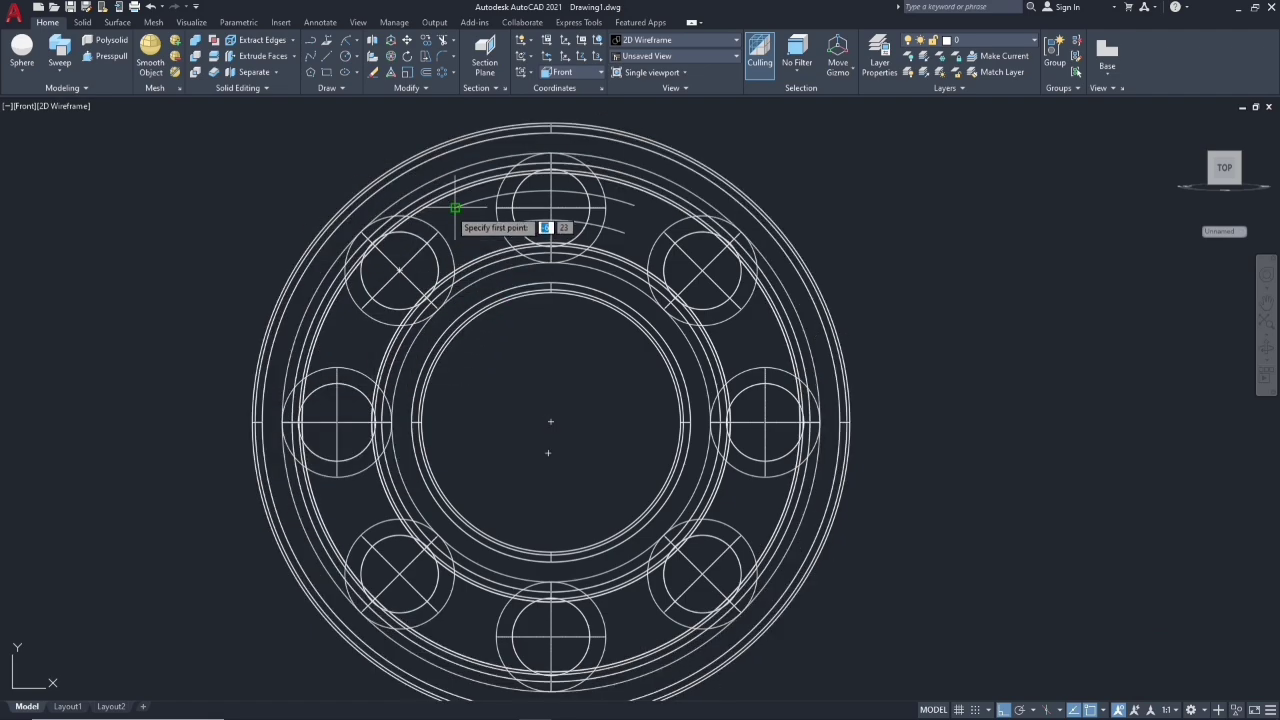
{"action": "right_click", "coordinate": [462, 234]}
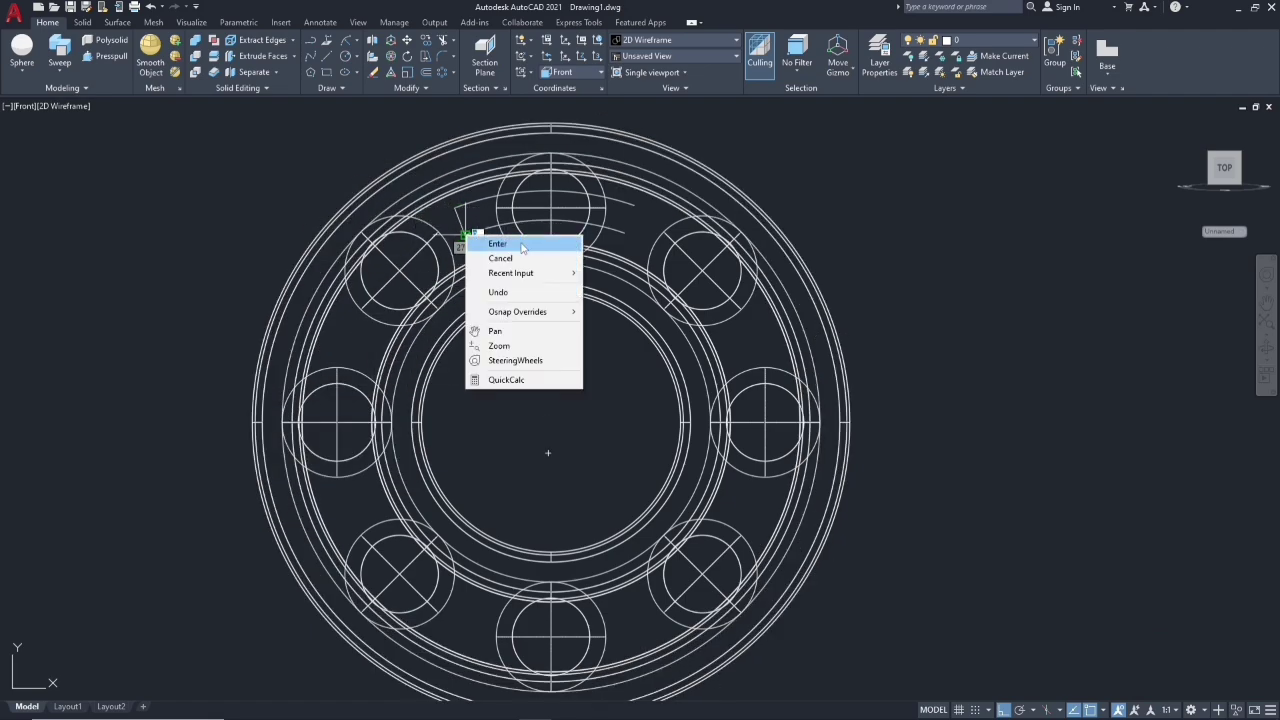
{"action": "left_click", "coordinate": [521, 244]}
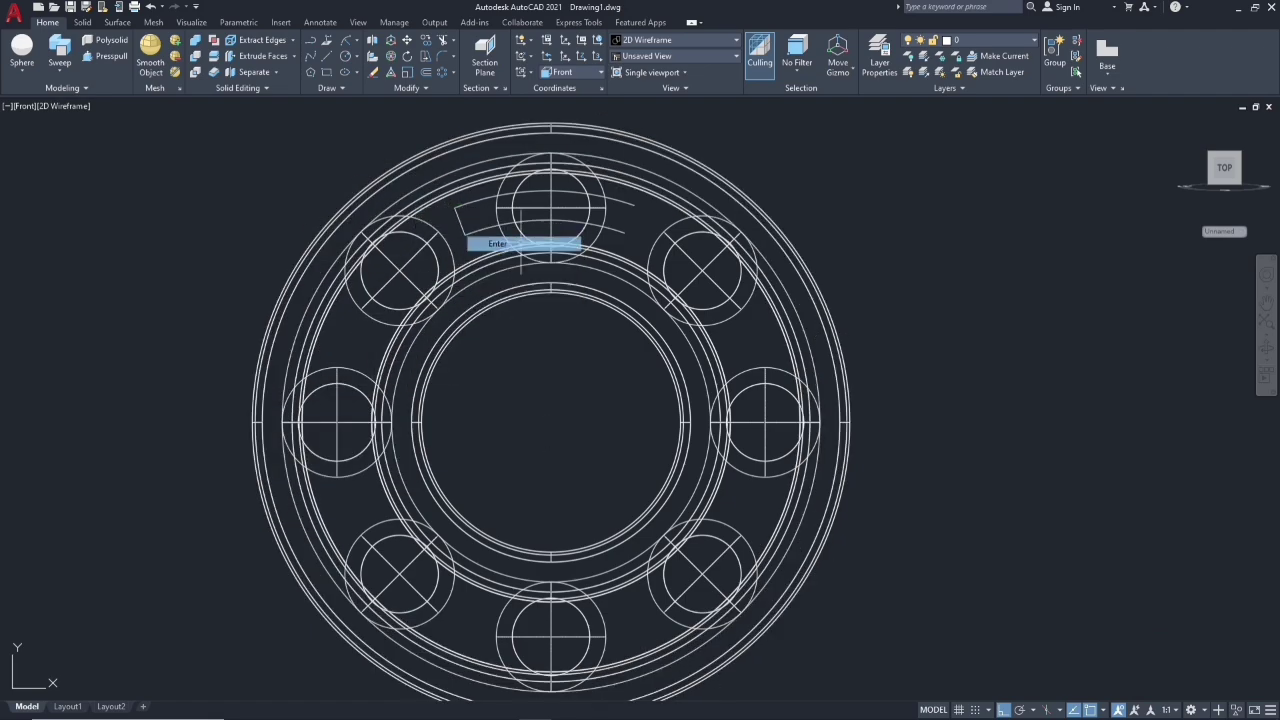
{"action": "left_click", "coordinate": [629, 212]}
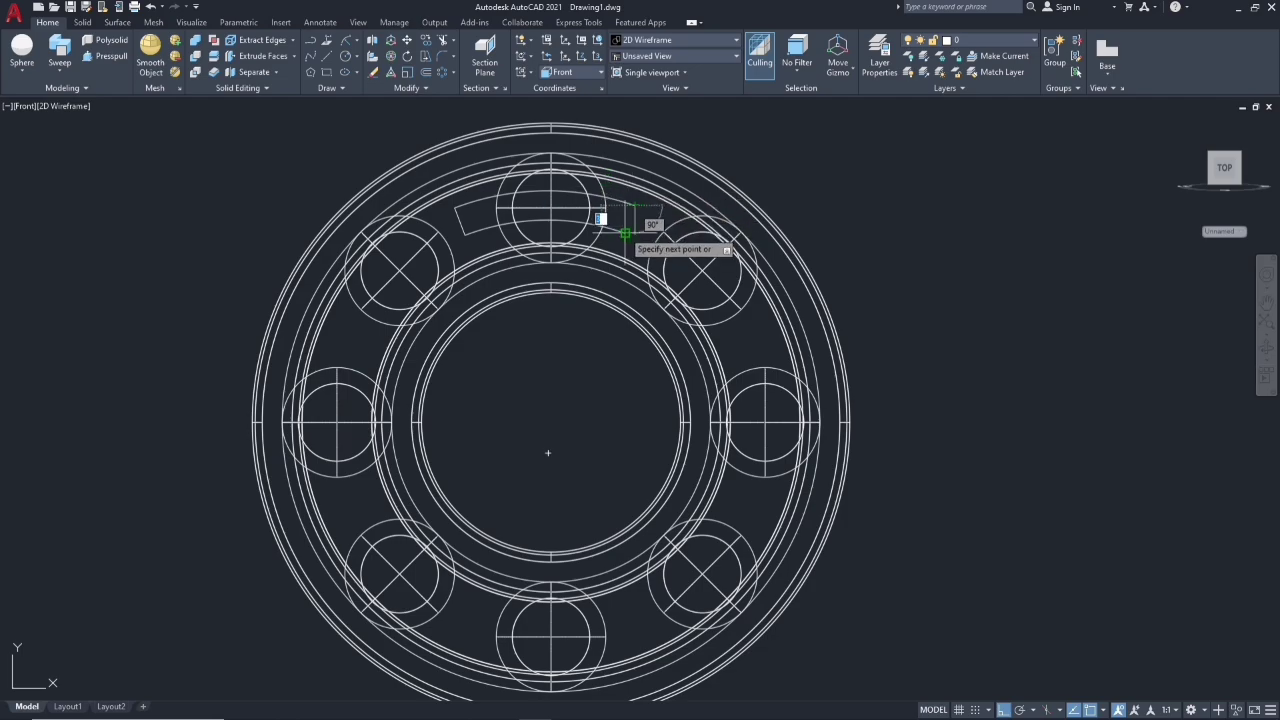
{"action": "left_click", "coordinate": [629, 233]}
{"action": "right_click", "coordinate": [629, 233]}
{"action": "left_click", "coordinate": [645, 240]}
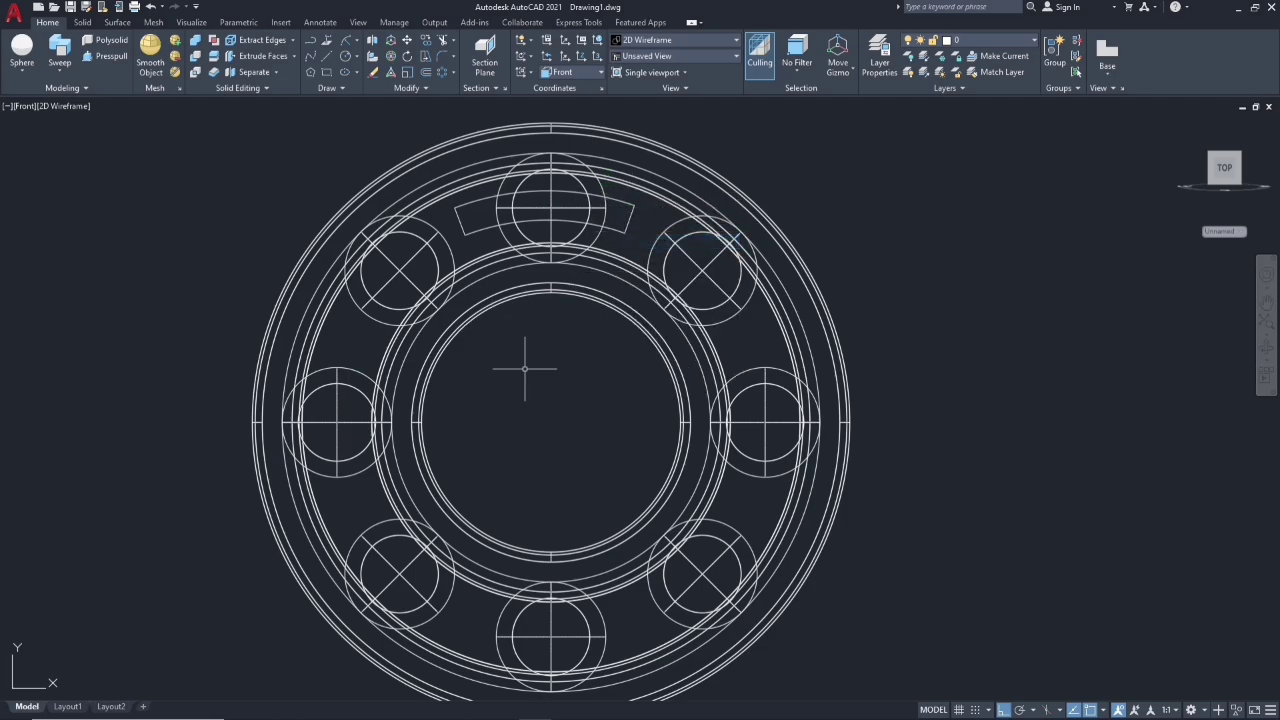
{"action": "left_click", "coordinate": [26, 108]}
- Switch to the SW Isometric view with the Shaded visual style
{"action": "left_click", "coordinate": [46, 224]}
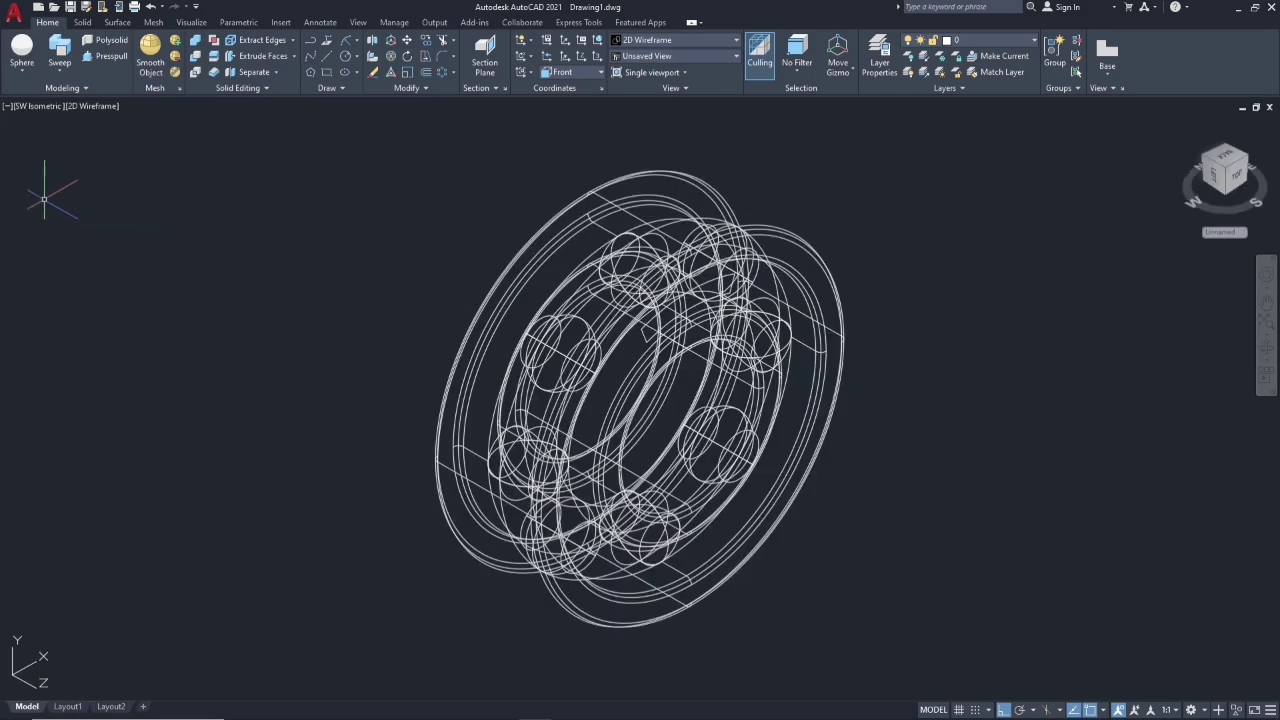
{"action": "left_click", "coordinate": [88, 105]}
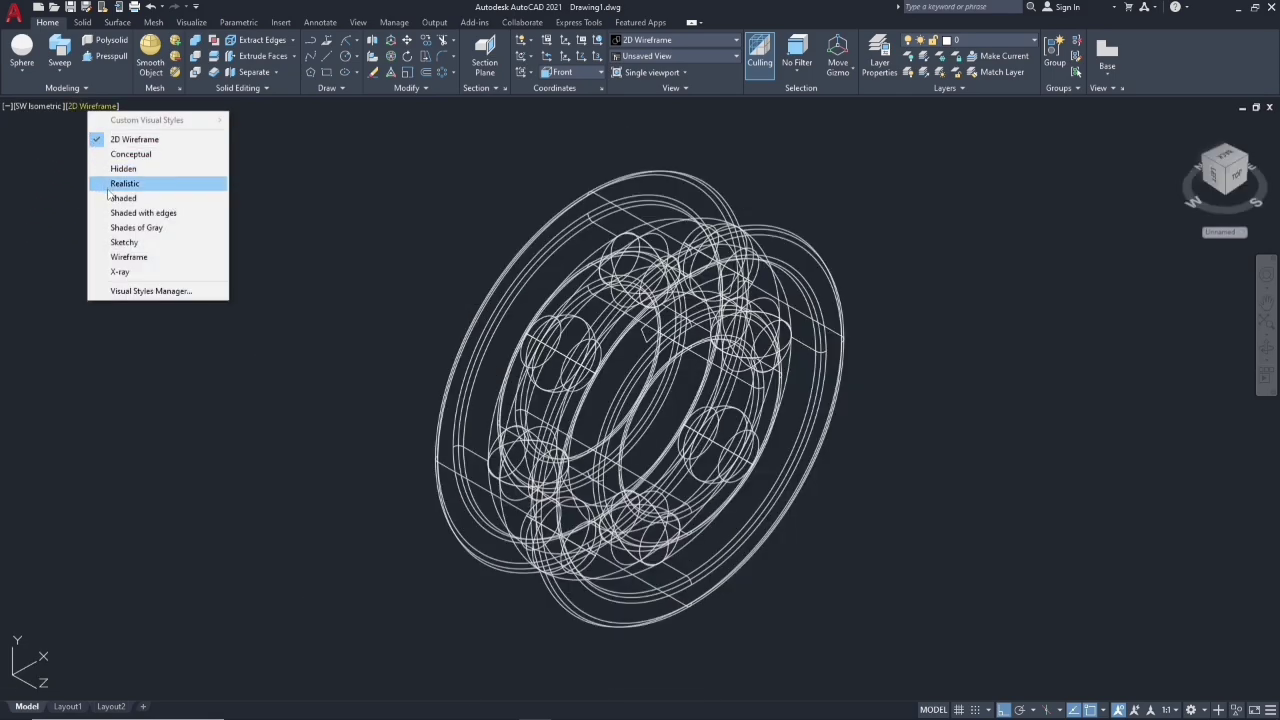
{"action": "left_click", "coordinate": [115, 198]}
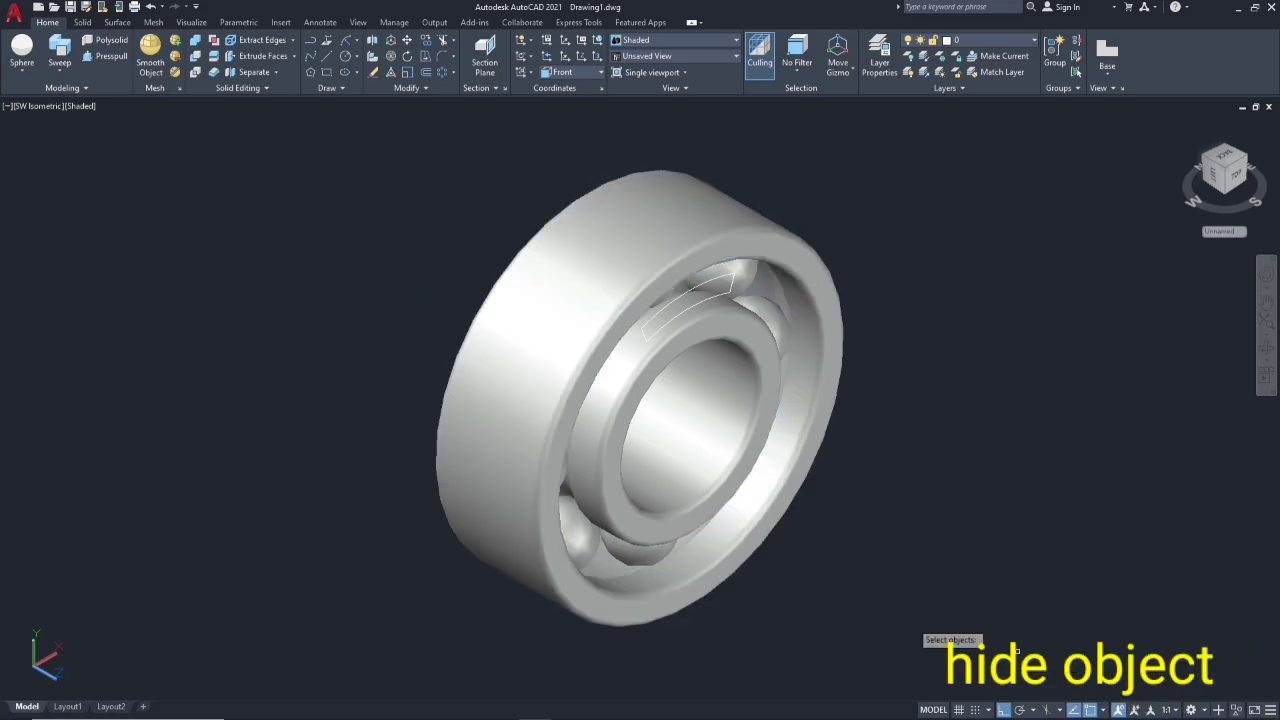
- Hide the outer and inner rings, leaving the balls and band outline visible
{"action": "left_click", "coordinate": [523, 466]}
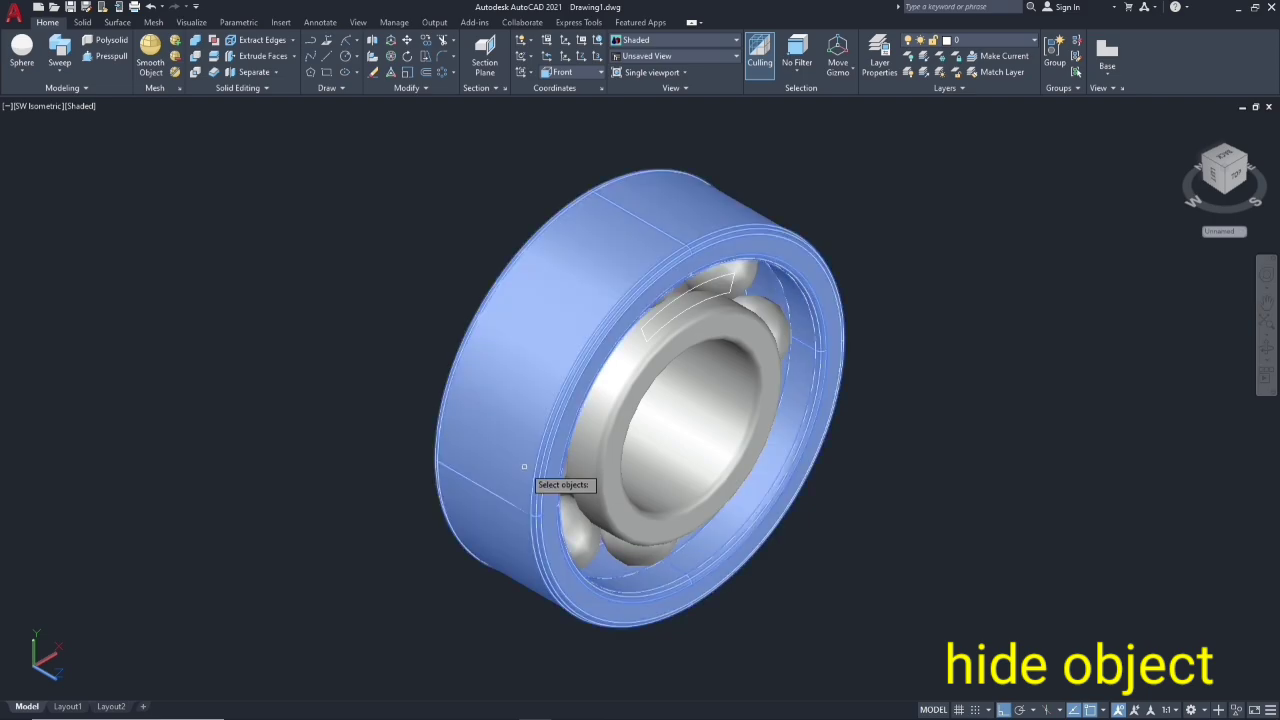
{"action": "left_click", "coordinate": [612, 498]}
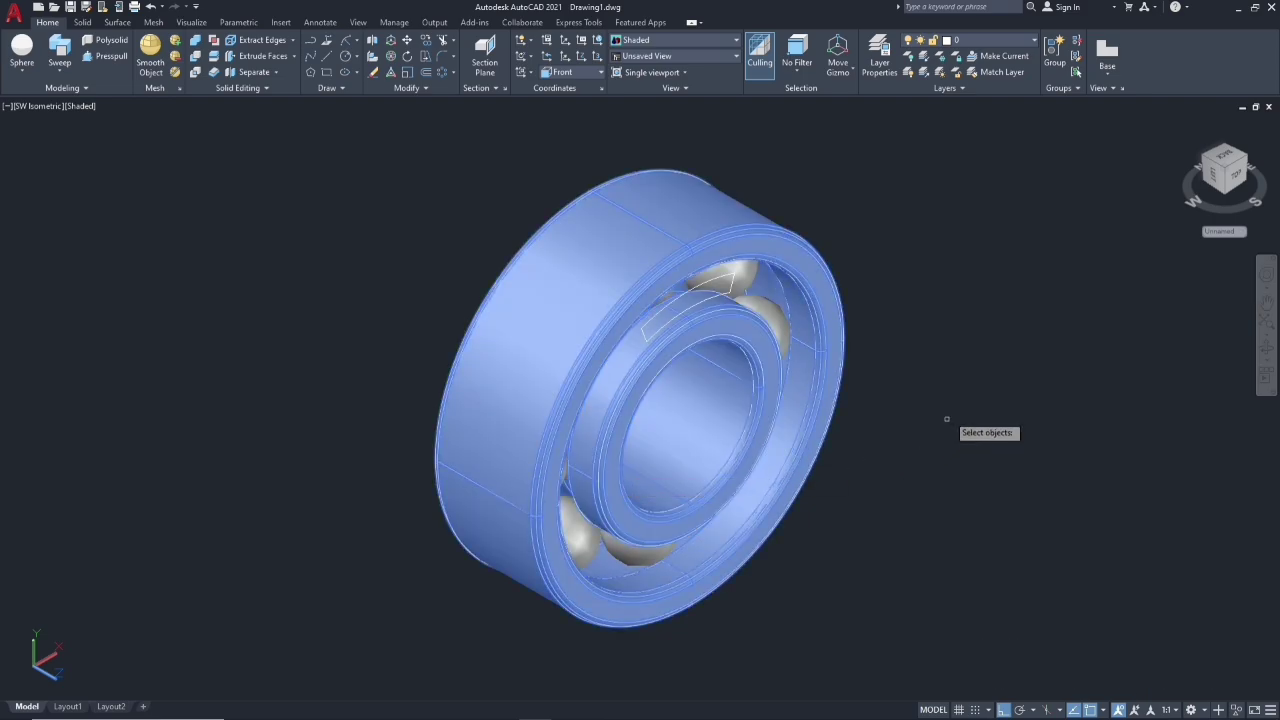
{"action": "key", "text": "Return"}
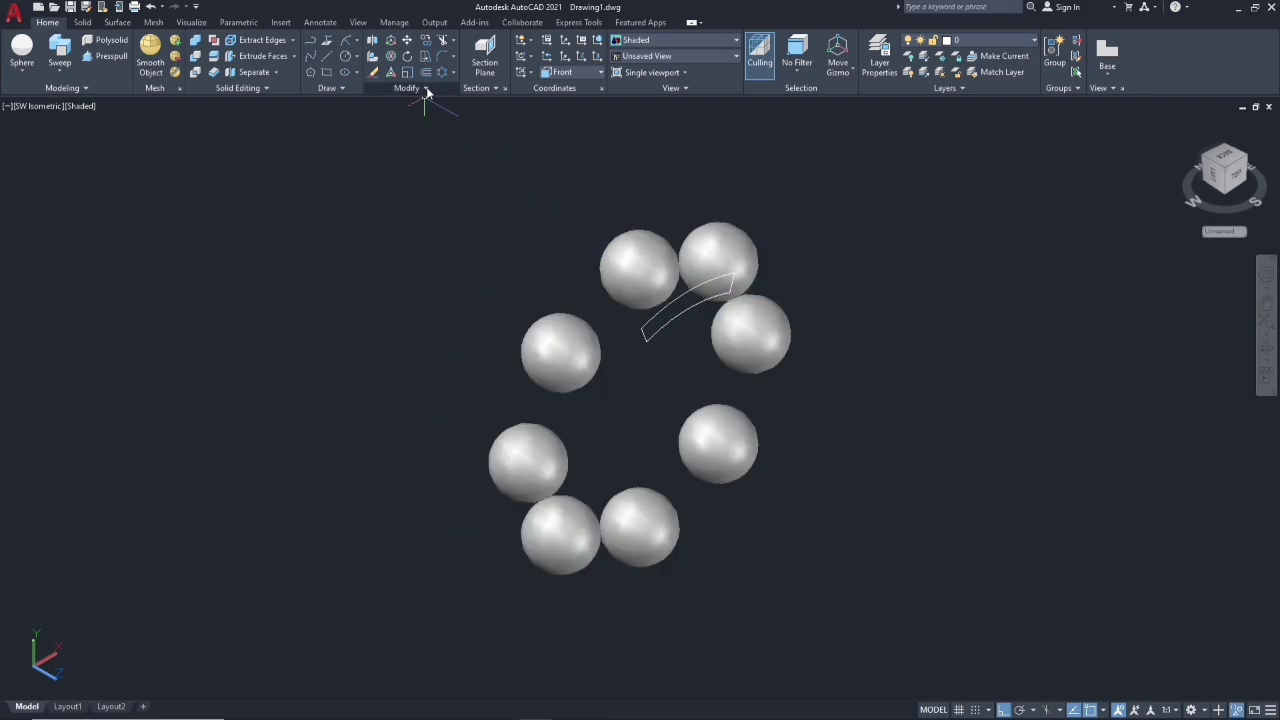
- Join the curved cage band outline into one closed shape
{"action": "left_click", "coordinate": [425, 89]}
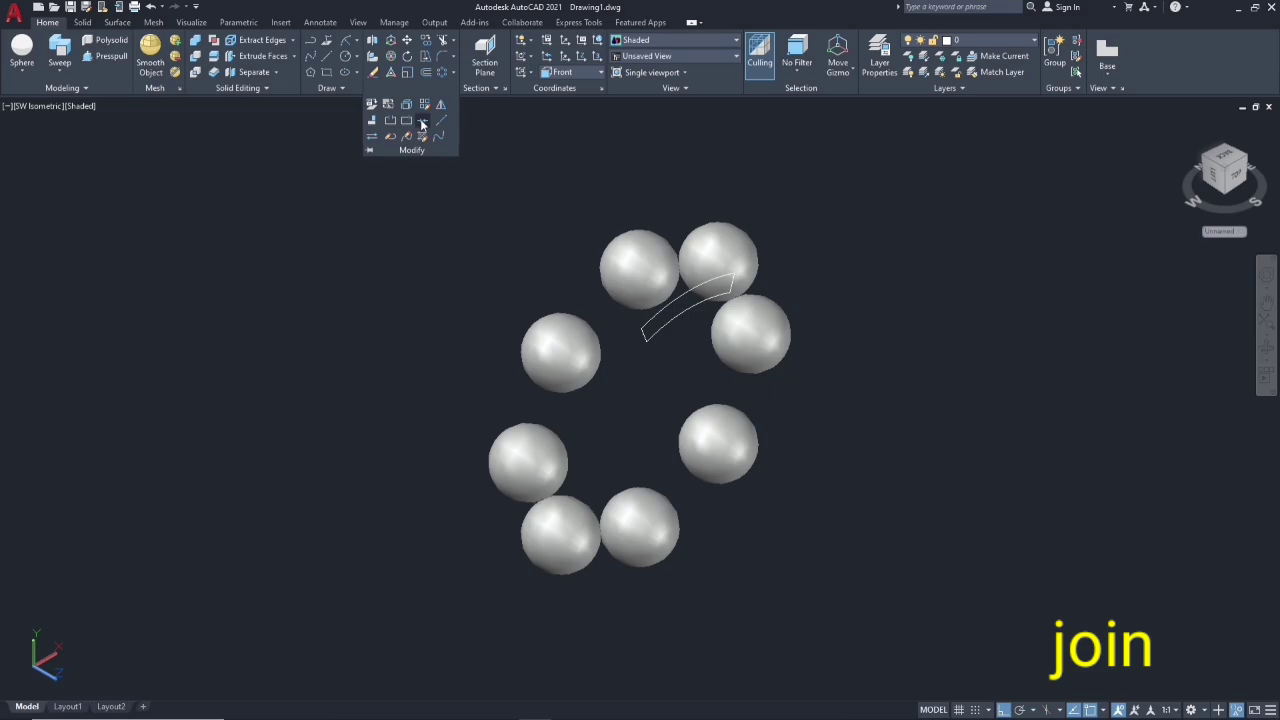
{"action": "left_click", "coordinate": [421, 122]}
{"action": "left_click", "coordinate": [652, 322]}
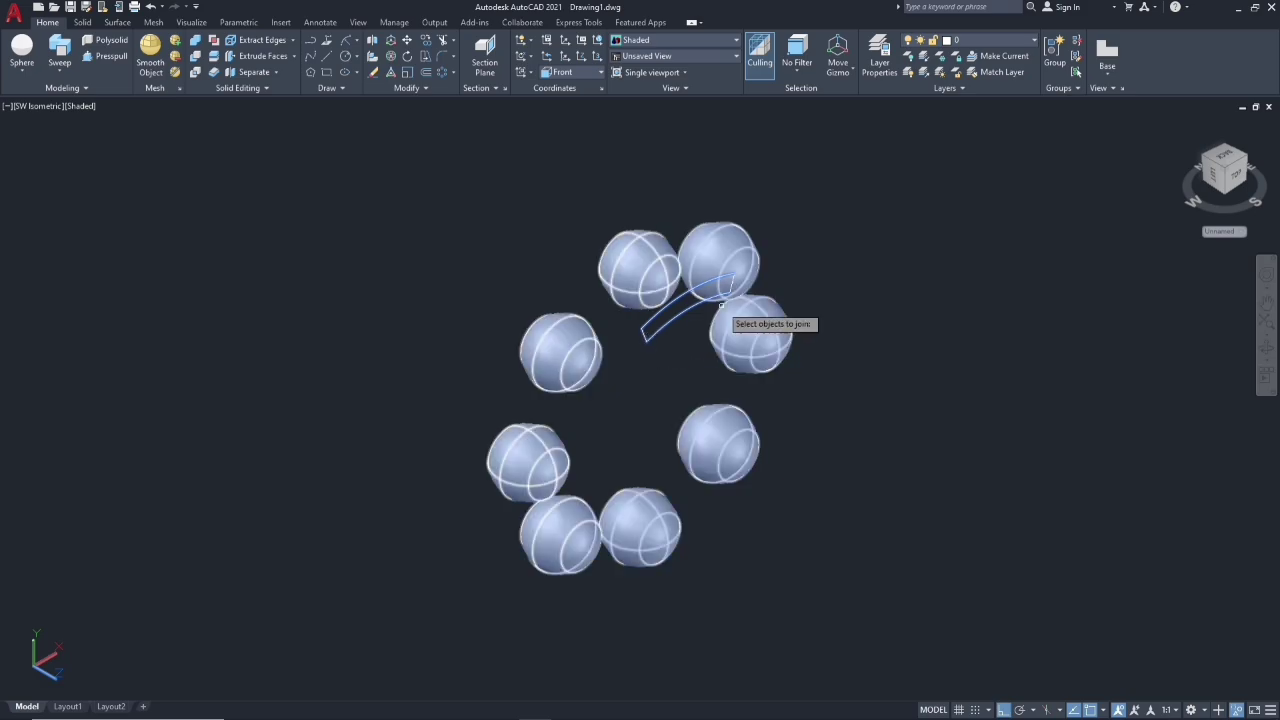
{"action": "scroll", "coordinate": [719, 307], "scroll_direction": "up", "scroll_amount": 3}
{"action": "scroll", "coordinate": [740, 274], "scroll_direction": "up", "scroll_amount": 2}
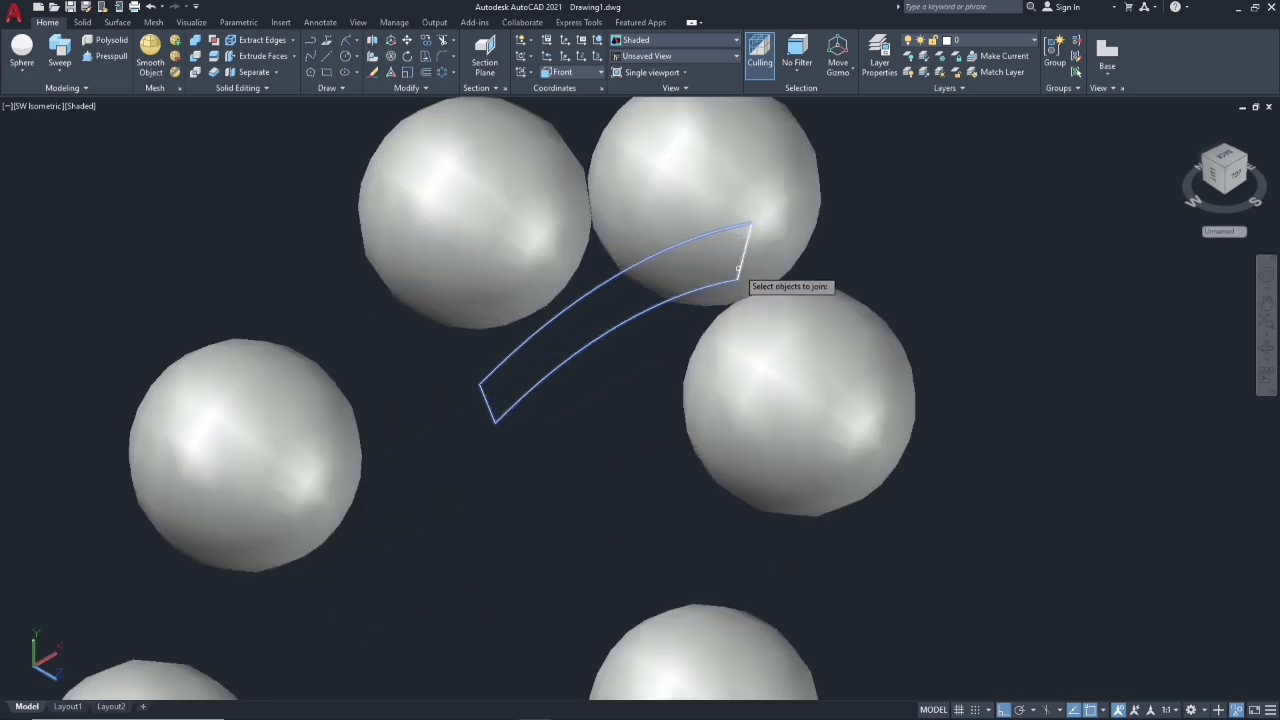
{"action": "key", "text": "Escape"}
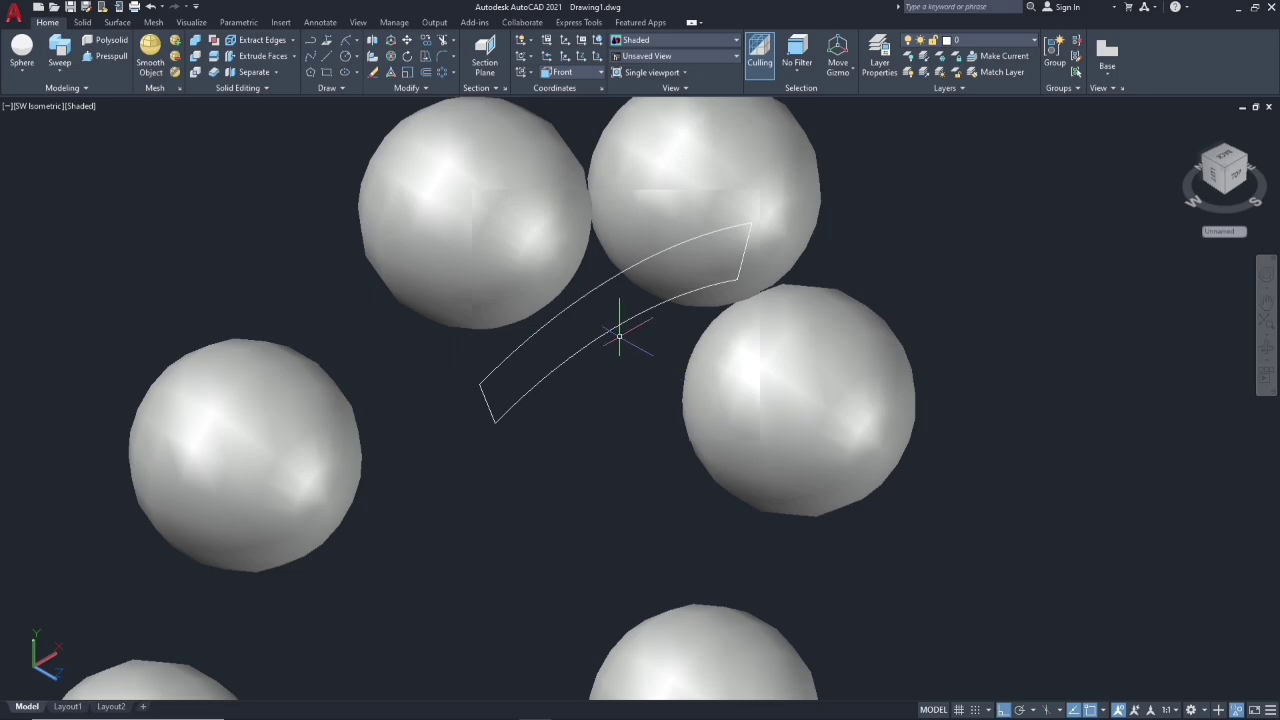
- Switch to the Front view to see the ring of eight balls face-on
{"action": "scroll", "coordinate": [566, 410], "scroll_direction": "down", "scroll_amount": 5}
{"action": "scroll", "coordinate": [650, 395], "scroll_direction": "down", "scroll_amount": 5}
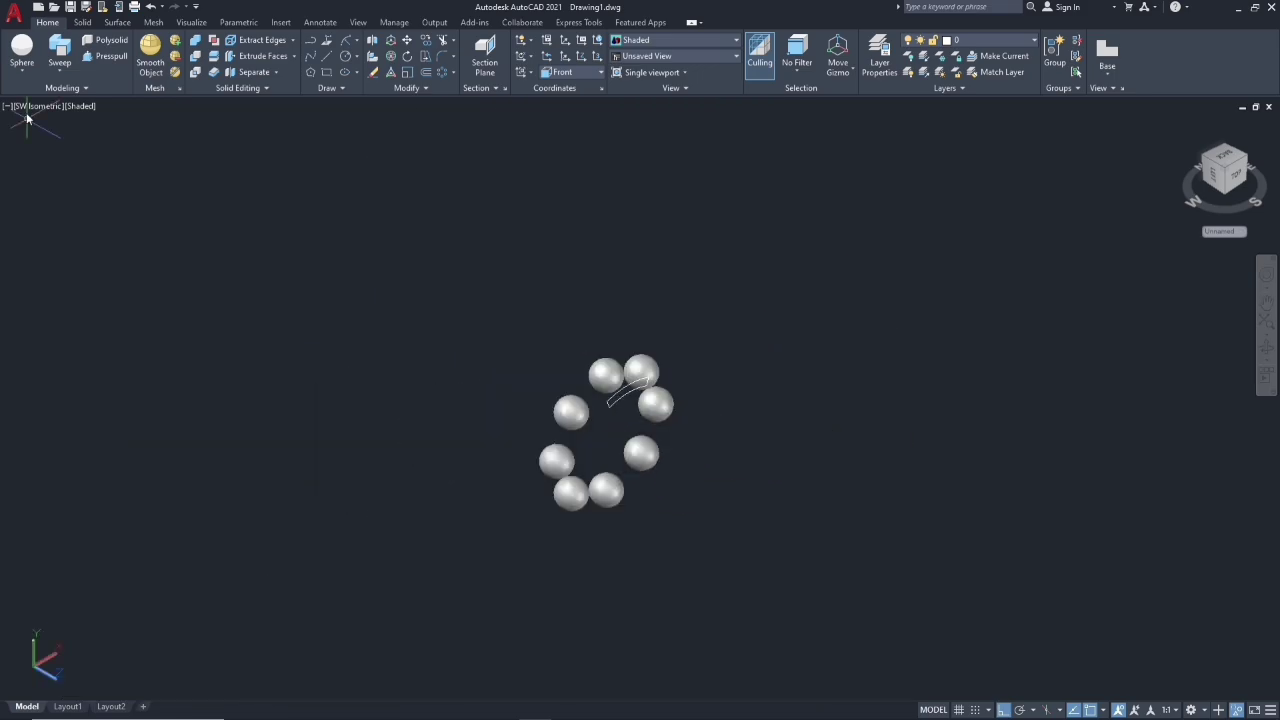
{"action": "left_click", "coordinate": [26, 108]}
{"action": "left_click", "coordinate": [49, 199]}
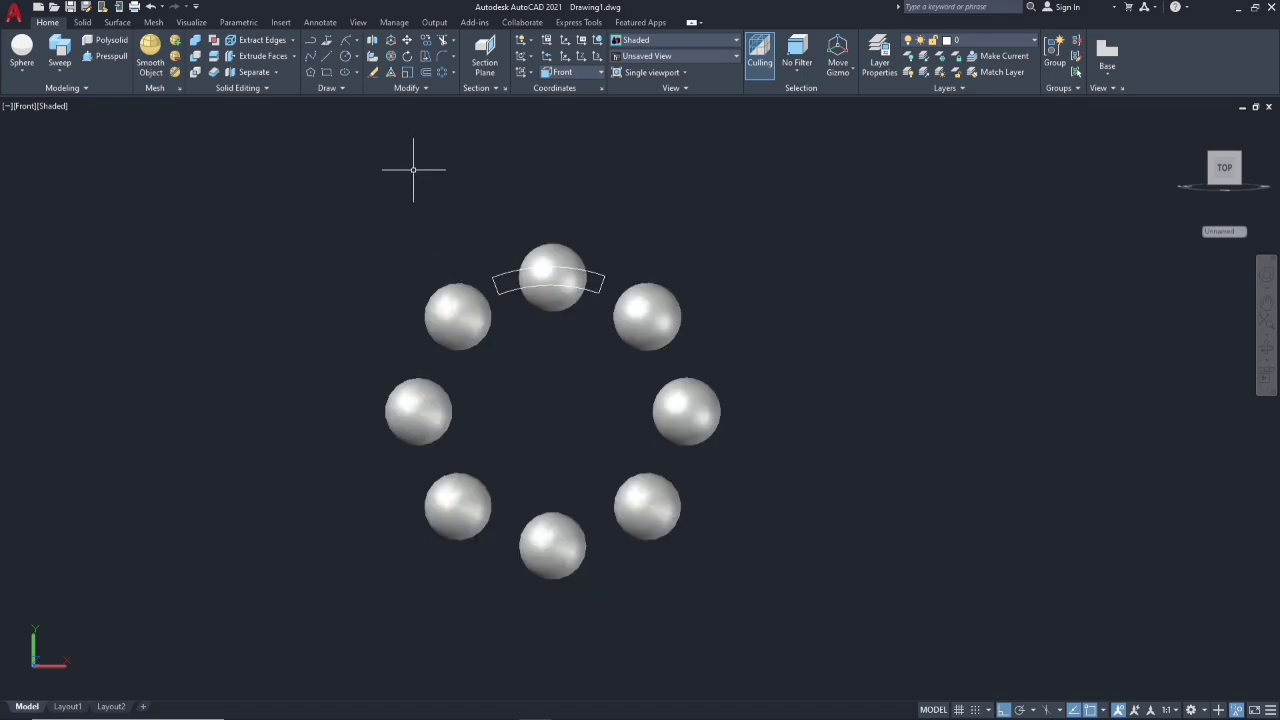
{"action": "left_click", "coordinate": [408, 88]}
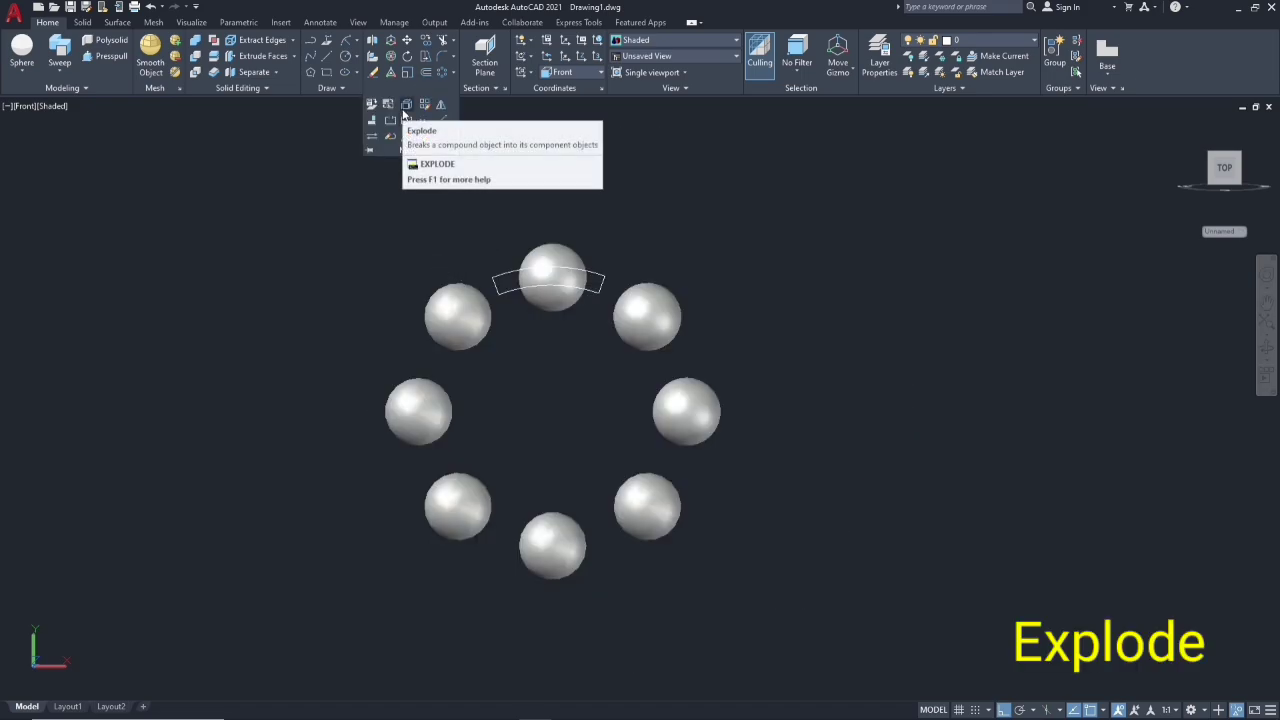
- Explode the ball array into eight separate balls
{"action": "left_click", "coordinate": [405, 116]}
{"action": "left_click", "coordinate": [455, 312]}
{"action": "key", "text": "Return"}
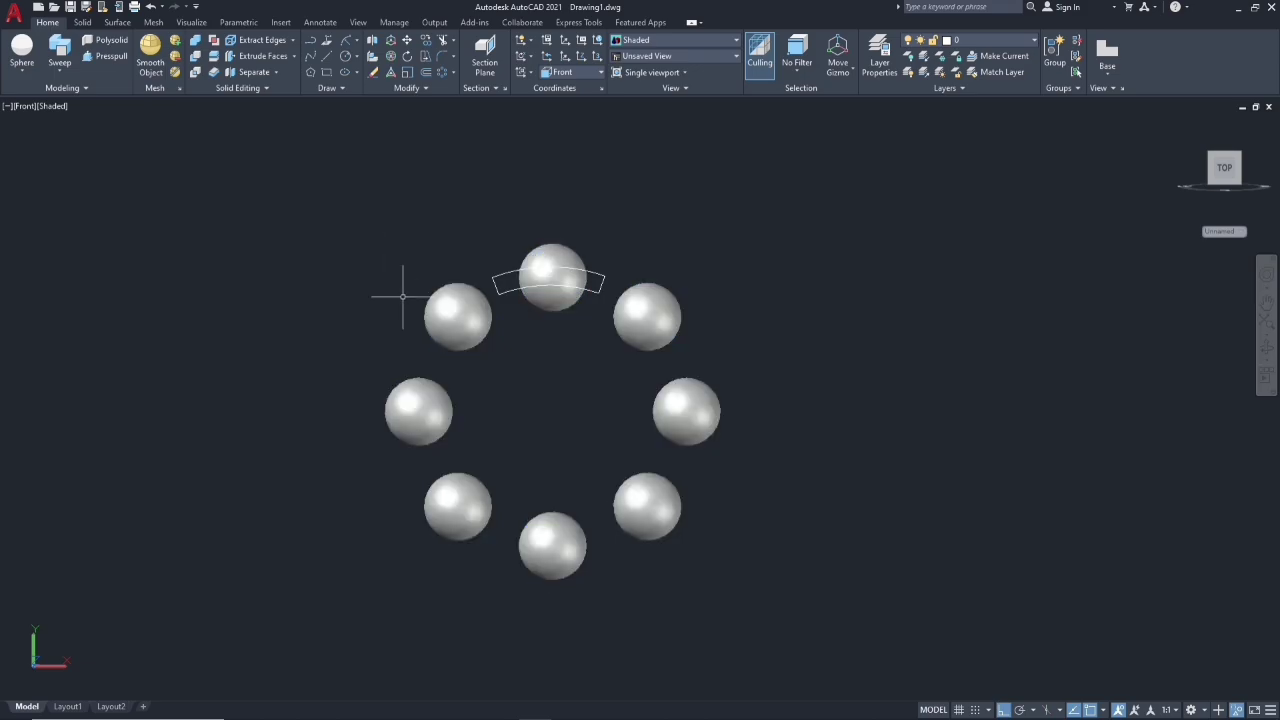
- Hide the seven lower balls, leaving only the top ball visible
{"action": "left_click", "coordinate": [647, 317]}
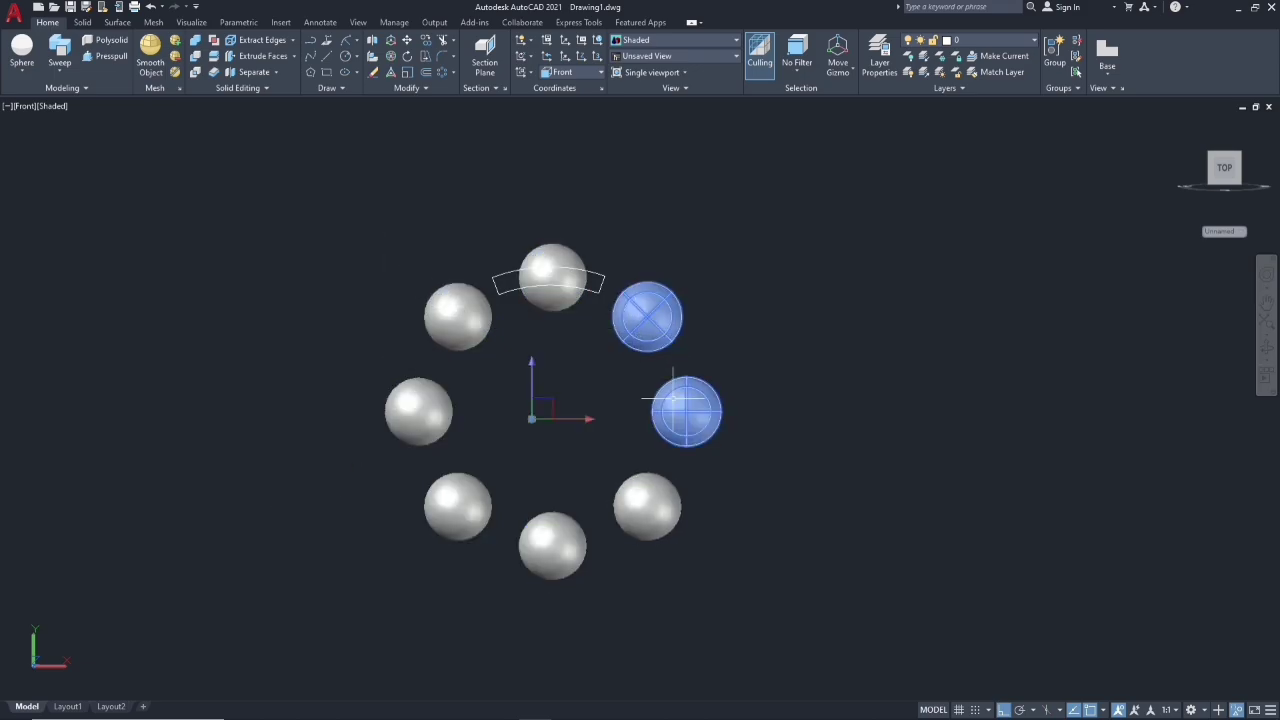
{"action": "left_click", "coordinate": [675, 402]}
{"action": "left_click", "coordinate": [648, 508]}
{"action": "left_click", "coordinate": [552, 543]}
{"action": "left_click", "coordinate": [457, 508]}
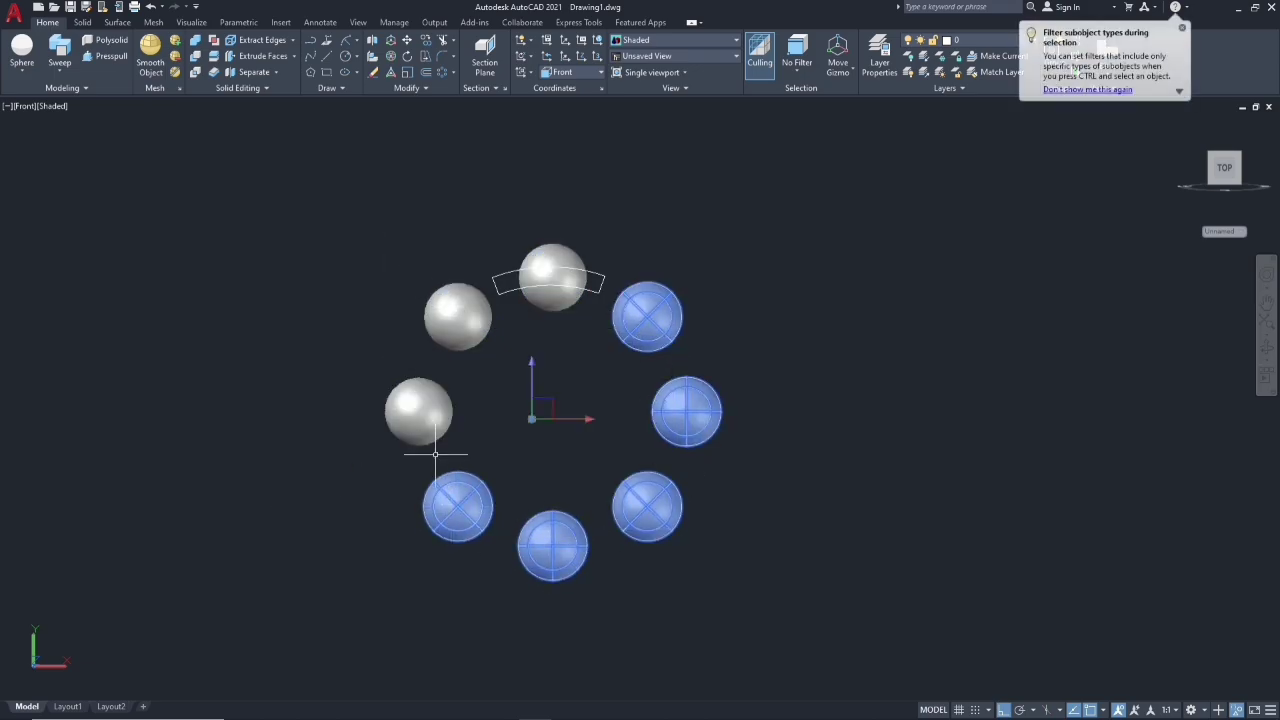
{"action": "left_click", "coordinate": [417, 409]}
{"action": "left_click", "coordinate": [446, 322]}
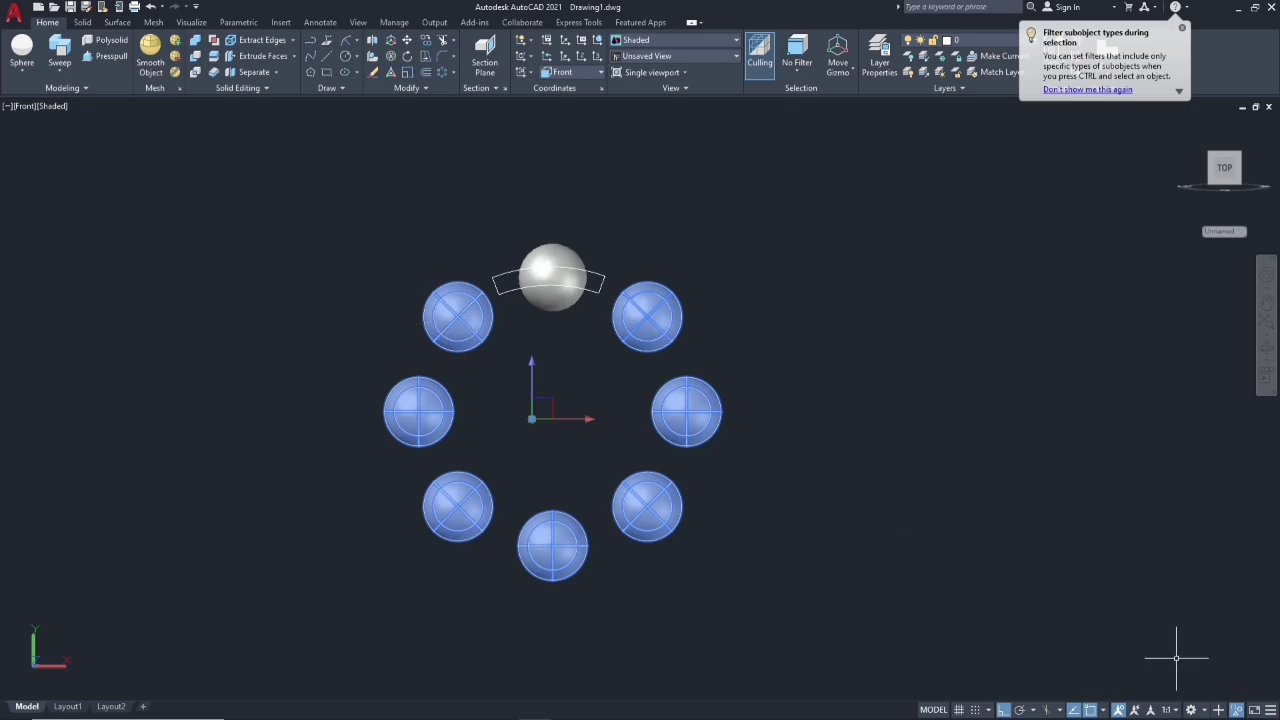
{"action": "left_click", "coordinate": [1237, 710]}
{"action": "left_click", "coordinate": [1212, 694]}
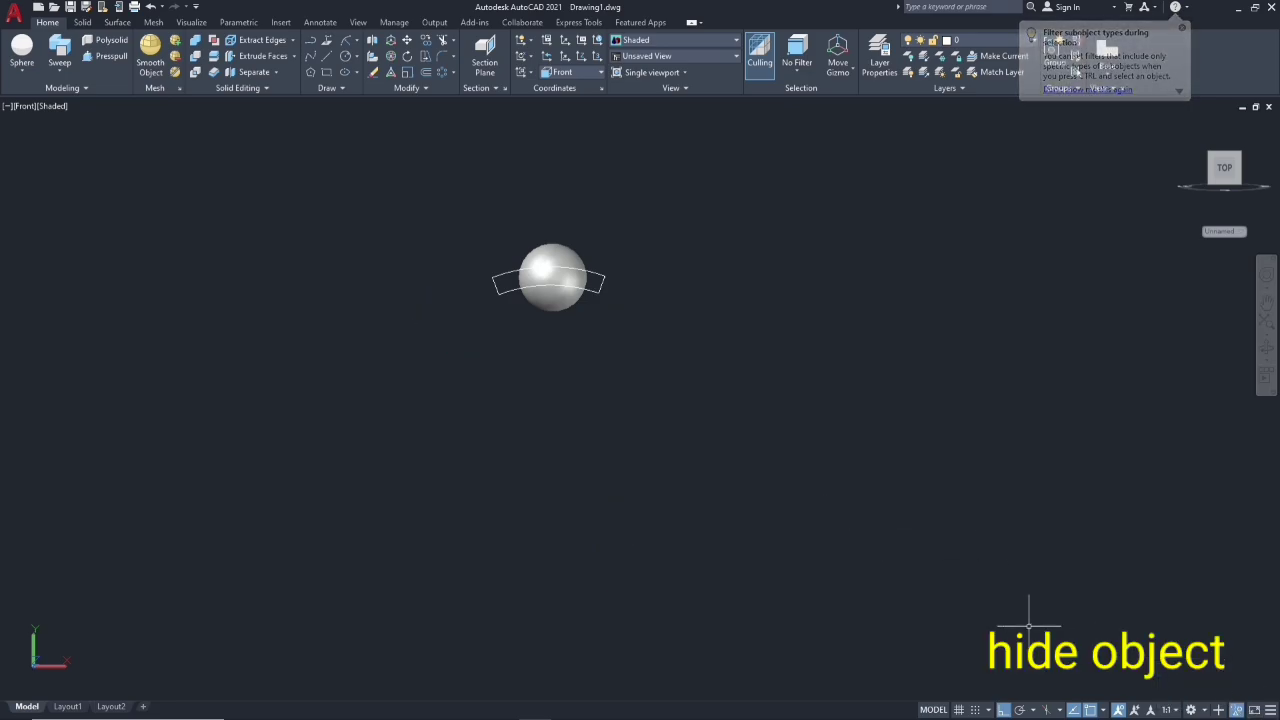
- 3D-move the curved cage profile so it passes through the top ball's centre
{"action": "middle_click_drag", "start_coordinate": [558, 503], "coordinate": [748, 557], "text": "shift"}
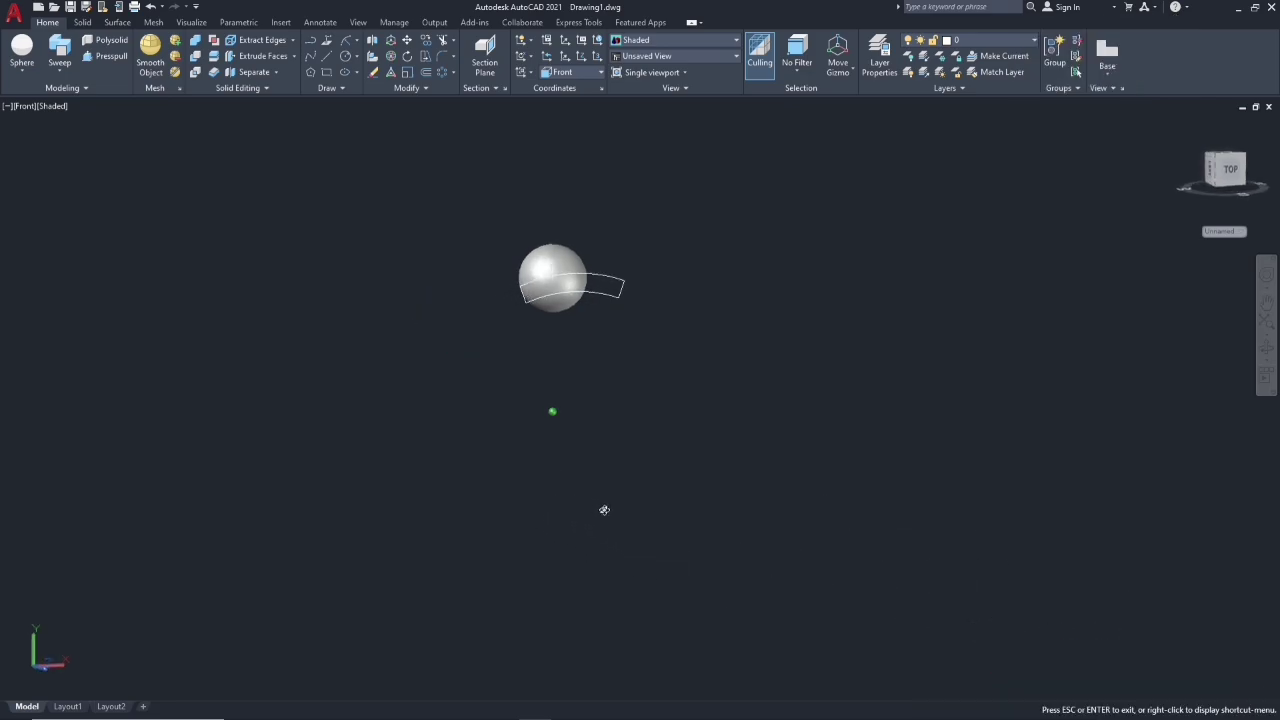
{"action": "left_click", "coordinate": [392, 42]}
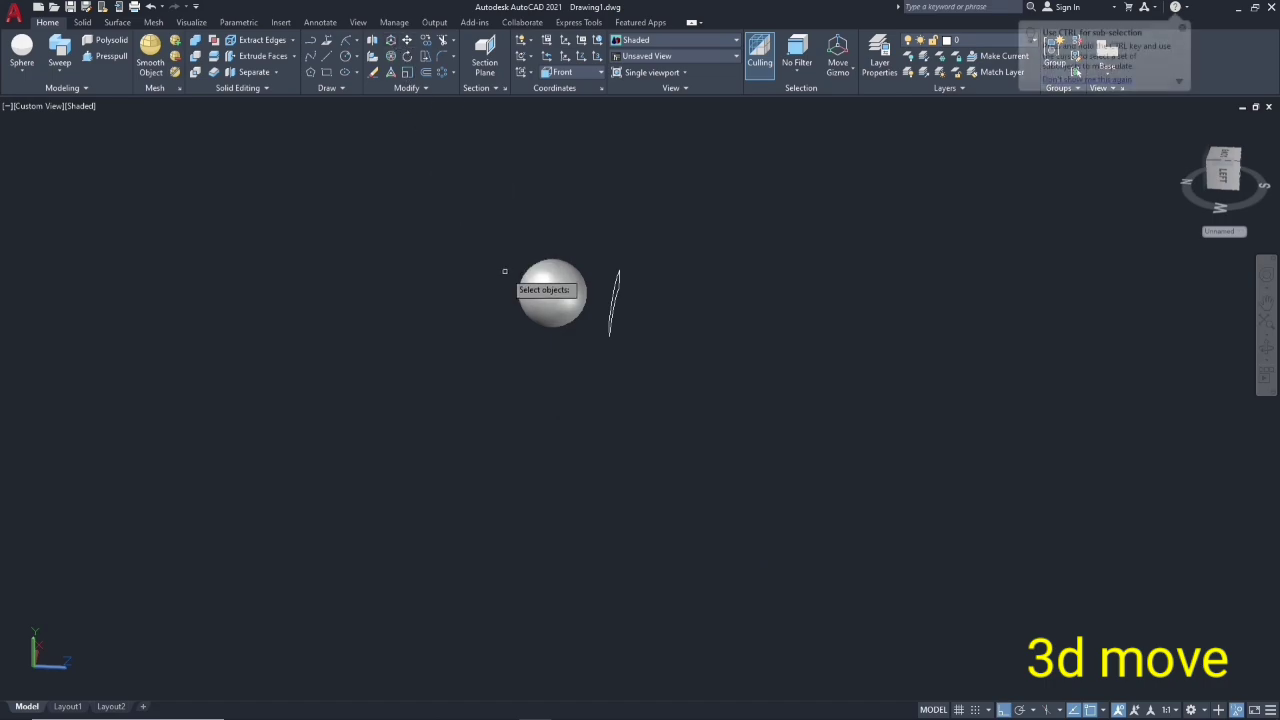
{"action": "left_click", "coordinate": [608, 320]}
{"action": "key", "text": "Return"}
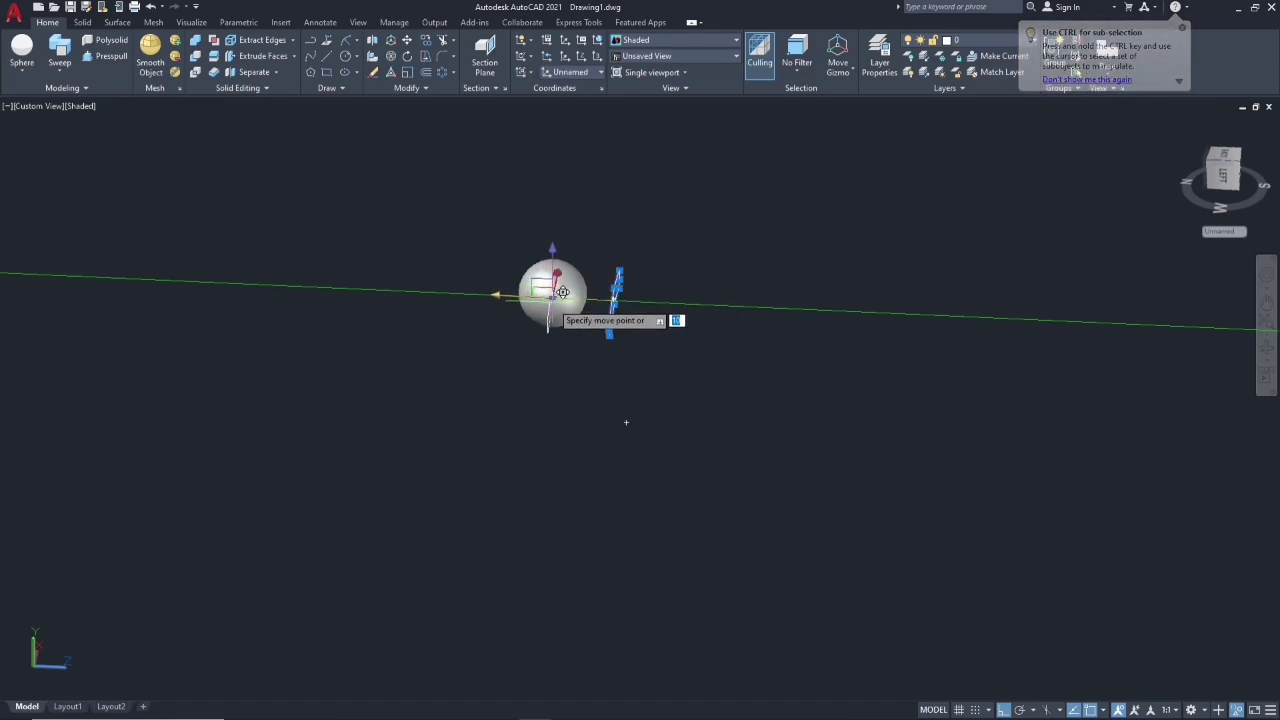
{"action": "type", "text": "10"}
{"action": "left_click", "coordinate": [557, 291]}
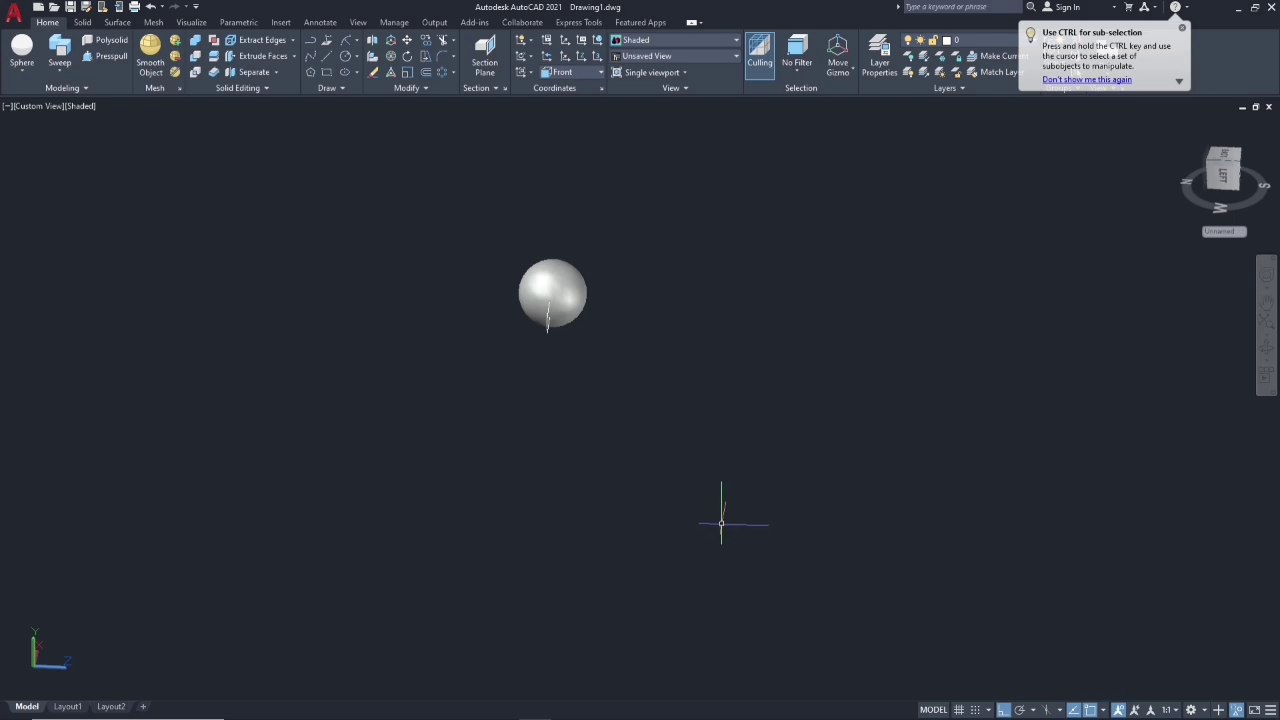
{"action": "middle_click_drag", "start_coordinate": [706, 523], "coordinate": [528, 509], "text": "shift"}
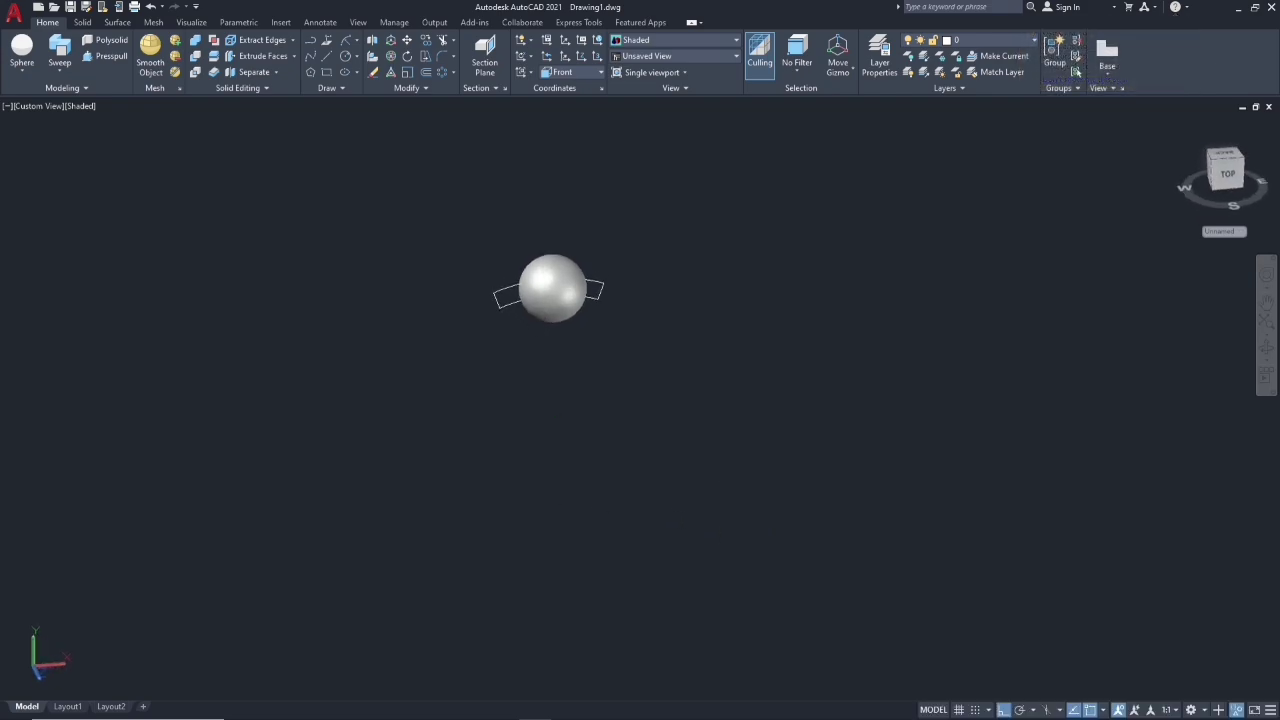
- Show the model from the Top in 2D Wireframe style
{"action": "left_click", "coordinate": [33, 104]}
{"action": "left_click", "coordinate": [60, 139]}
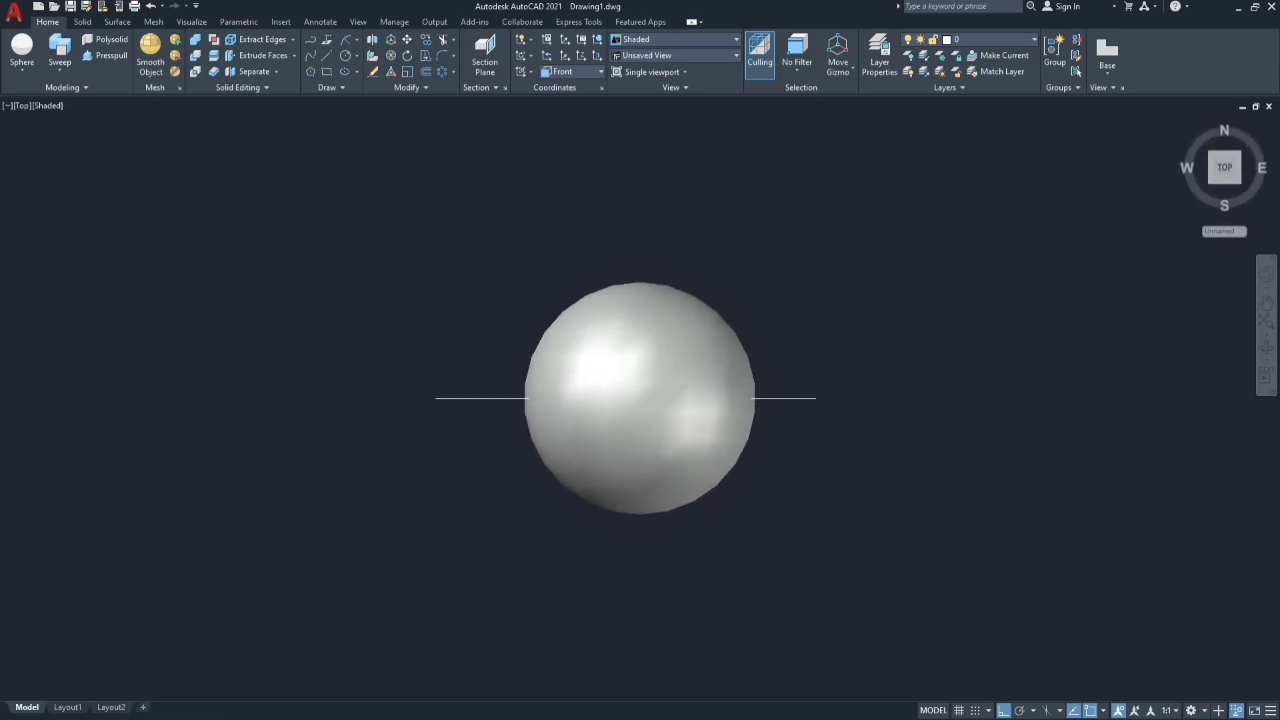
{"action": "left_click", "coordinate": [44, 104]}
{"action": "left_click", "coordinate": [62, 138]}
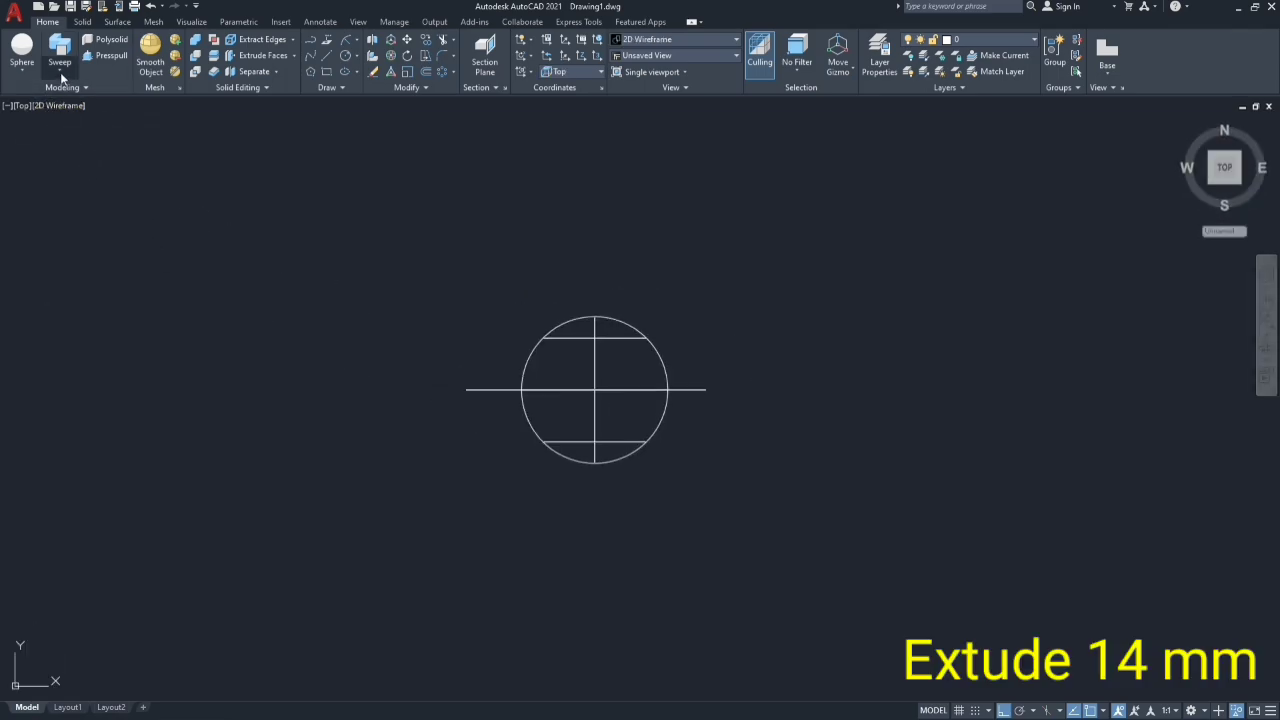
- Extrude the curved profile 14 mm into a slab
{"action": "left_click", "coordinate": [60, 70]}
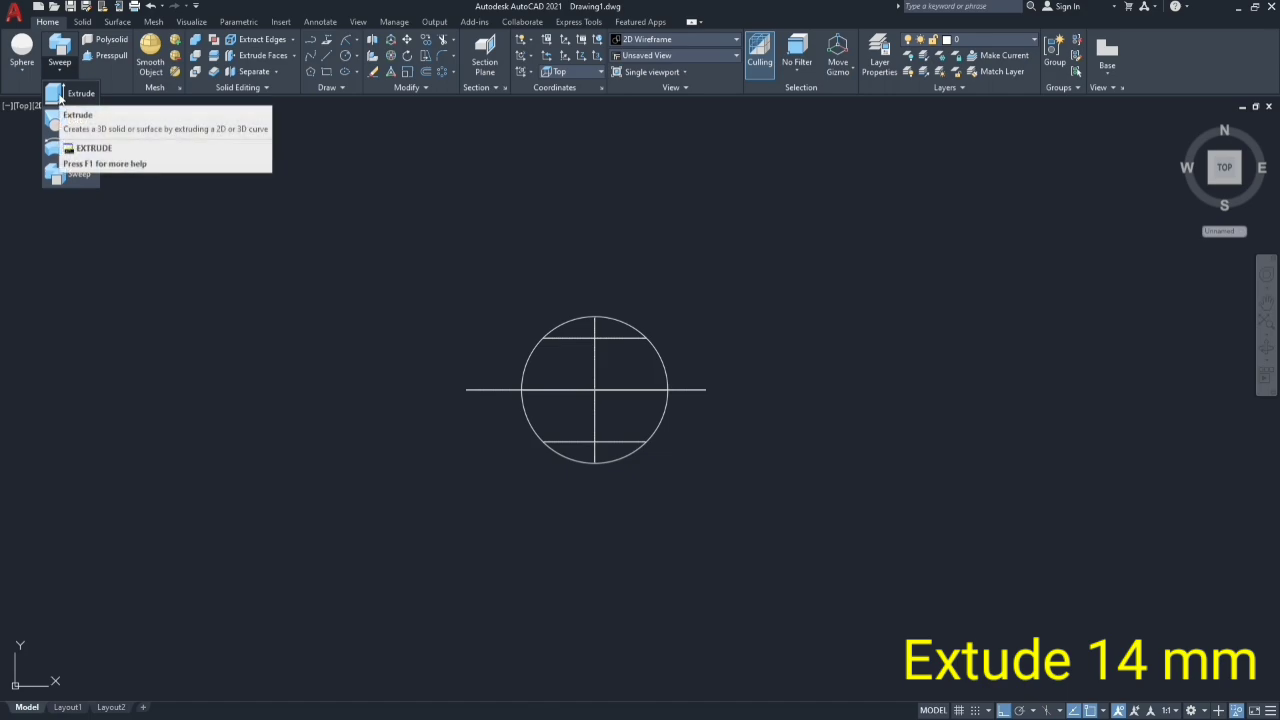
{"action": "left_click", "coordinate": [60, 94]}
{"action": "left_click", "coordinate": [469, 388]}
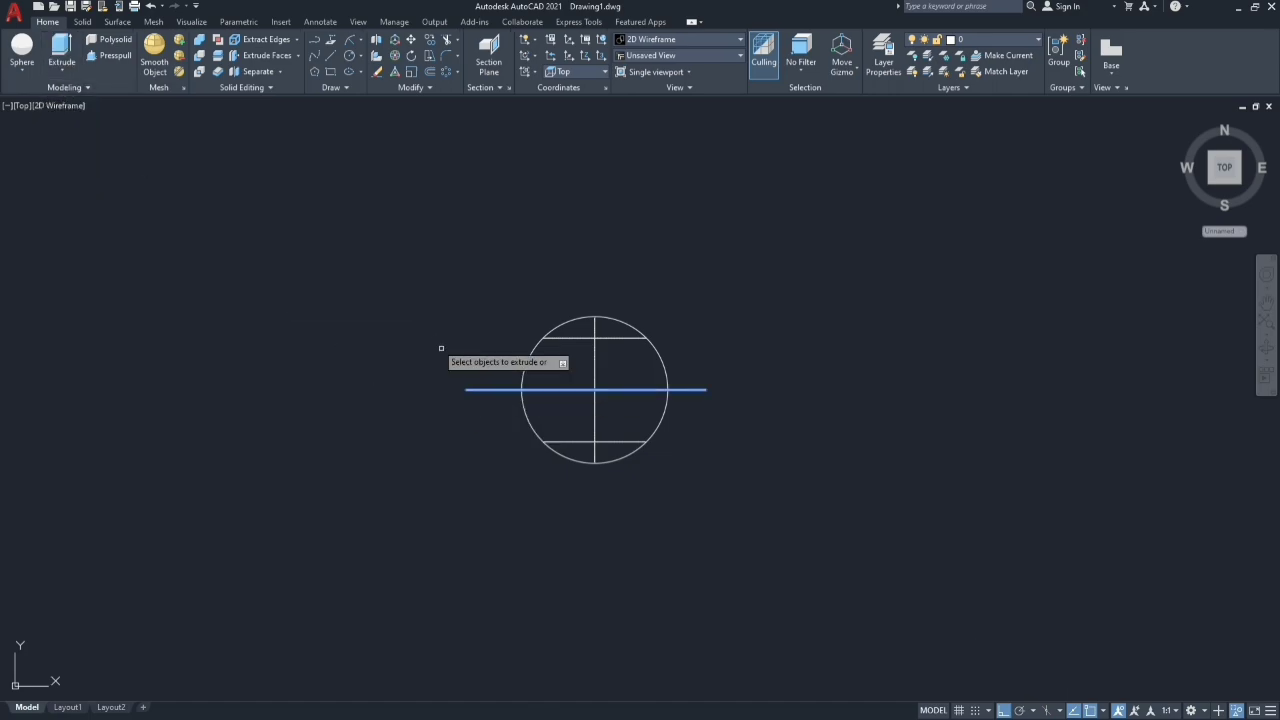
{"action": "right_click", "coordinate": [433, 341]}
{"action": "left_click", "coordinate": [463, 348]}
{"action": "type", "text": "14"}
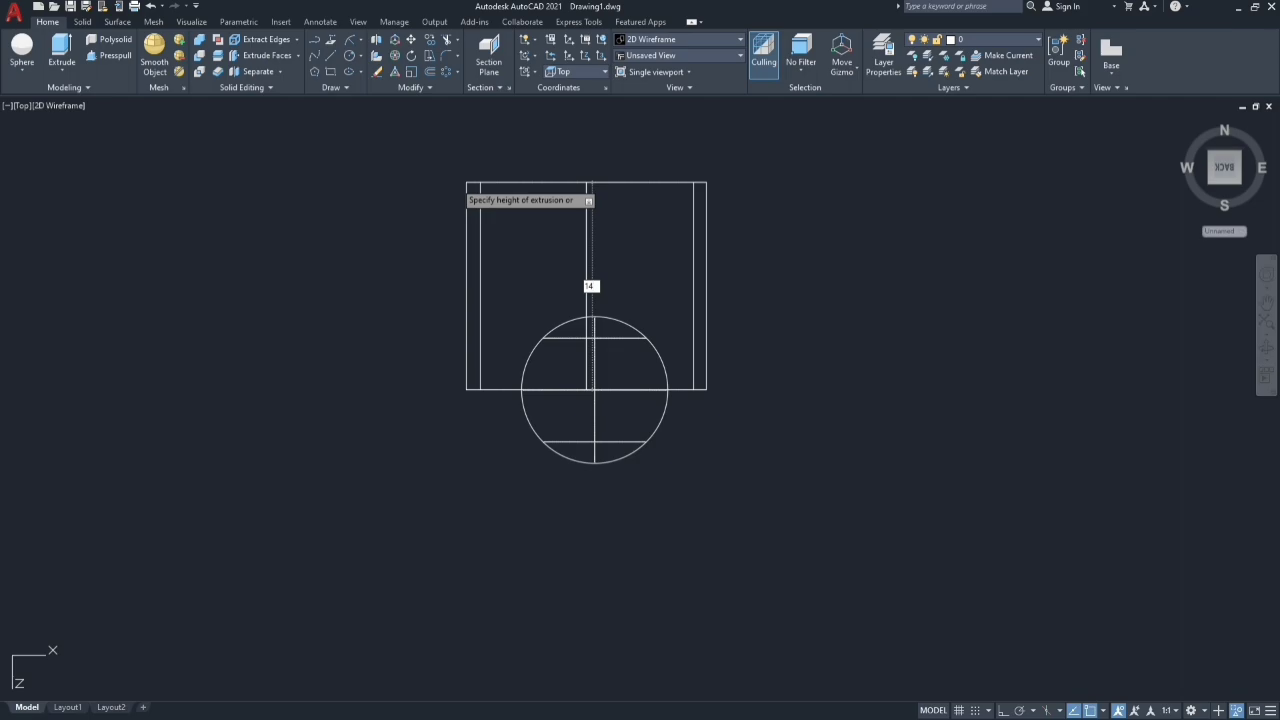
{"action": "key", "text": "Return"}
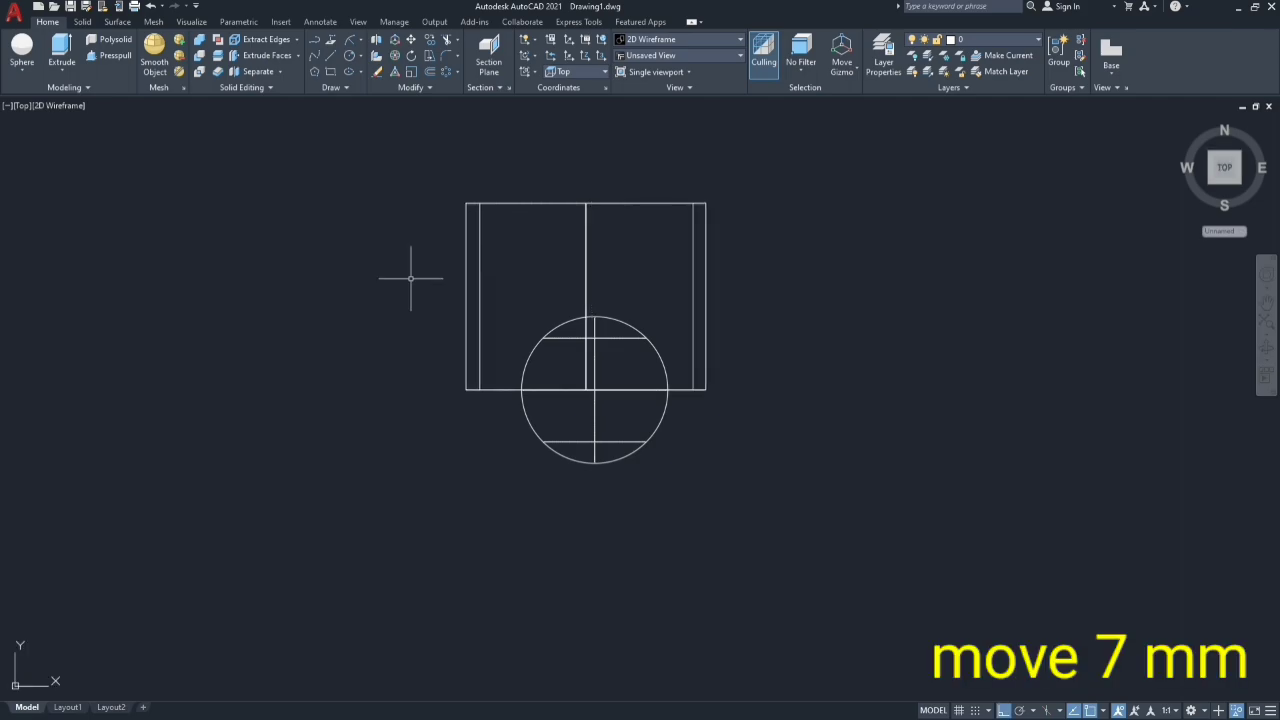
{"action": "type", "text": "M"}
- Move the slab 7 mm down so it straddles the ball
{"action": "left_click", "coordinate": [441, 310]}
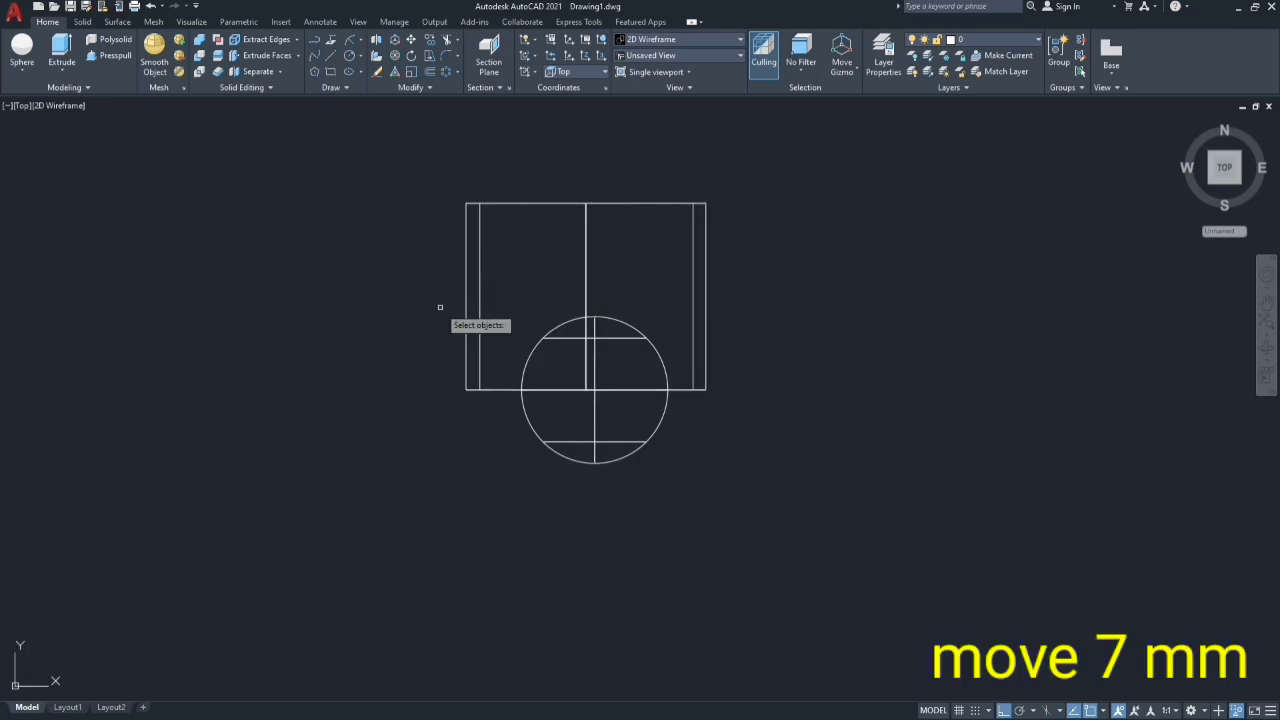
{"action": "left_click", "coordinate": [461, 232]}
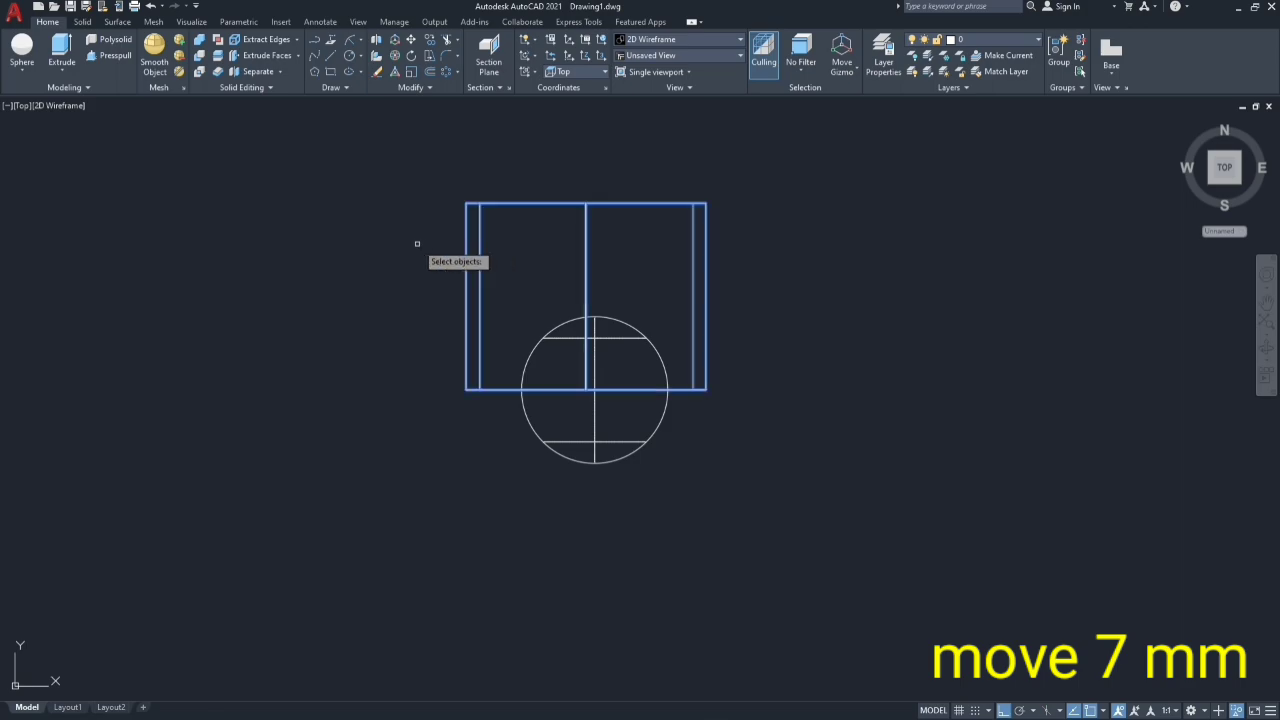
{"action": "key", "text": "Return"}
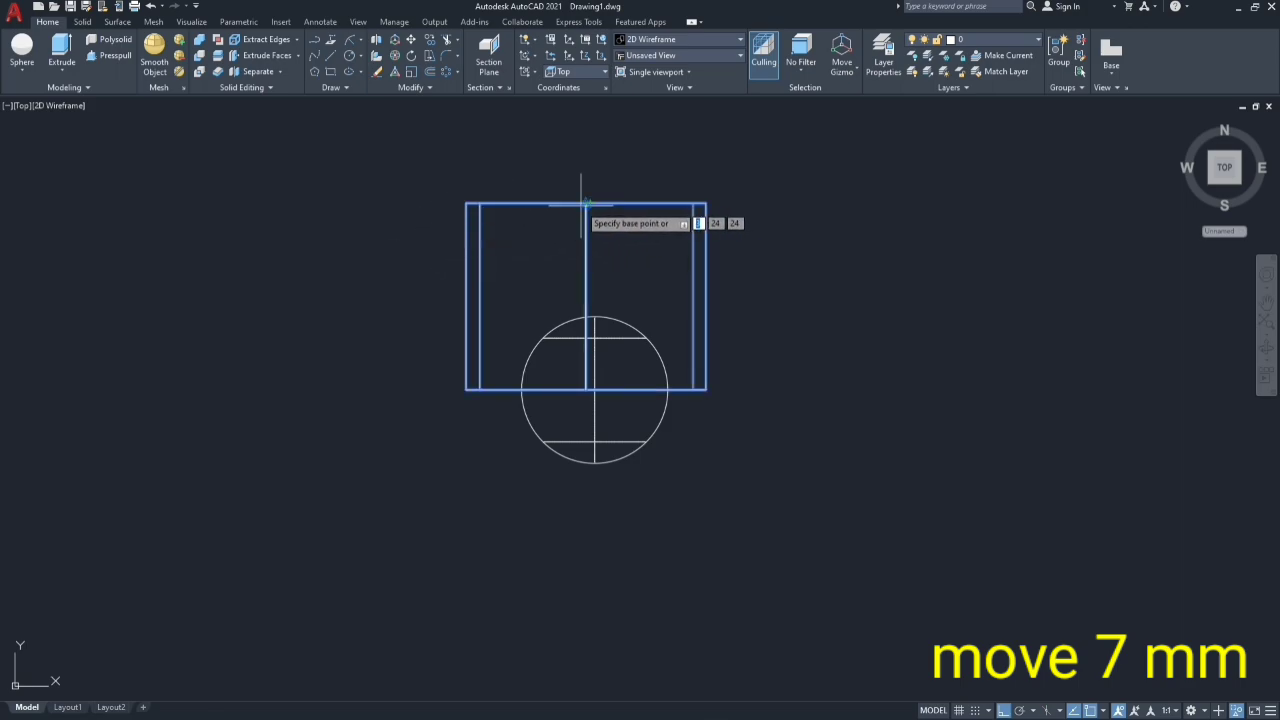
{"action": "left_click", "coordinate": [588, 204]}
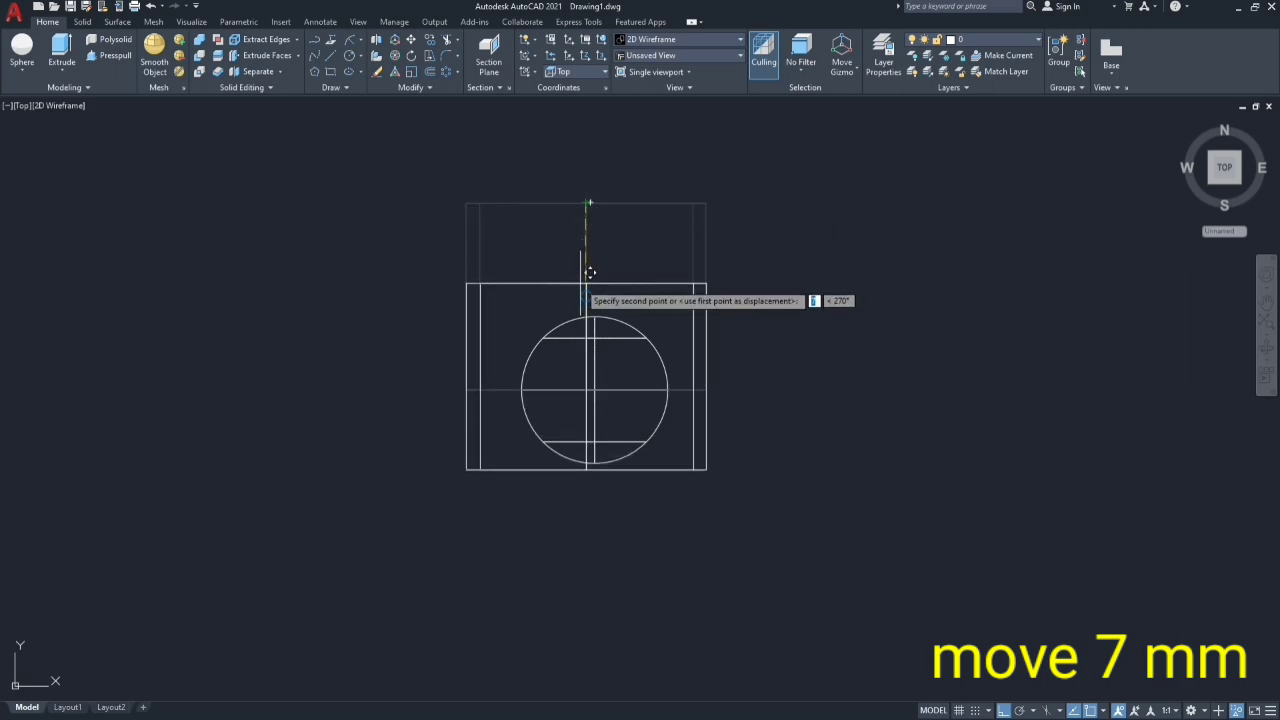
{"action": "type", "text": "7"}
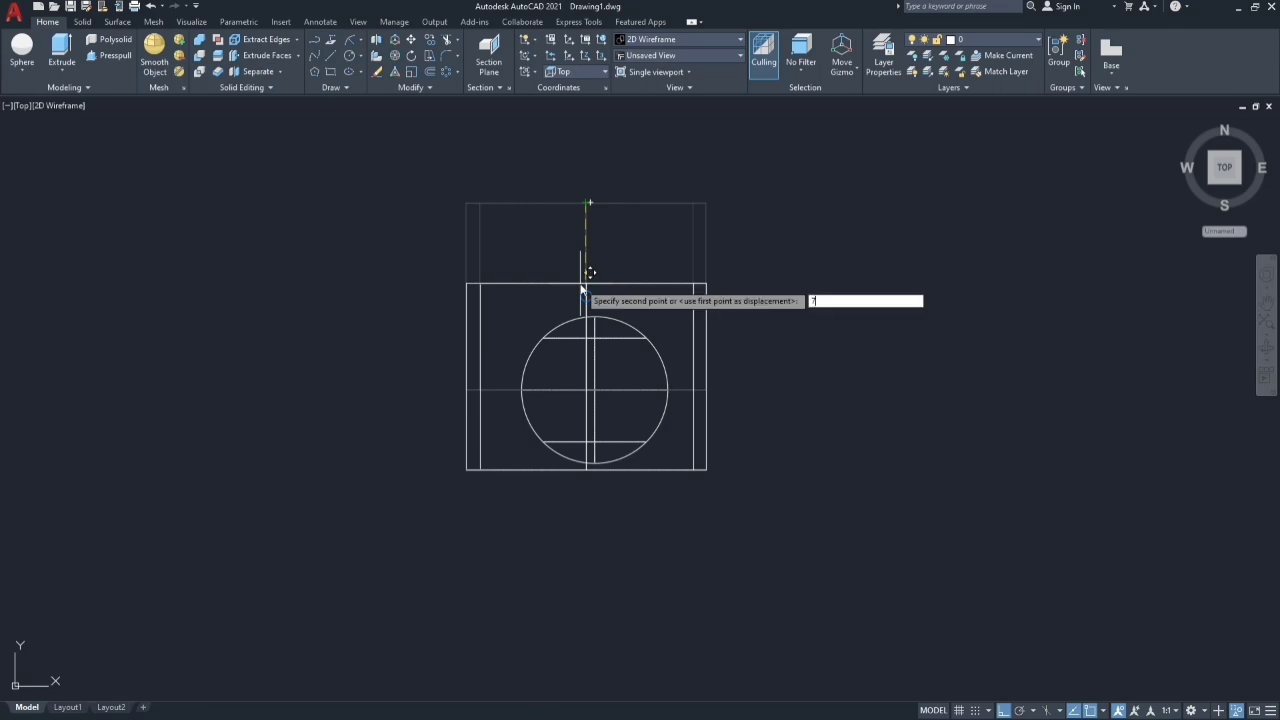
{"action": "key", "text": "Return"}
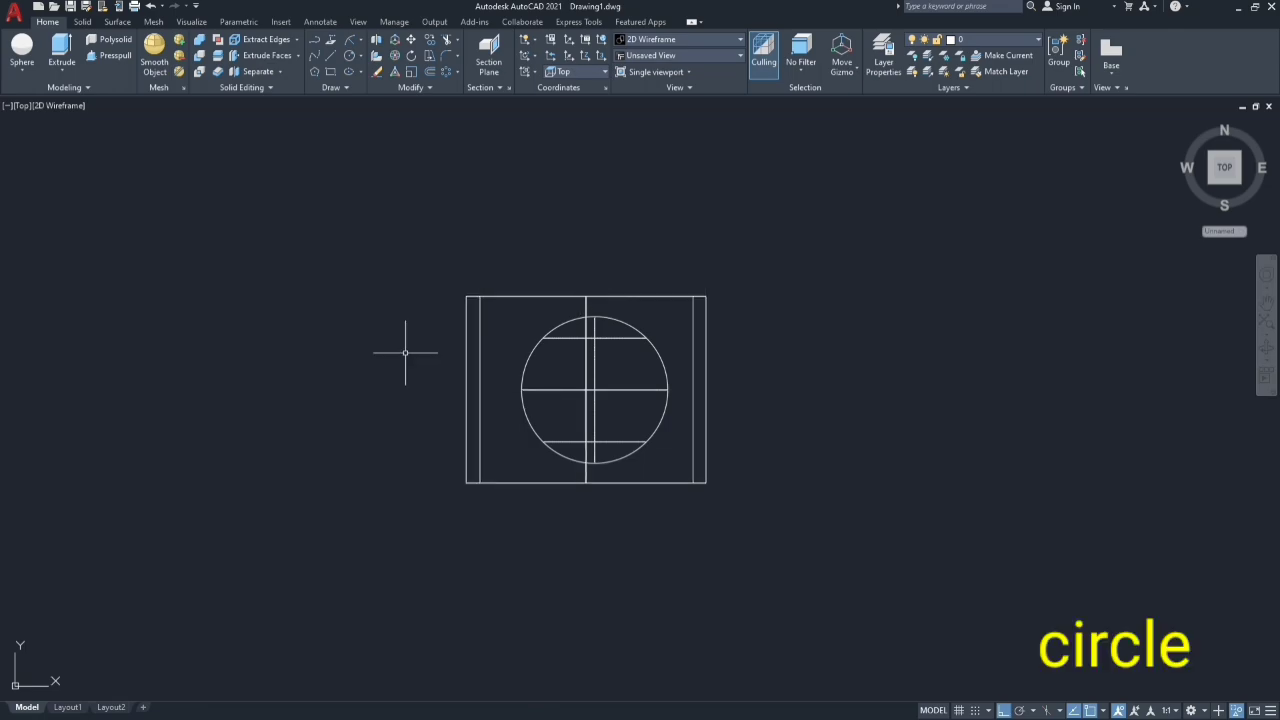
{"action": "type", "text": "c"}
- Draw a 7 mm radius circle centred on the ball, then view from SW Isometric
{"action": "key", "text": "Return"}
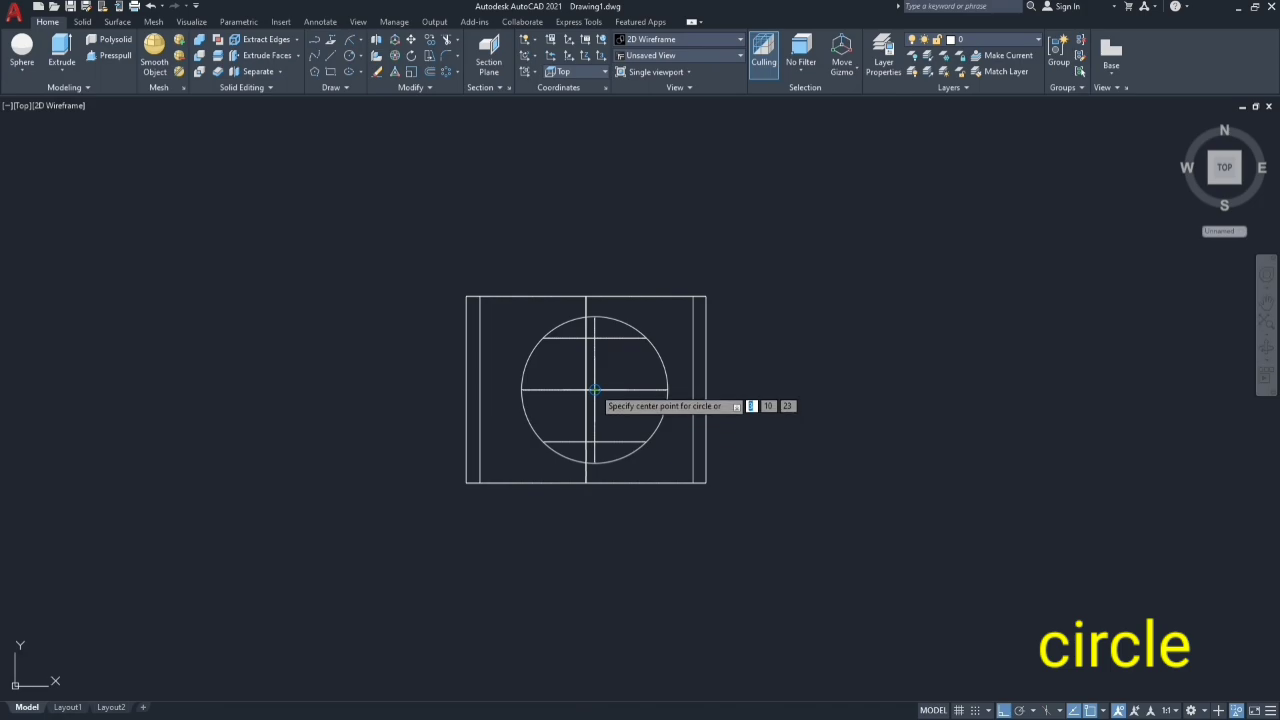
{"action": "left_click", "coordinate": [595, 390]}
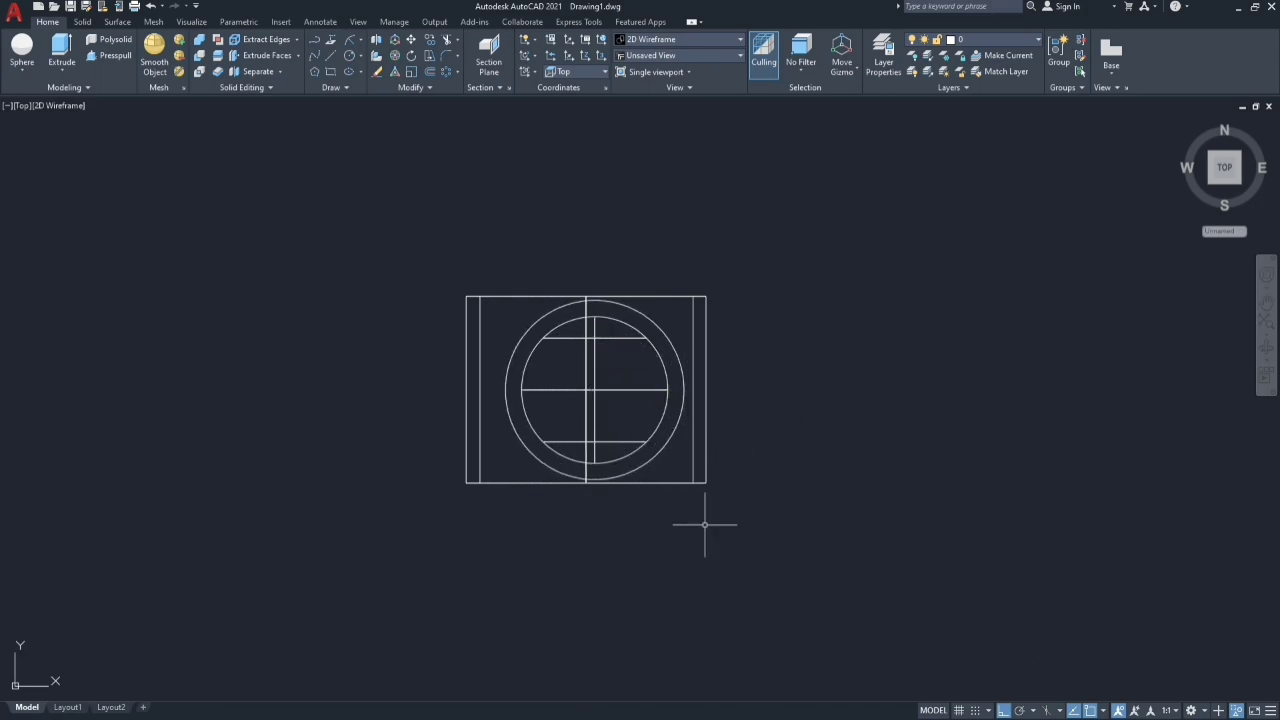
{"action": "left_click", "coordinate": [22, 107]}
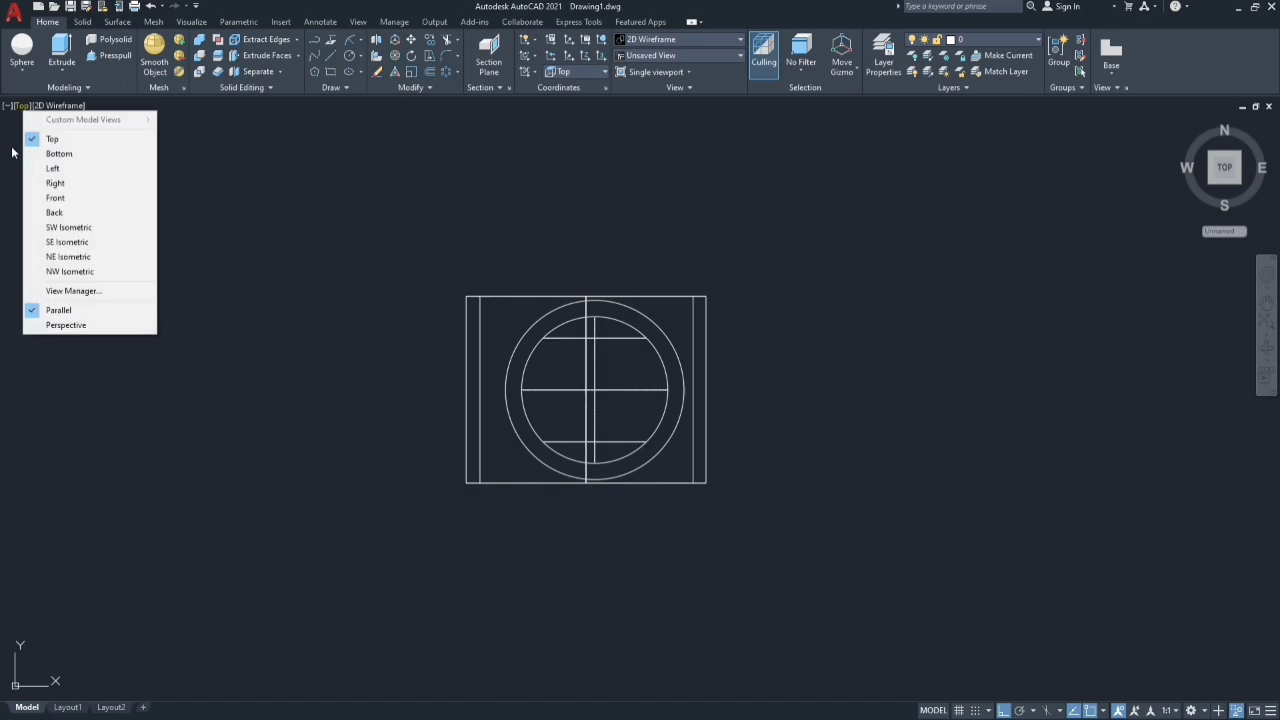
{"action": "left_click", "coordinate": [56, 198]}
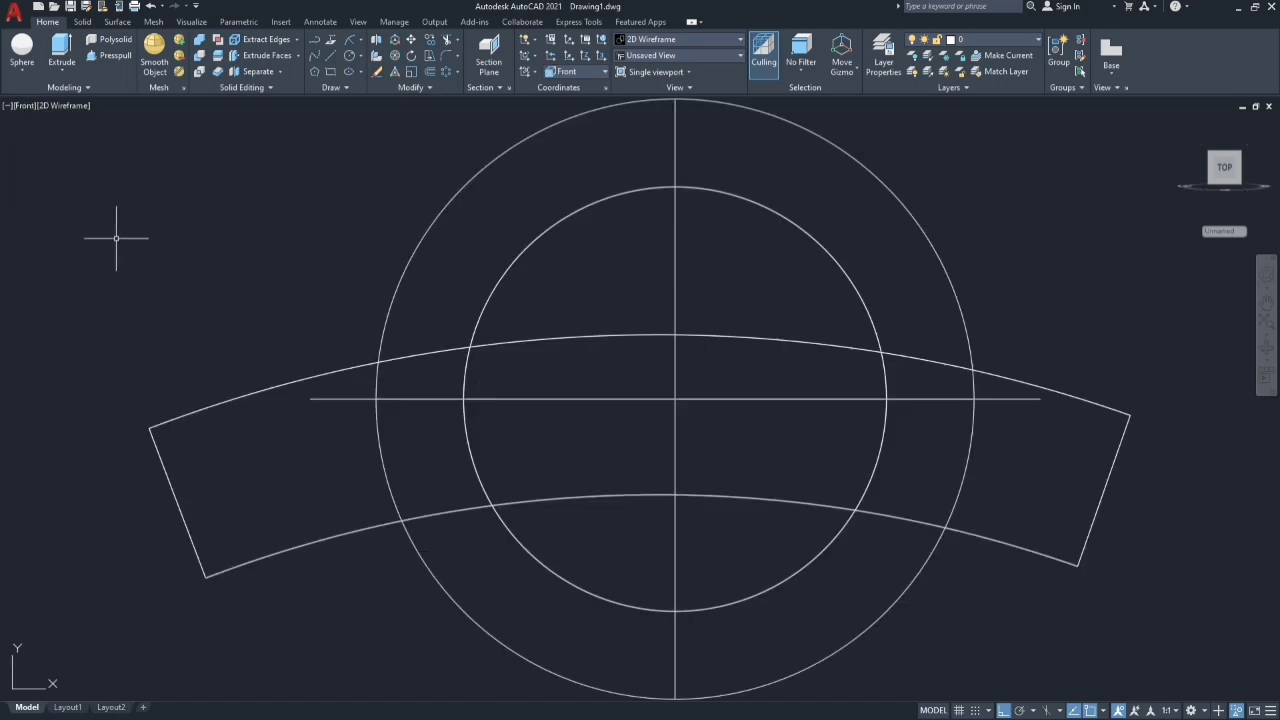
{"action": "left_click", "coordinate": [22, 105]}
{"action": "left_click", "coordinate": [62, 227]}
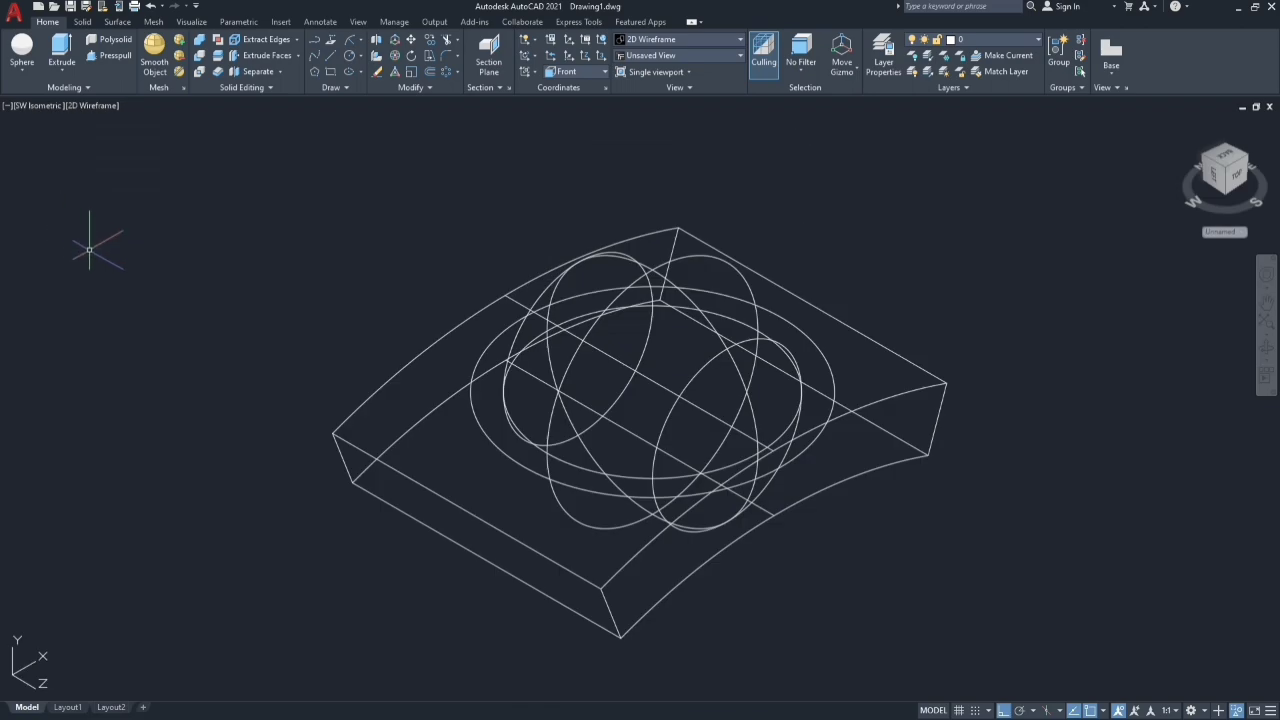
- Extrude the 7 mm circle 14 mm into a cylinder
{"action": "left_click", "coordinate": [62, 45]}
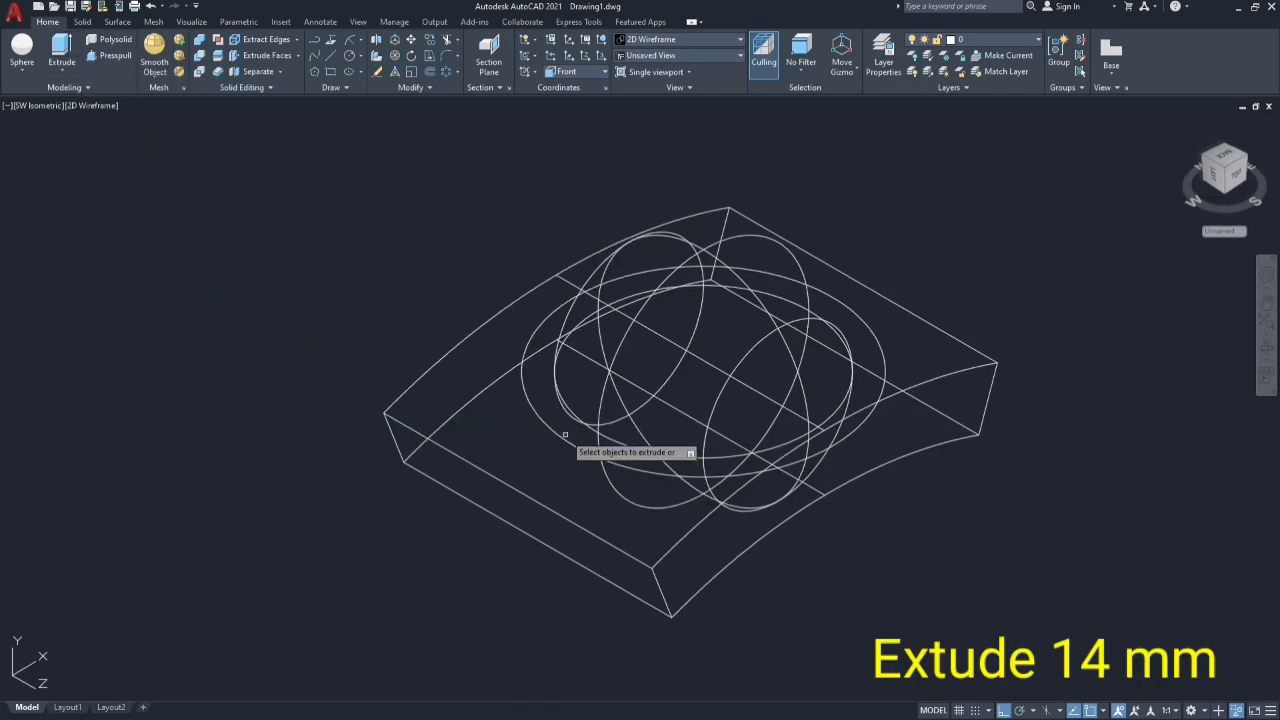
{"action": "left_click", "coordinate": [561, 437]}
{"action": "right_click", "coordinate": [521, 446]}
{"action": "left_click", "coordinate": [540, 452]}
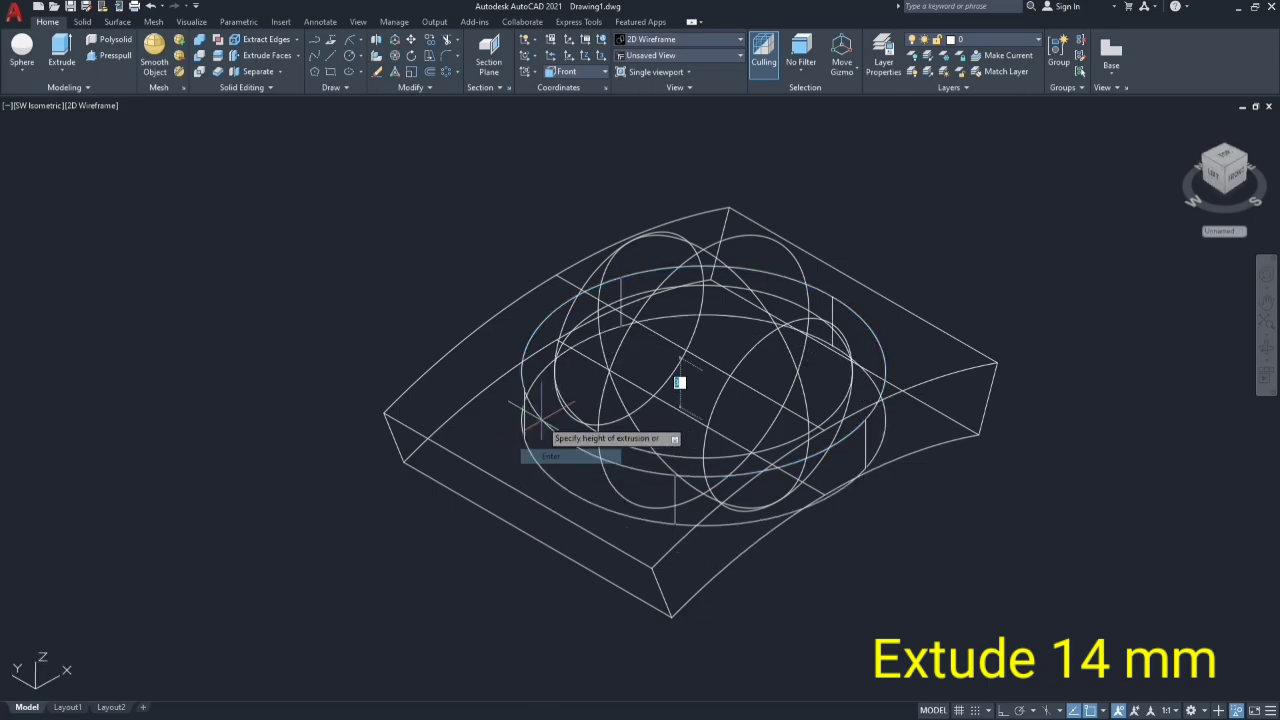
{"action": "type", "text": "14"}
{"action": "key", "text": "Return"}
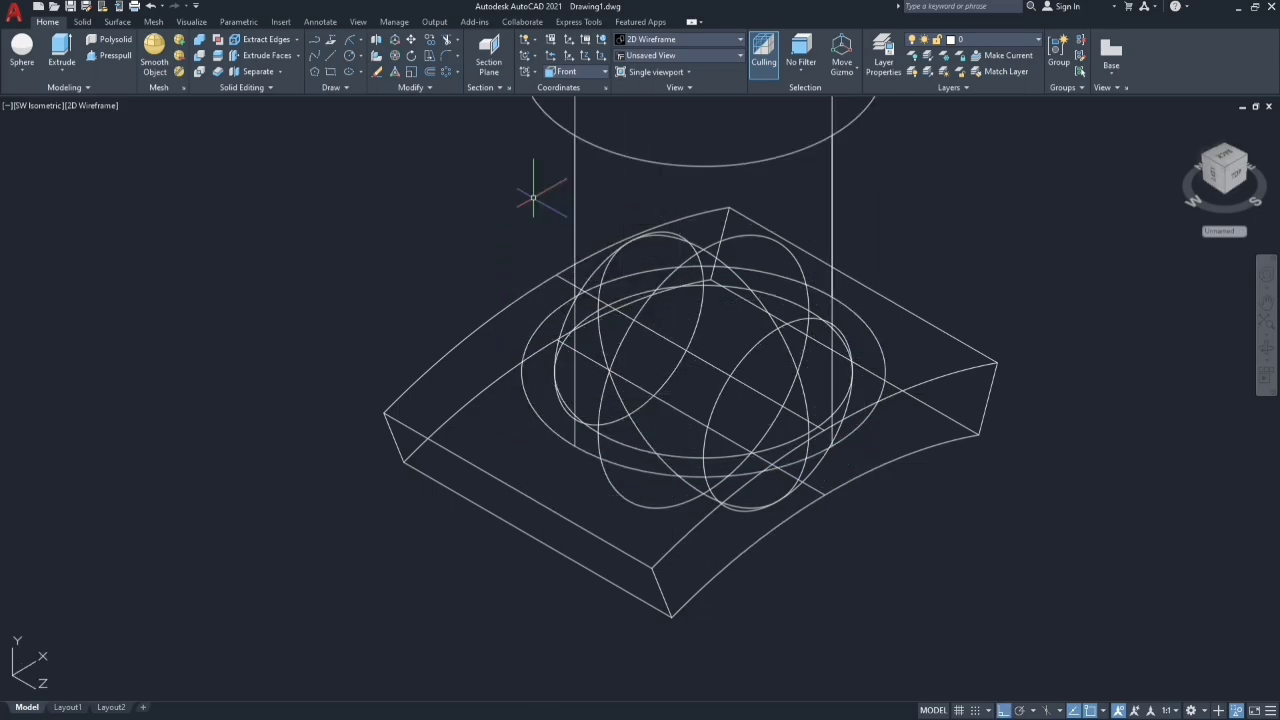
{"action": "scroll", "coordinate": [510, 230], "scroll_direction": "down", "scroll_amount": 2}
{"action": "middle_click_drag", "start_coordinate": [500, 246], "coordinate": [464, 320]}
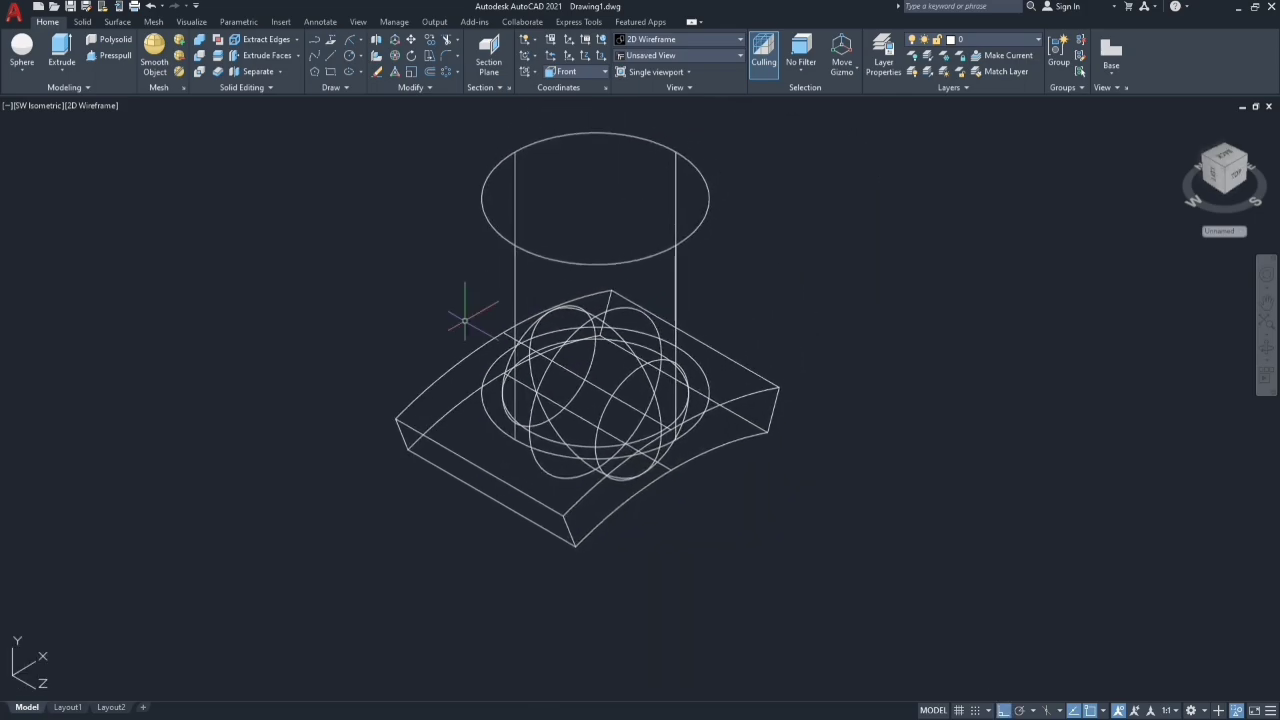
- Move the cylinder 7 mm down through the band slab
{"action": "left_click", "coordinate": [393, 41]}
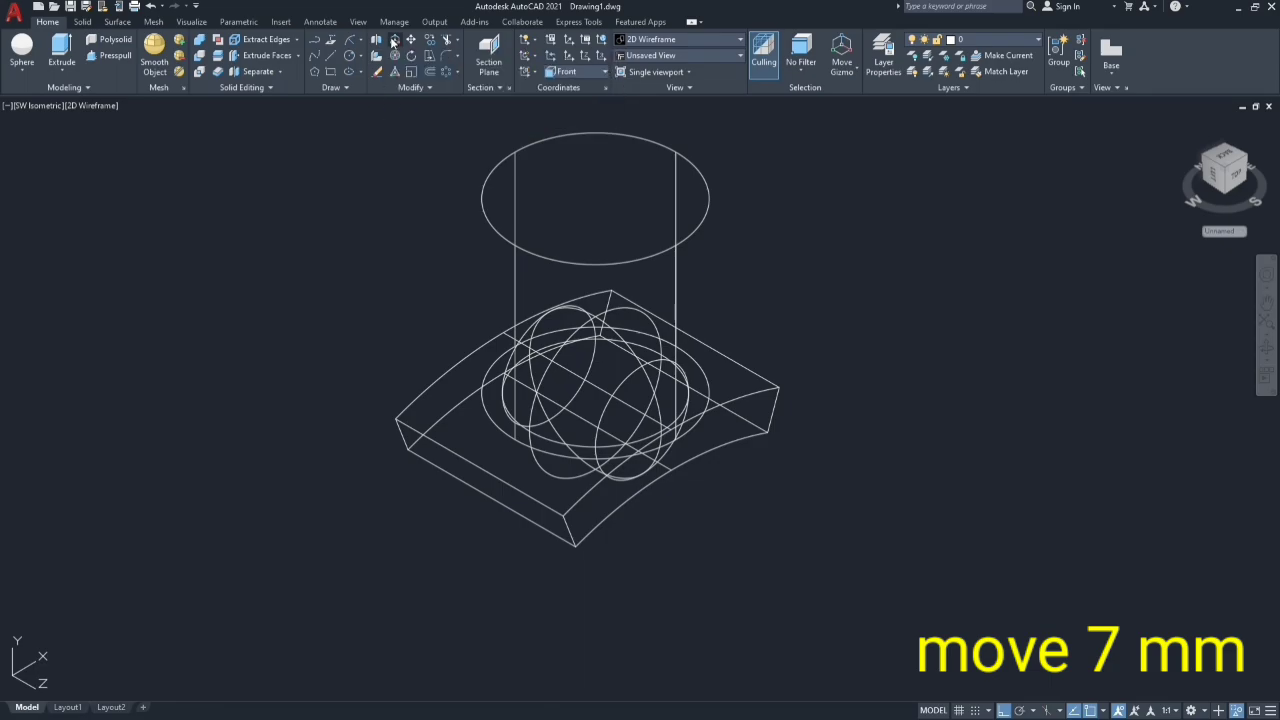
{"action": "left_click", "coordinate": [483, 206]}
{"action": "key", "text": "Return"}
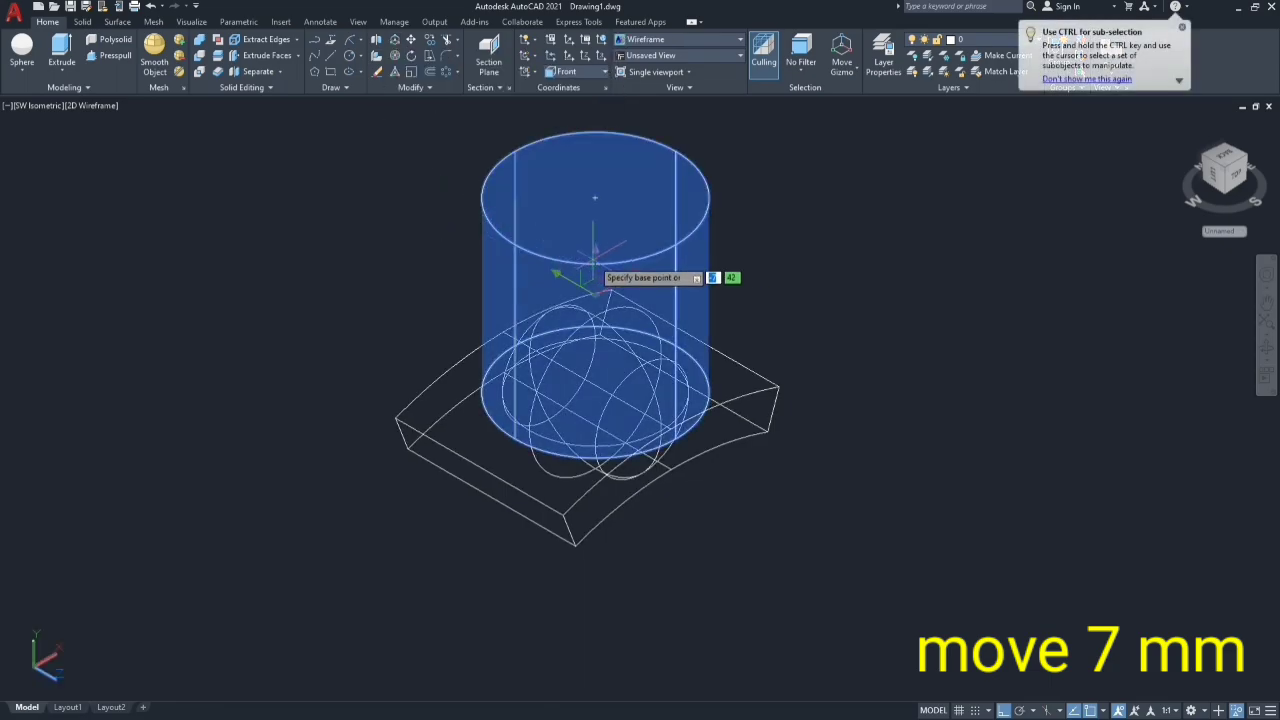
{"action": "left_click", "coordinate": [595, 286]}
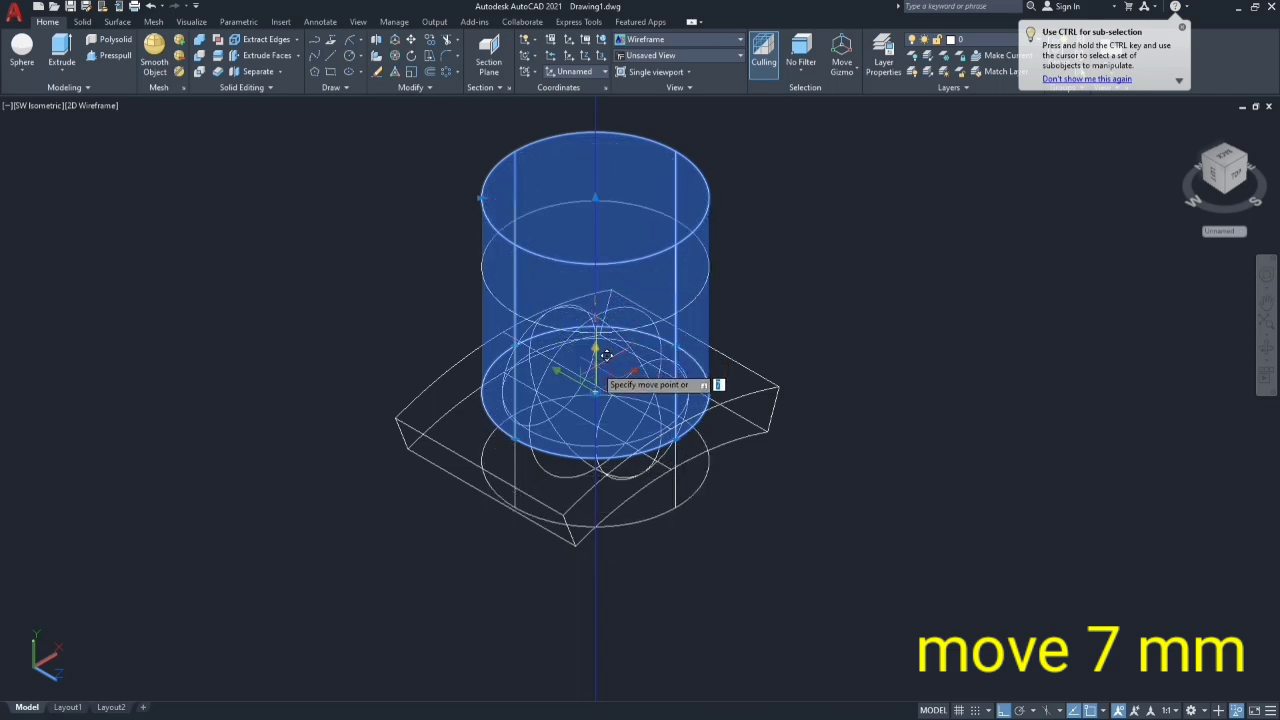
{"action": "type", "text": "7"}
{"action": "key", "text": "Return"}
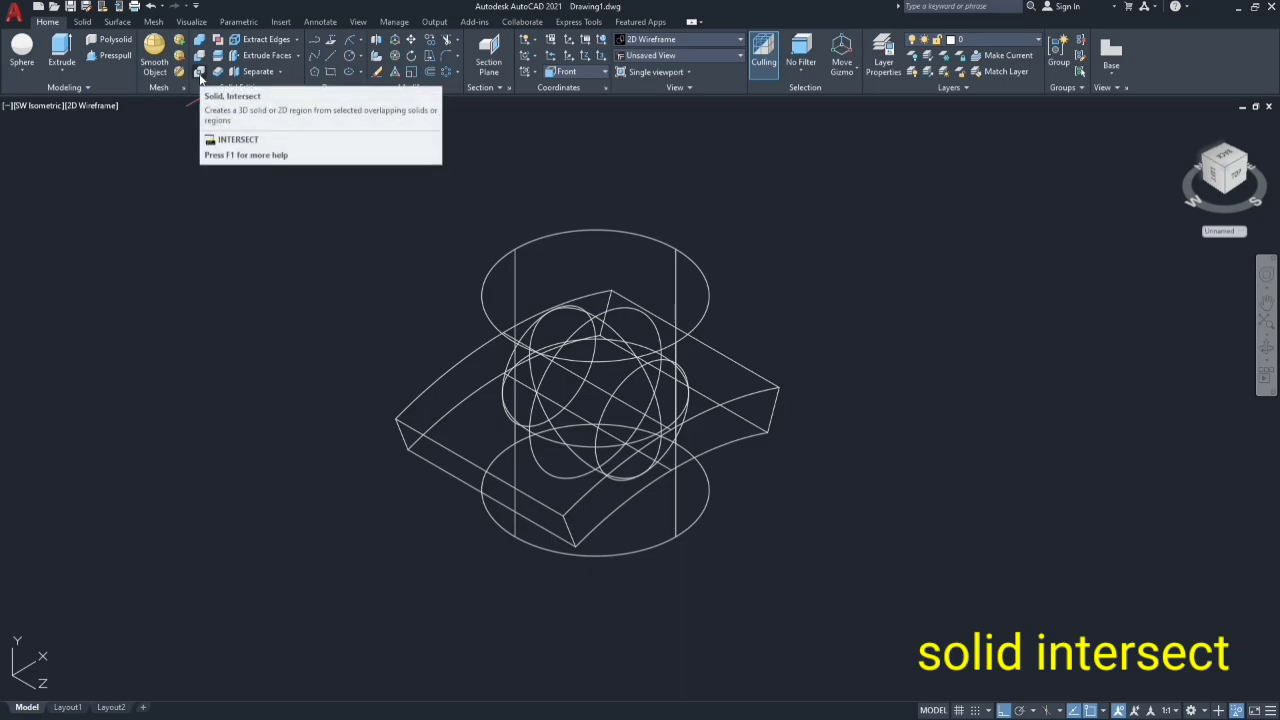
- Intersect the cylinder and box into a single lens-shaped cage piece
{"action": "left_click", "coordinate": [200, 76]}
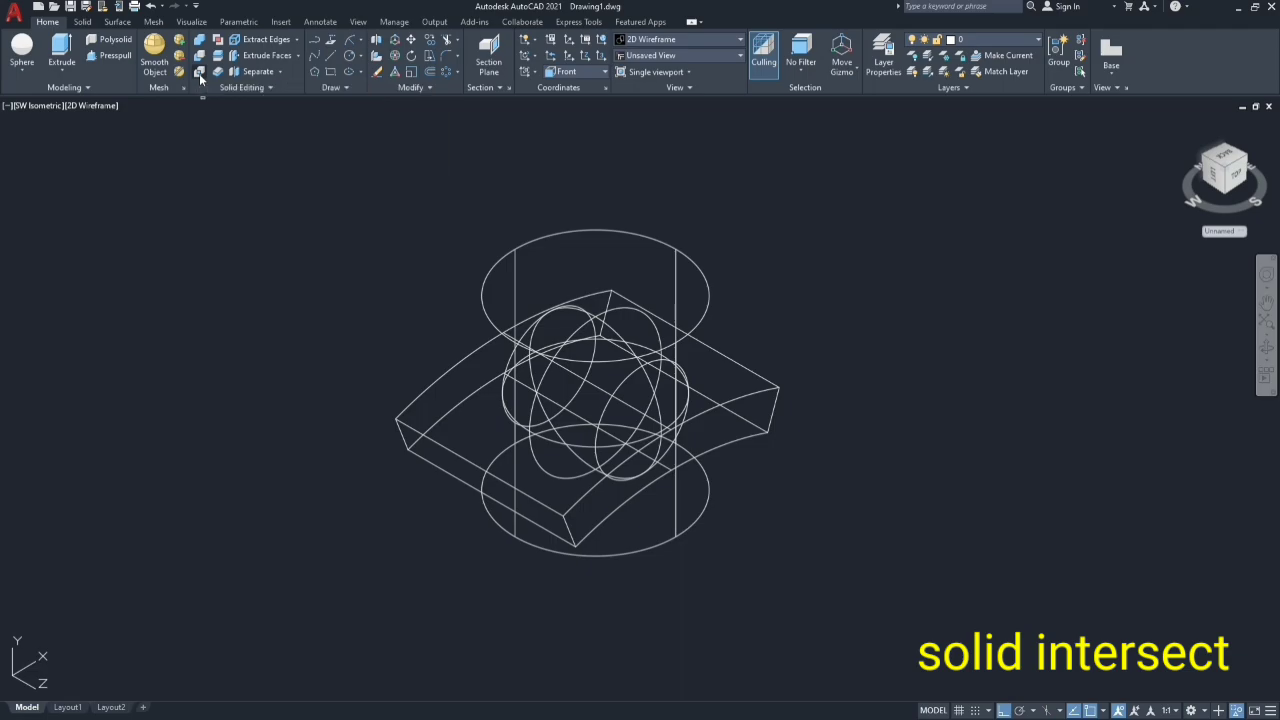
{"action": "left_click", "coordinate": [486, 313]}
{"action": "left_click", "coordinate": [466, 358]}
{"action": "key", "text": "Return"}
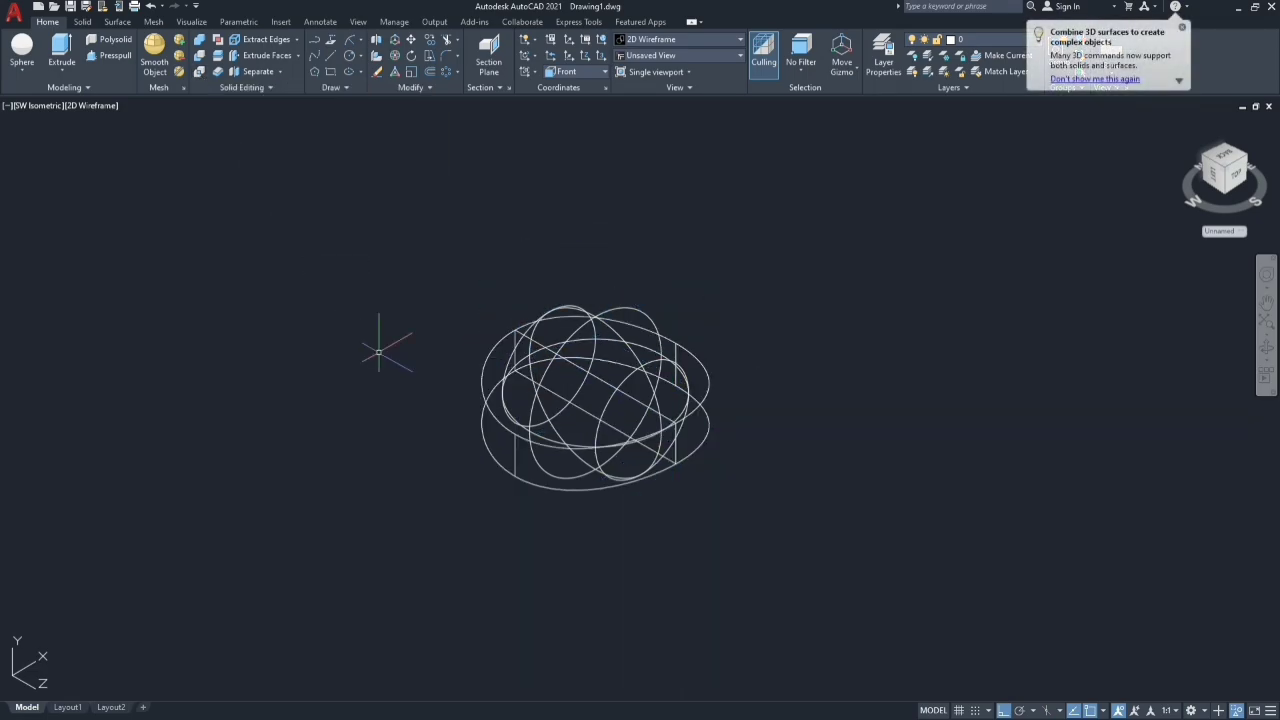
- Shade the model, unhide all bearing parts, and view it from the Front
{"action": "left_click", "coordinate": [88, 106]}
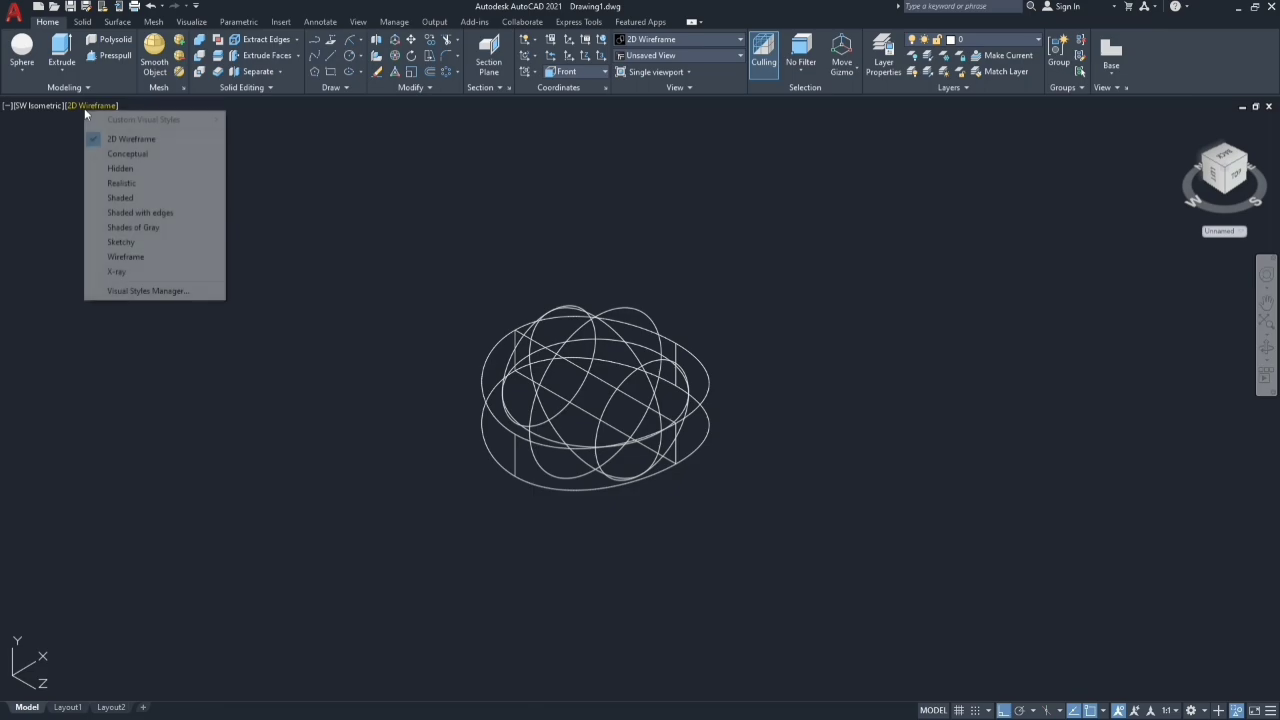
{"action": "left_click", "coordinate": [106, 196]}
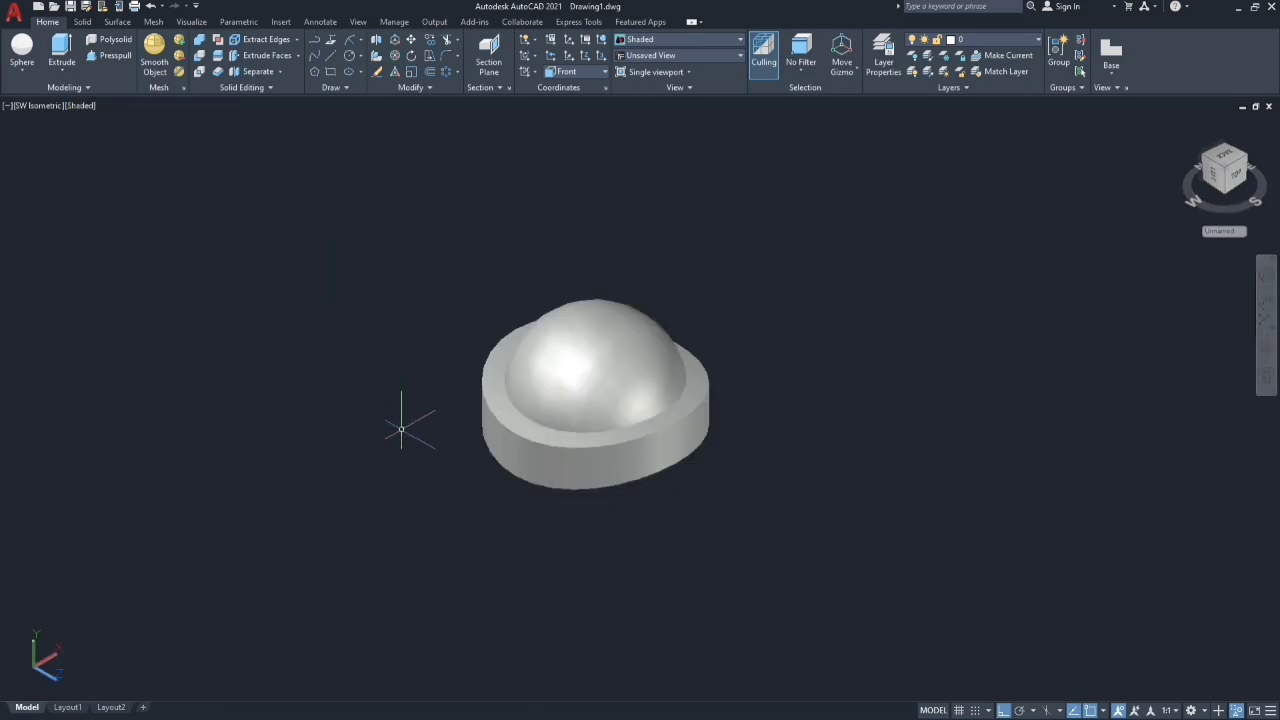
{"action": "mouse_move", "coordinate": [401, 430]}
{"action": "middle_mouse_down", "text": "shift"}
{"action": "mouse_move", "coordinate": [257, 349]}
{"action": "mouse_move", "coordinate": [169, 414]}
{"action": "mouse_move", "coordinate": [280, 517]}
{"action": "middle_mouse_up", "text": "shift"}
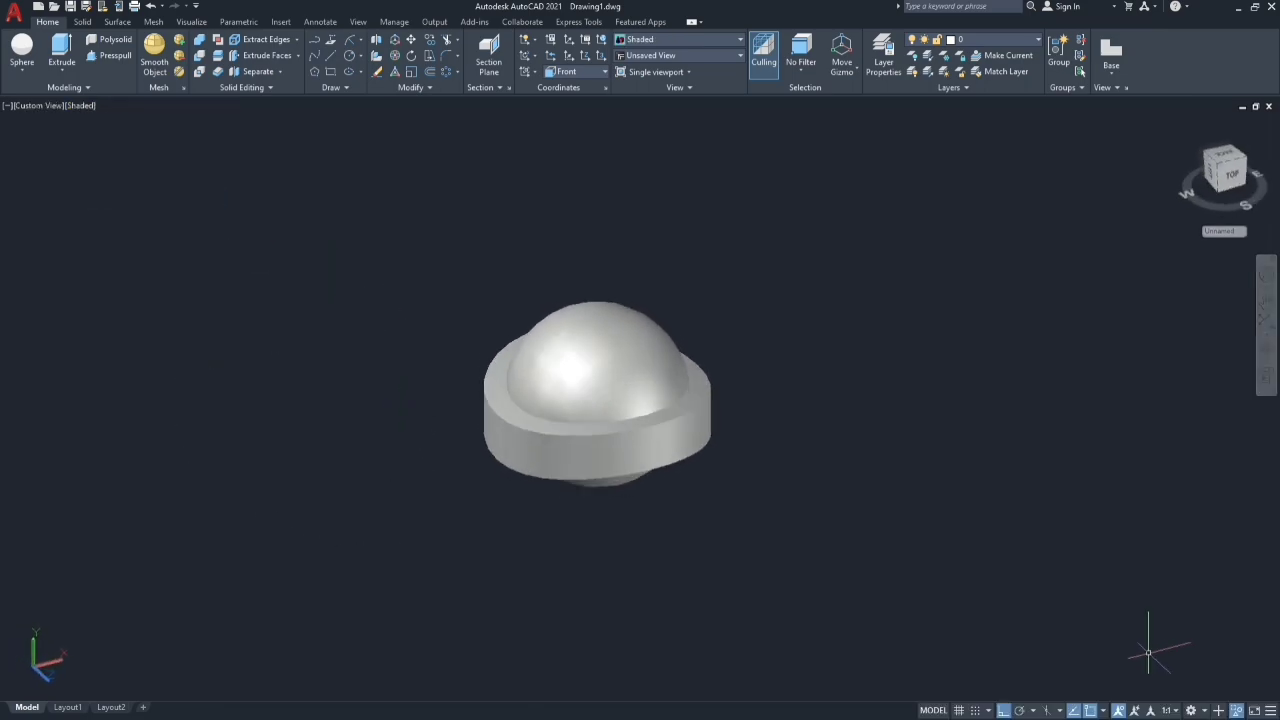
{"action": "left_click", "coordinate": [1237, 710]}
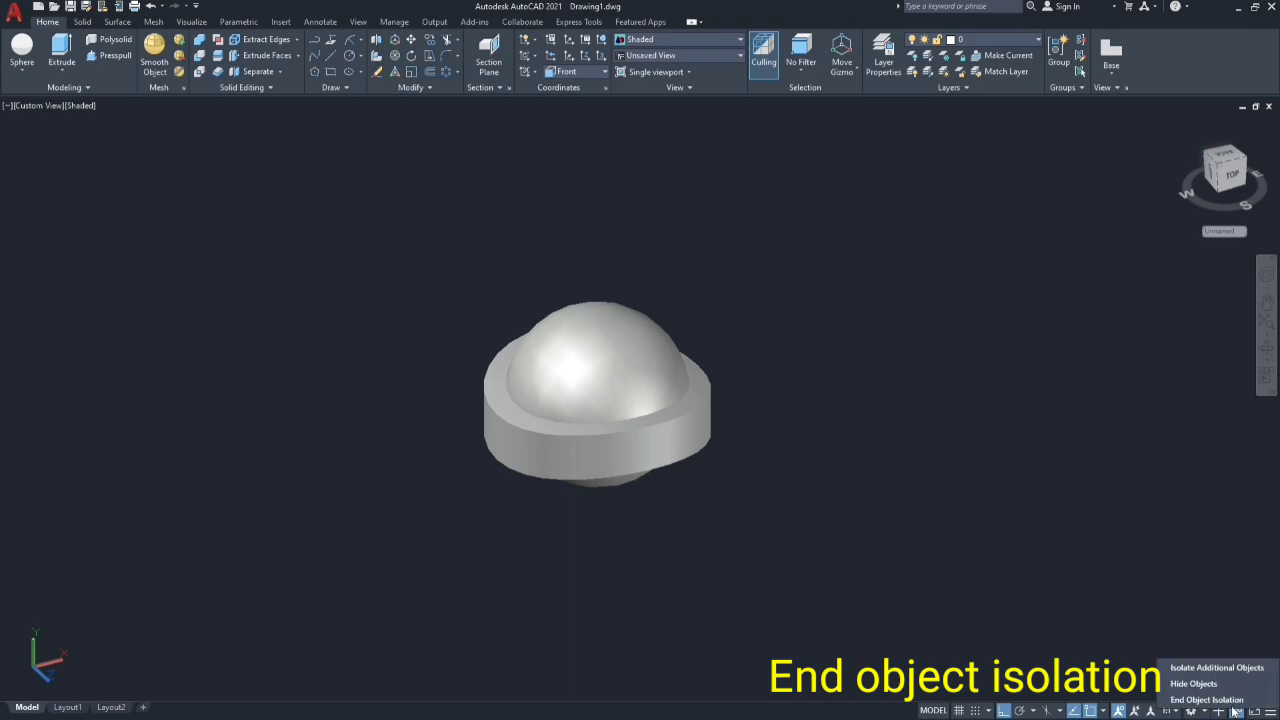
{"action": "left_click", "coordinate": [1200, 674]}
{"action": "scroll", "coordinate": [746, 437], "scroll_direction": "down", "scroll_amount": 2}
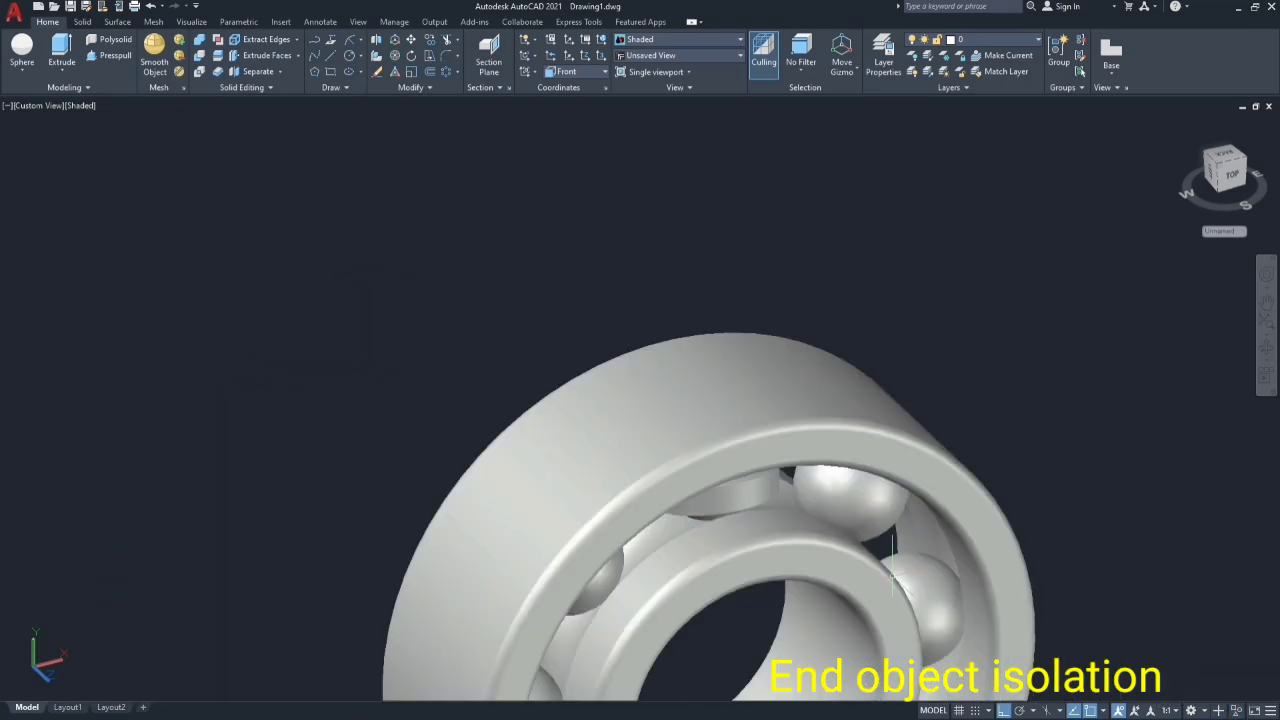
{"action": "scroll", "coordinate": [746, 437], "scroll_direction": "down", "scroll_amount": 2}
{"action": "left_click", "coordinate": [27, 107]}
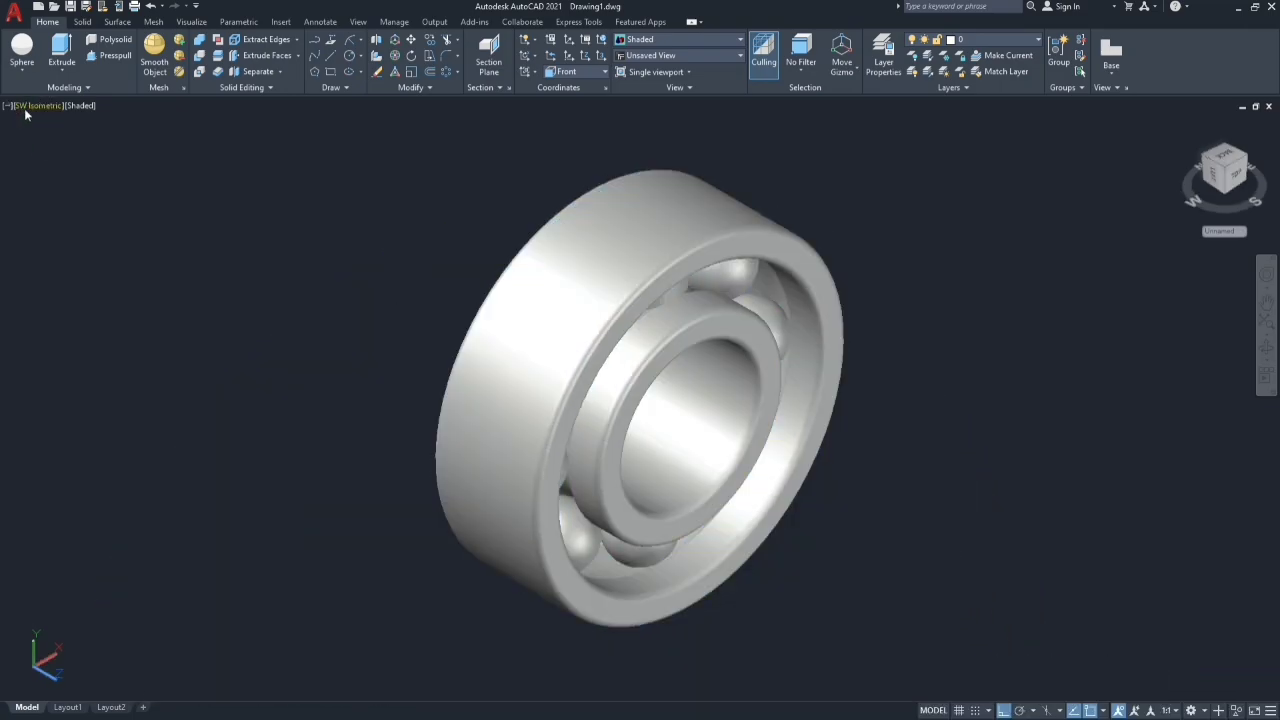
{"action": "left_click", "coordinate": [32, 108]}
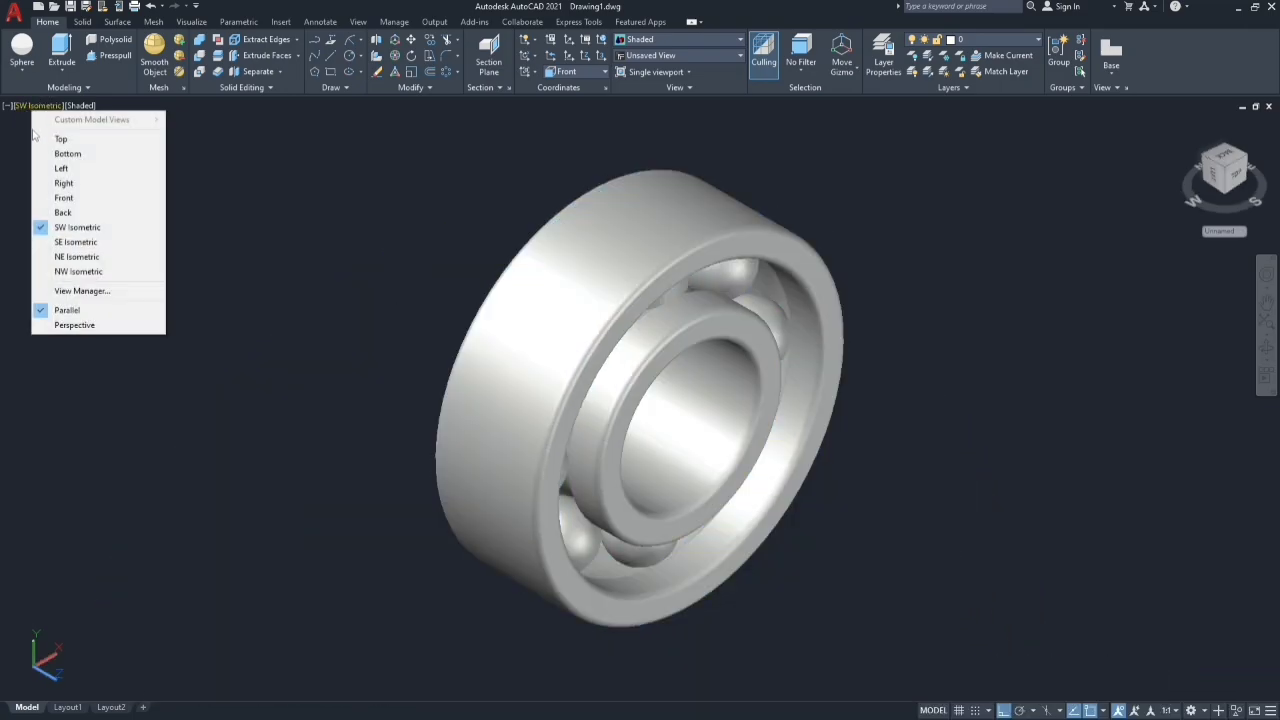
{"action": "left_click", "coordinate": [62, 198]}
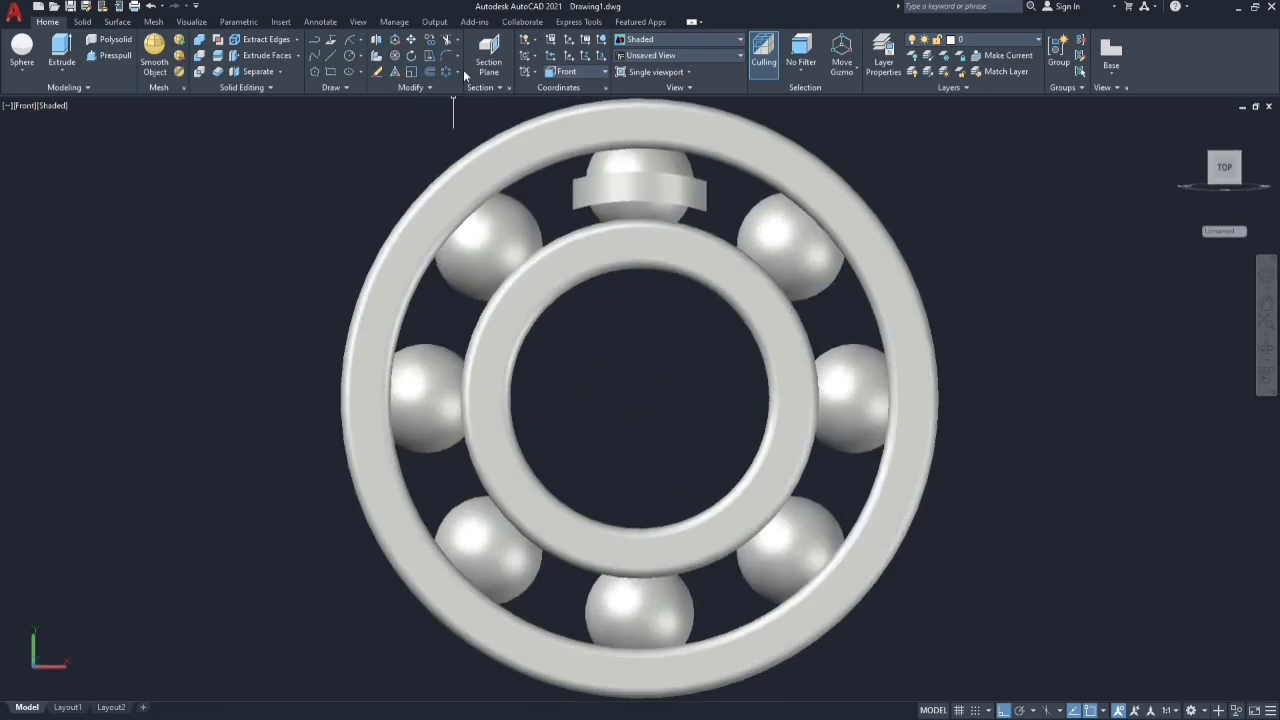
- Polar-array the cage piece 8 times around the bearing centre, then begin a circle beside it
{"action": "left_click", "coordinate": [456, 76]}
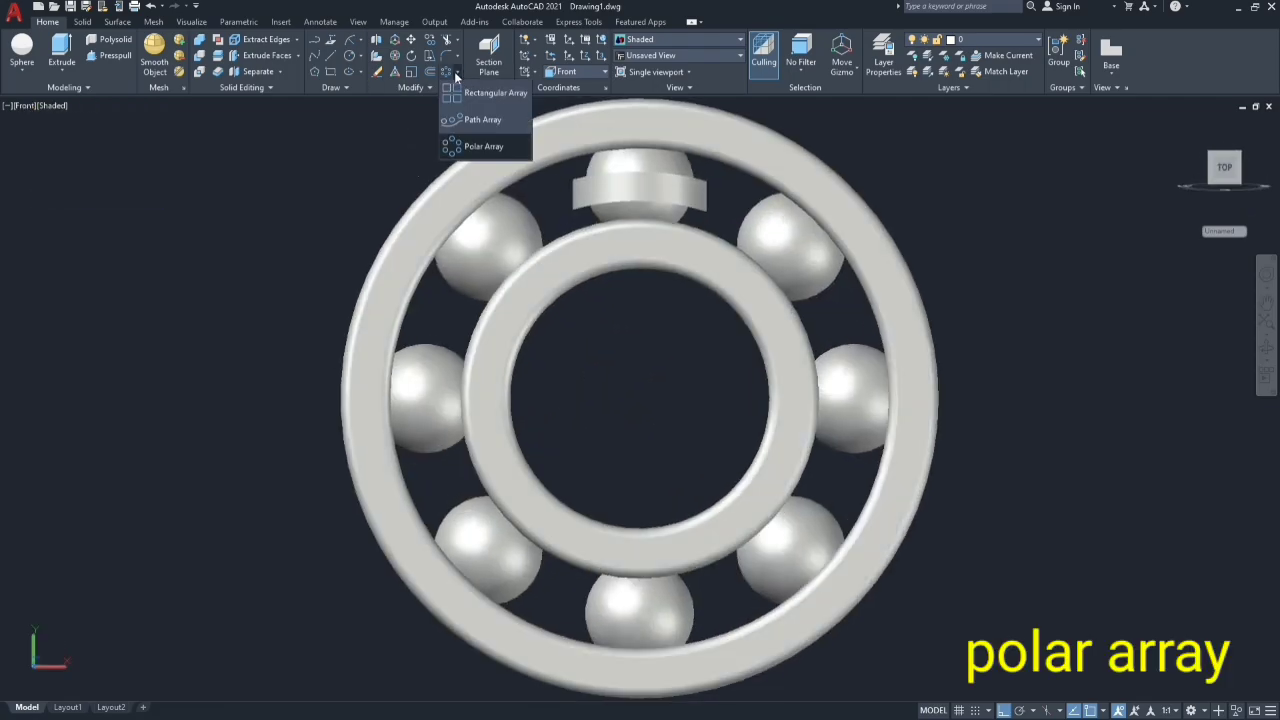
{"action": "left_click", "coordinate": [463, 148]}
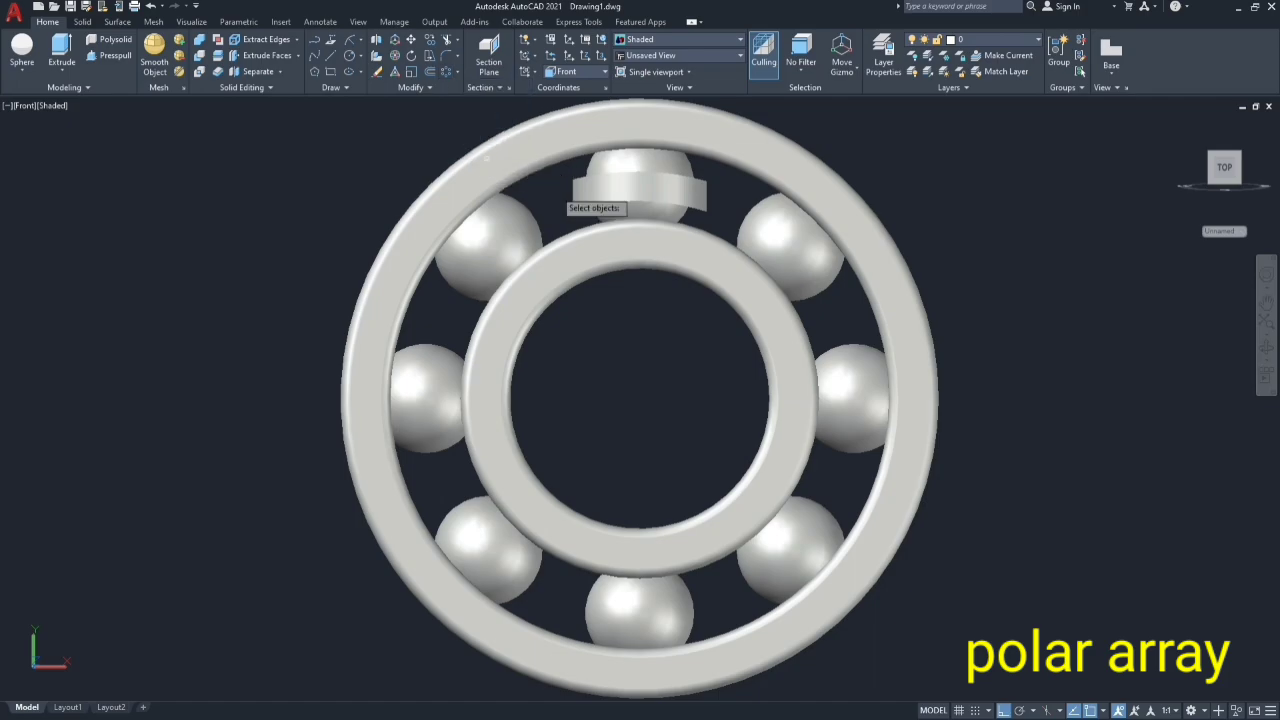
{"action": "left_click", "coordinate": [608, 190]}
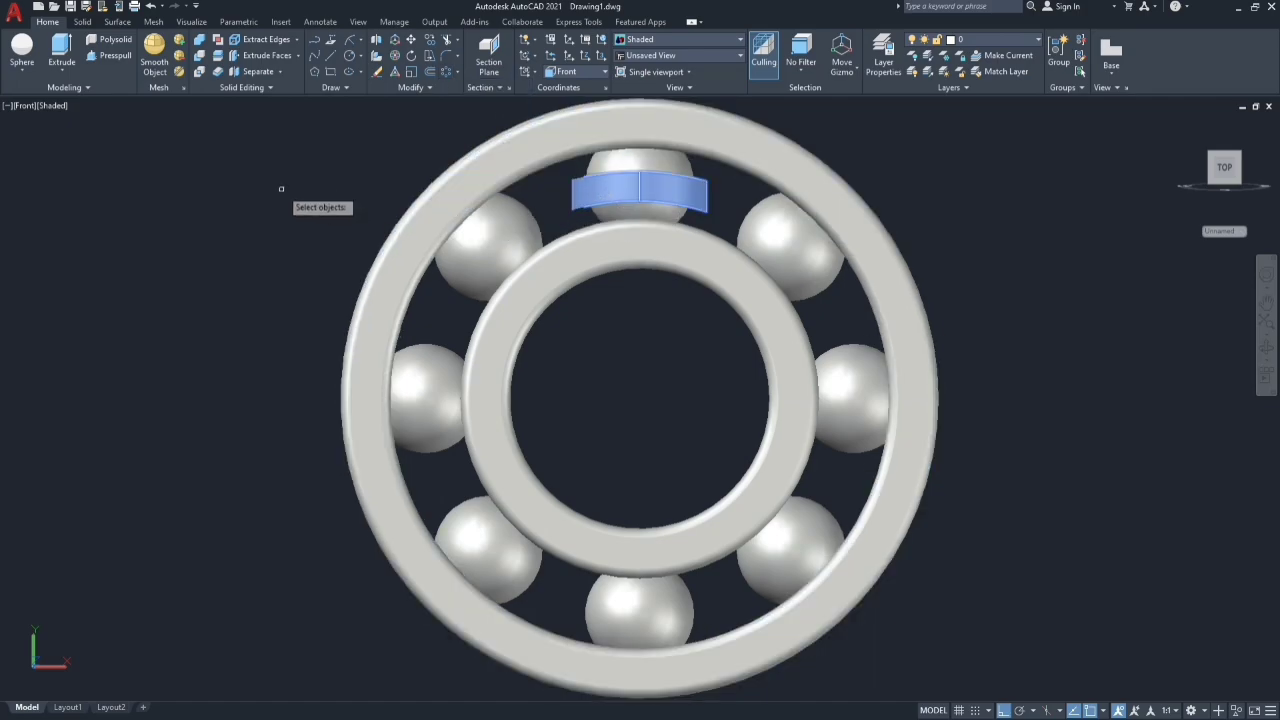
{"action": "key", "text": "Return"}
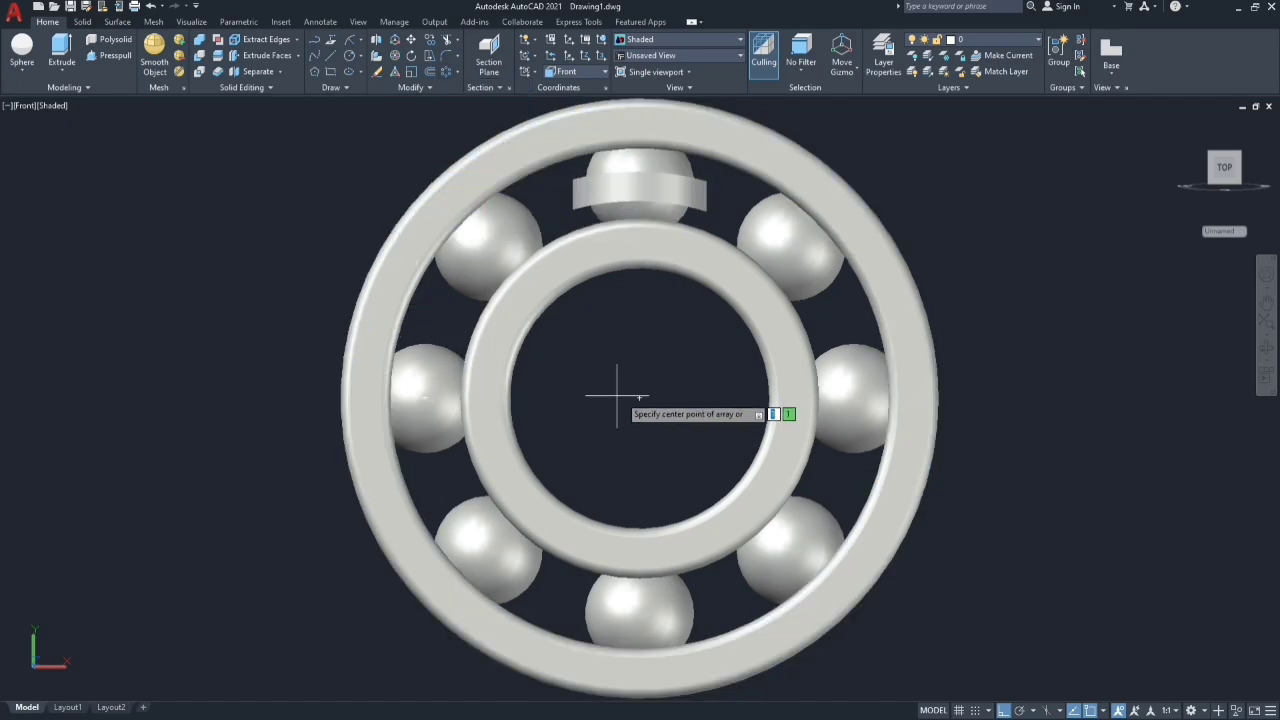
{"action": "left_click", "coordinate": [639, 398]}
{"action": "type", "text": "8"}
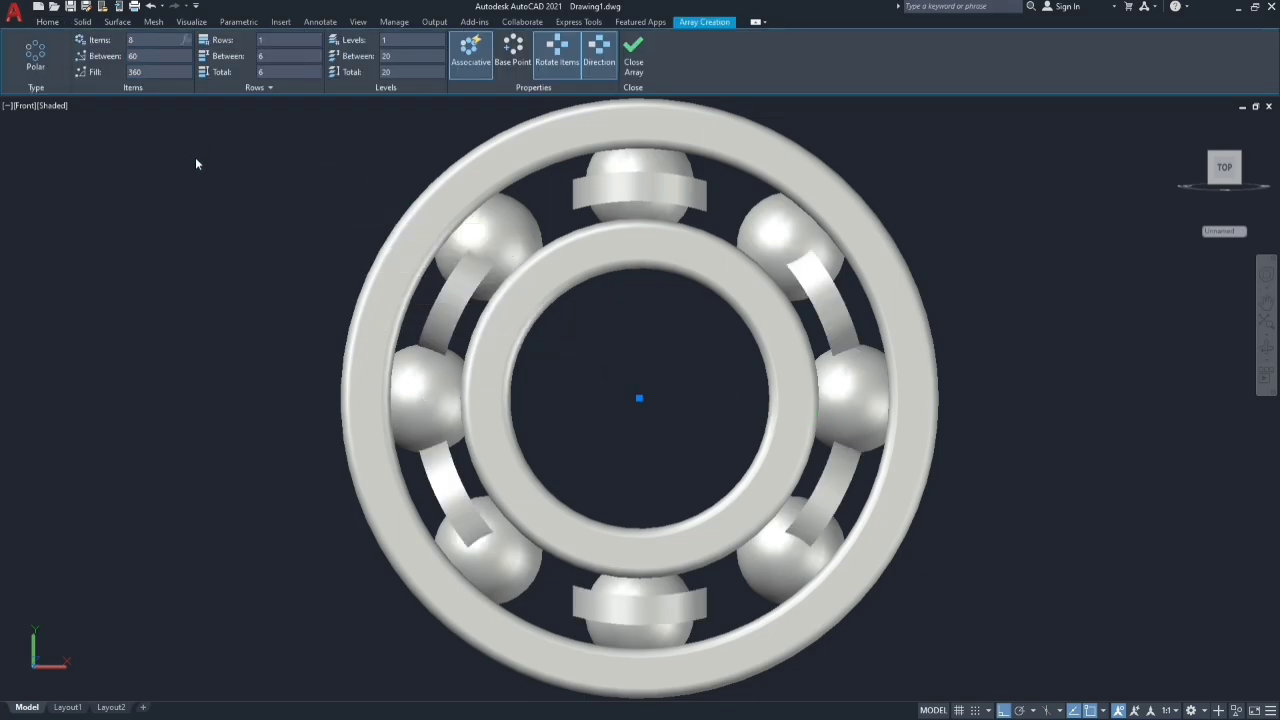
{"action": "left_click", "coordinate": [632, 52]}
{"action": "type", "text": "C"}
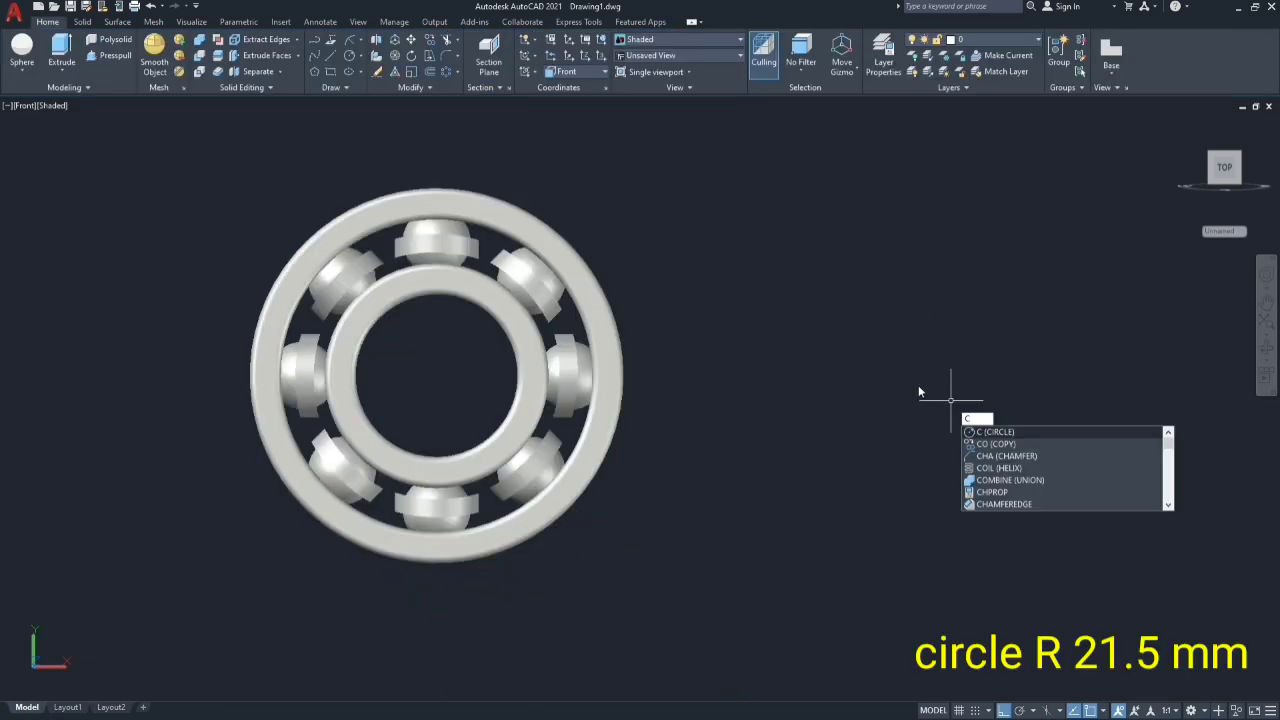
{"action": "key", "text": "Return"}
{"action": "left_click", "coordinate": [855, 338]}
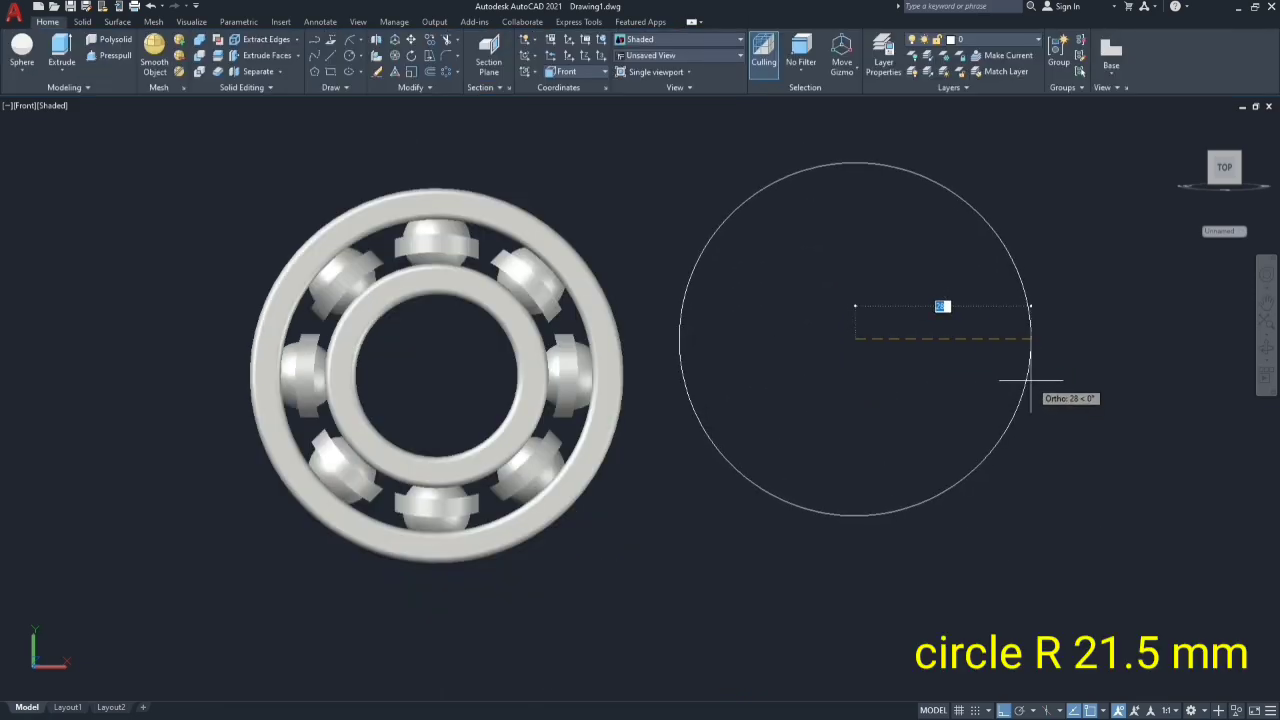
- Give the circle radius 21.5 and draw a 2 by 2 rectangle profile inside it
{"action": "type", "text": "21.5"}
{"action": "key", "text": "Return"}
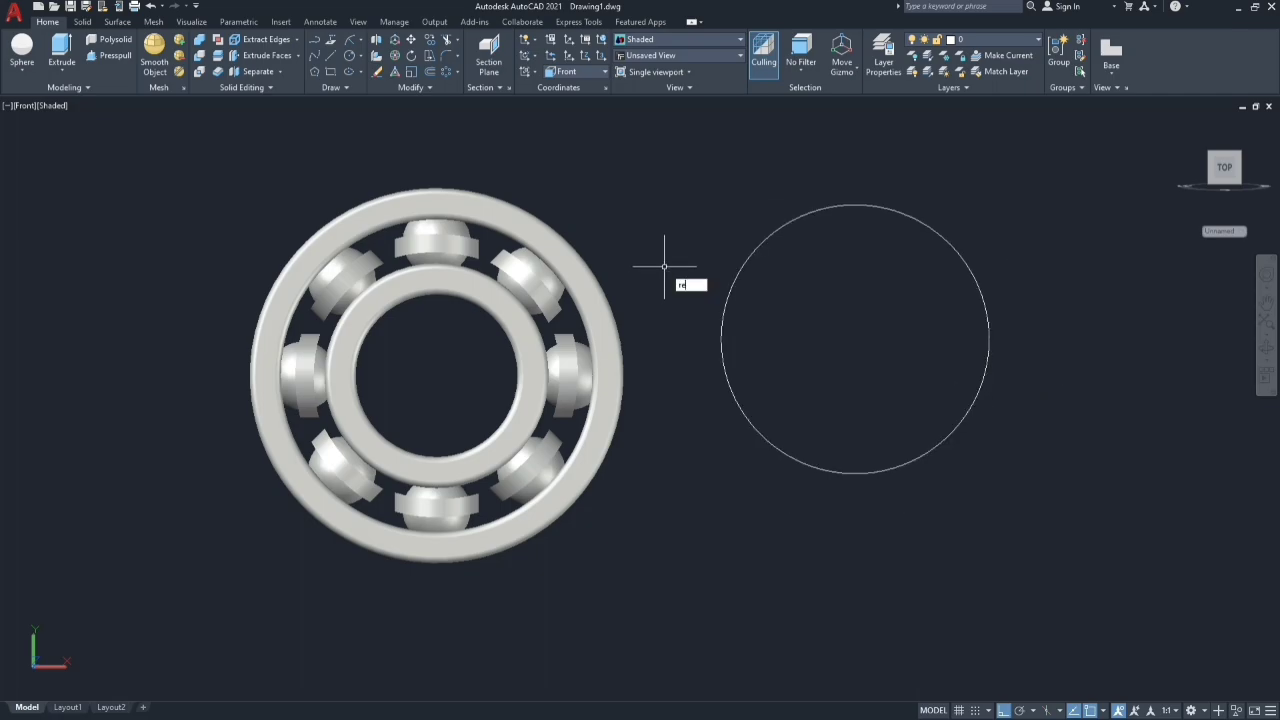
{"action": "type", "text": "c"}
{"action": "key", "text": "Return"}
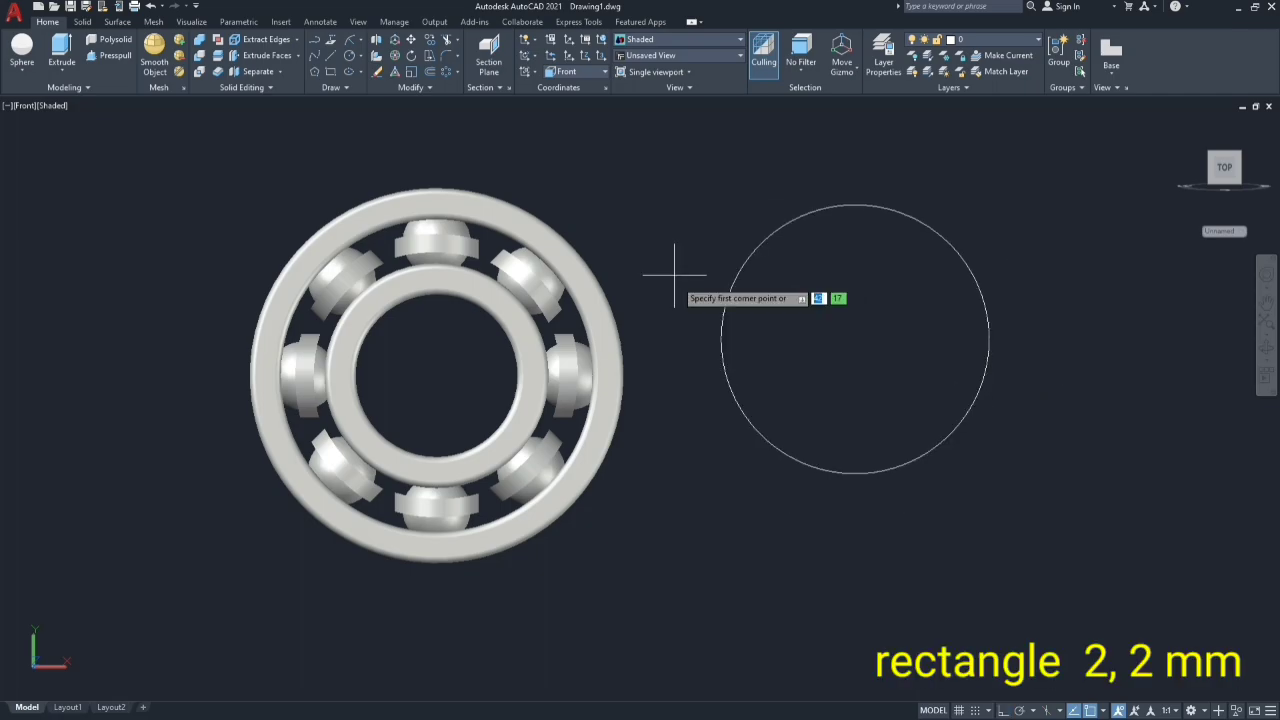
{"action": "left_click", "coordinate": [834, 268]}
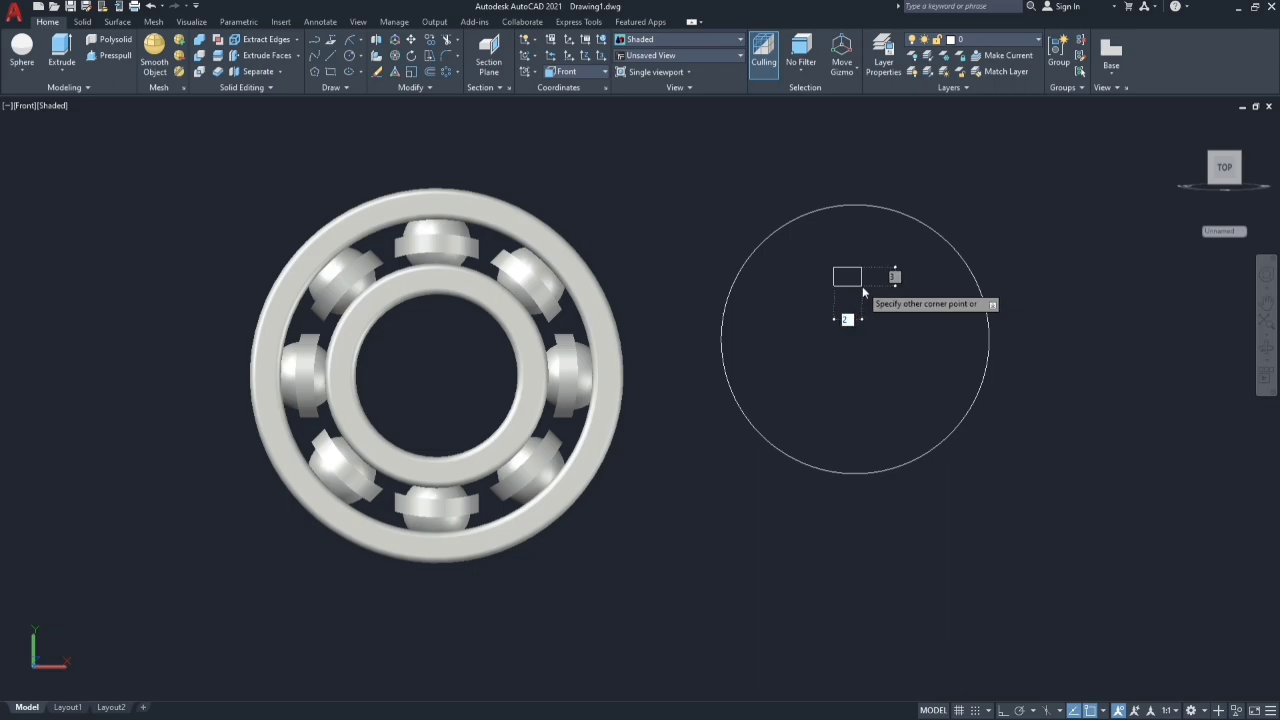
{"action": "type", "text": "2,"}
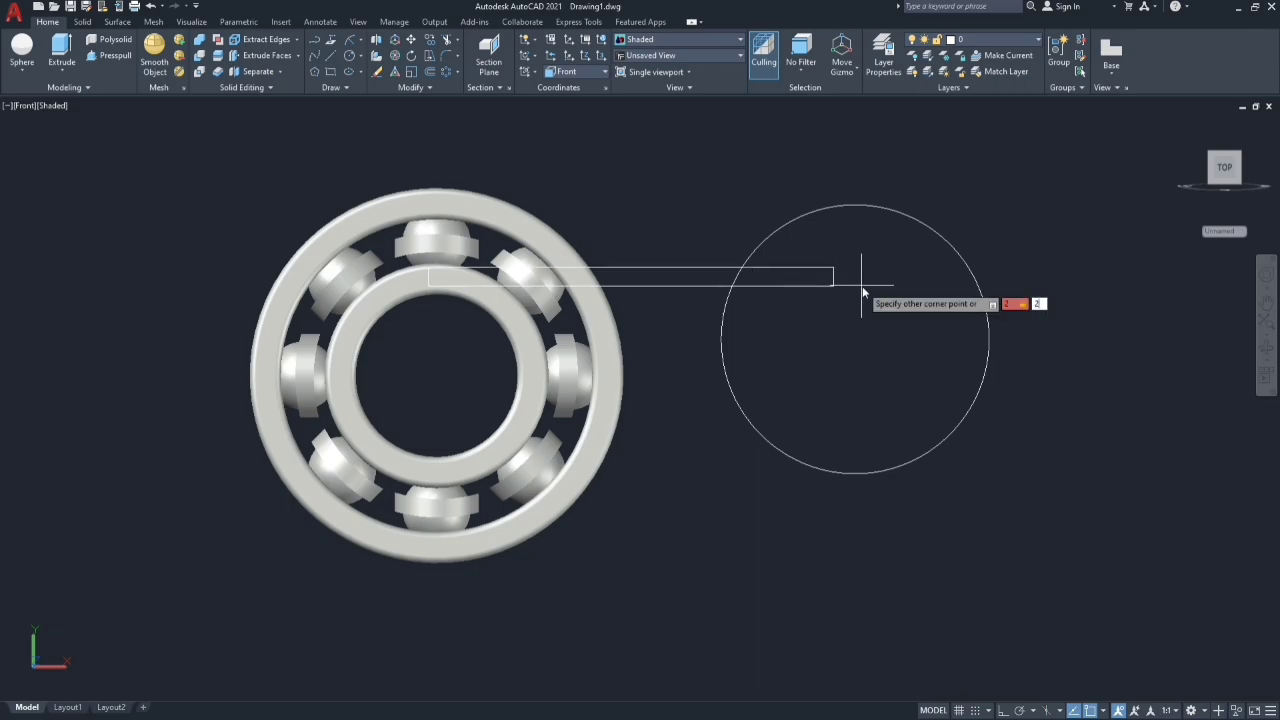
{"action": "key", "text": "Return"}
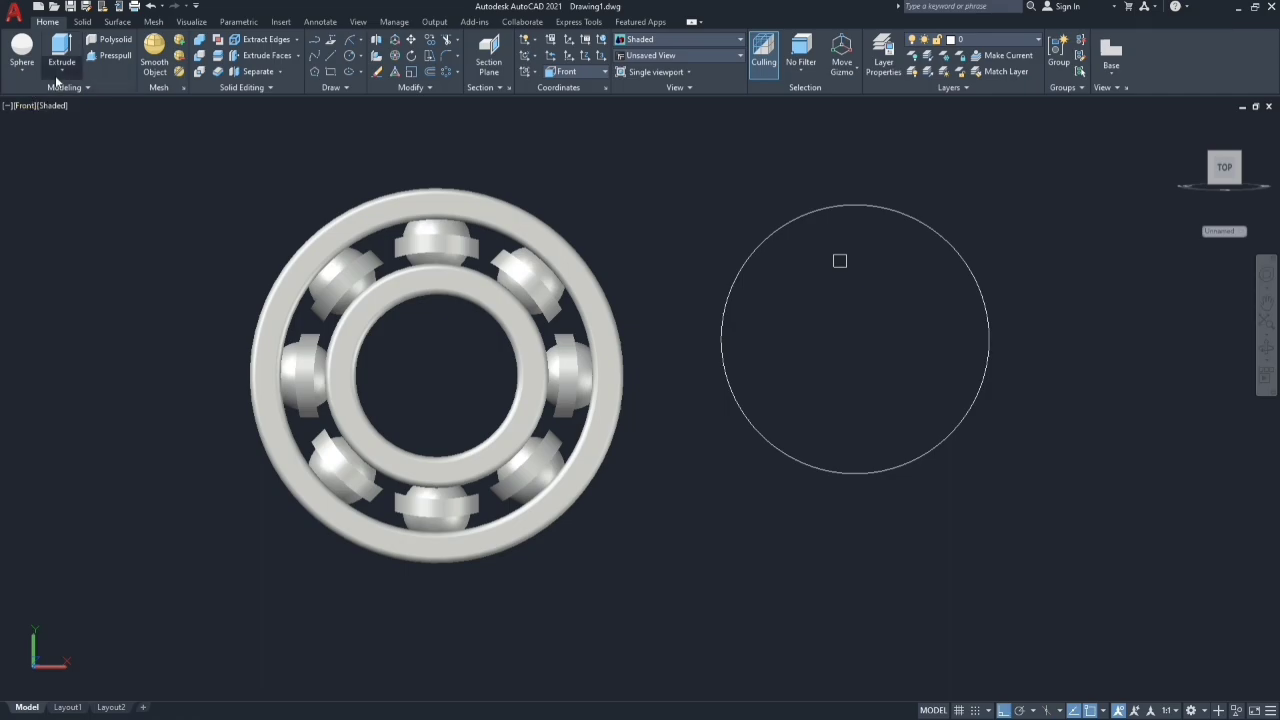
- Sweep the 2 by 2 rectangle along the 21.5 circle to form a ring
{"action": "left_click", "coordinate": [58, 76]}
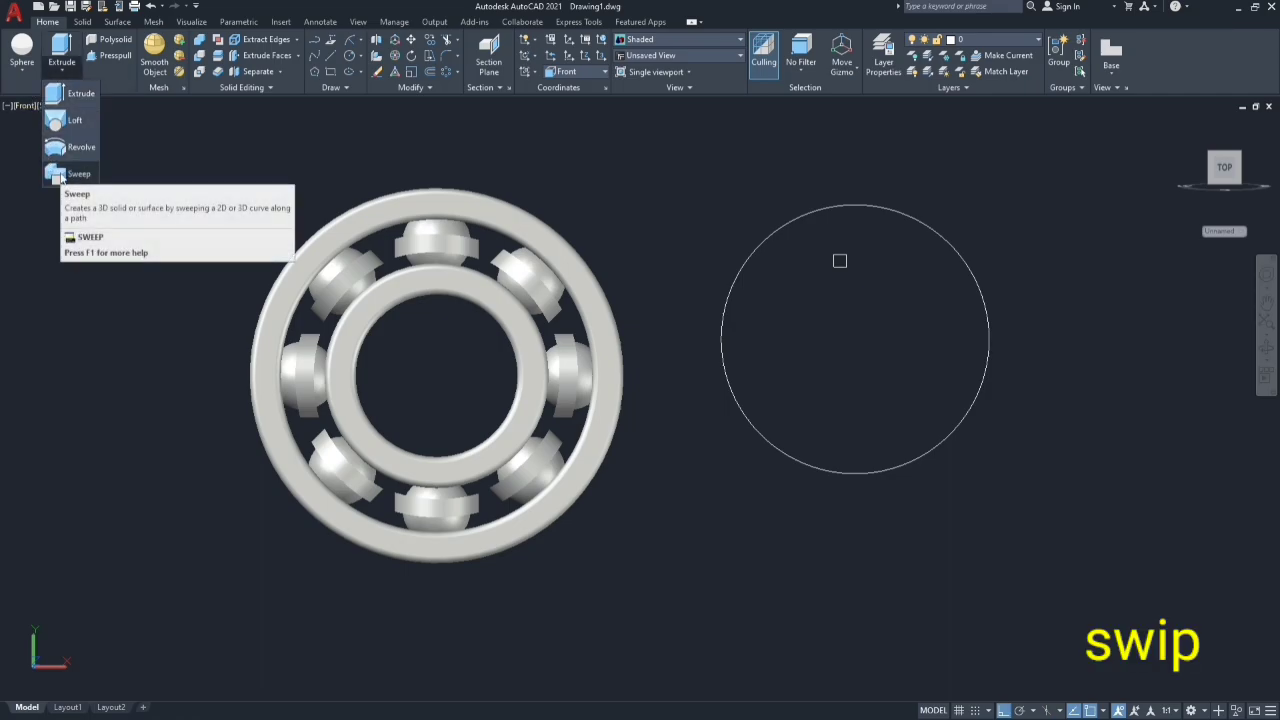
{"action": "left_click", "coordinate": [58, 175]}
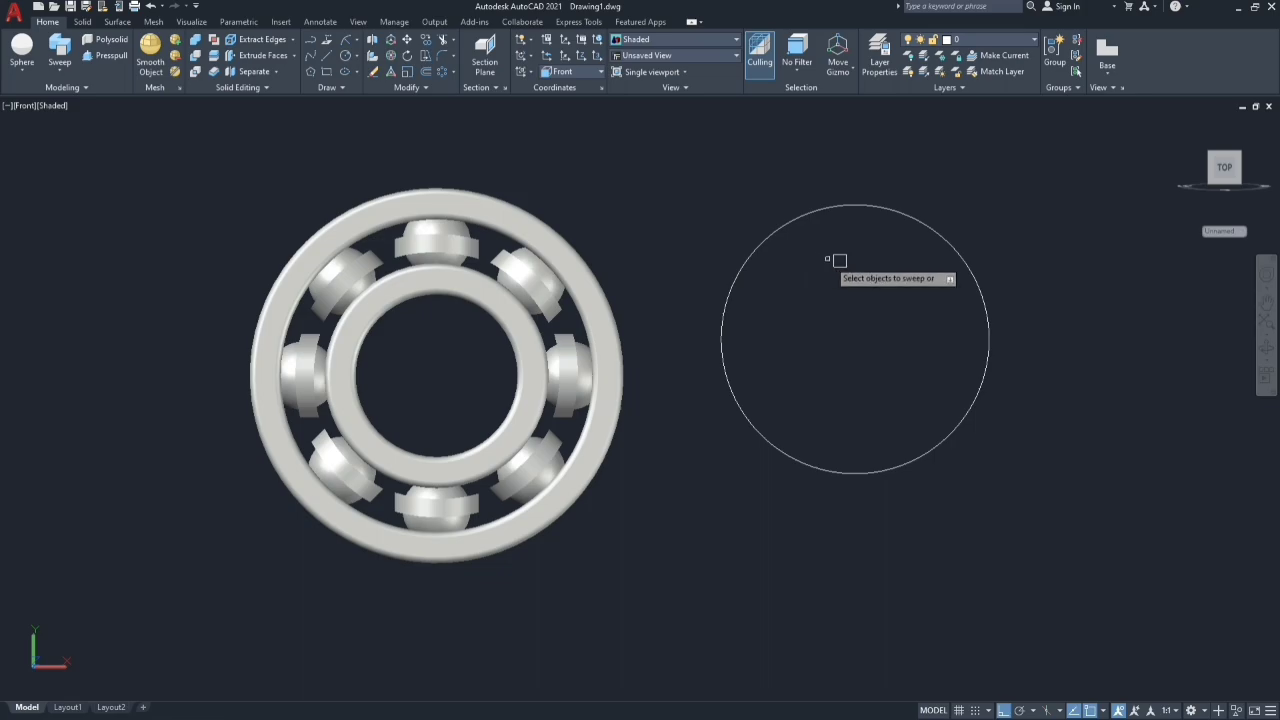
{"action": "right_click", "coordinate": [839, 260]}
{"action": "left_click", "coordinate": [839, 293]}
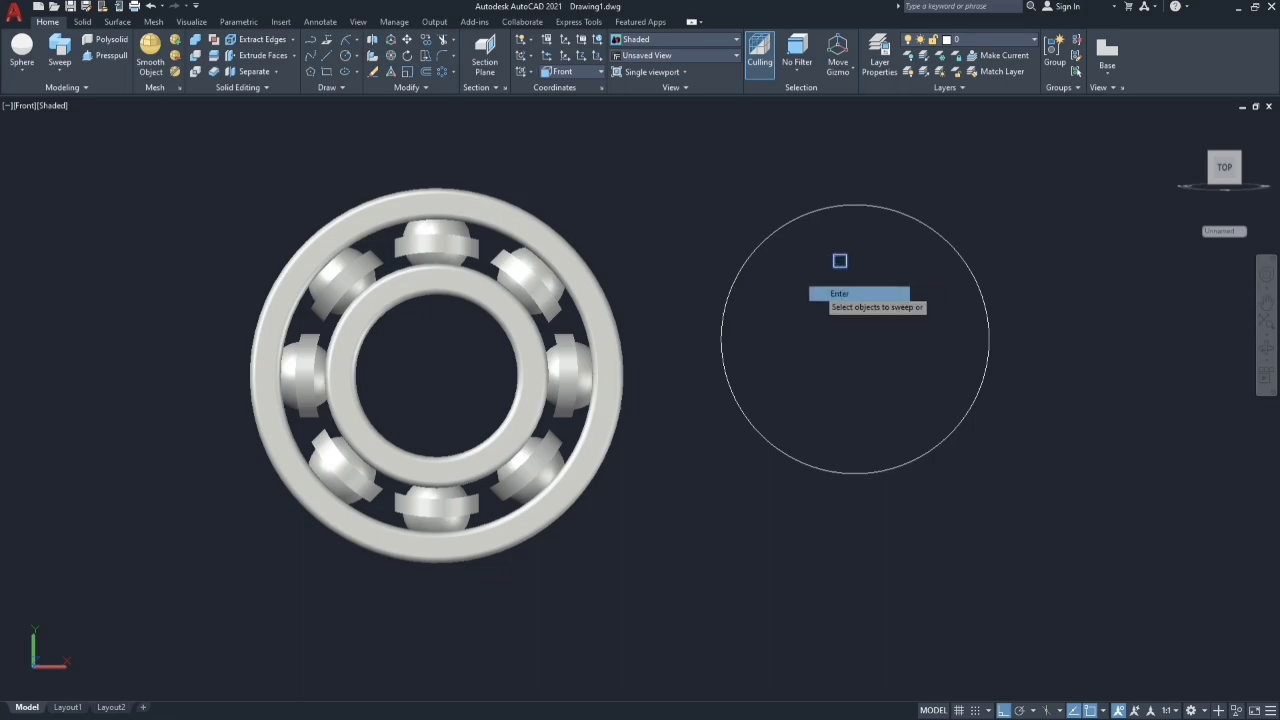
{"action": "left_click", "coordinate": [765, 238]}
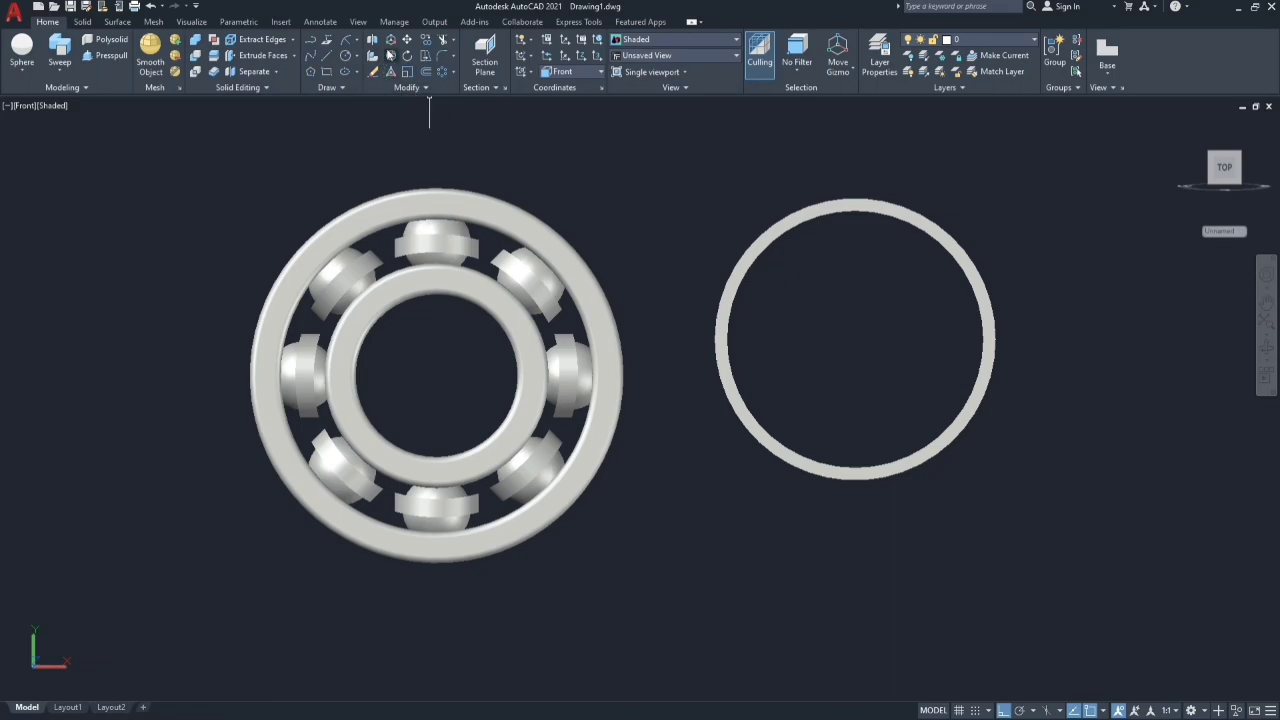
- Move the swept ring to the bearing's centre
{"action": "left_click", "coordinate": [406, 40]}
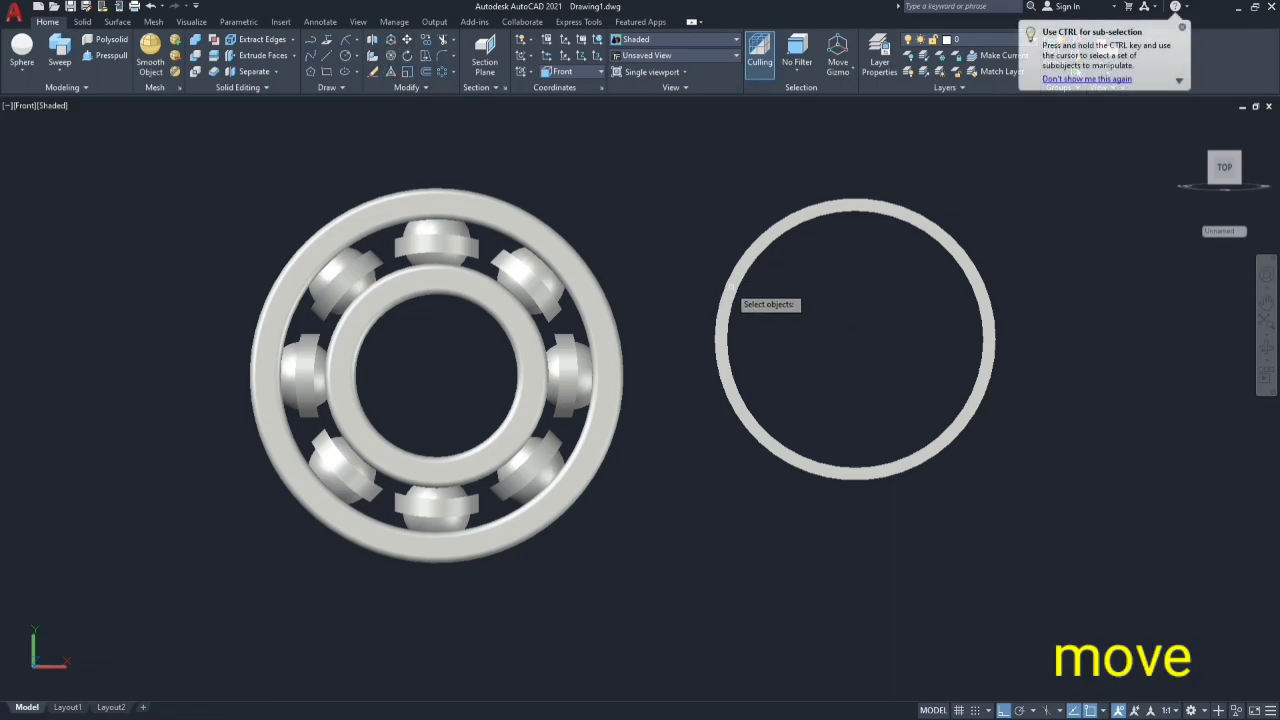
{"action": "left_click", "coordinate": [722, 294]}
{"action": "key", "text": "Return"}
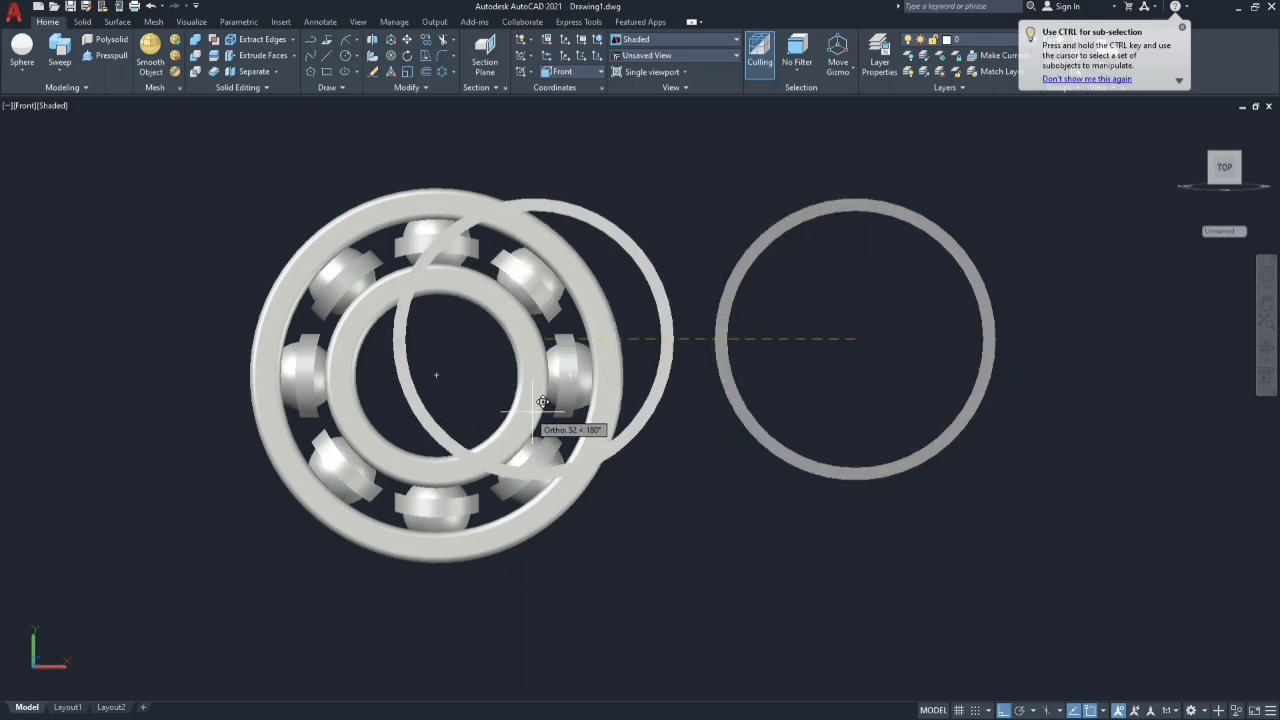
{"action": "left_click", "coordinate": [436, 376]}
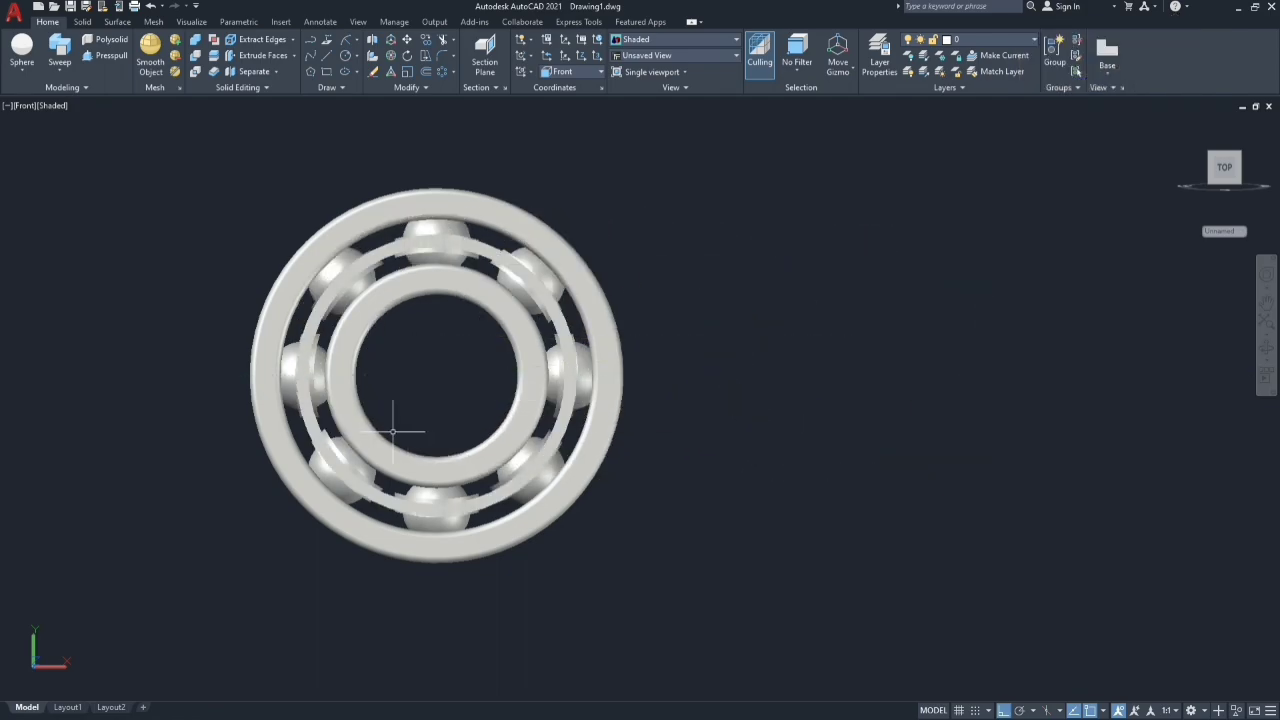
- 3D-move the ring 10 mm along the bearing axis to meet the cage pieces
{"action": "mouse_move", "coordinate": [257, 572]}
{"action": "middle_mouse_down", "text": "shift"}
{"action": "mouse_move", "coordinate": [455, 622]}
{"action": "mouse_move", "coordinate": [443, 620]}
{"action": "middle_mouse_up", "text": "shift"}
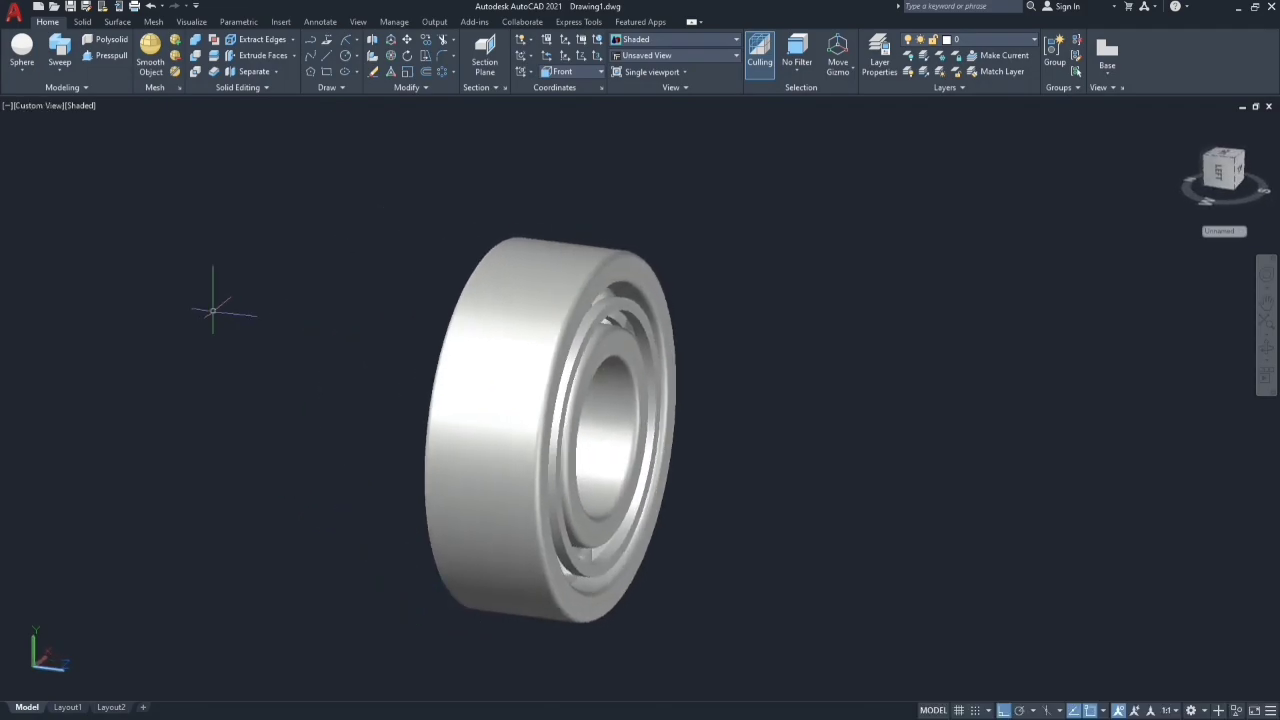
{"action": "left_click", "coordinate": [392, 41]}
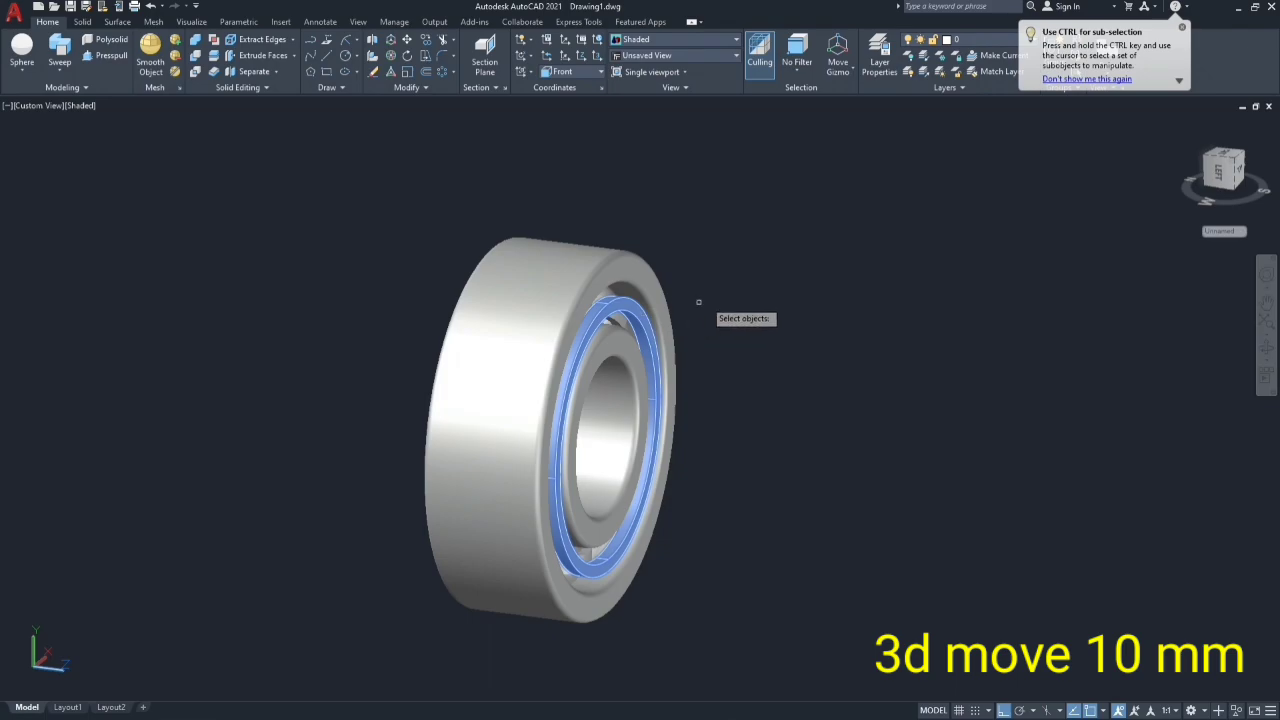
{"action": "key", "text": "Return"}
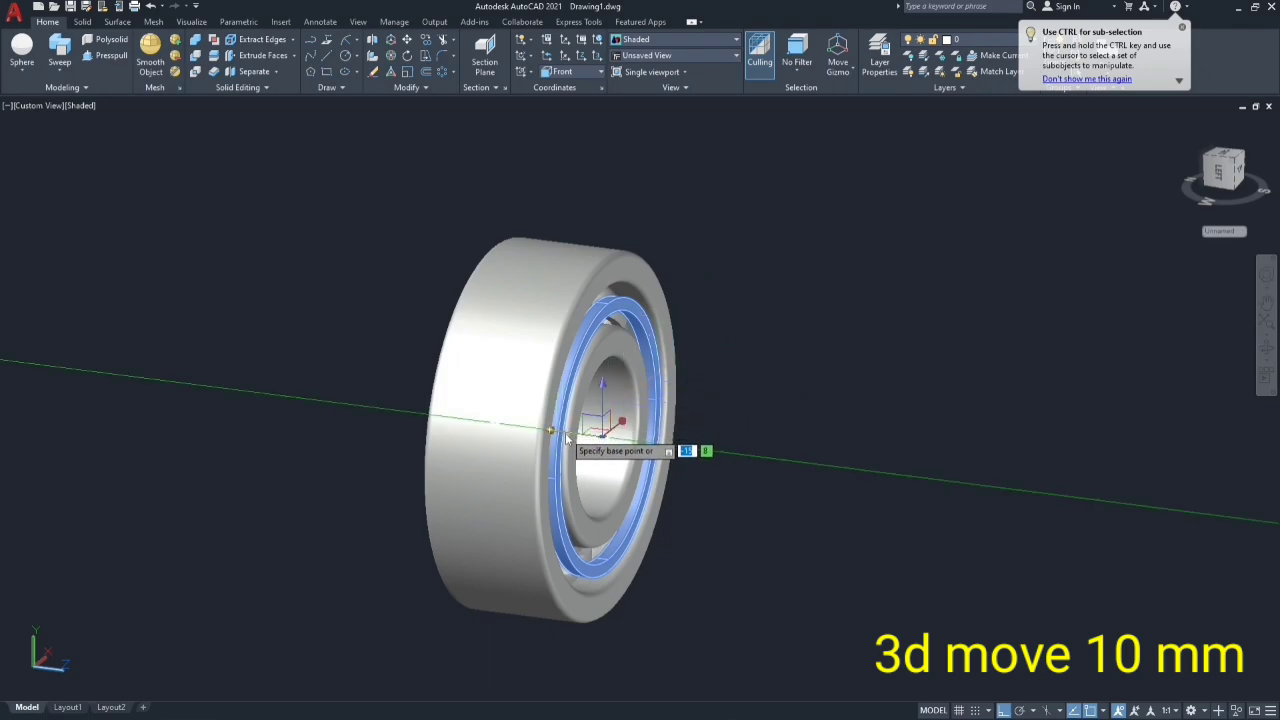
{"action": "left_click", "coordinate": [602, 436]}
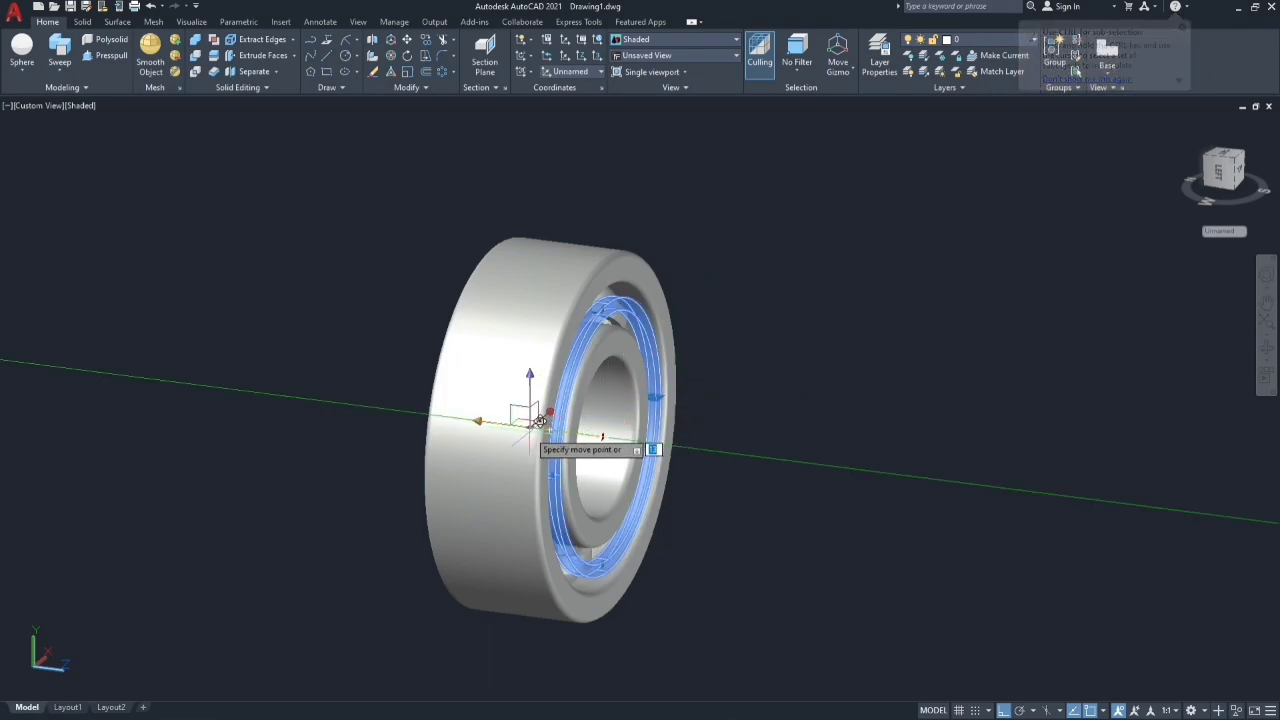
{"action": "type", "text": "10"}
{"action": "left_click", "coordinate": [538, 420]}
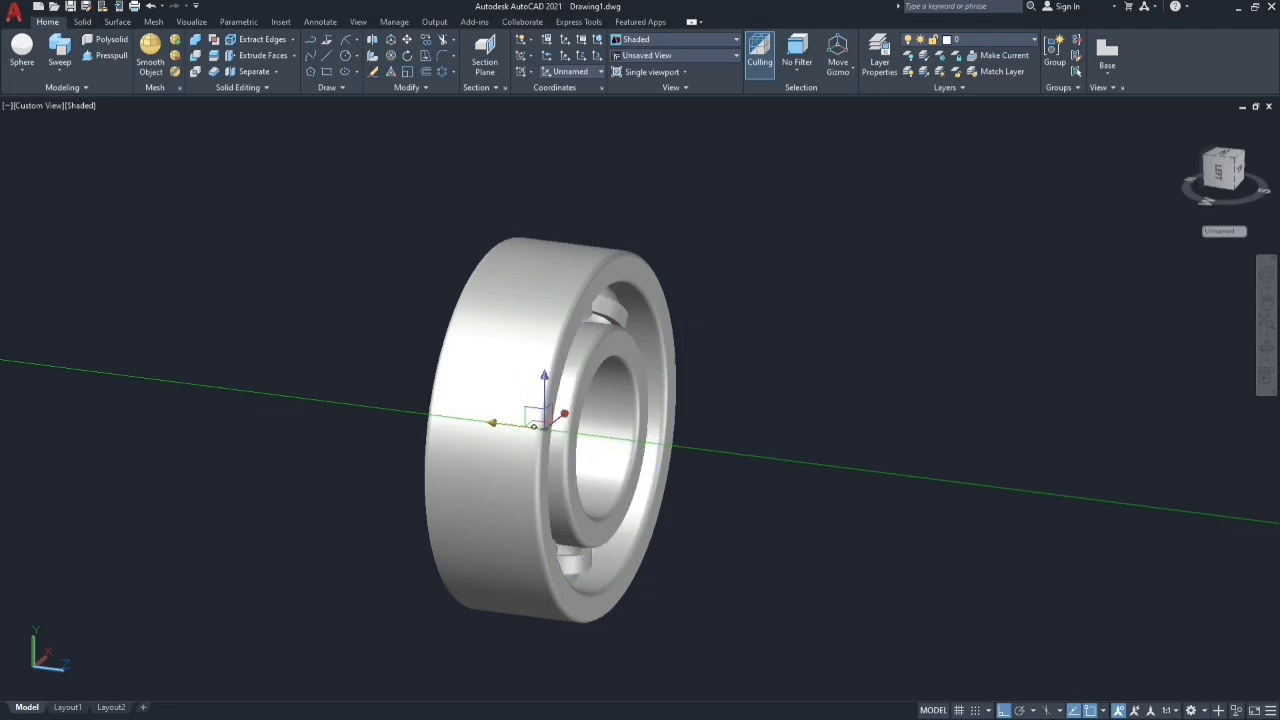
{"action": "key", "text": "Return"}
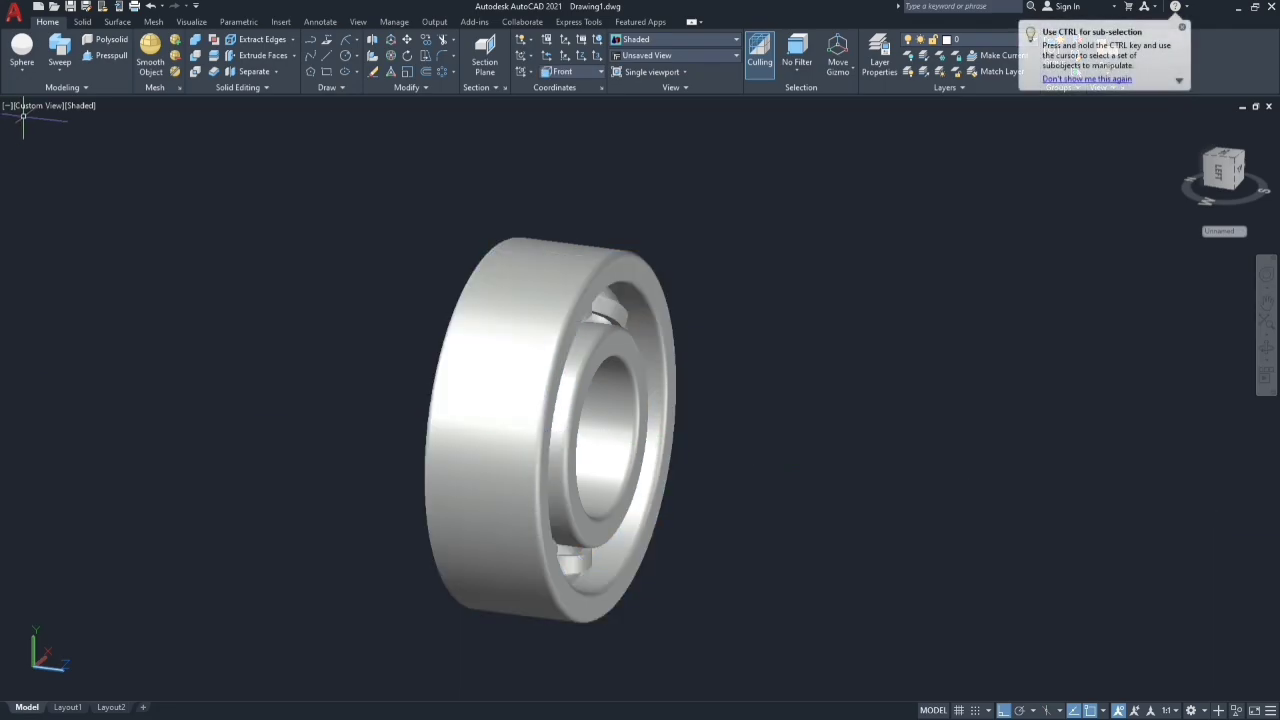
- Switch to the SW Isometric view and orbit the bearing to a slightly tilted, nearly face-on angle
{"action": "left_click", "coordinate": [28, 106]}
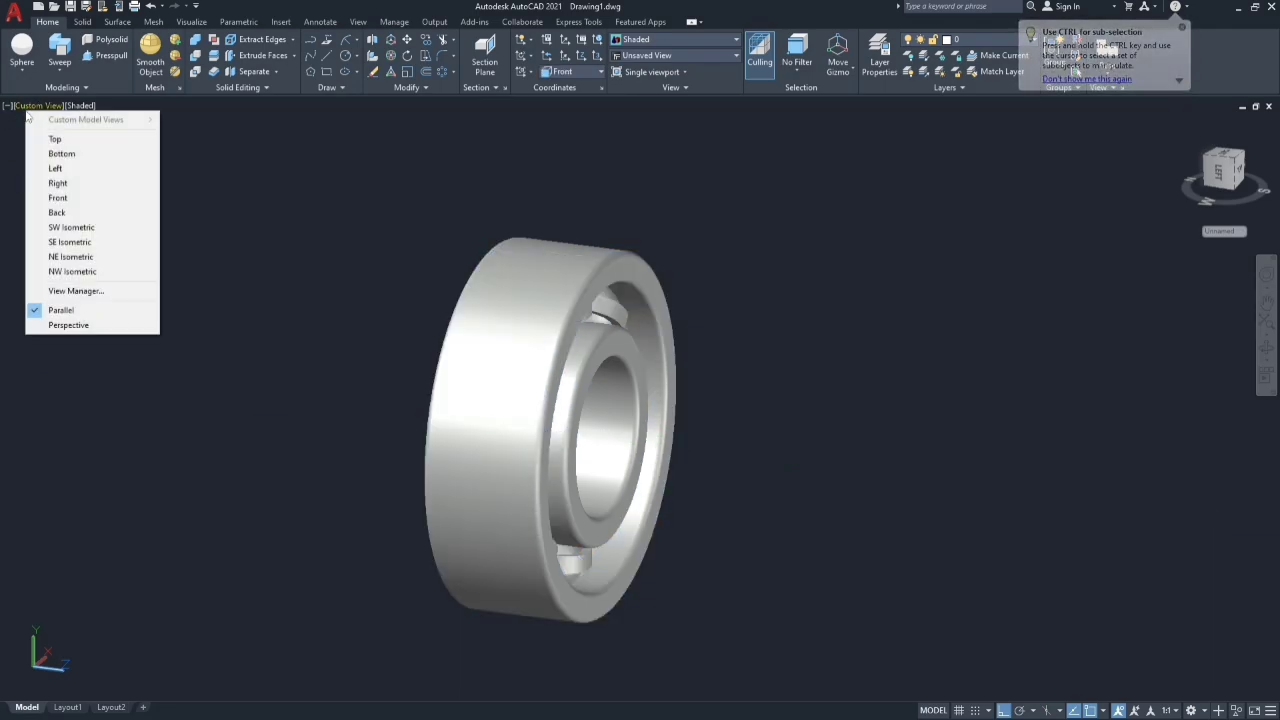
{"action": "left_click", "coordinate": [62, 227]}
{"action": "middle_click_drag", "start_coordinate": [352, 365], "coordinate": [207, 370], "text": "shift"}
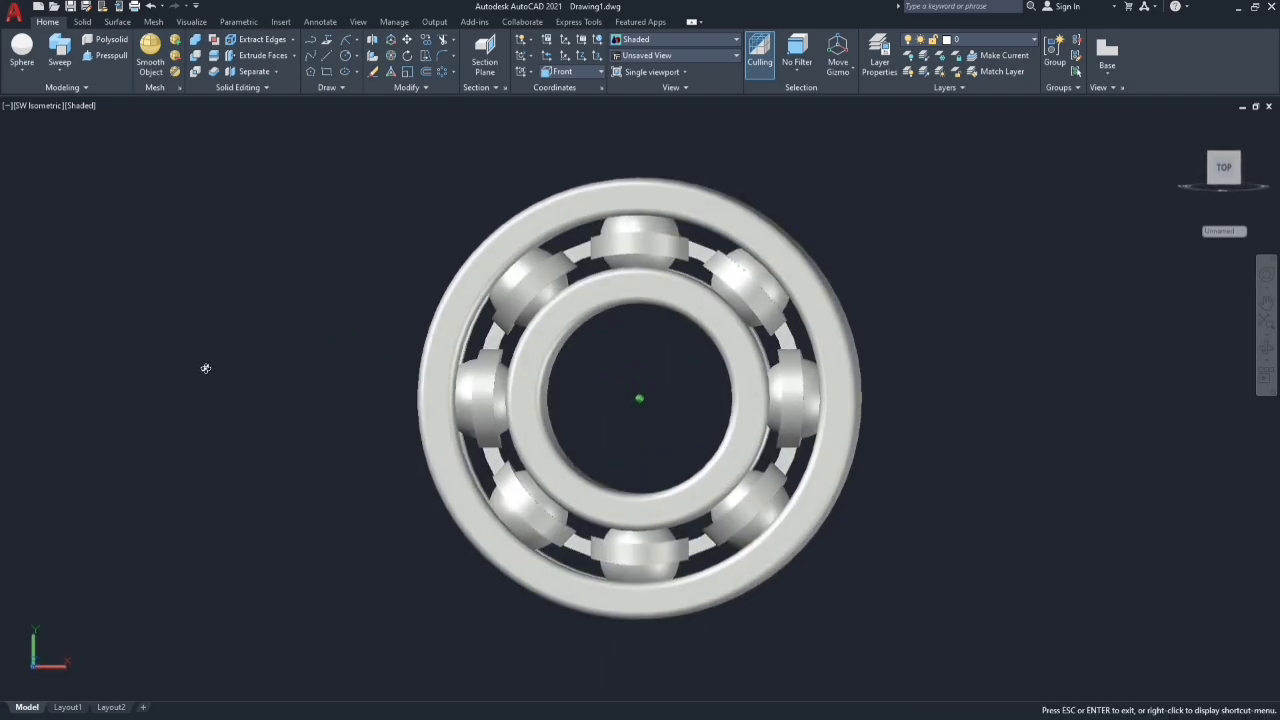
{"action": "mouse_move", "coordinate": [207, 370]}
{"action": "middle_mouse_down", "text": "shift"}
{"action": "mouse_move", "coordinate": [214, 359]}
{"action": "mouse_move", "coordinate": [271, 394]}
{"action": "mouse_move", "coordinate": [500, 403]}
{"action": "mouse_move", "coordinate": [696, 368]}
{"action": "mouse_move", "coordinate": [620, 363]}
{"action": "mouse_move", "coordinate": [665, 407]}
{"action": "mouse_move", "coordinate": [623, 360]}
{"action": "mouse_move", "coordinate": [363, 354]}
{"action": "middle_mouse_up", "text": "shift"}
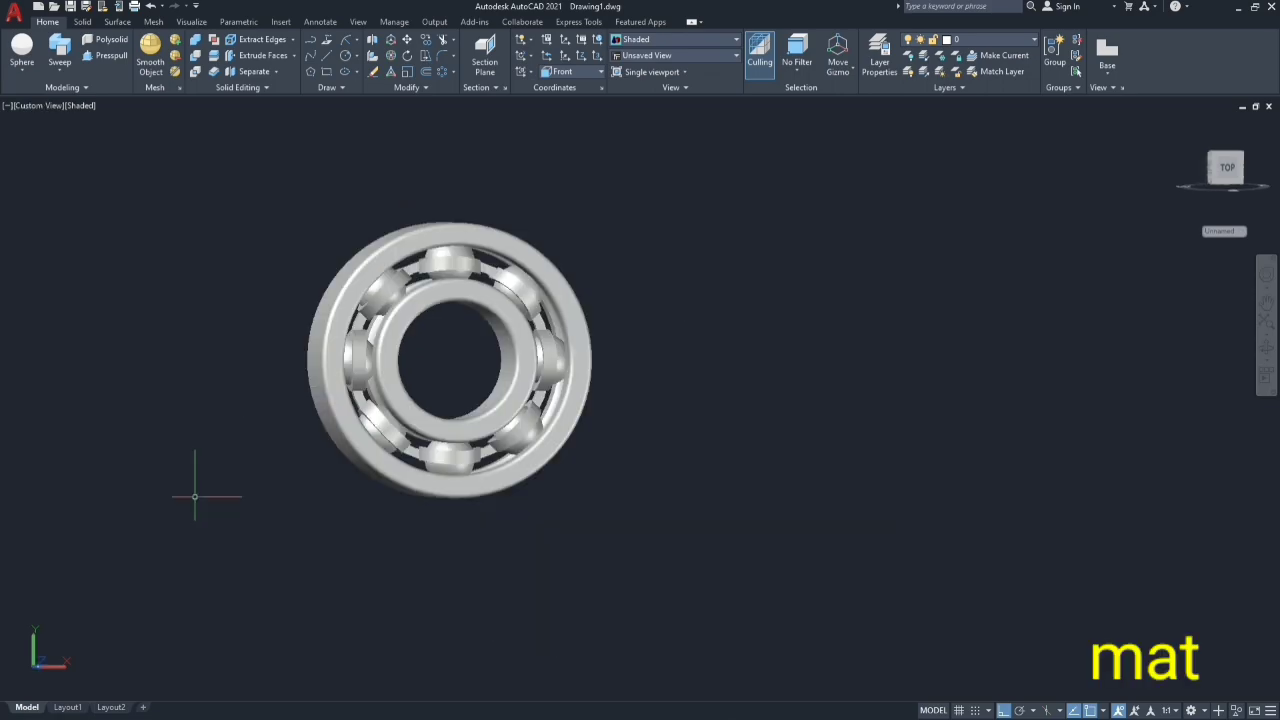
- Apply a bronze material from the Materials Browser to the inner ring, outer ring and cage, then select the ball array
{"action": "type", "text": "Ma"}
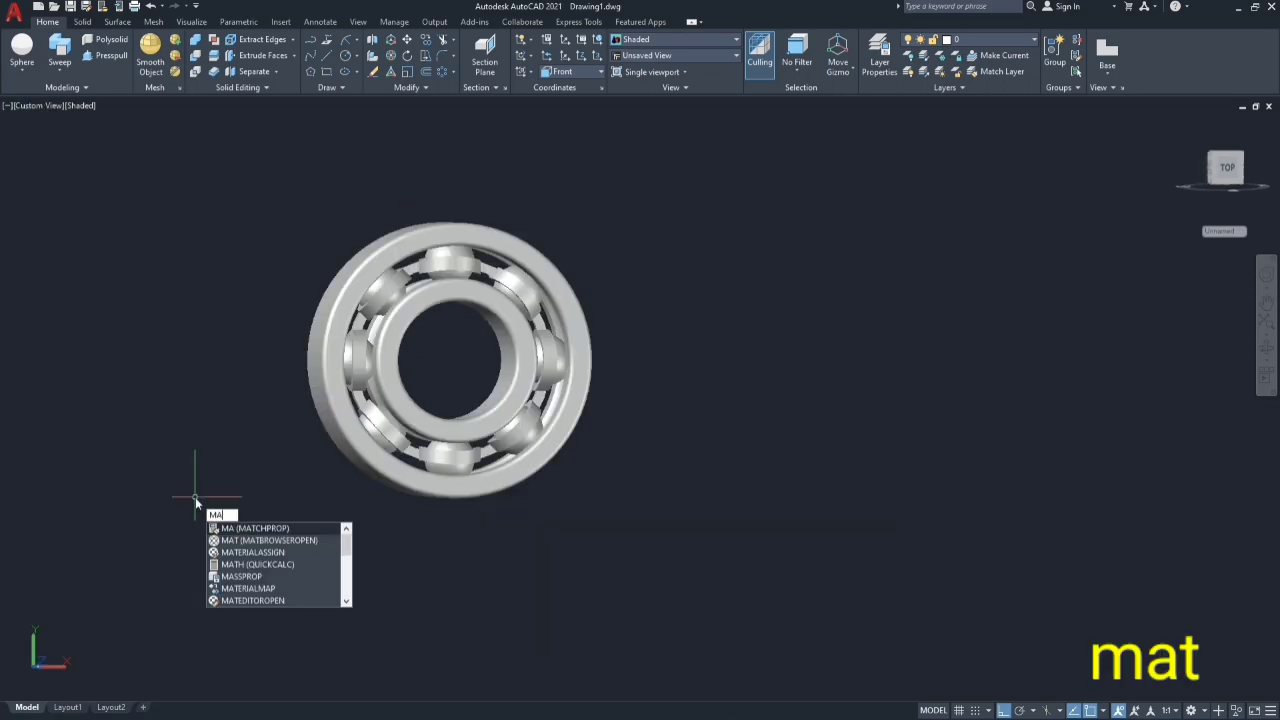
{"action": "type", "text": "t"}
{"action": "key", "text": "Return"}
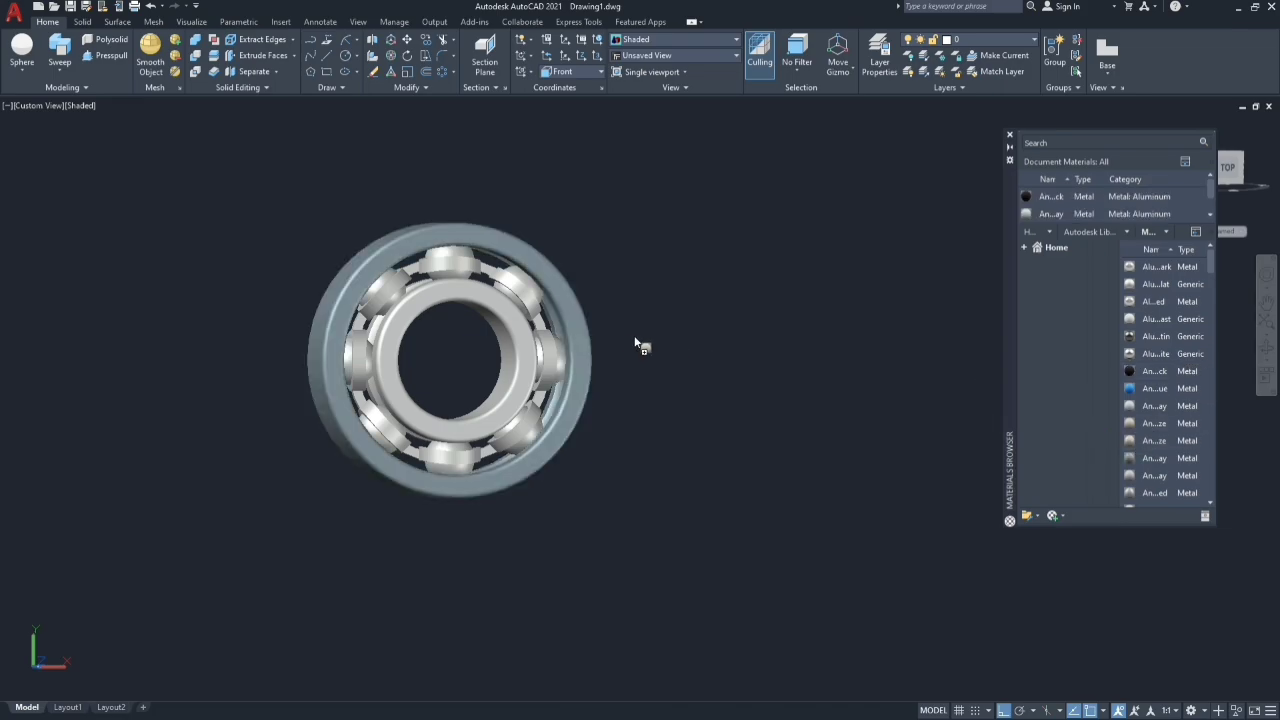
{"action": "left_click_drag", "start_coordinate": [520, 330], "coordinate": [522, 332]}
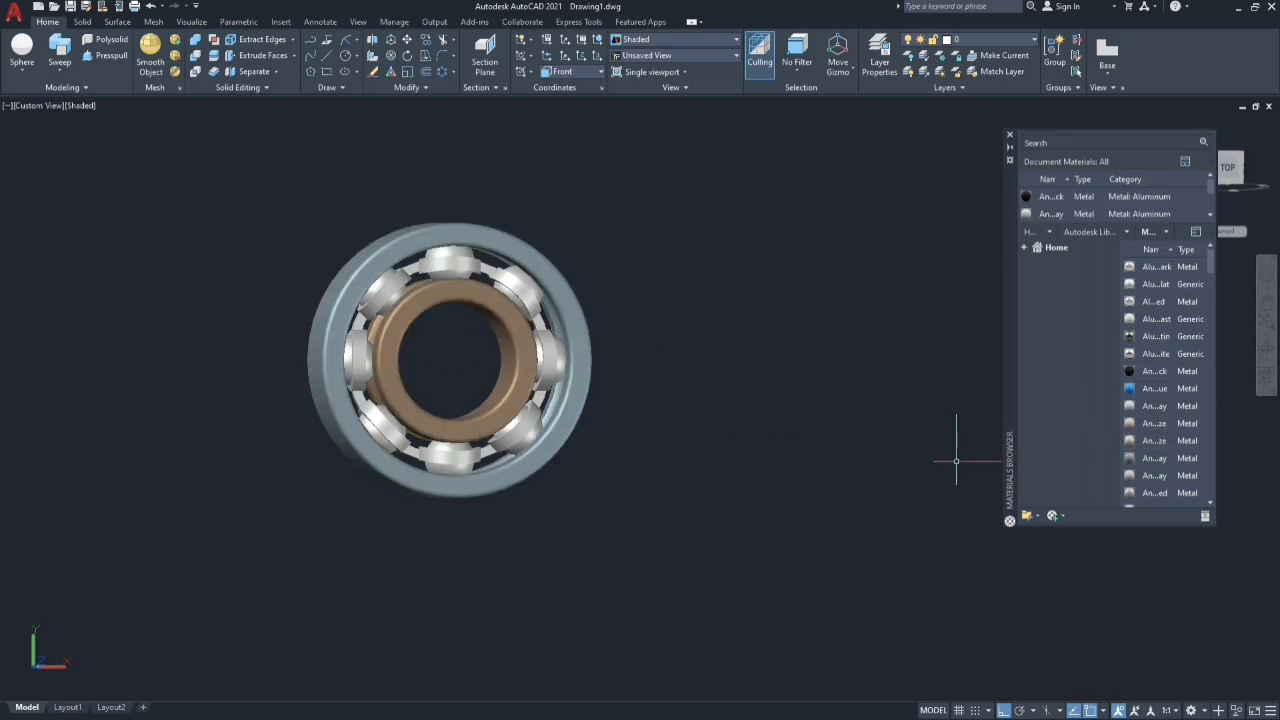
{"action": "left_click_drag", "start_coordinate": [1147, 432], "coordinate": [838, 404]}
{"action": "mouse_move", "coordinate": [1160, 440]}
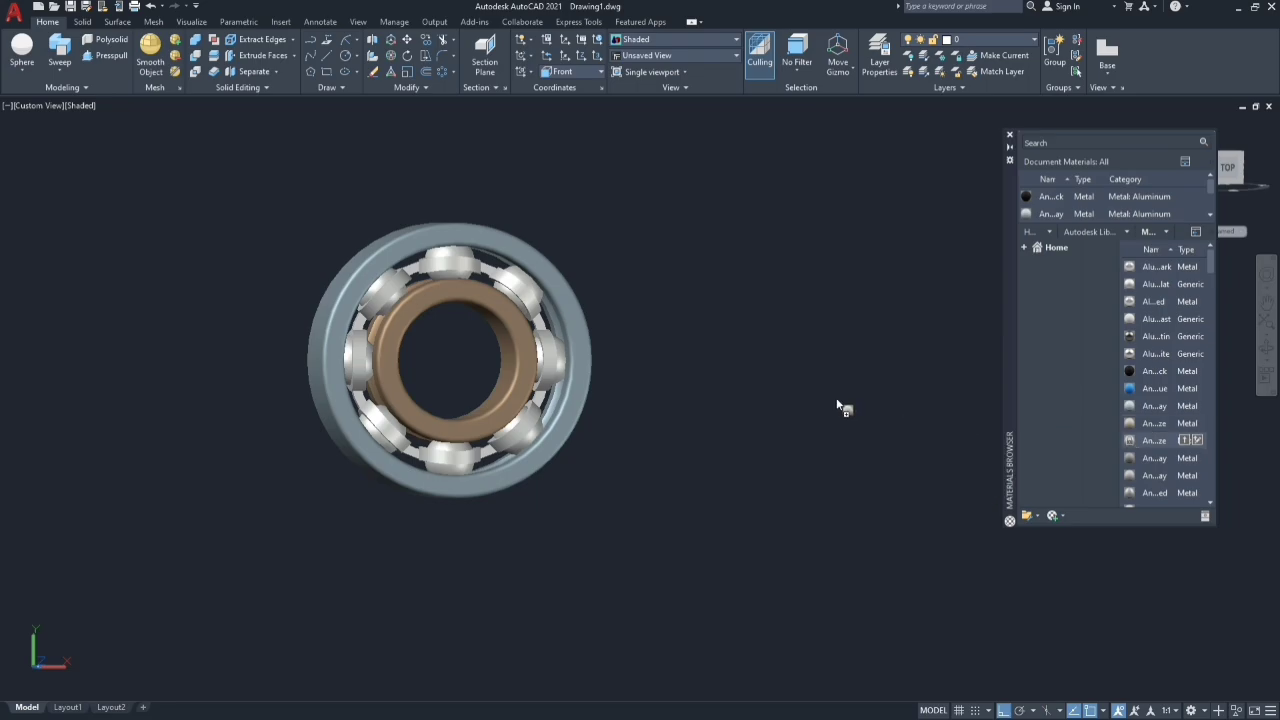
{"action": "left_click_drag", "start_coordinate": [618, 326], "coordinate": [577, 306]}
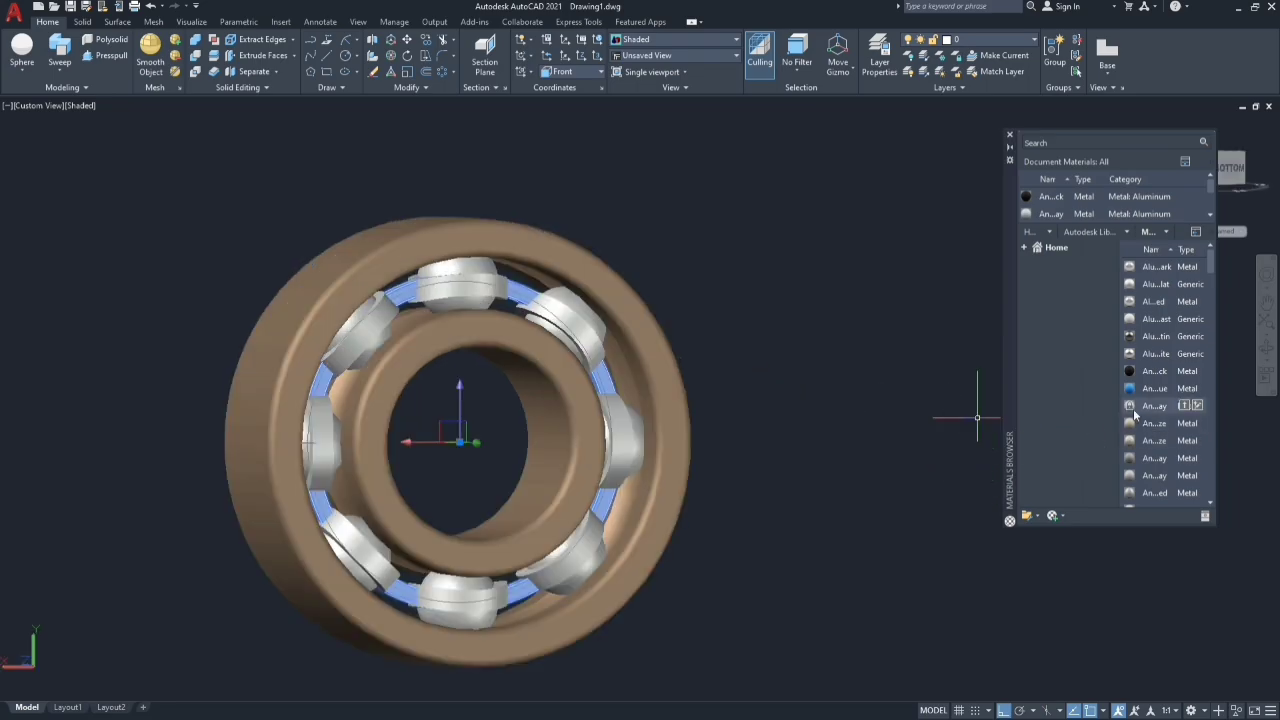
{"action": "left_click_drag", "start_coordinate": [683, 368], "coordinate": [622, 392]}
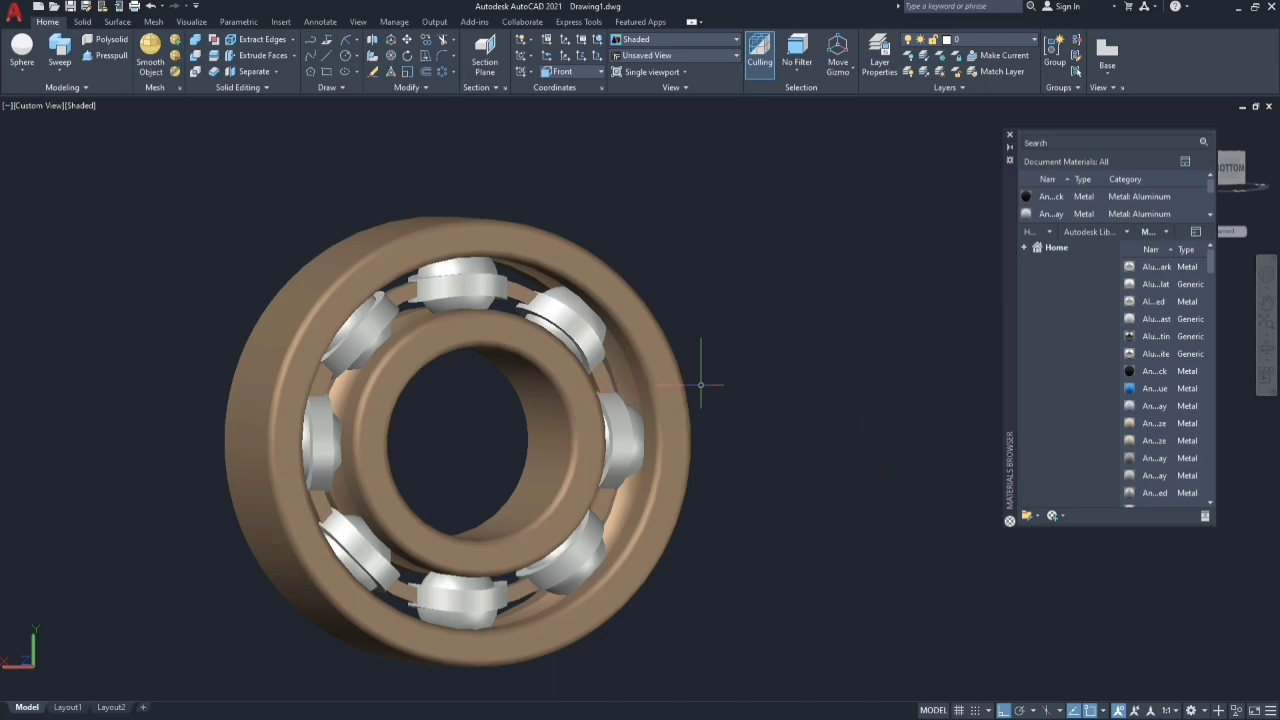
{"action": "left_click", "coordinate": [565, 330]}
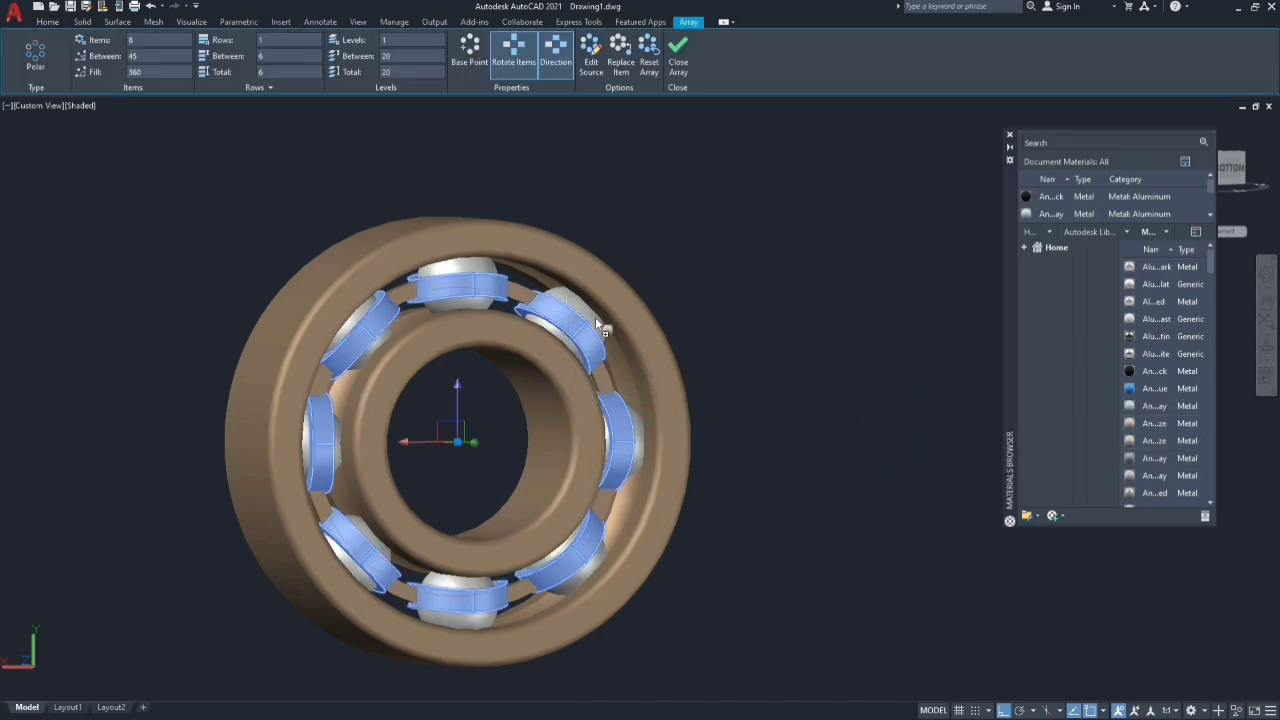
- Explode the ball array into separate balls
{"action": "key", "text": "Escape"}
{"action": "left_click", "coordinate": [411, 87]}
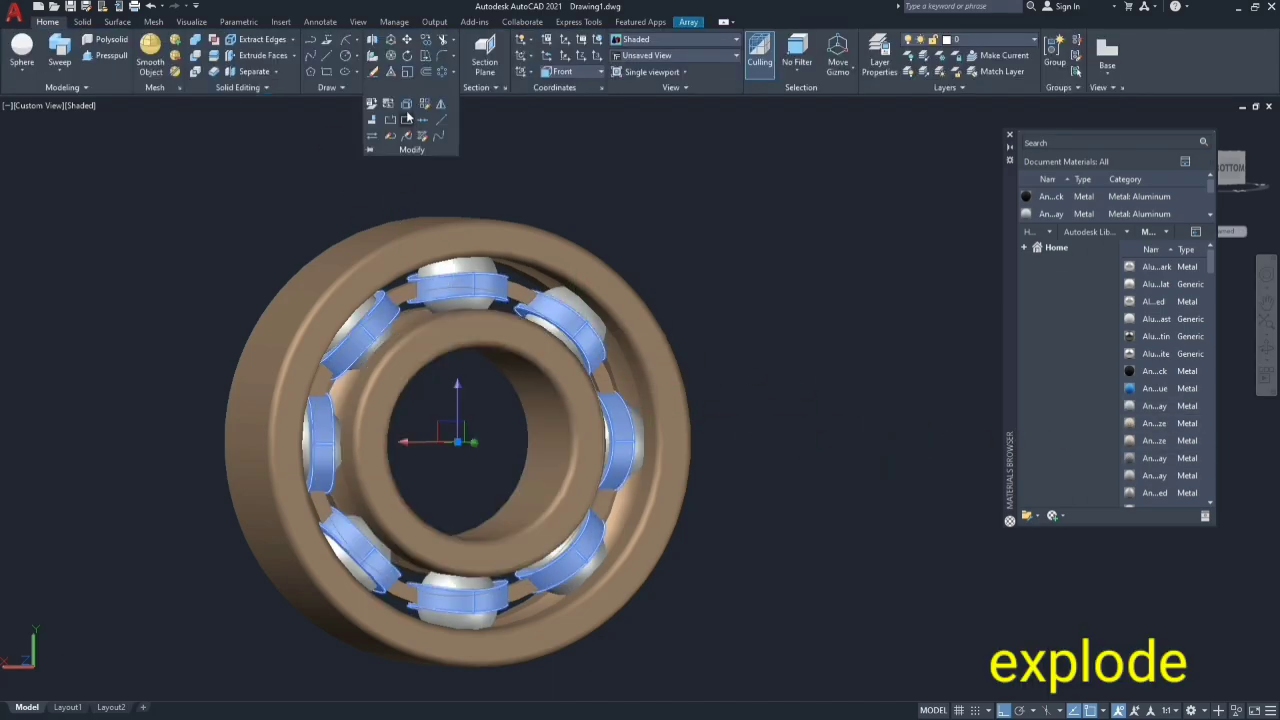
{"action": "left_click", "coordinate": [407, 118]}
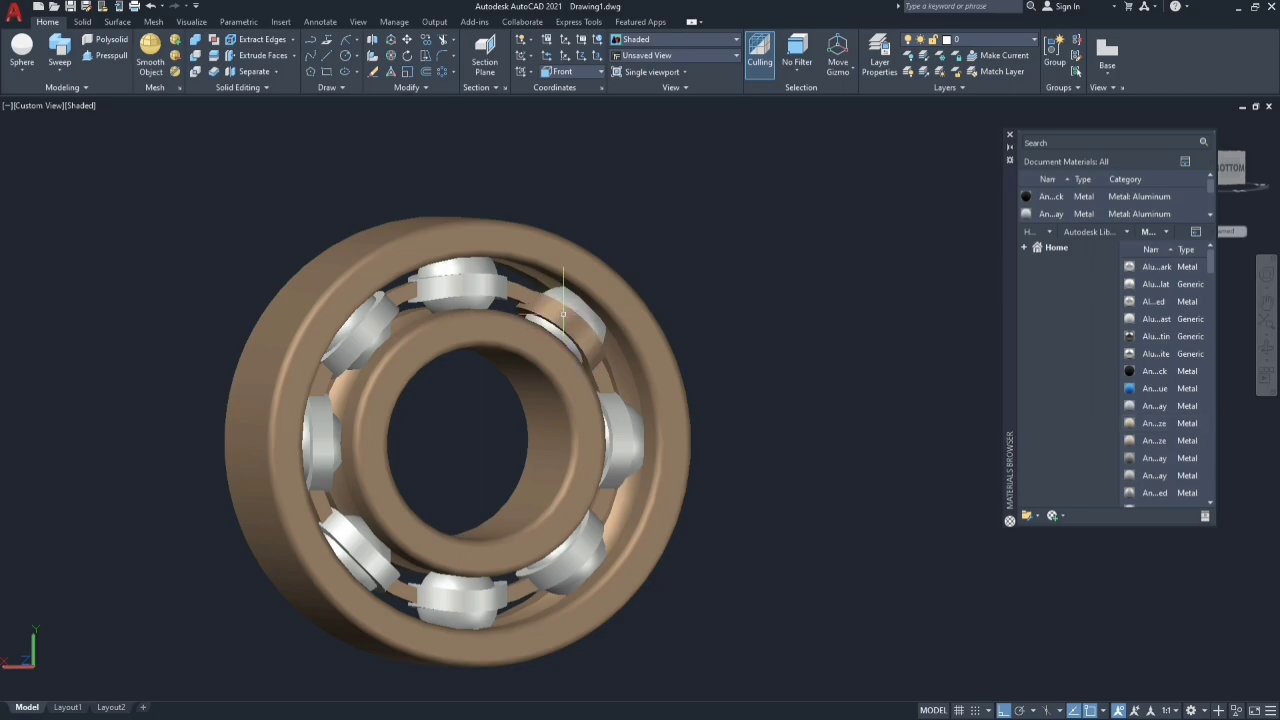
- Apply the silver metal material to every ball and orbit the finished bearing to a new angle
{"action": "left_click_drag", "start_coordinate": [741, 458], "coordinate": [626, 440]}
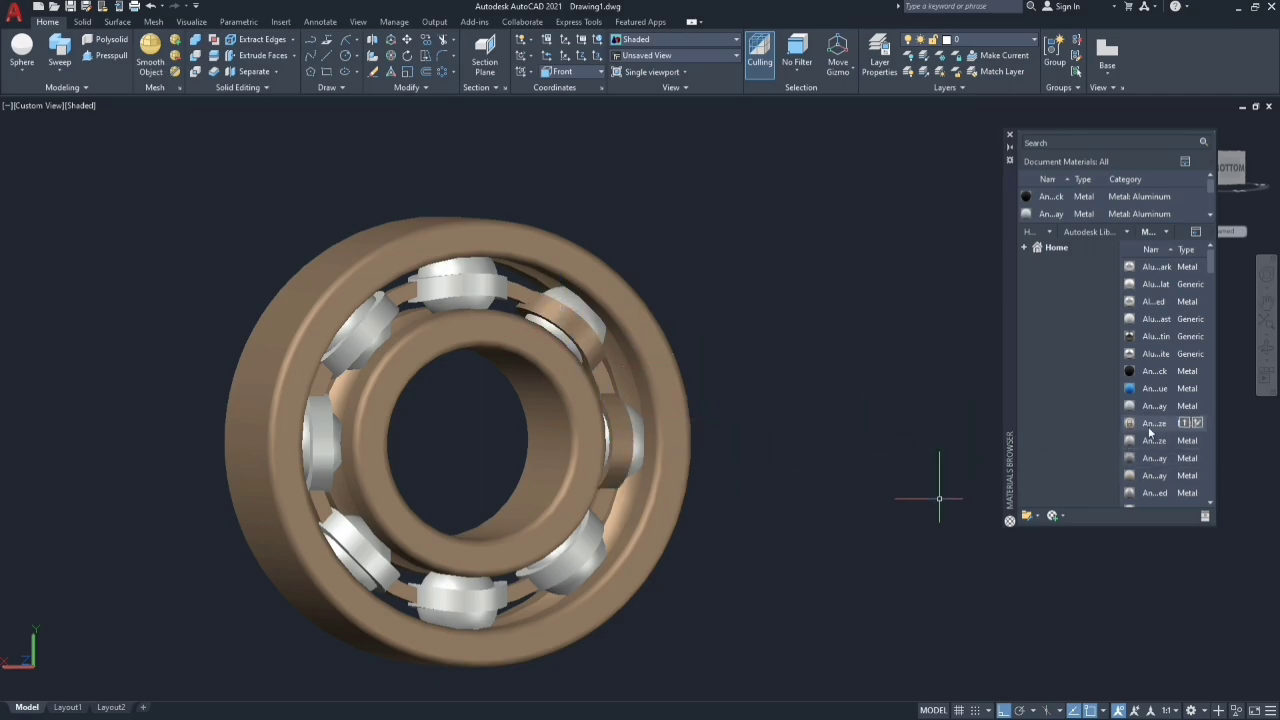
{"action": "scroll", "coordinate": [1142, 452], "scroll_direction": "down", "scroll_amount": 1}
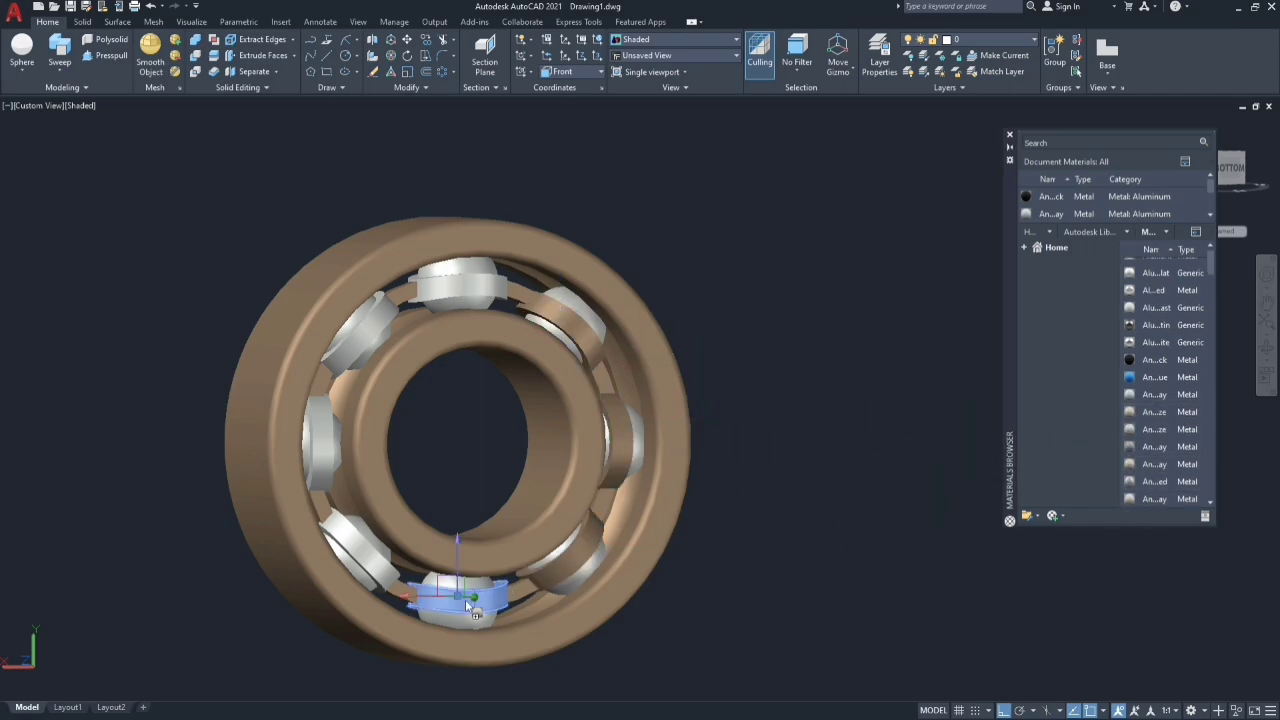
{"action": "left_click_drag", "start_coordinate": [1020, 449], "coordinate": [457, 600]}
{"action": "left_click_drag", "start_coordinate": [1160, 429], "coordinate": [350, 553]}
{"action": "left_click_drag", "start_coordinate": [1160, 430], "coordinate": [340, 448]}
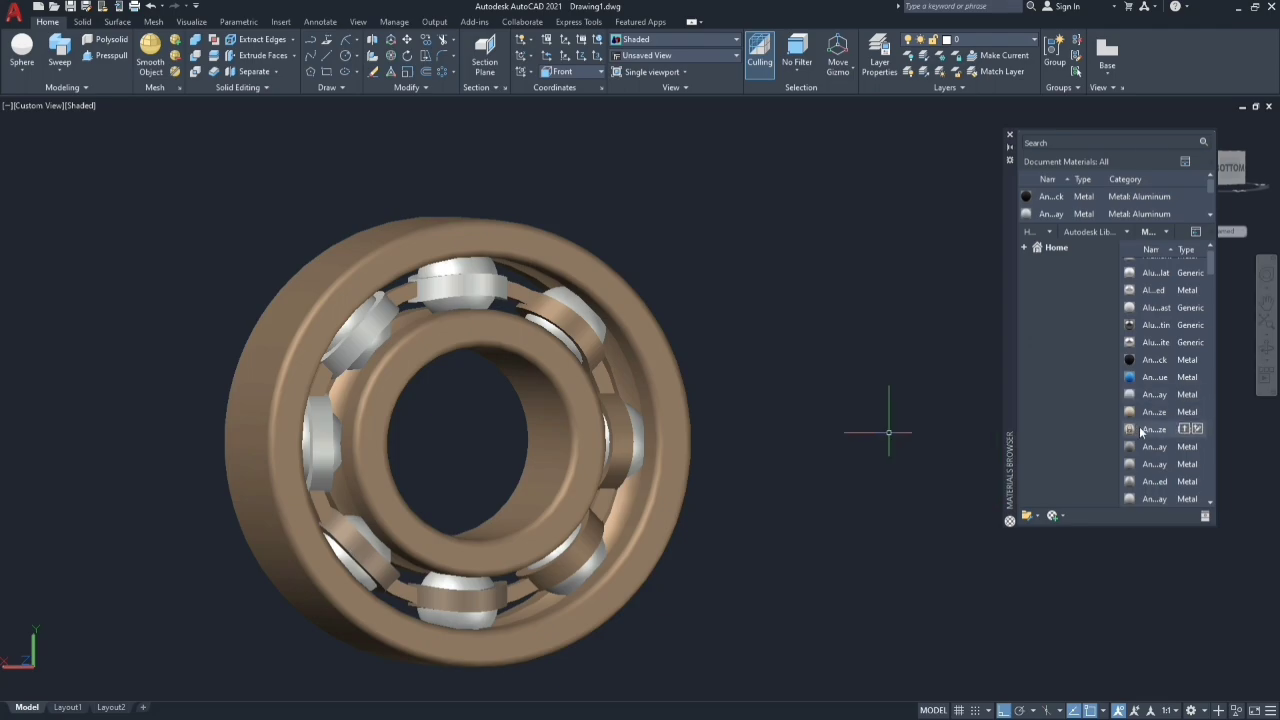
{"action": "left_click", "coordinate": [366, 302]}
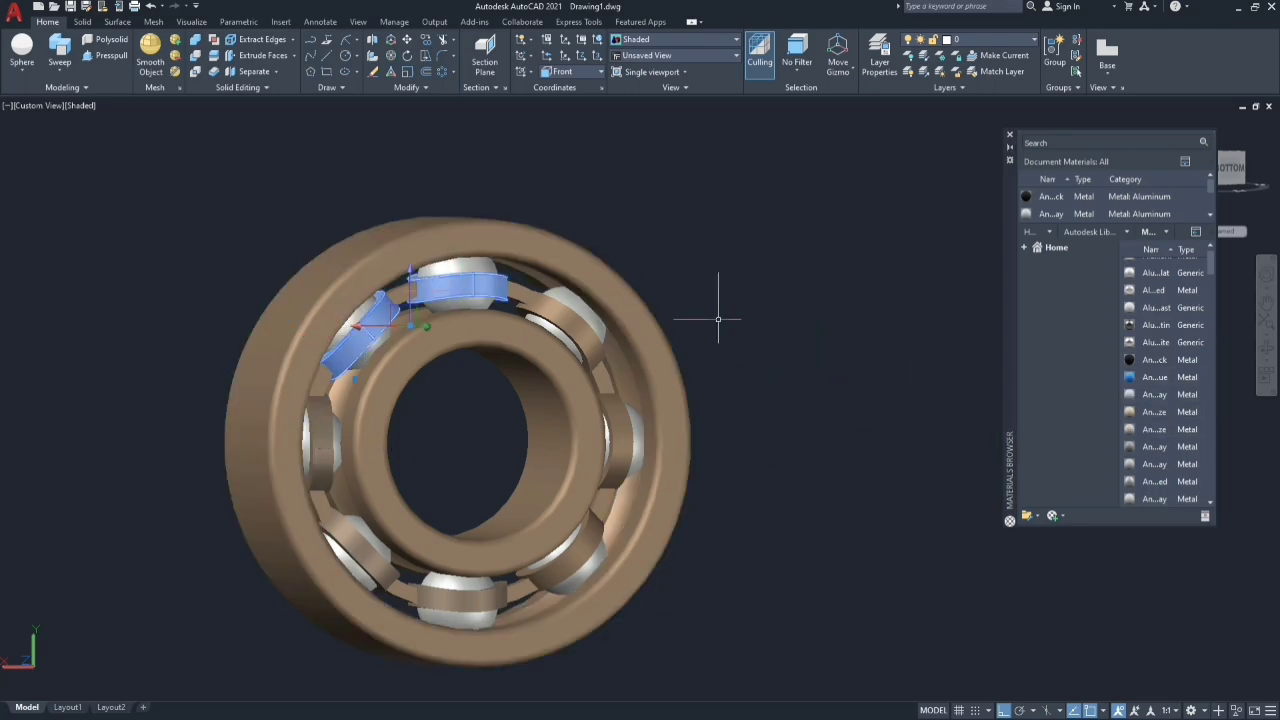
{"action": "left_click_drag", "start_coordinate": [485, 290], "coordinate": [486, 292]}
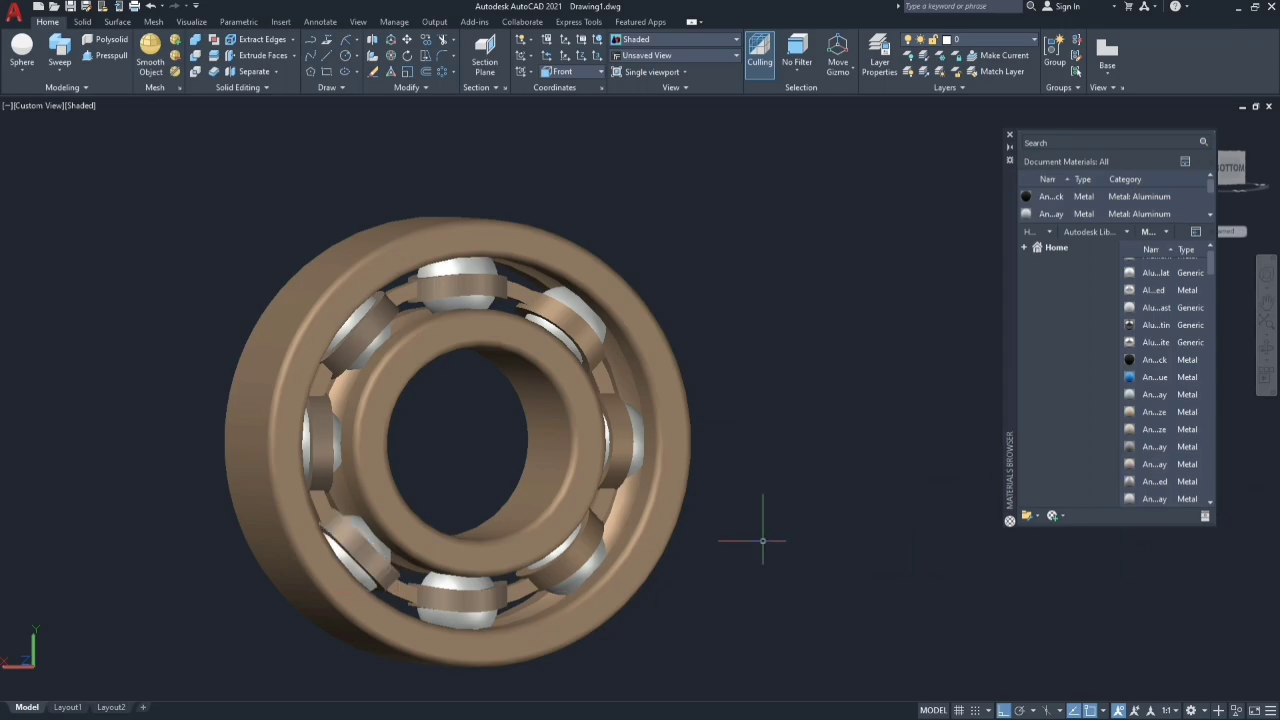
{"action": "mouse_move", "coordinate": [51, 272]}
{"action": "middle_mouse_down", "text": "shift"}
{"action": "mouse_move", "coordinate": [209, 386]}
{"action": "mouse_move", "coordinate": [232, 432]}
{"action": "middle_mouse_up", "text": "shift"}
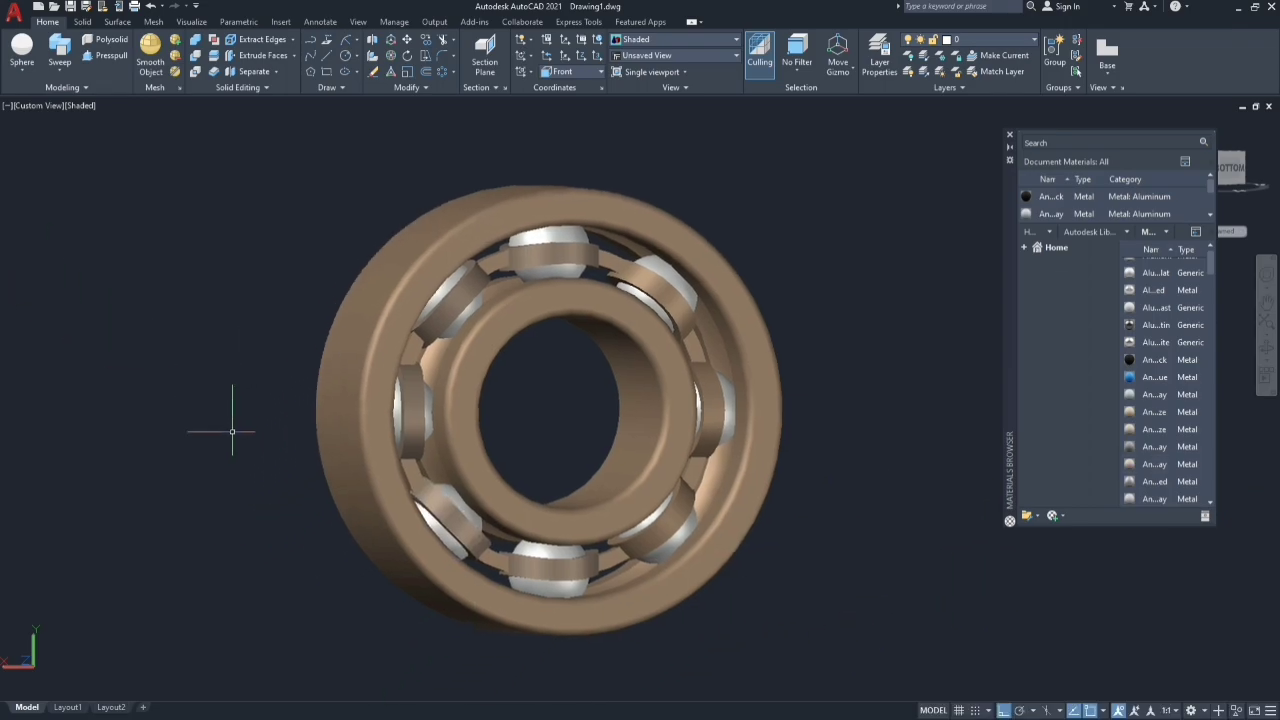